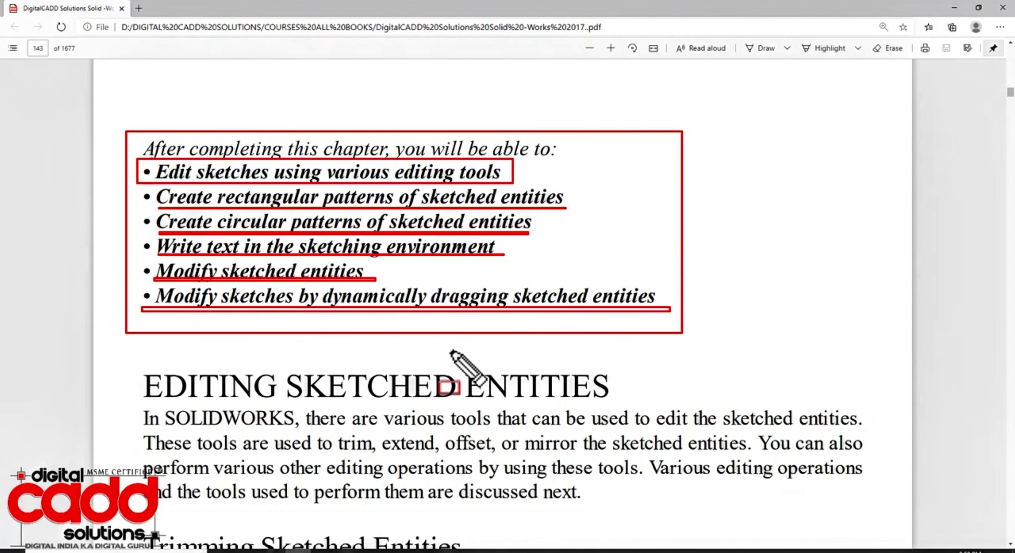
- Switch from the PDF guide to SOLIDWORKS and create a new part document
key(Escape)
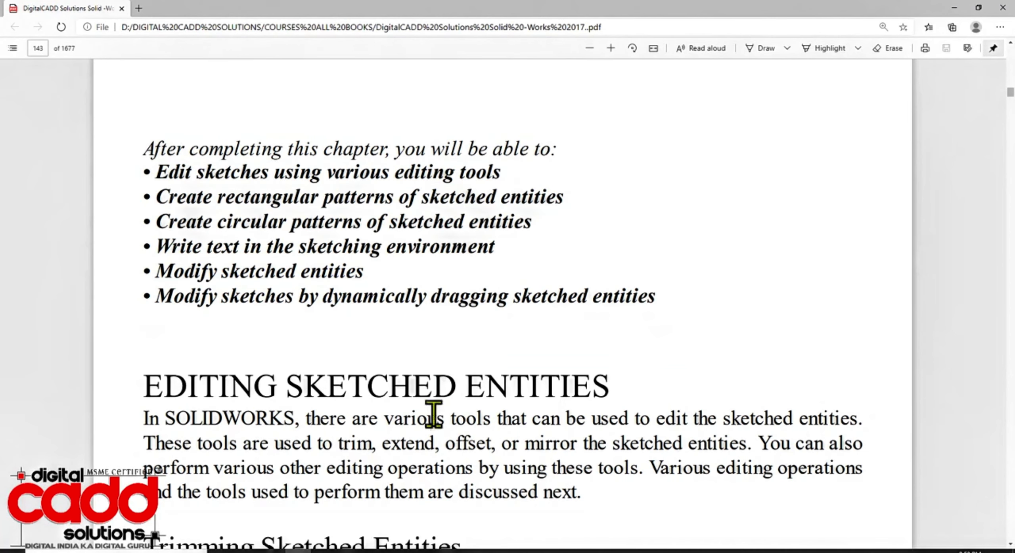
click(454, 551)
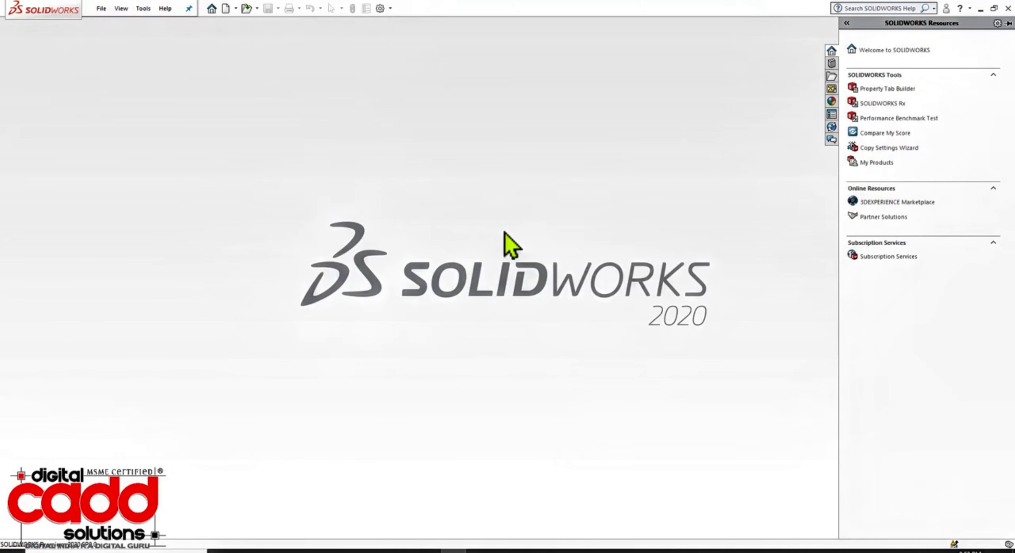
click(479, 552)
click(227, 9)
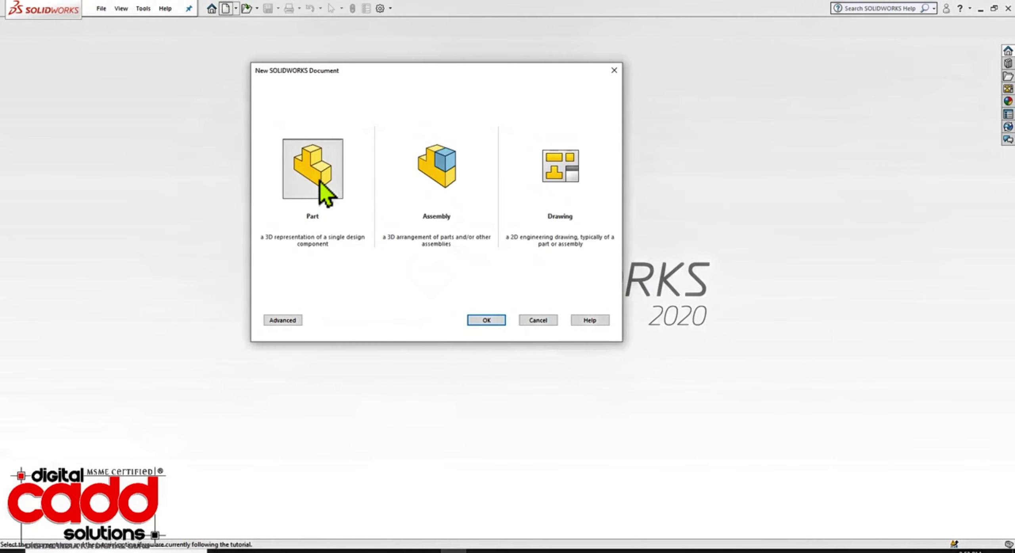
click(325, 184)
click(480, 321)
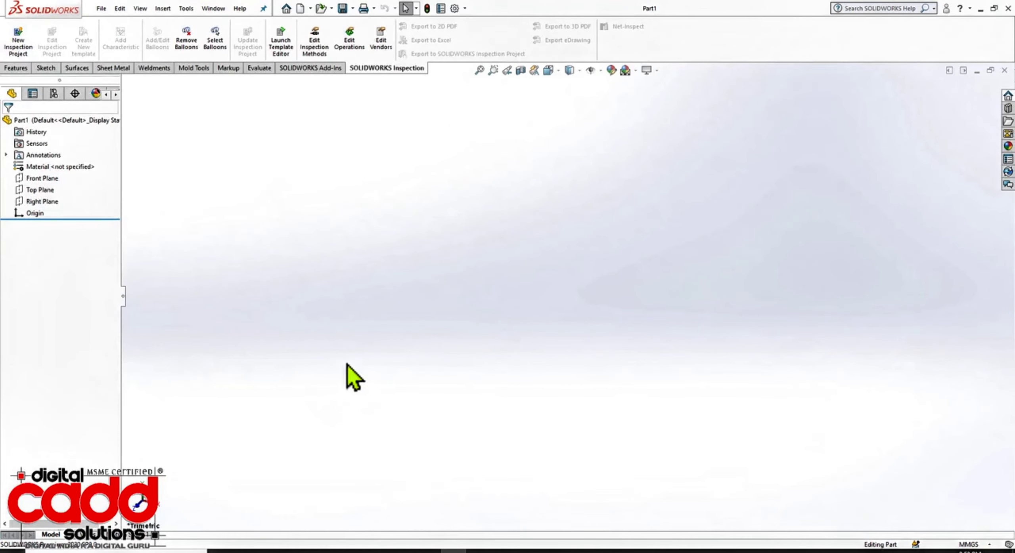
- Start a new sketch on the Front Plane
click(43, 69)
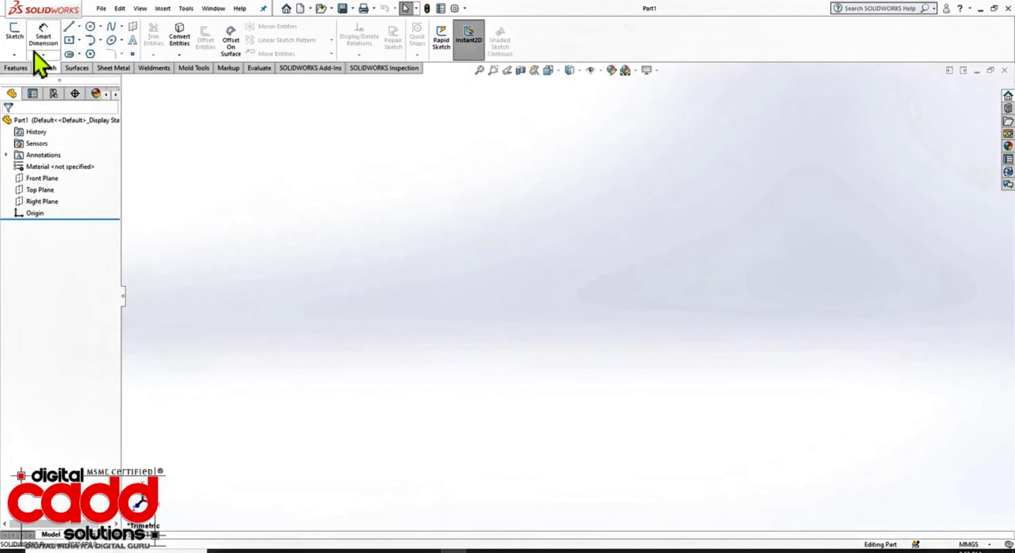
click(17, 34)
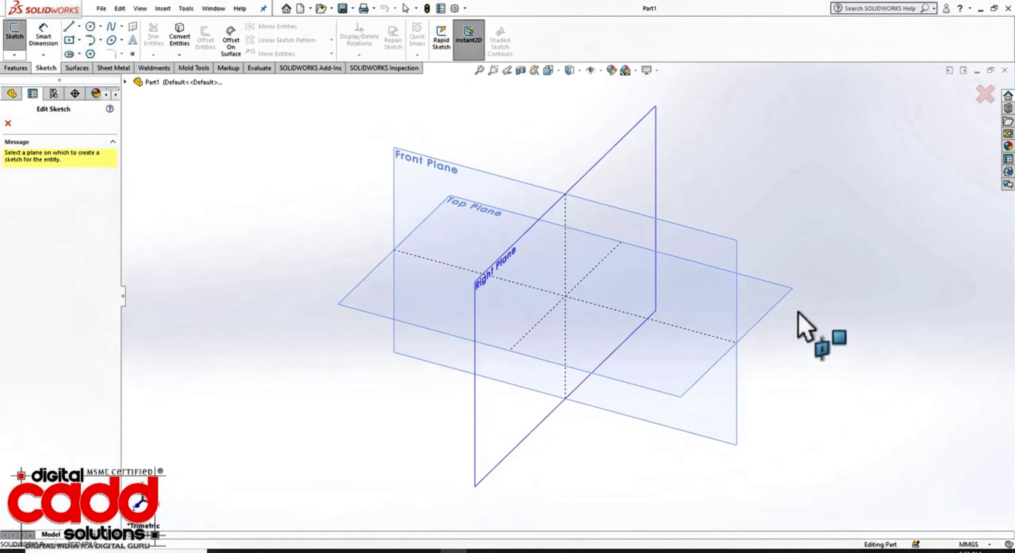
click(498, 174)
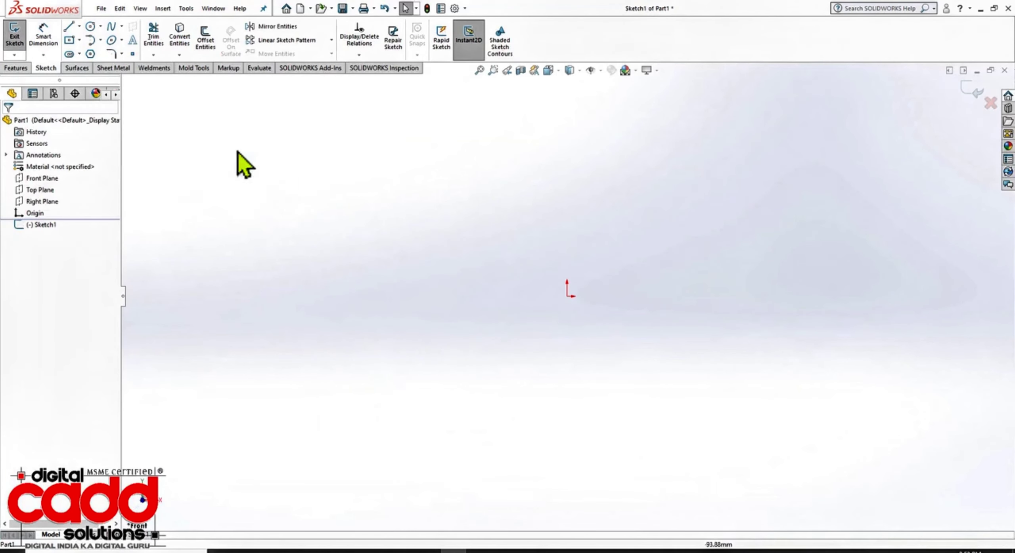
click(153, 55)
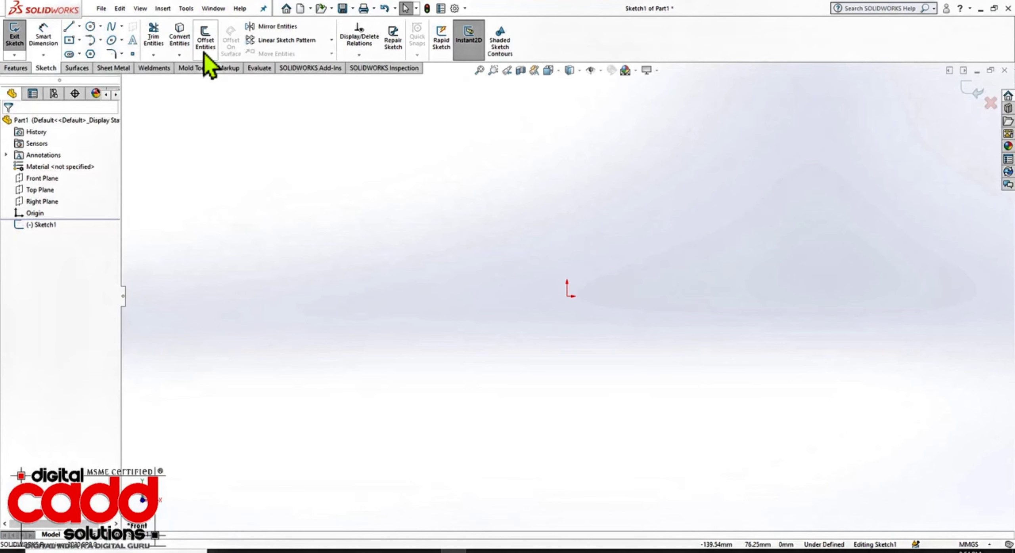
click(331, 40)
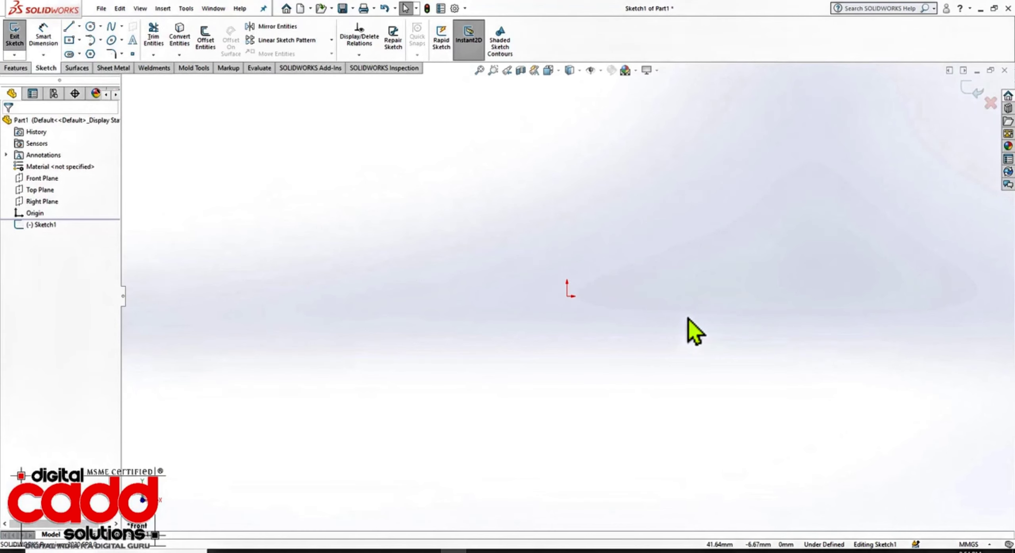
- Switch to the PDF guide in the browser and read the Trimming Sketched Entities section
click(301, 552)
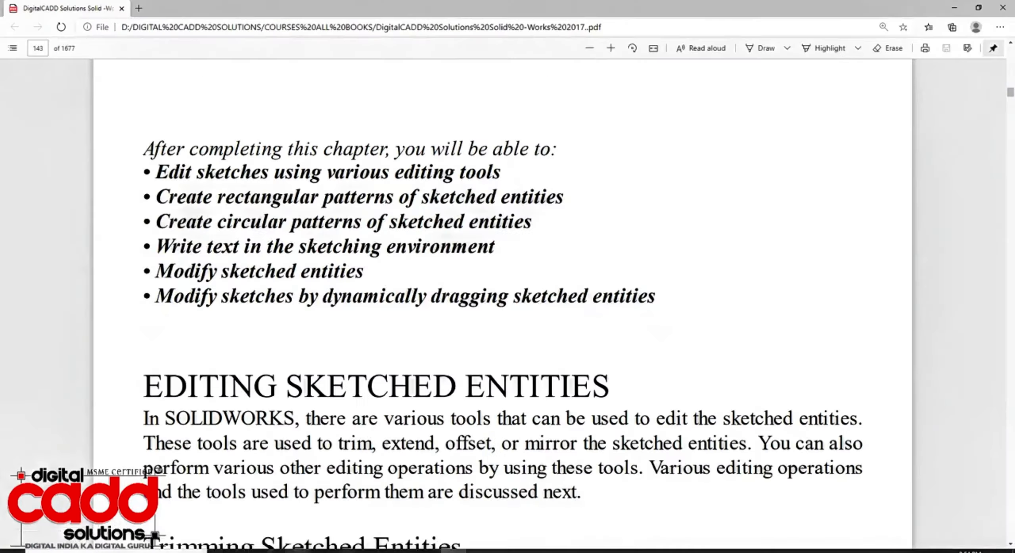
scroll(444, 379, down, 7)
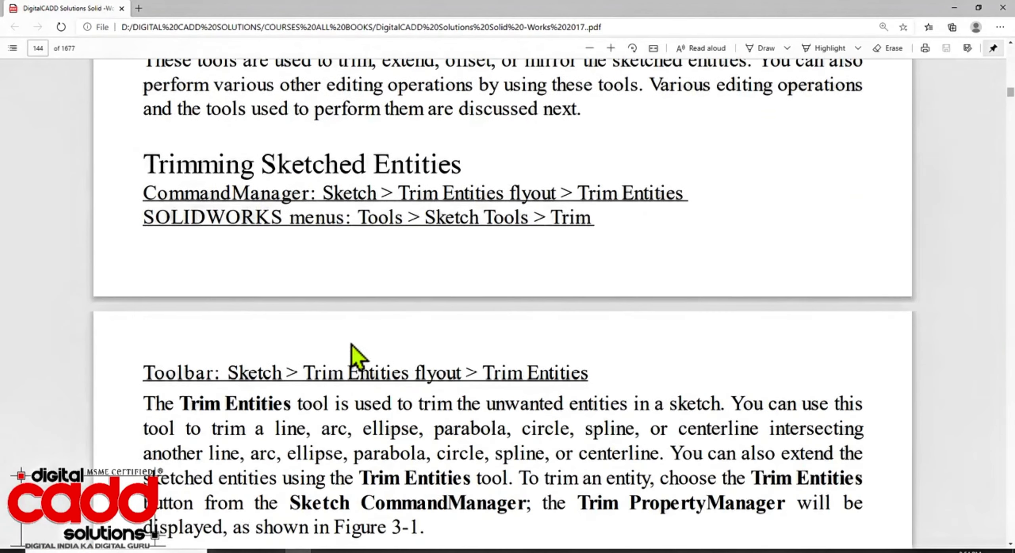
mouse_move(135, 145)
mouse_down()
mouse_move(250, 208)
mouse_move(727, 264)
mouse_up()
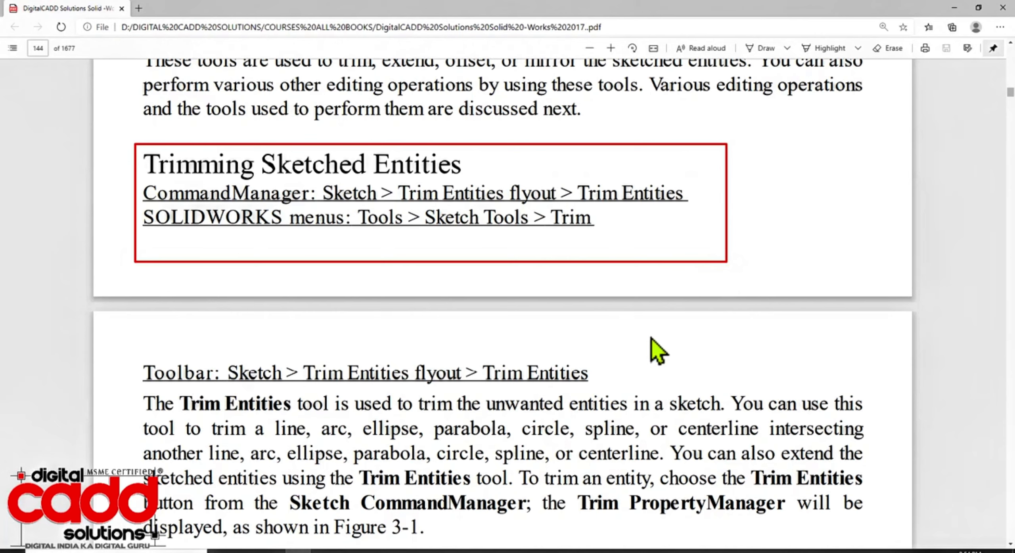
key(Escape)
- Return to SOLIDWORKS and sketch a center rectangle of about 132.6 by 61.9 mm centred on the origin
click(454, 552)
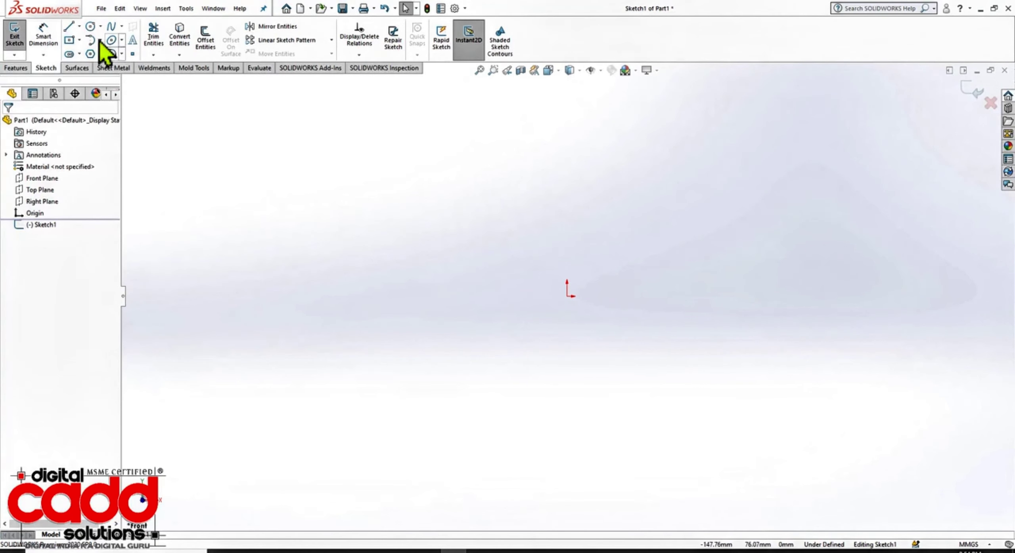
click(69, 40)
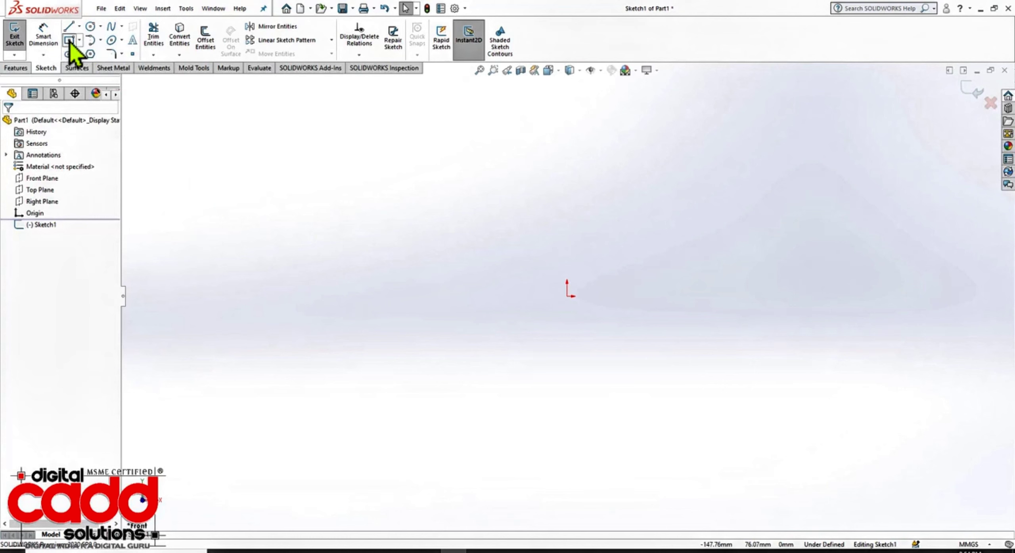
click(568, 296)
click(758, 386)
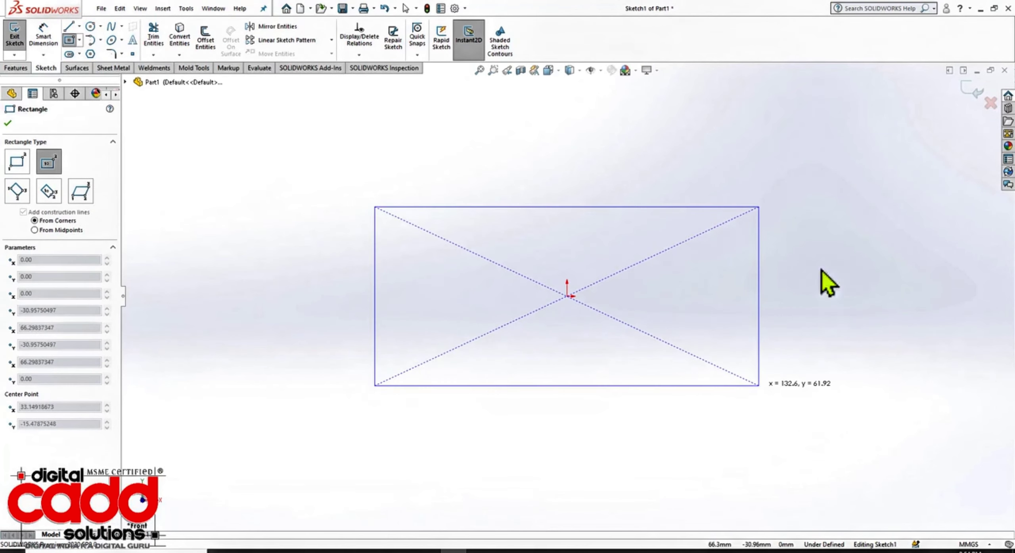
- Sketch a circle of about 12.5 mm radius centred near the middle of the rectangle's right edge
click(90, 26)
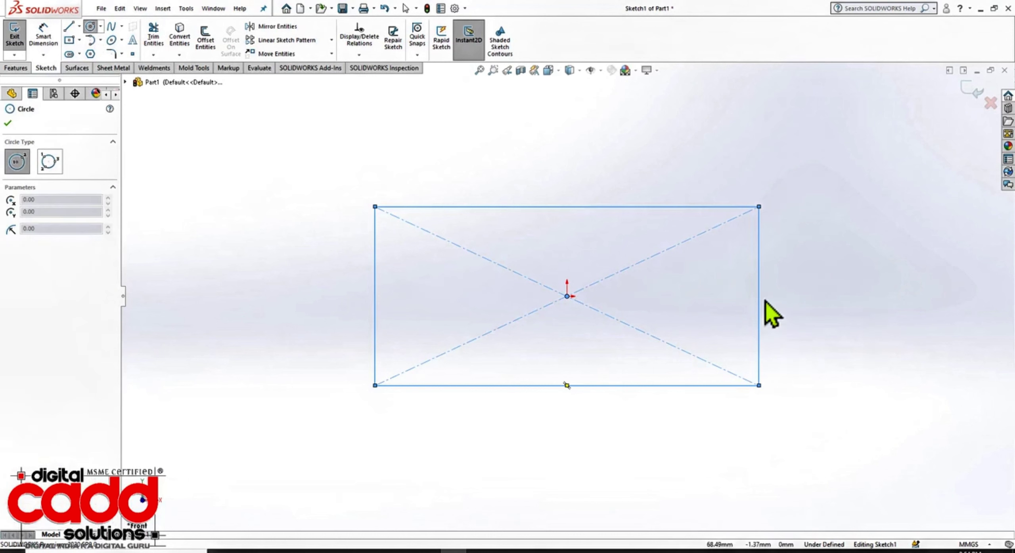
click(759, 300)
click(791, 321)
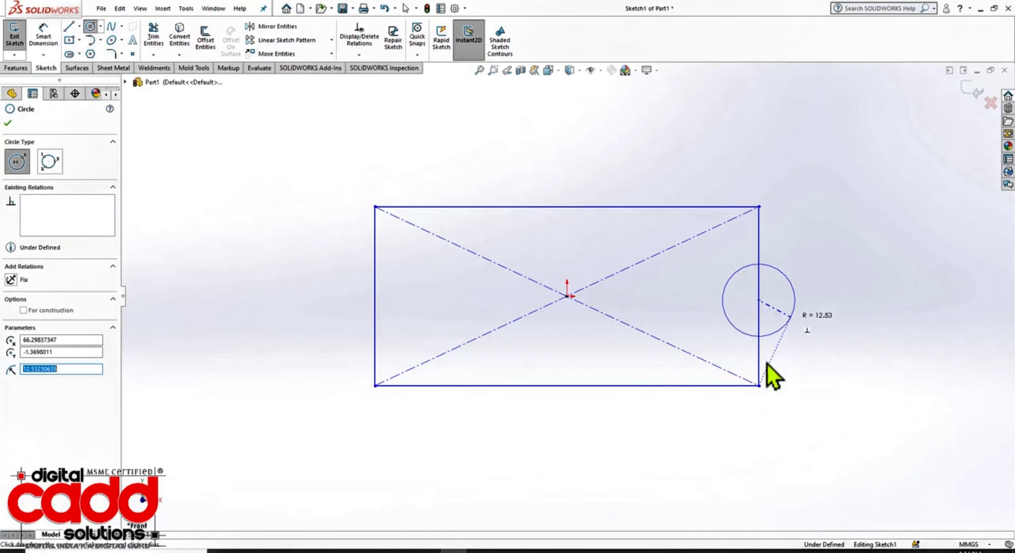
key(Escape)
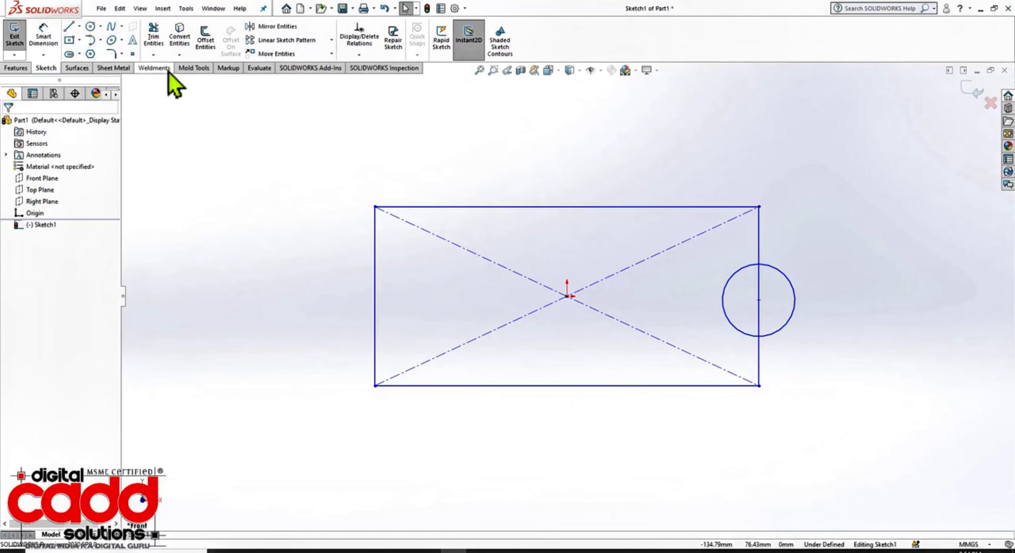
- Remove the circle and all the rectangle's lines with Trim Entities set to Power trim
click(161, 57)
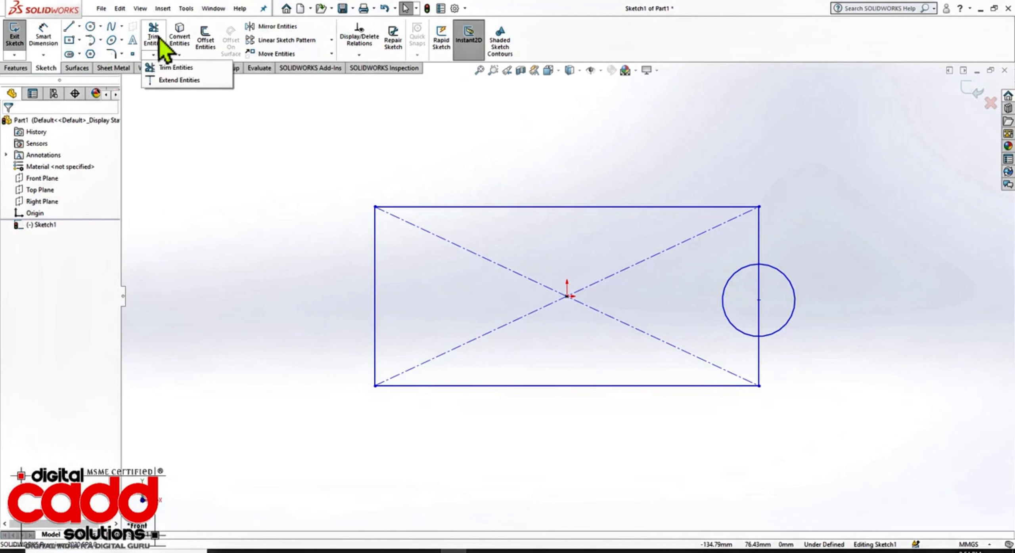
click(158, 31)
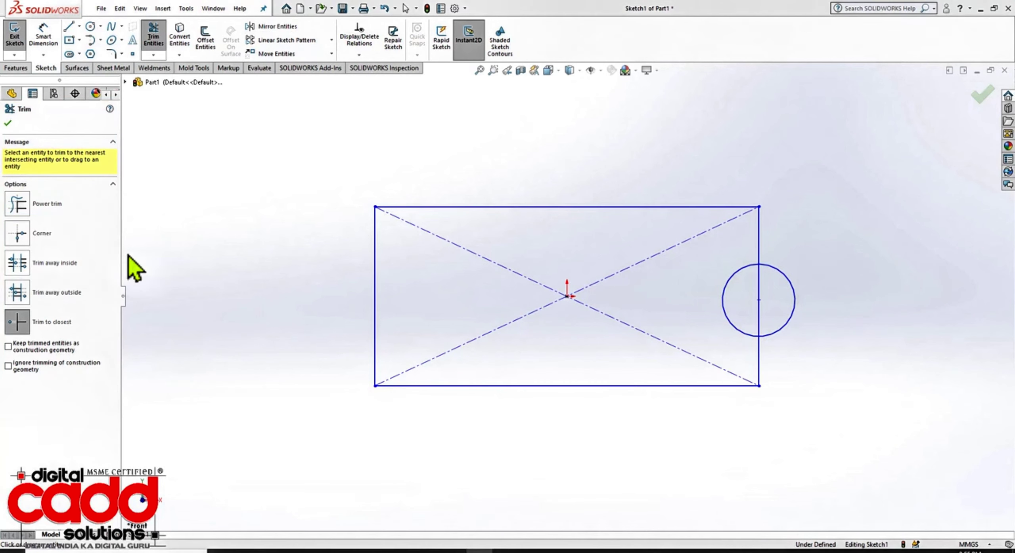
click(25, 203)
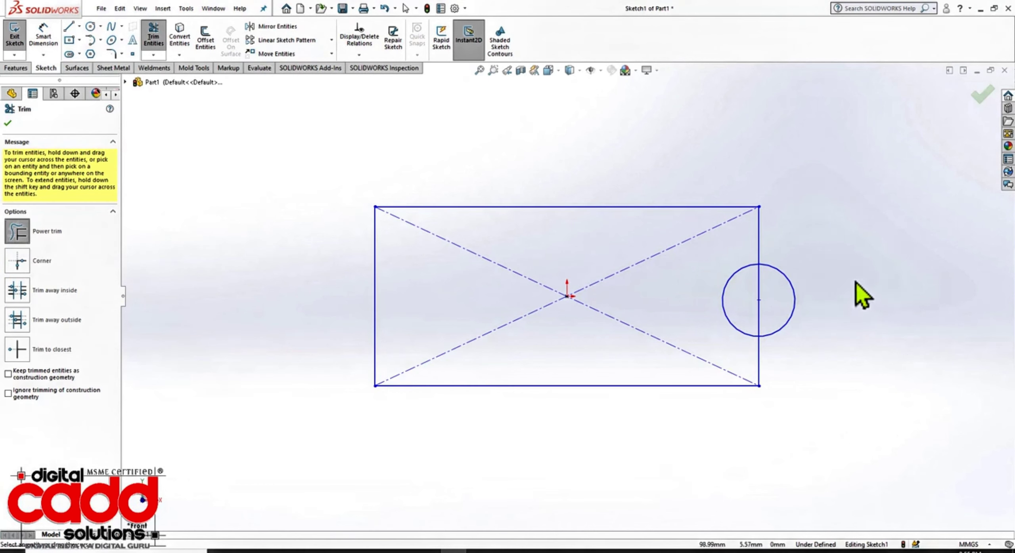
mouse_move(861, 280)
mouse_down()
mouse_move(715, 313)
mouse_move(758, 243)
mouse_move(528, 207)
mouse_move(352, 289)
mouse_move(621, 399)
mouse_move(777, 372)
mouse_move(799, 358)
mouse_up()
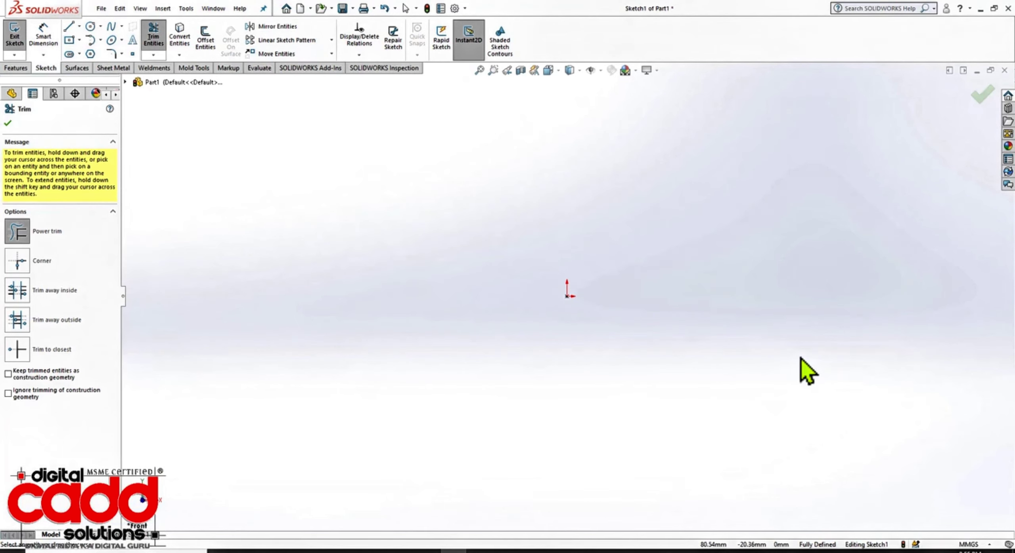
- Undo the power trim and the circle on the rectangle's right edge
key(ctrl+z)
key(ctrl+z)
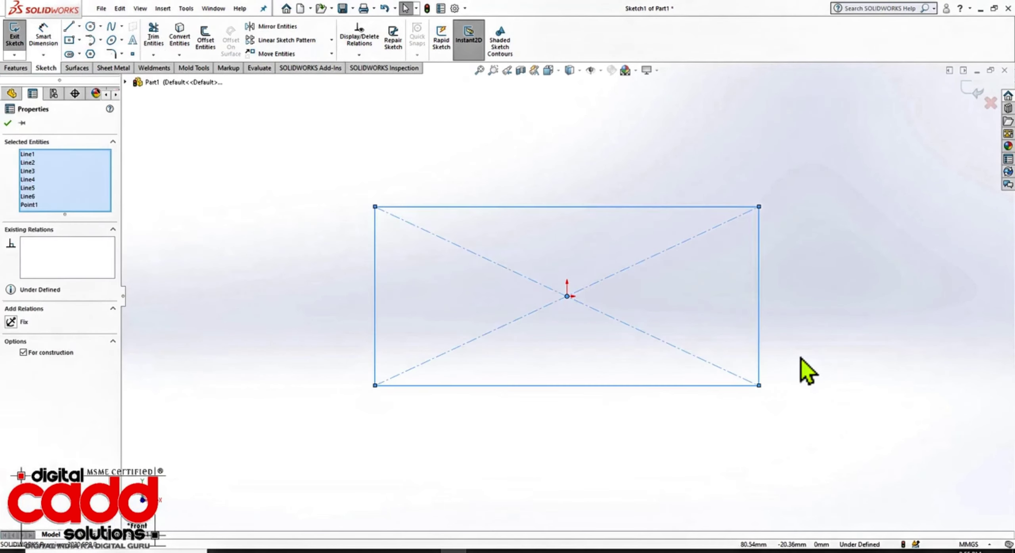
key(Escape)
- Sketch a center rectangle of about 47 by 27 mm centred on the midpoint of the large rectangle's top edge
click(70, 41)
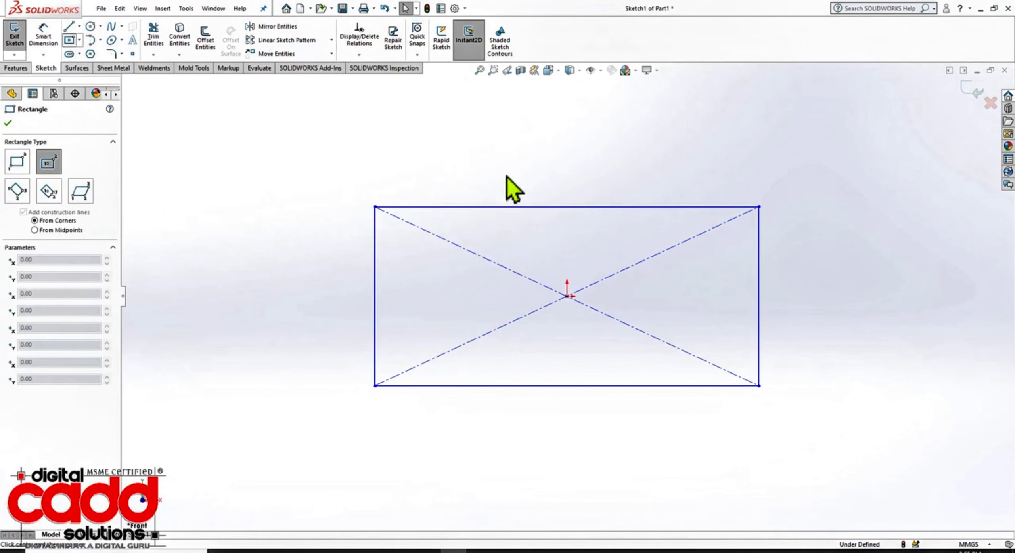
click(566, 207)
click(634, 246)
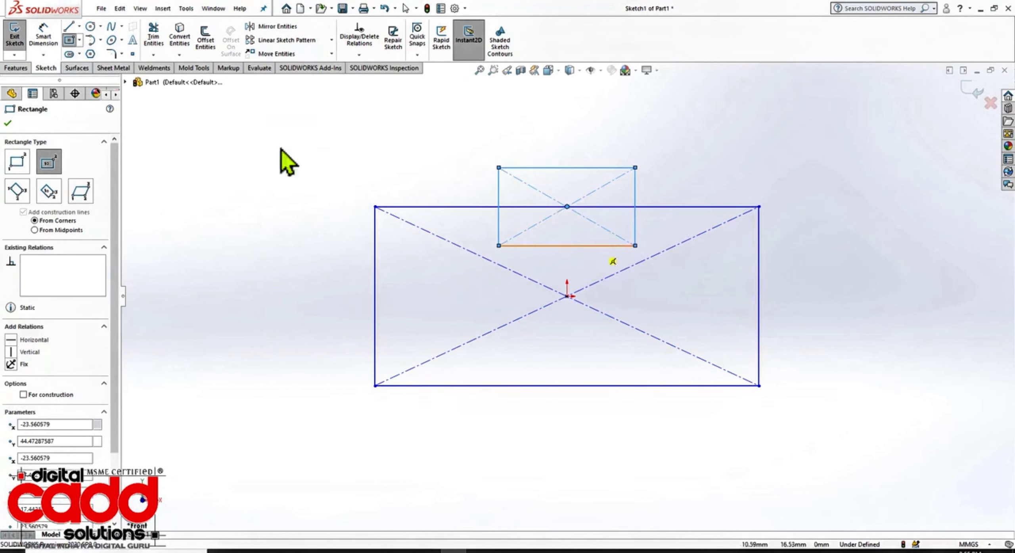
- Sketch two overlapping circles of about 7 mm and 8.7 mm radius to the right of the rectangles, the second centred on the first's right quadrant
click(91, 26)
click(878, 263)
click(897, 263)
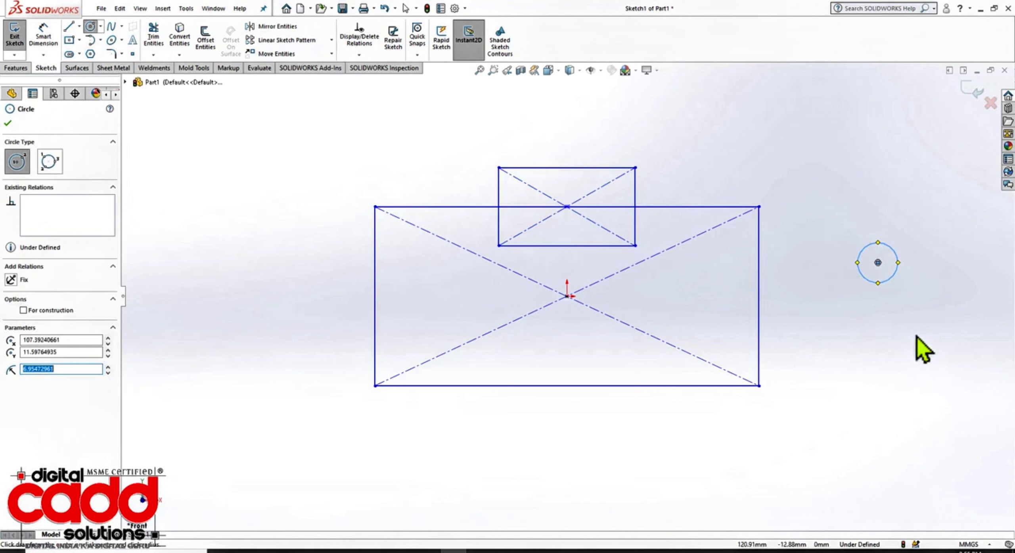
click(898, 262)
click(914, 282)
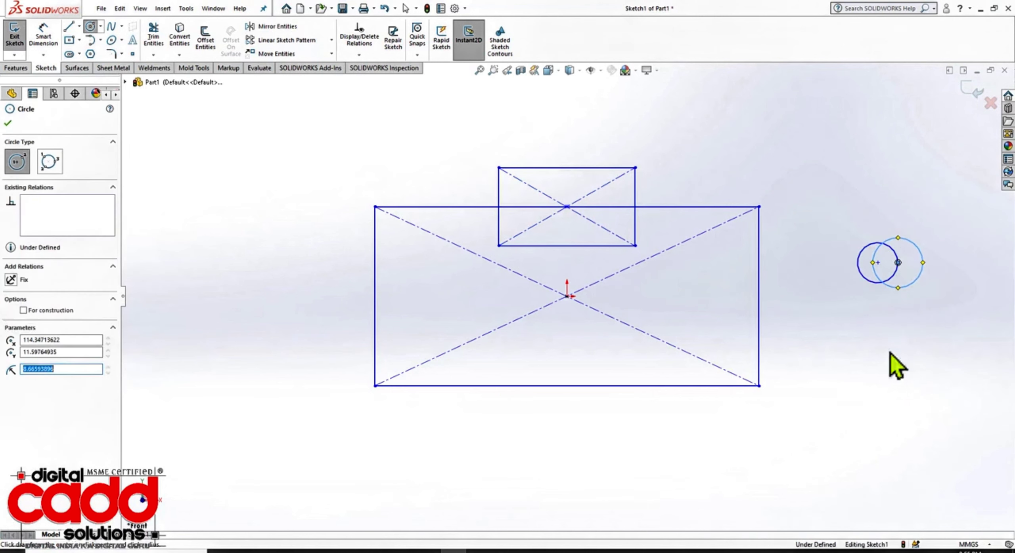
key(Escape)
- Power-trim the right-hand arcs of the two overlapping circles so only a crescent remains
click(154, 36)
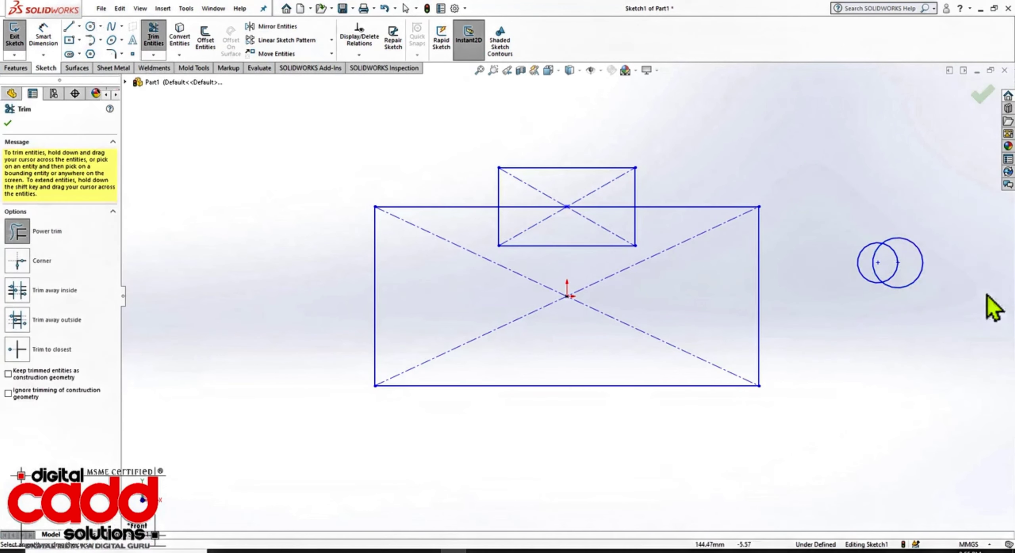
mouse_move(952, 221)
mouse_down()
mouse_move(895, 261)
mouse_move(915, 287)
mouse_up()
- Power-trim away the crescent and both rectangles, and undo that trim
mouse_move(826, 356)
mouse_down()
mouse_move(735, 399)
mouse_move(473, 363)
mouse_move(353, 308)
mouse_move(433, 222)
mouse_move(582, 226)
mouse_move(614, 165)
mouse_move(659, 235)
mouse_move(700, 256)
mouse_move(498, 170)
mouse_move(475, 232)
mouse_move(865, 268)
mouse_move(562, 209)
mouse_move(573, 211)
mouse_move(571, 244)
mouse_up()
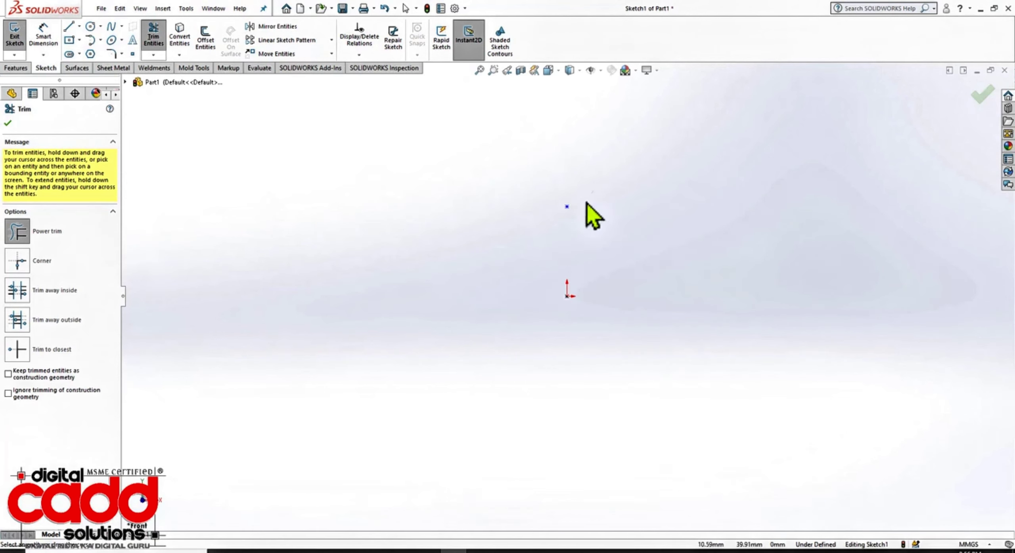
drag(596, 183, 563, 217)
key(Escape)
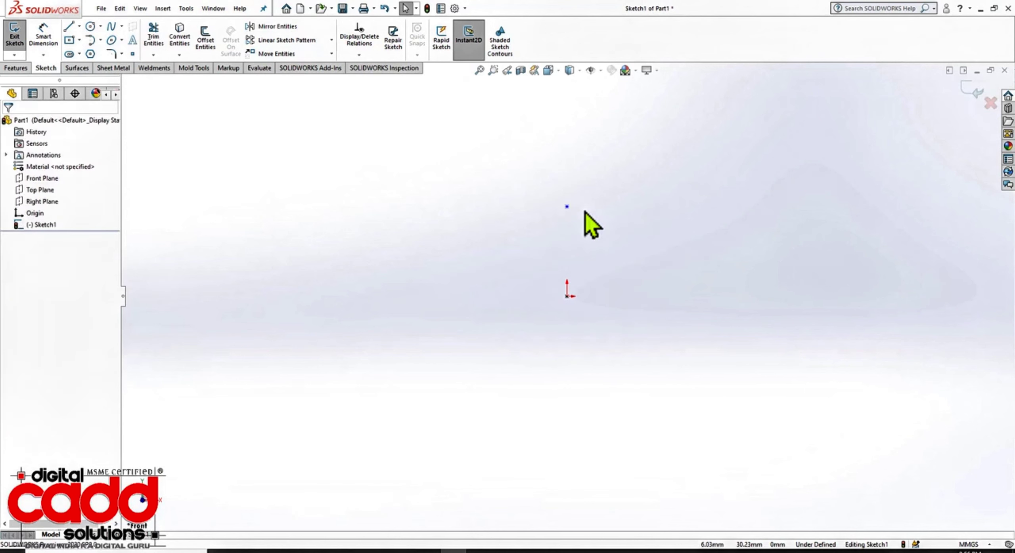
key(ctrl+z)
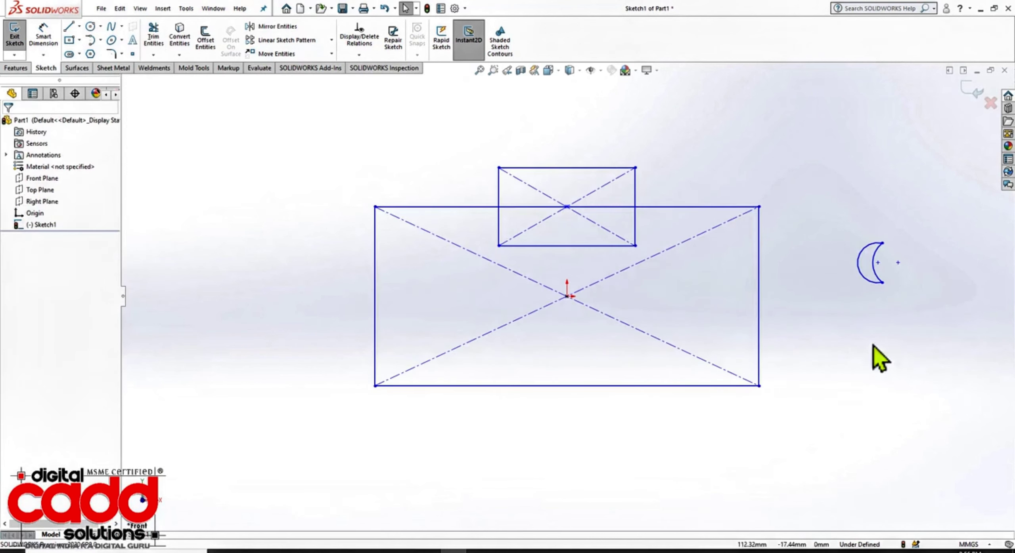
scroll(356, 341, up, 1)
scroll(563, 340, up, 2)
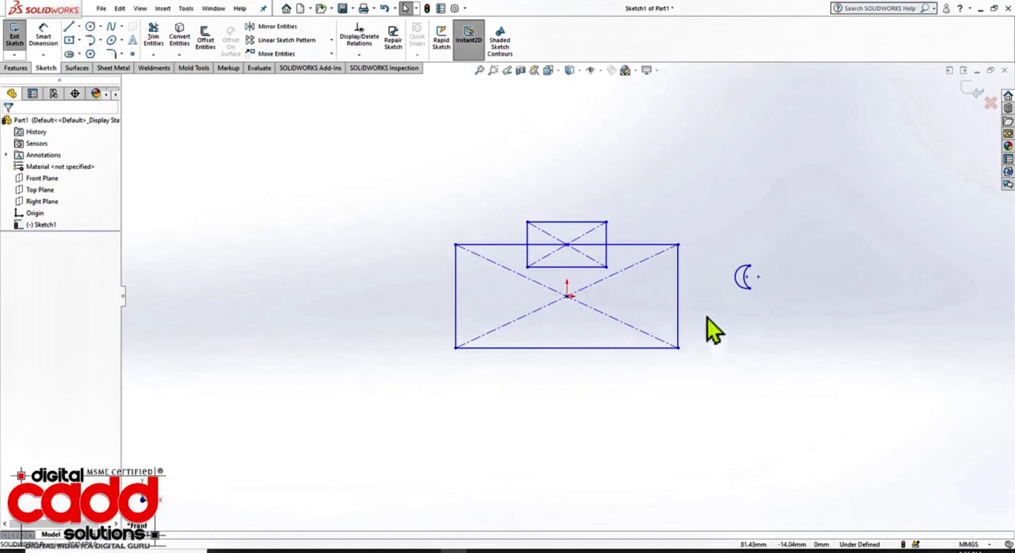
scroll(710, 329, down, 2)
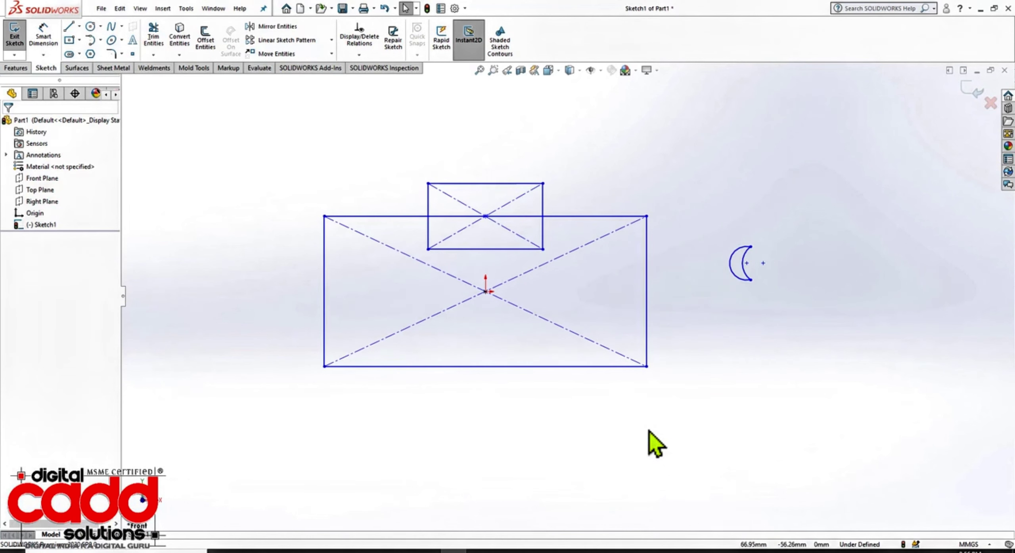
click(151, 35)
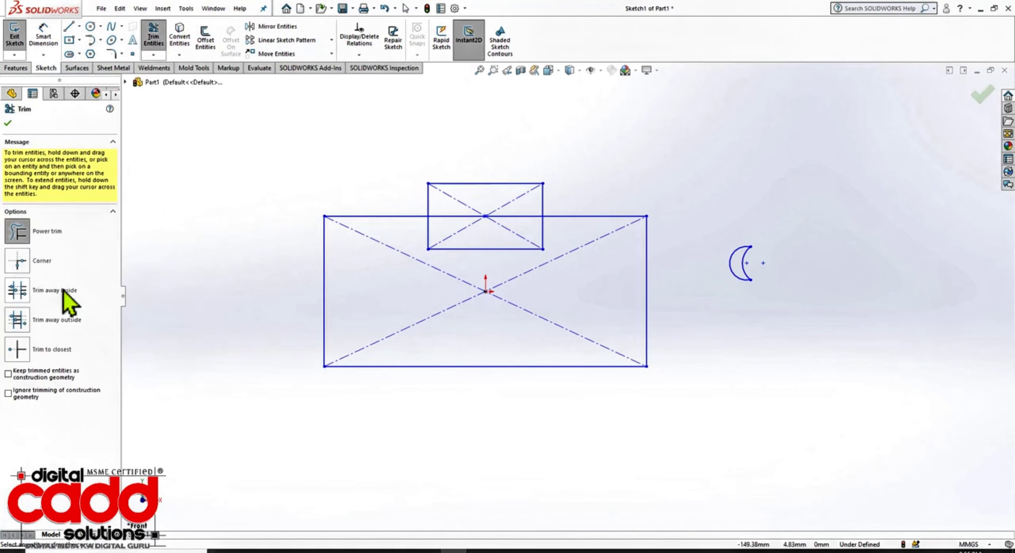
key(Escape)
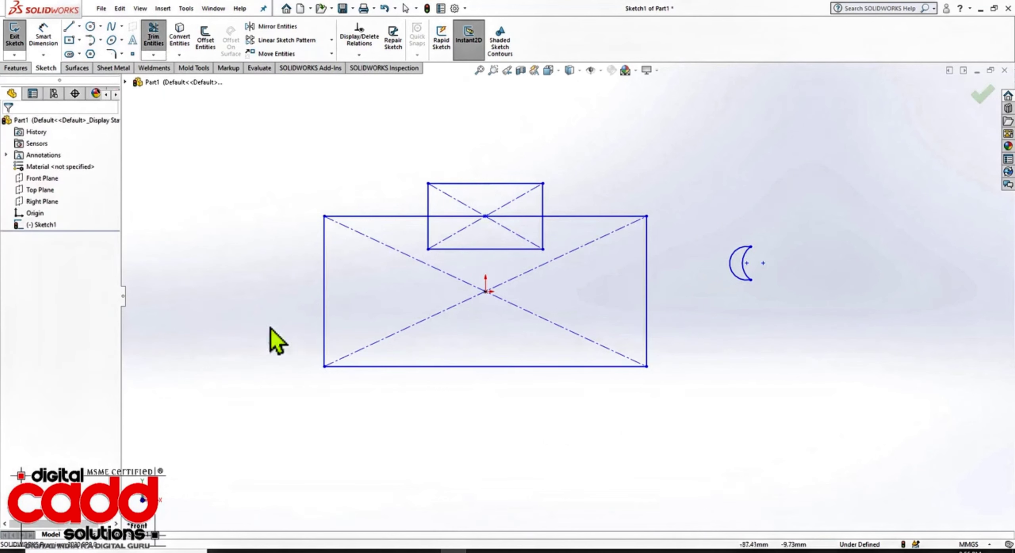
- Sketch a horizontal line about 119 mm long to the right of the crescent and a separate vertical line to its lower right
scroll(594, 373, up, 3)
scroll(850, 329, down, 3)
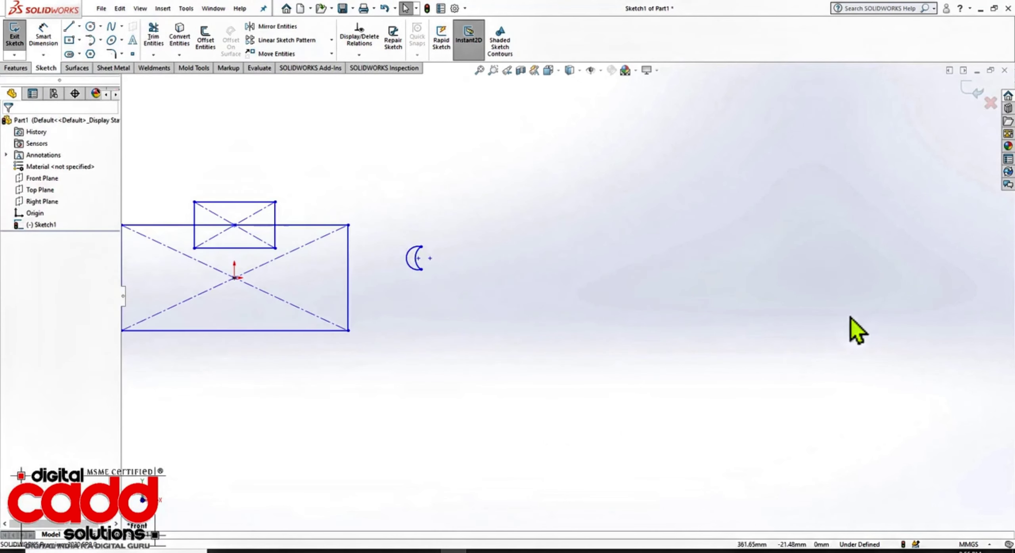
click(69, 26)
click(506, 172)
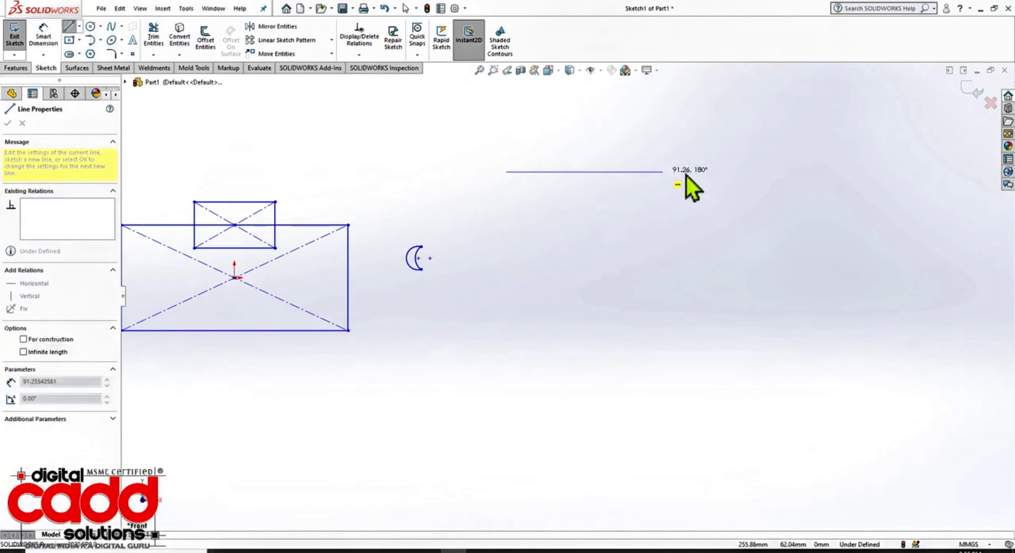
double_click(711, 172)
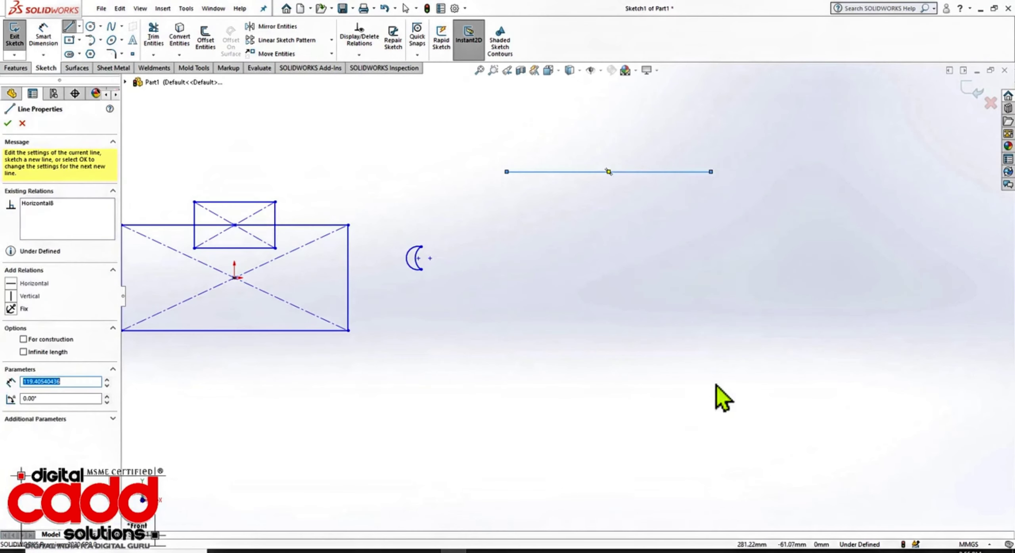
click(895, 292)
key(Escape)
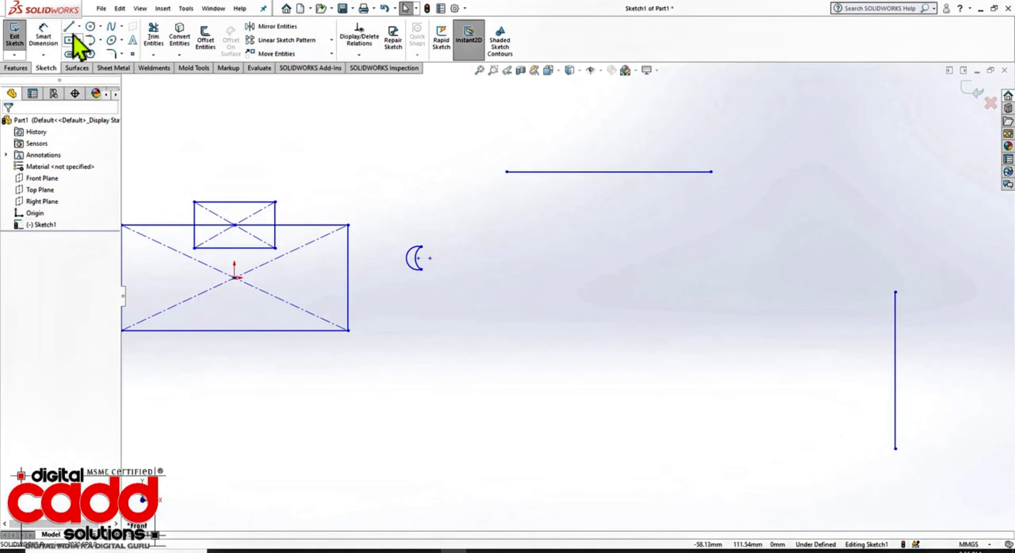
- Sketch a vertical line crossing the new horizontal line just right of its middle and extending well below it
key(l)
click(624, 111)
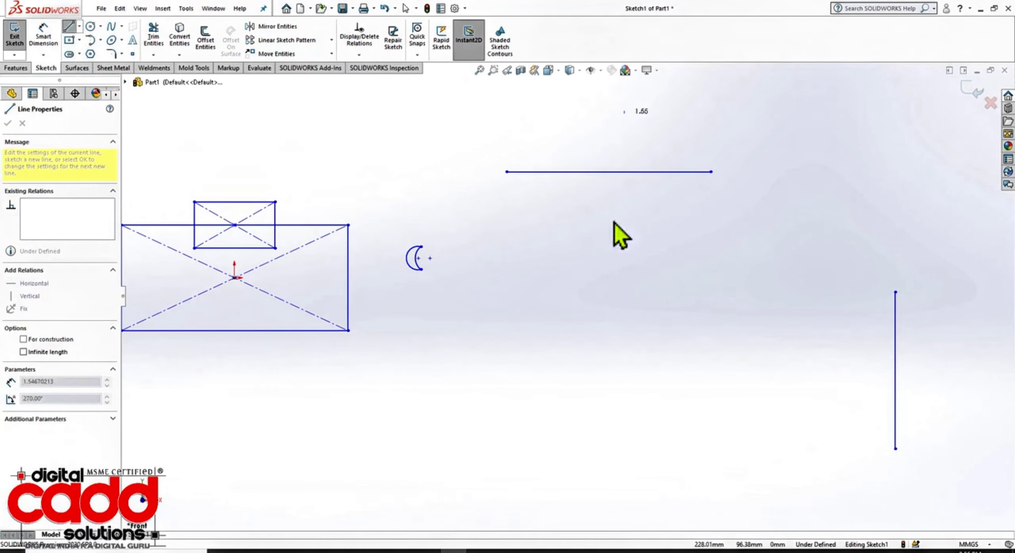
double_click(624, 295)
key(Escape)
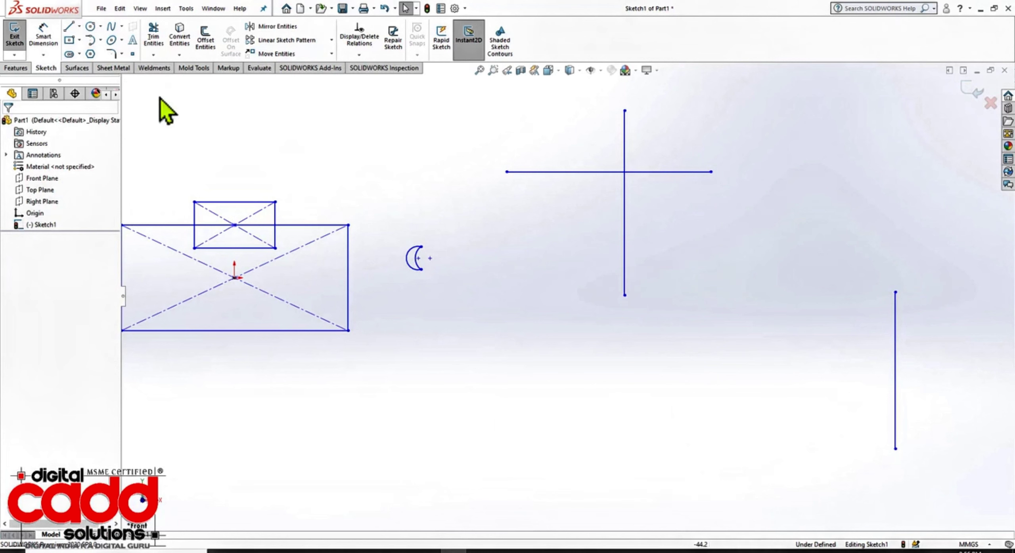
- Trim the two crossing lines with the Corner option, keeping the horizontal line's left part and the vertical line's lower part
click(161, 34)
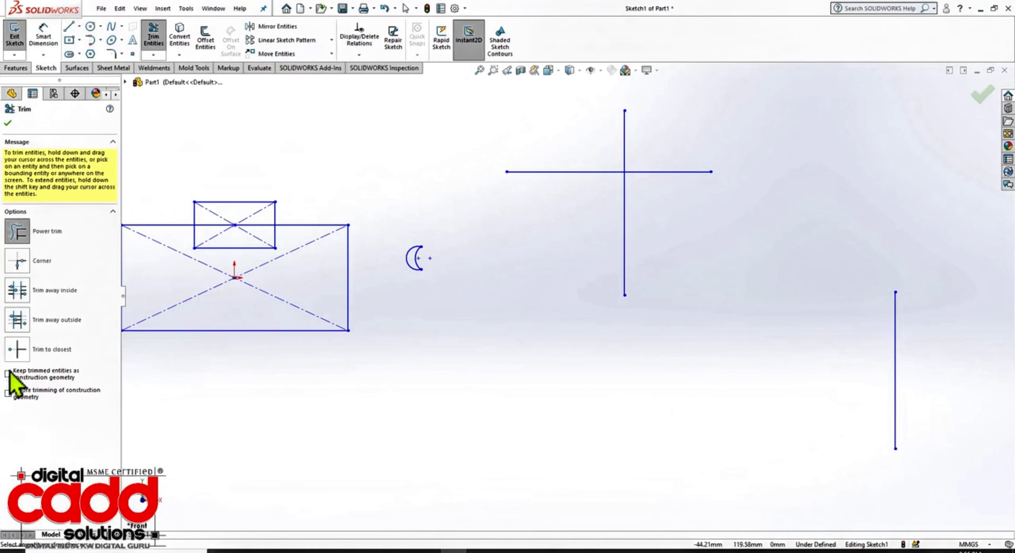
click(19, 267)
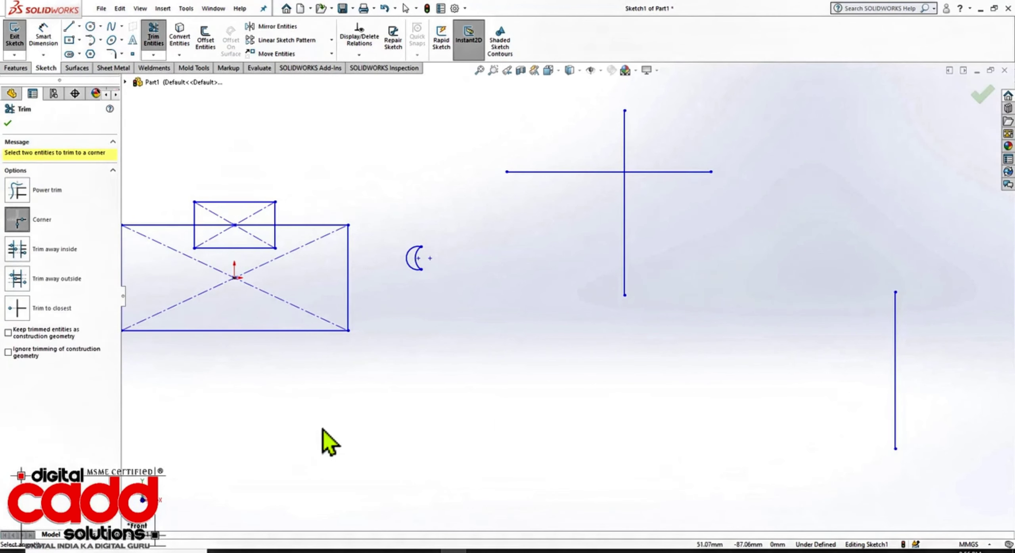
click(577, 174)
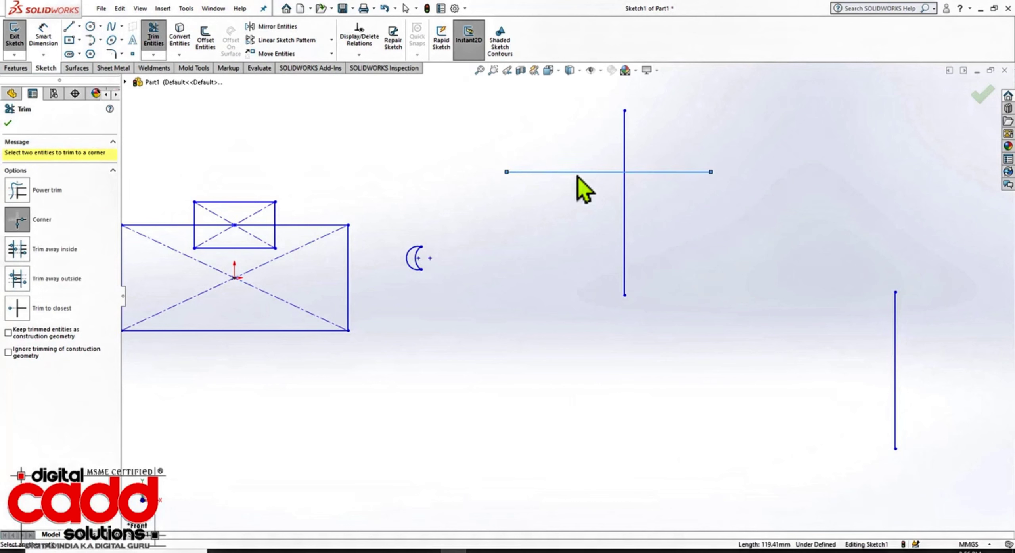
click(625, 220)
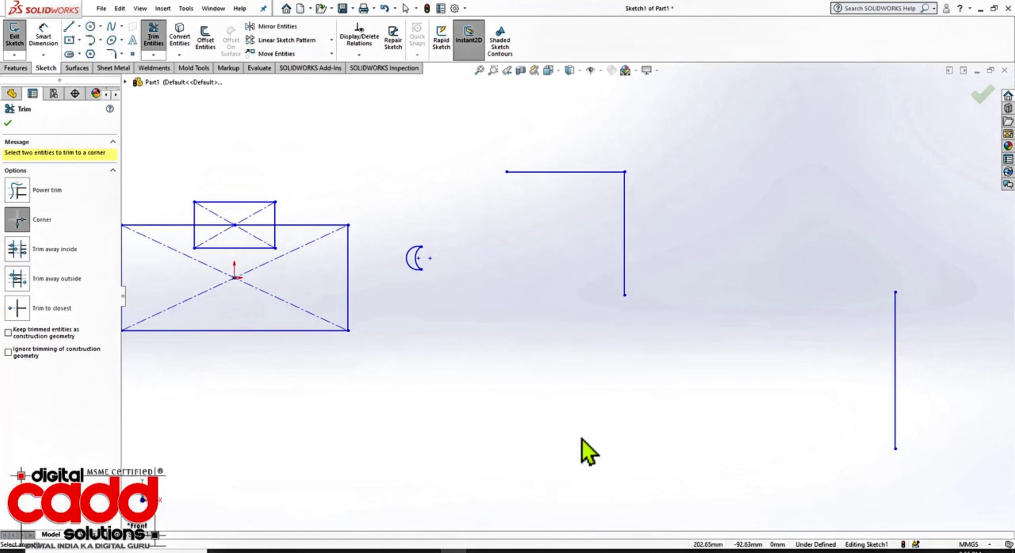
- Corner-trim the horizontal line with the far-right vertical line, and its right part with the middle vertical line
click(614, 173)
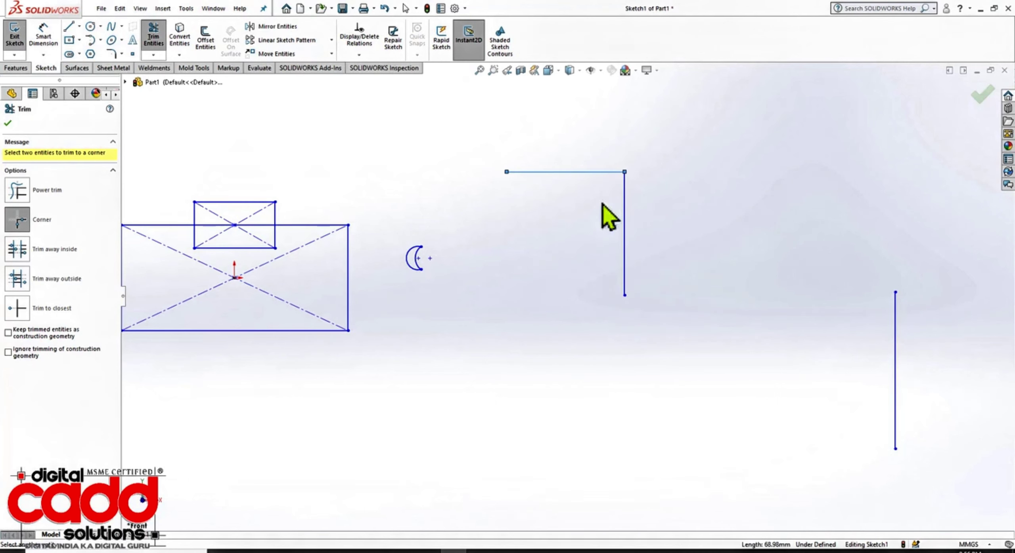
click(897, 346)
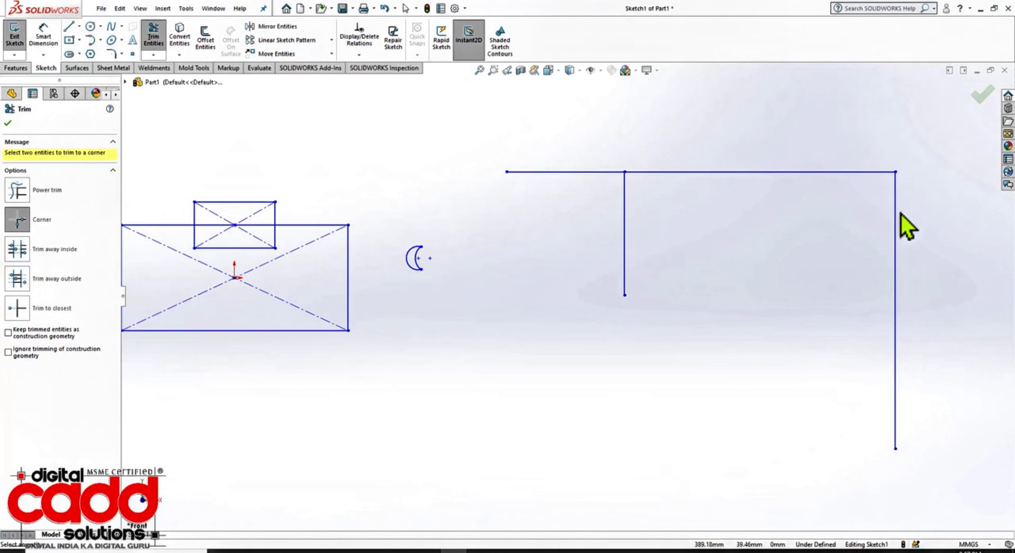
click(671, 177)
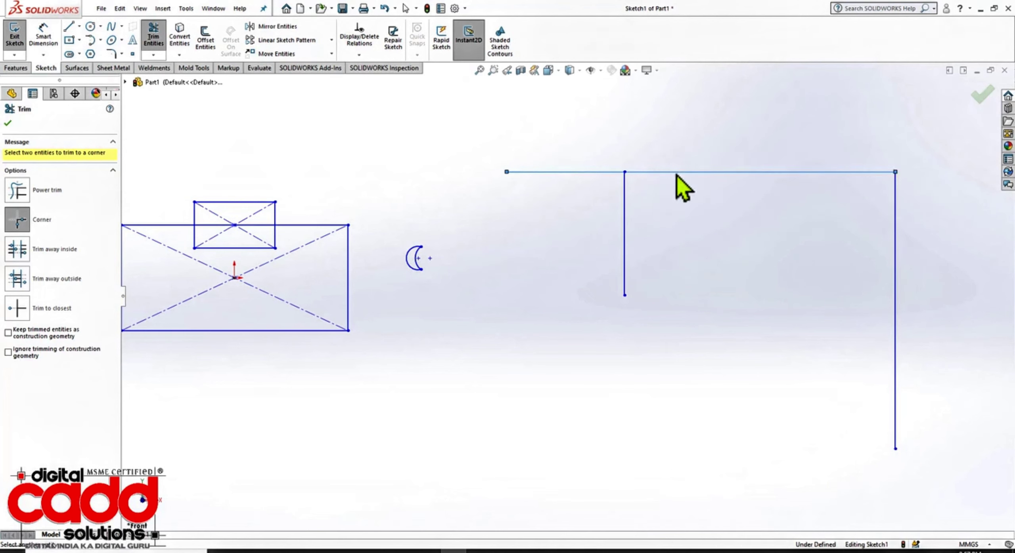
click(626, 218)
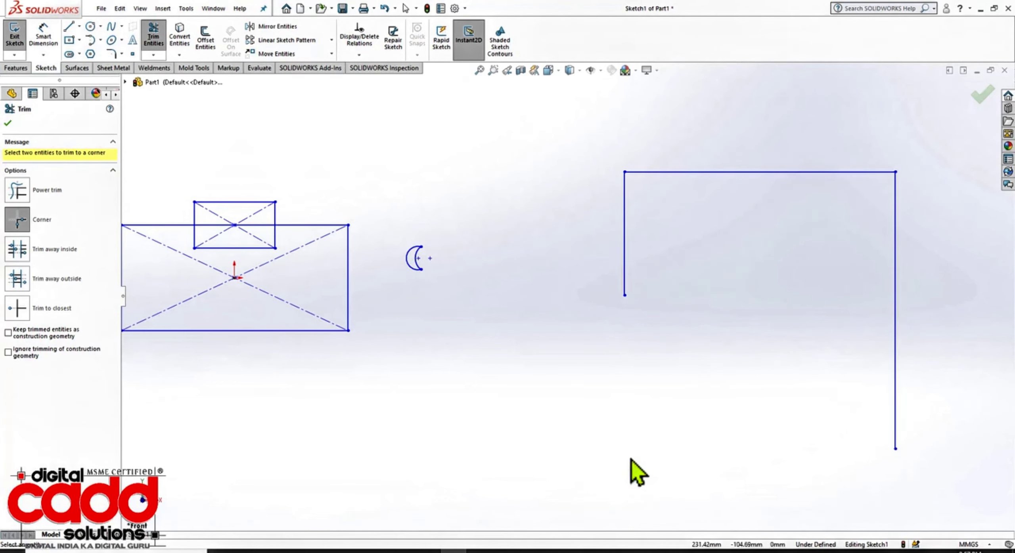
- Corner-trim the large rectangle's bottom edge with both vertical lines, keeping only the segment between them so it closes the right-hand rectangle
click(319, 331)
click(626, 223)
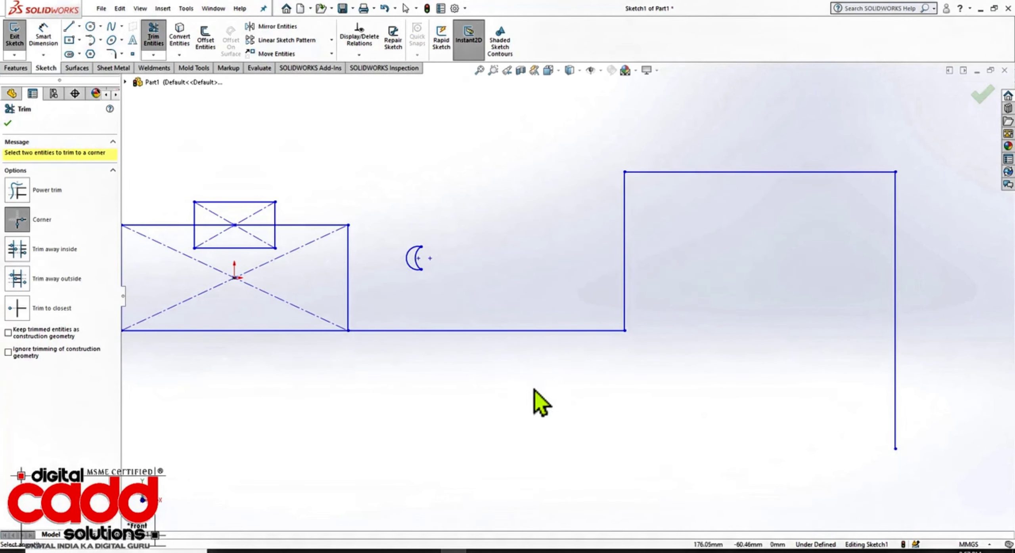
click(608, 332)
click(897, 228)
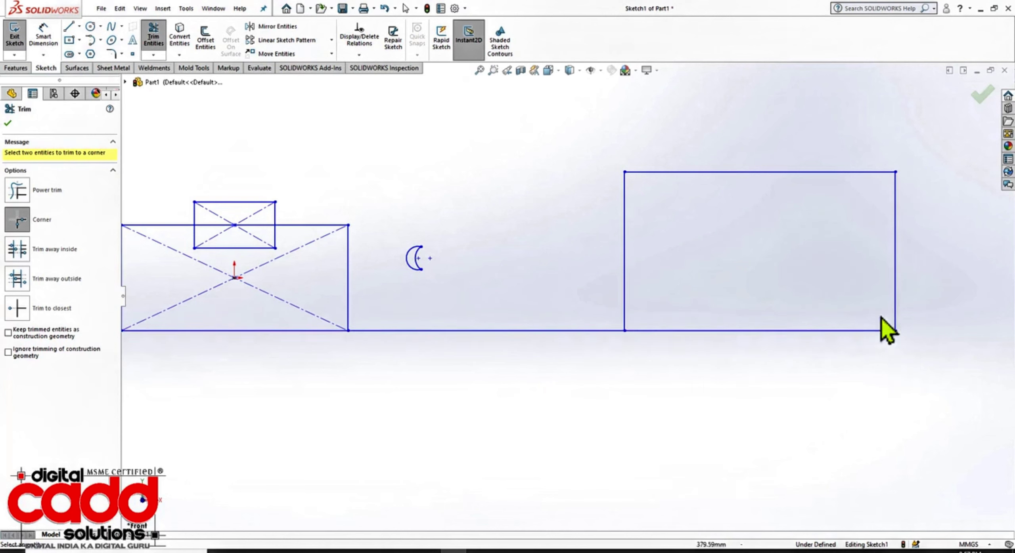
click(625, 264)
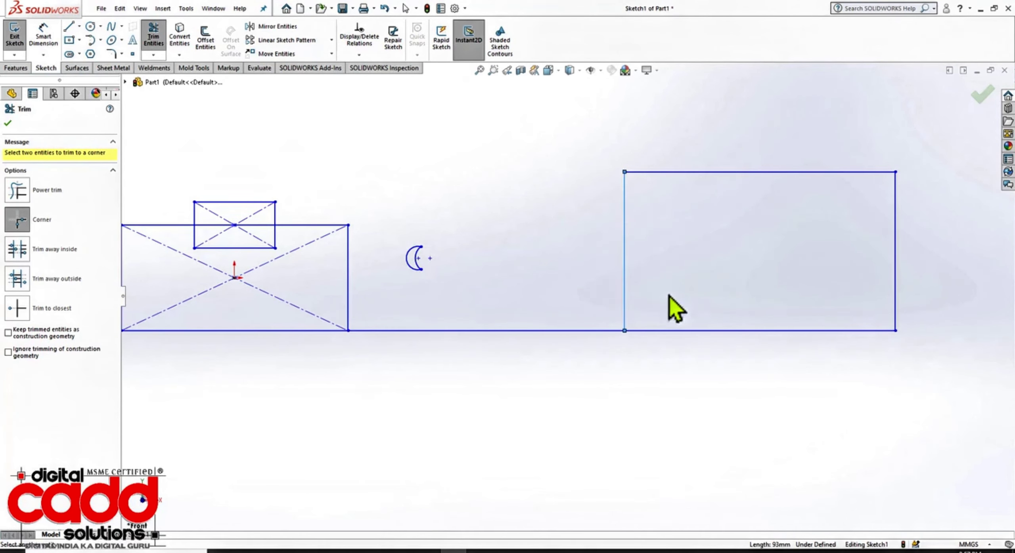
click(678, 330)
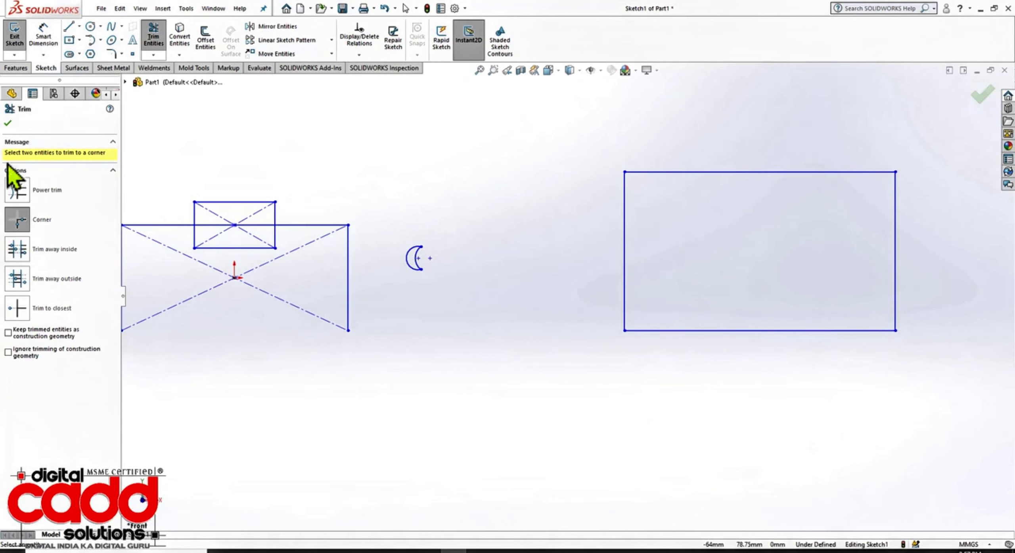
key(Escape)
- Sketch a horizontal line about 88 mm long to the right of the newly closed rectangle
key(f)
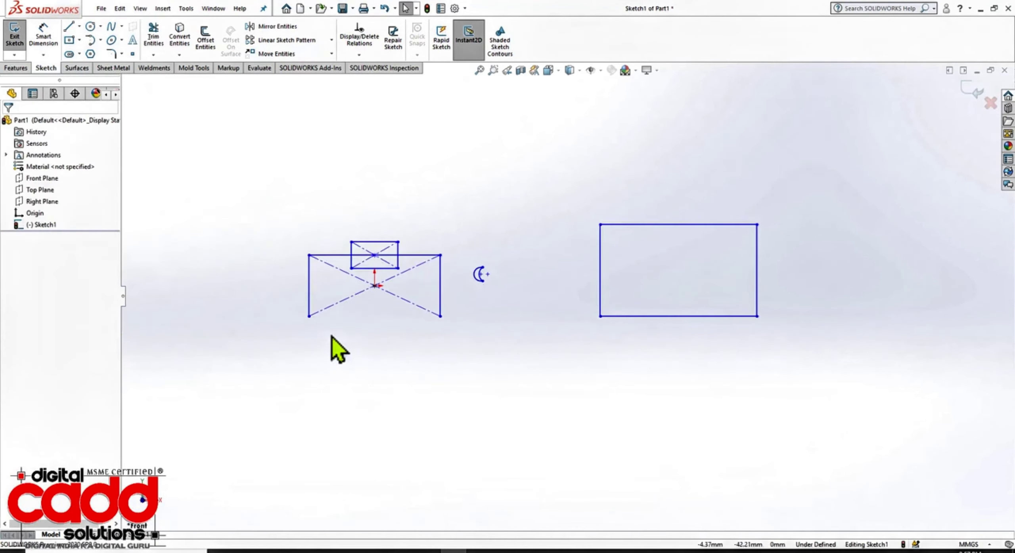
scroll(884, 283, down, 3)
click(68, 27)
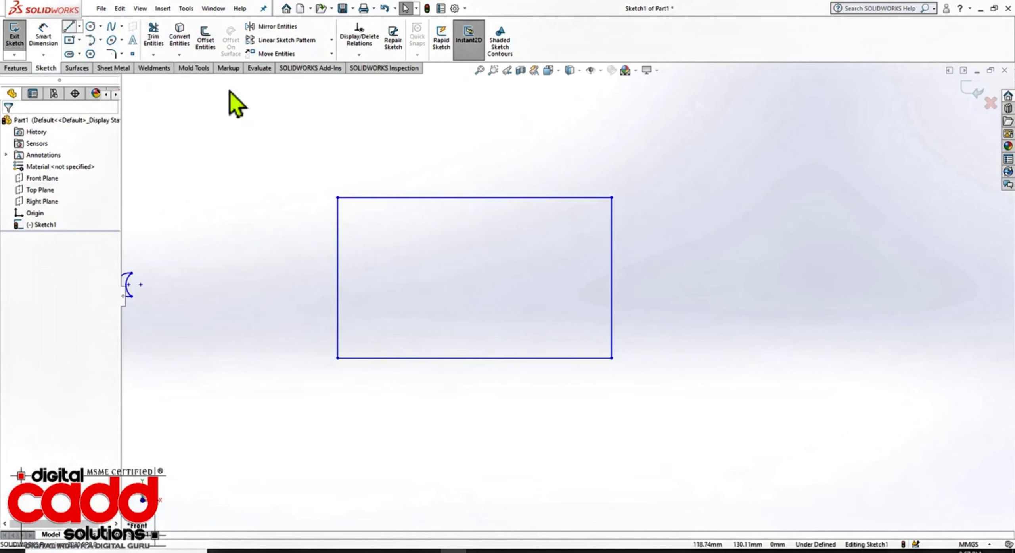
click(717, 229)
click(868, 228)
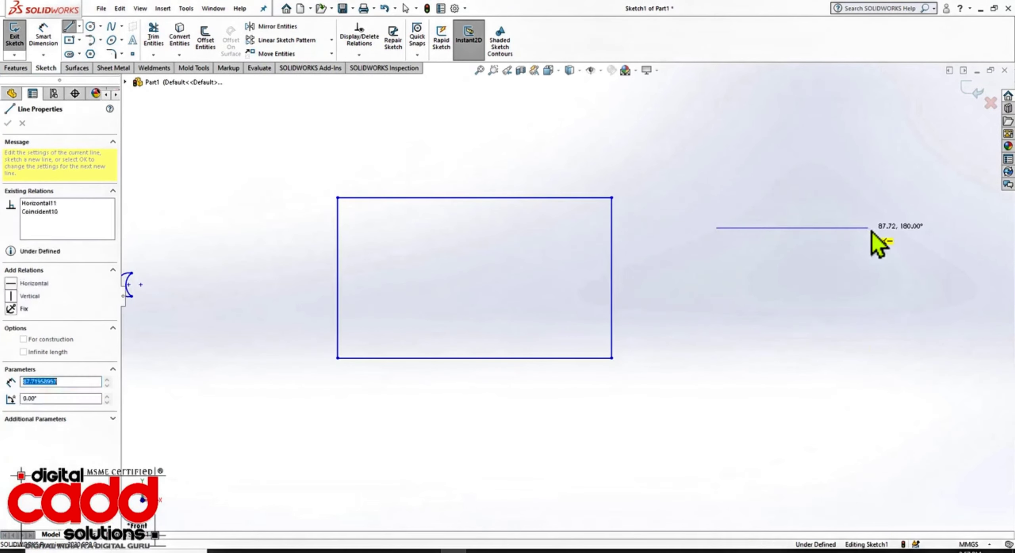
key(Escape)
- Sketch a vertical line below the new horizontal line, right of its middle and not touching it
click(79, 27)
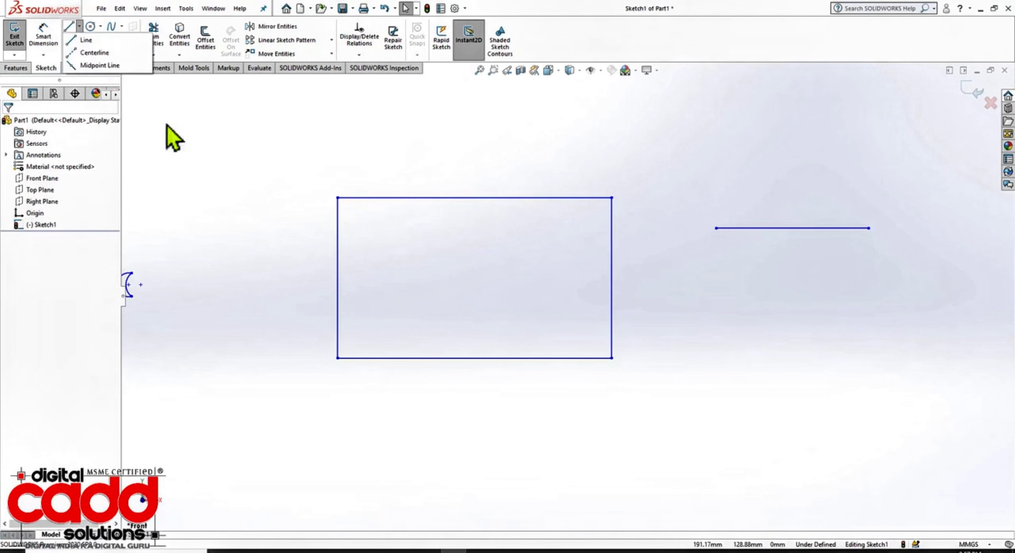
click(117, 44)
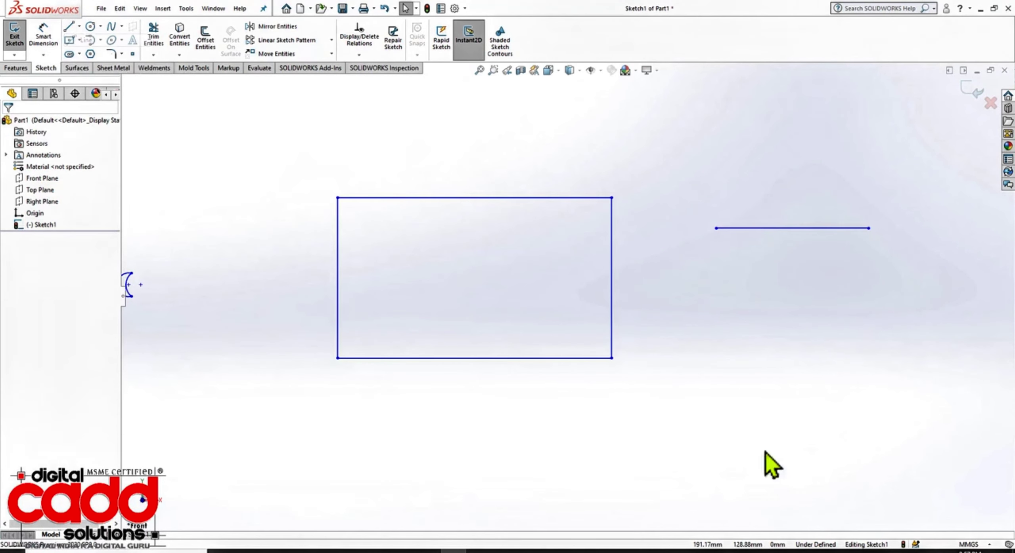
click(807, 316)
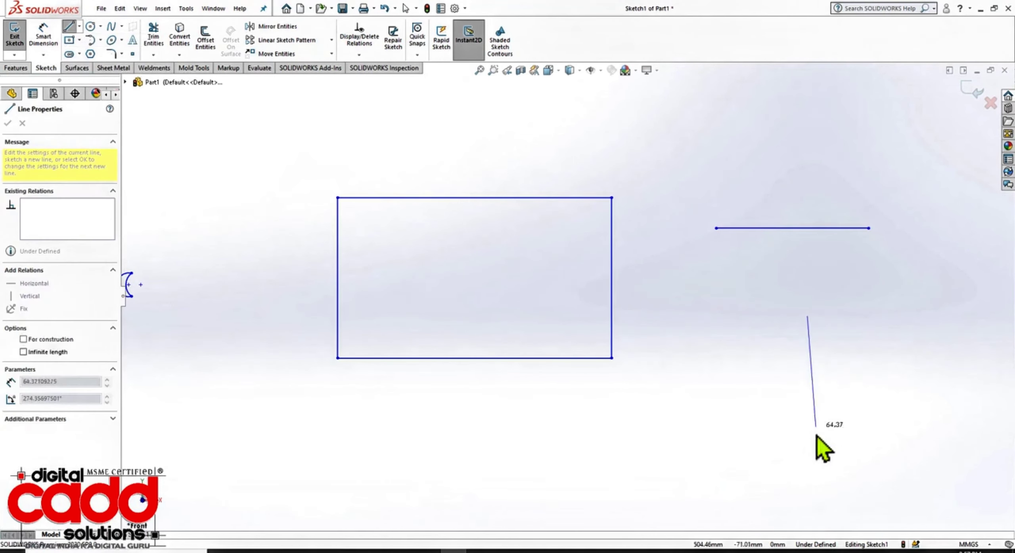
click(807, 458)
key(Escape)
- Corner-trim the left part of the short horizontal line with the vertical line below it so they meet
scroll(912, 392, down, 1)
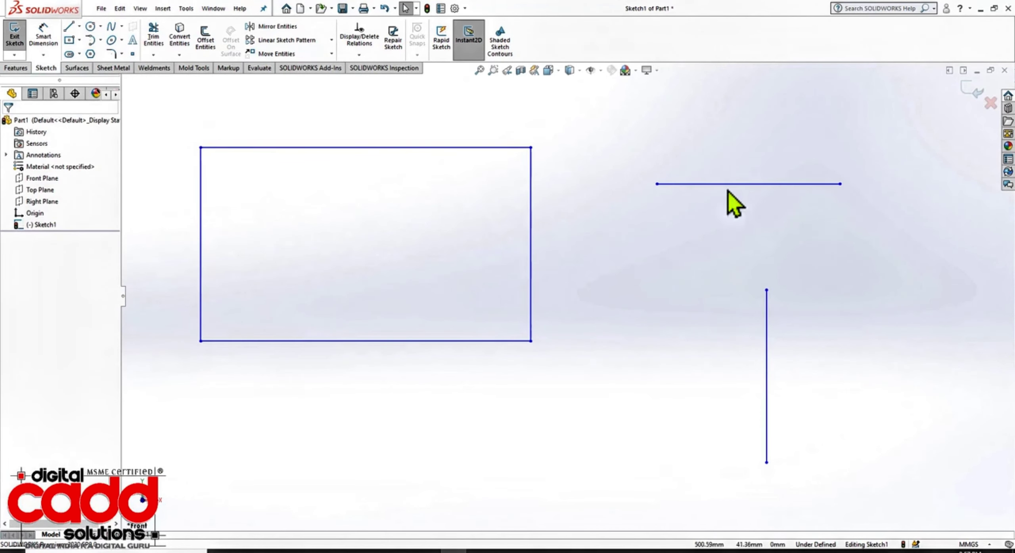
click(154, 37)
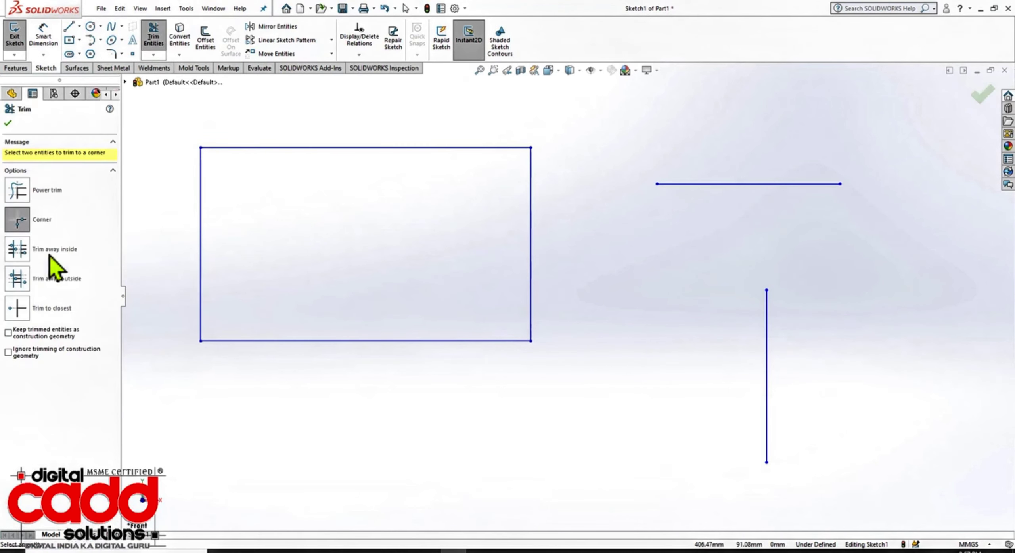
click(675, 186)
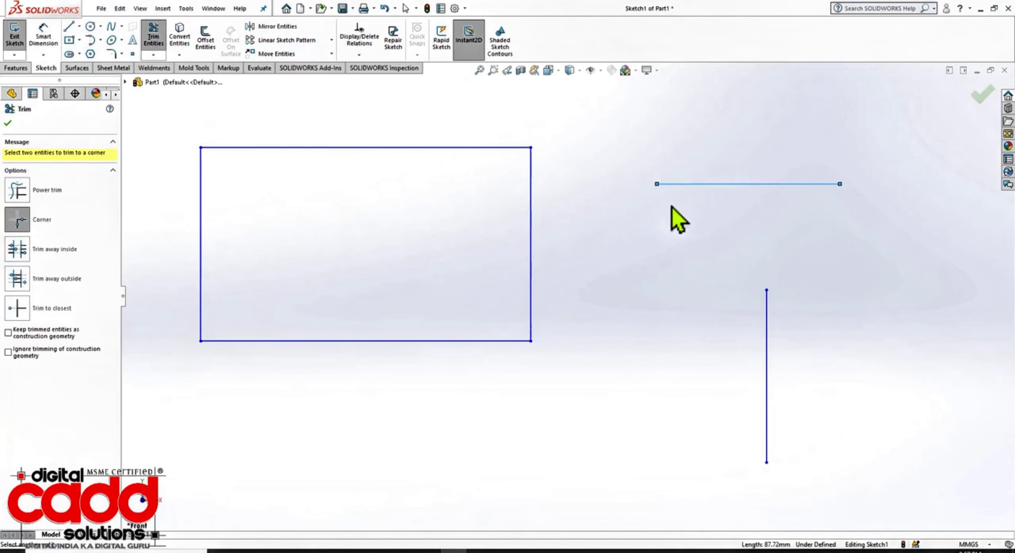
click(766, 321)
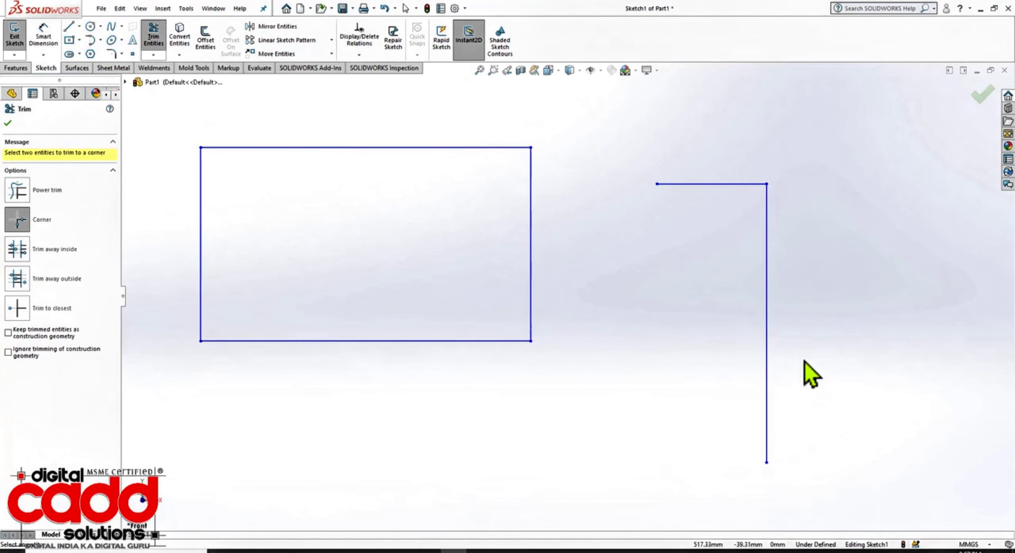
- Corner-trim the rectangle's bottom edge with the vertical line, and its right edge's lower part with the short horizontal line, forming an adjoining smaller rectangle
click(511, 341)
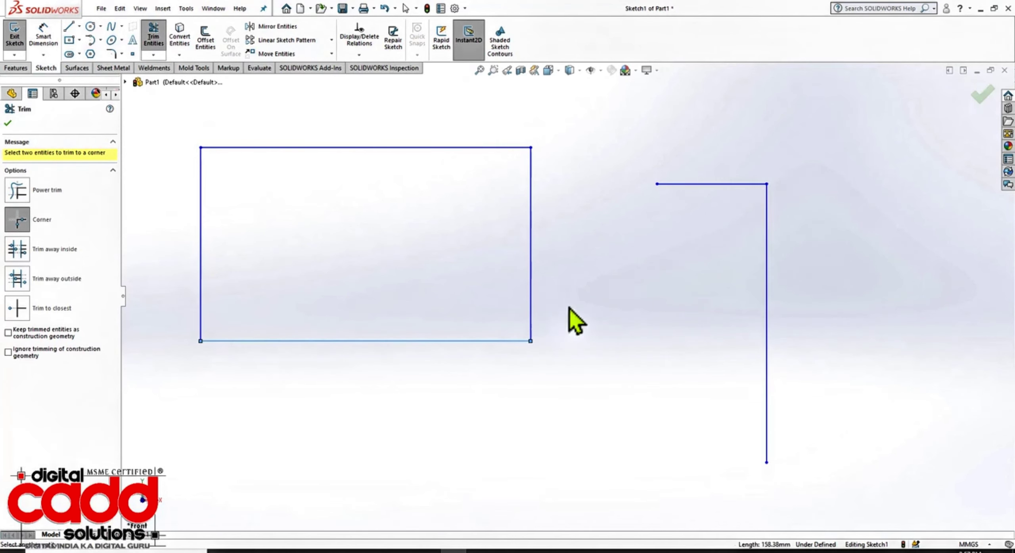
click(767, 291)
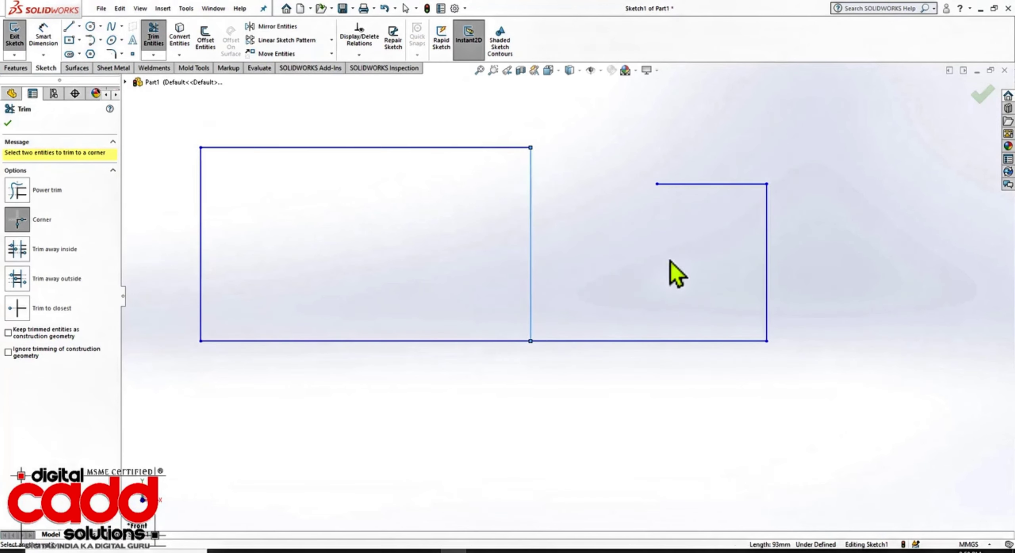
click(675, 186)
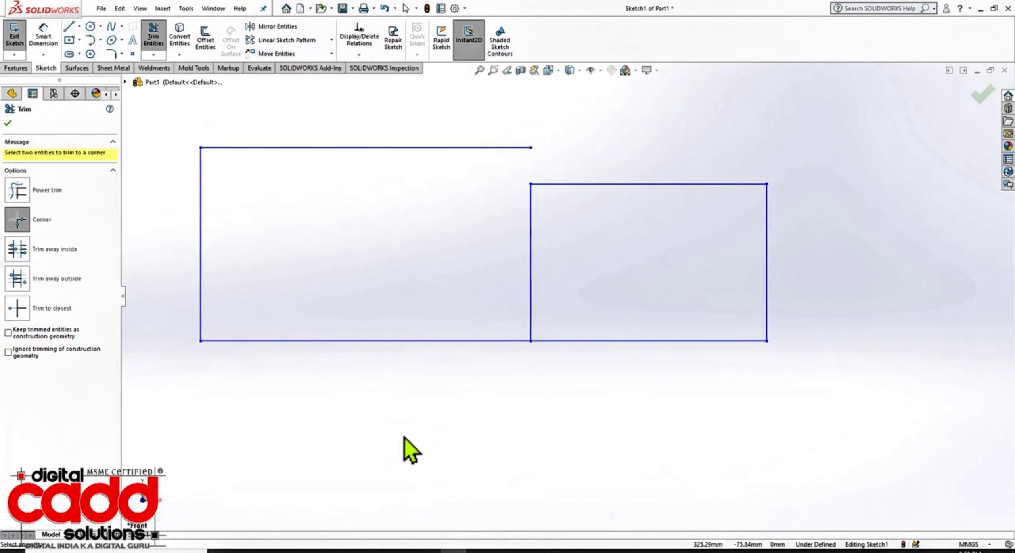
key(Escape)
- Sketch a 3-point arc of about 61.5 mm radius, bulging upward, to the right of the rectangles
scroll(799, 407, up, 4)
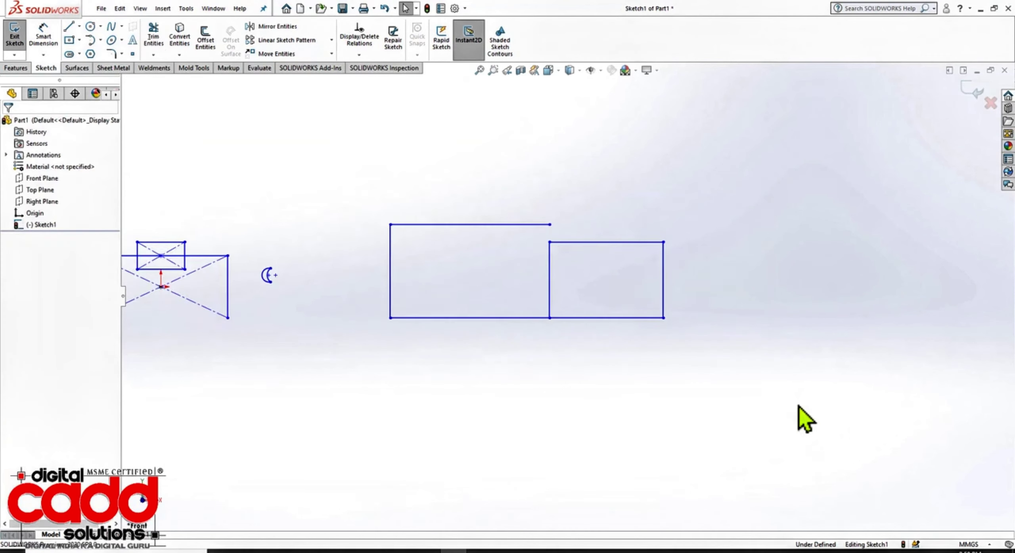
scroll(801, 377, down, 2)
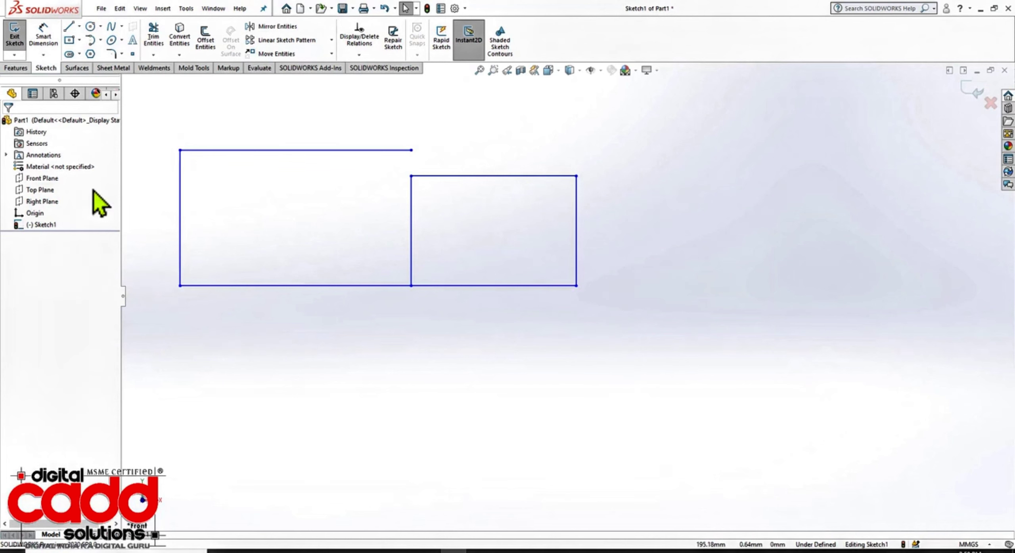
click(101, 40)
click(126, 80)
click(755, 297)
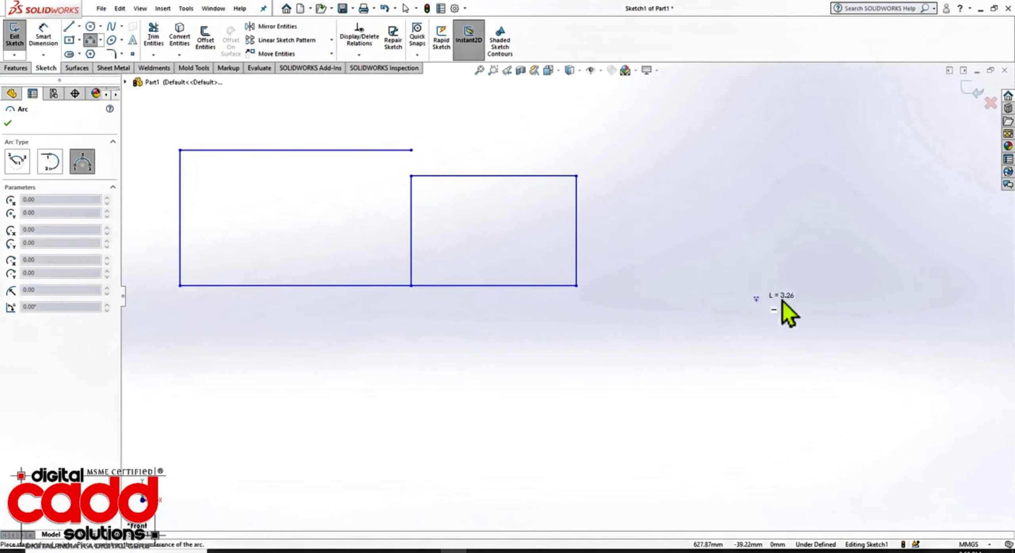
click(934, 298)
click(843, 222)
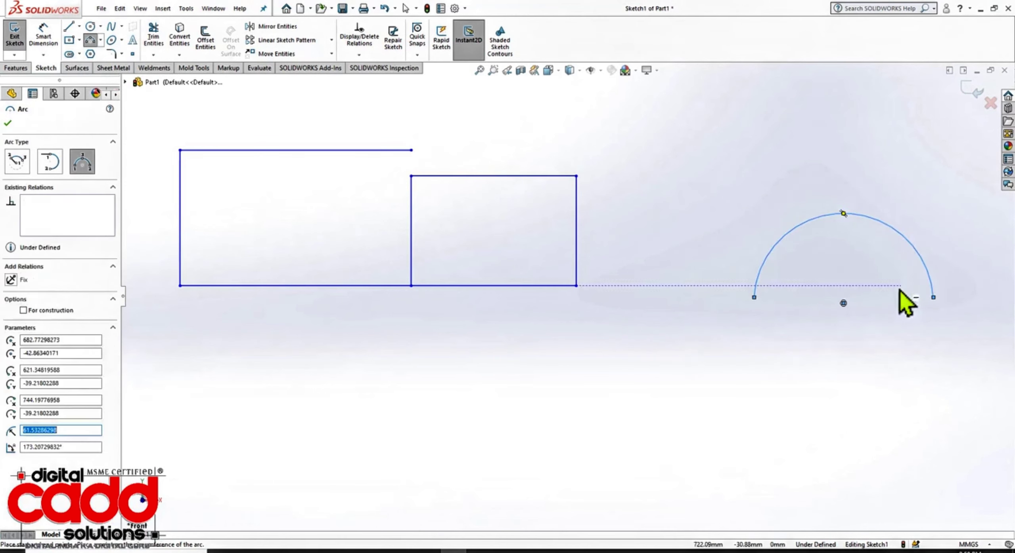
- Sketch two diagonal lines that each cross one side of the arc and intersect each other below it
key(Escape)
click(69, 28)
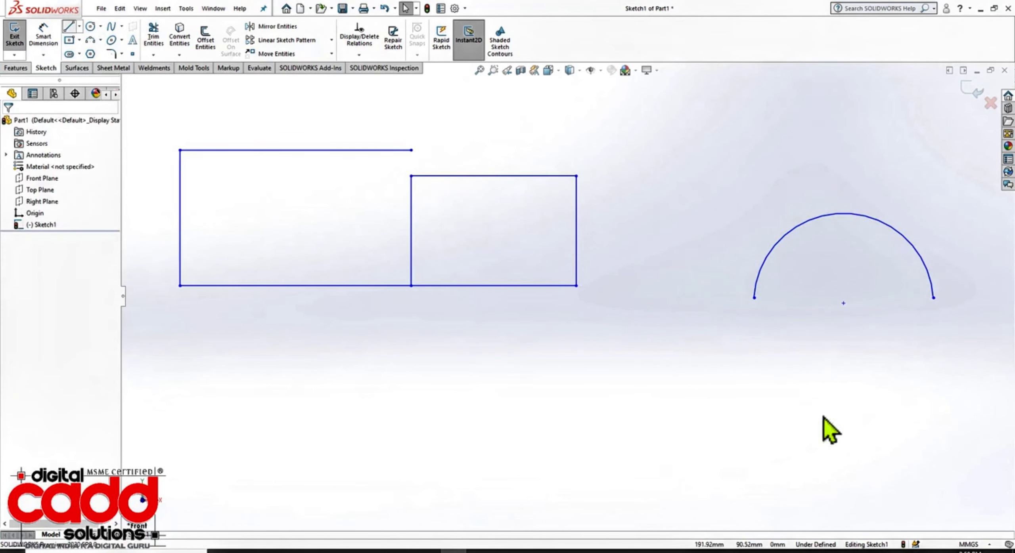
click(701, 215)
drag(912, 413, 911, 412)
drag(955, 200, 791, 433)
key(Escape)
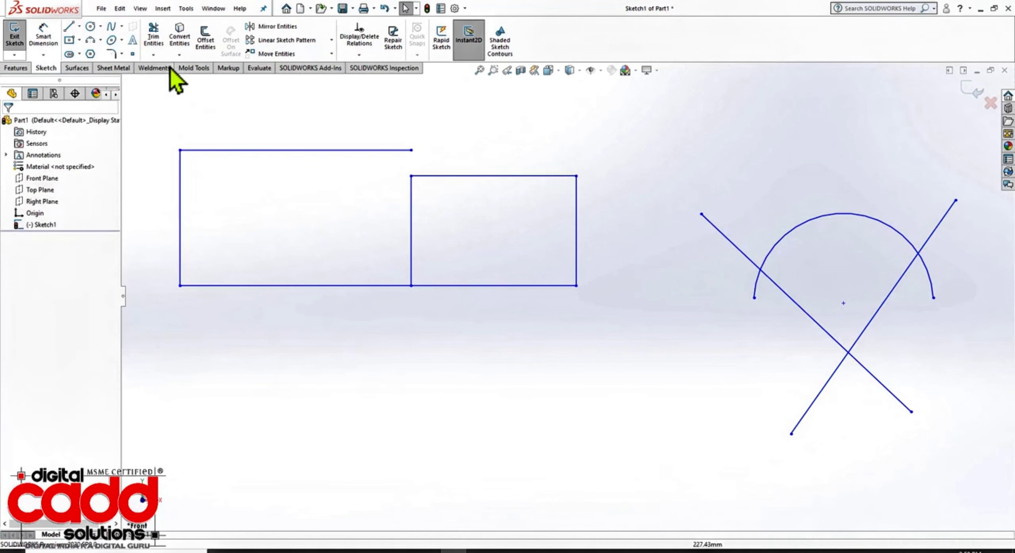
- Corner-trim the arc with both diagonal lines, and the two lines with each other, leaving a closed sector shape
click(153, 38)
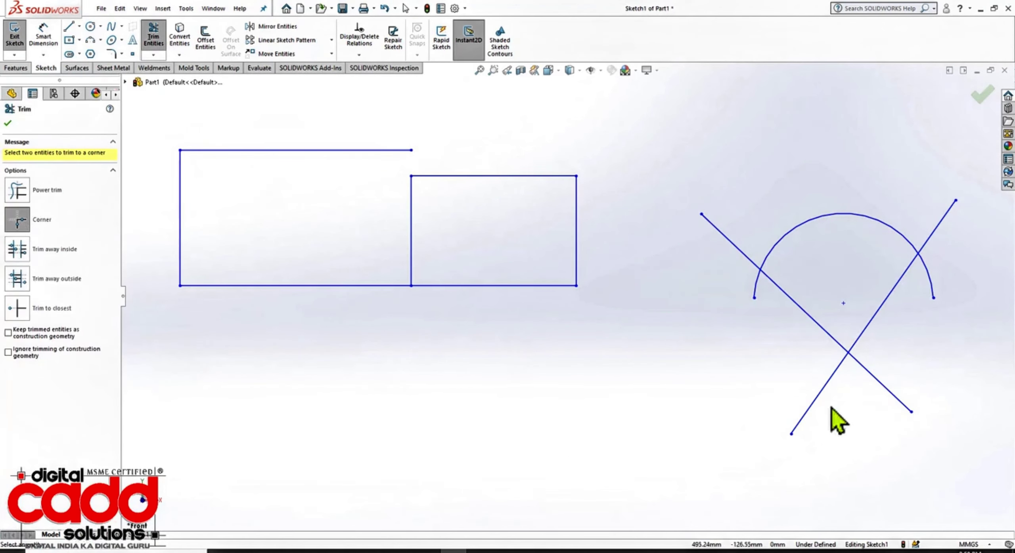
click(795, 229)
click(789, 296)
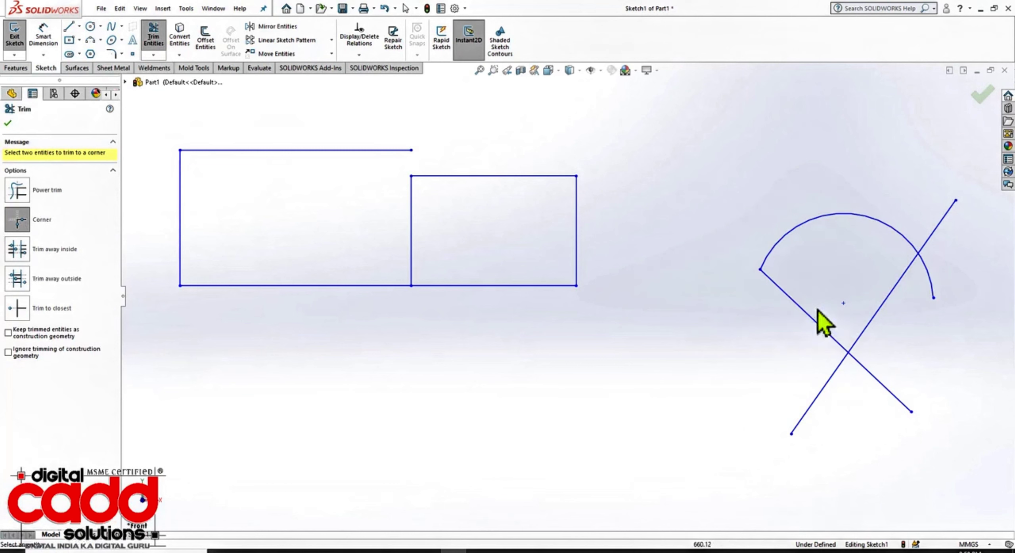
click(895, 294)
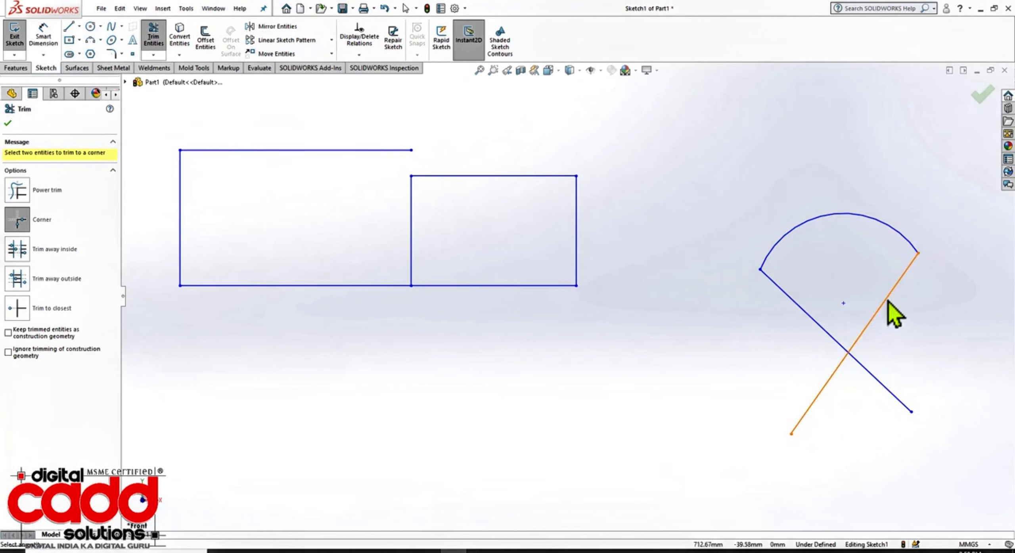
click(837, 346)
click(838, 348)
key(Escape)
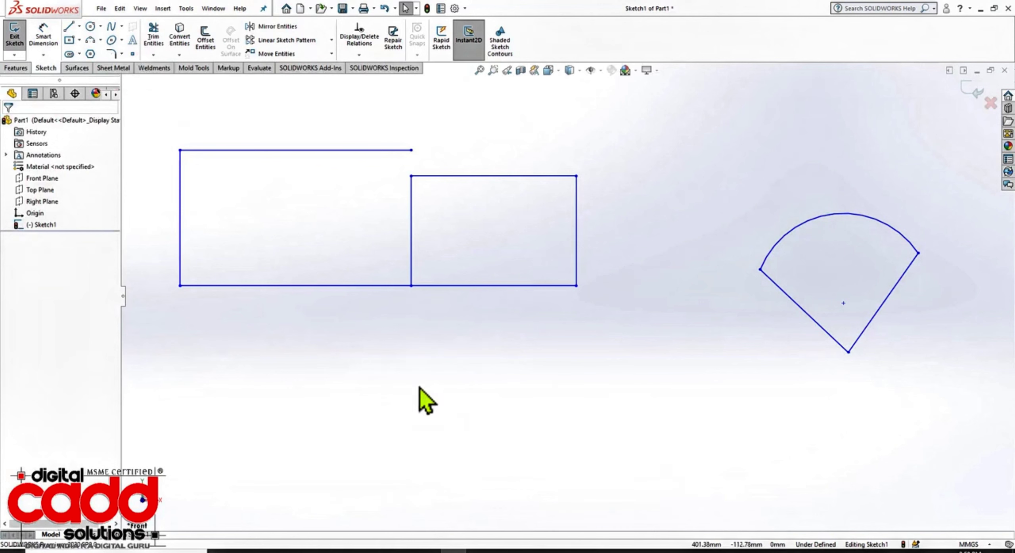
scroll(381, 341, up, 2)
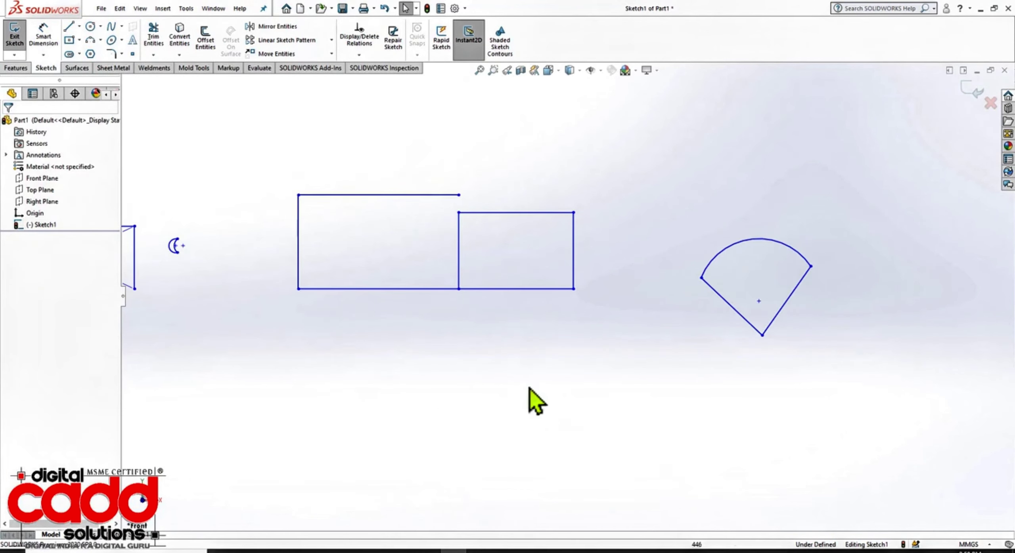
click(154, 38)
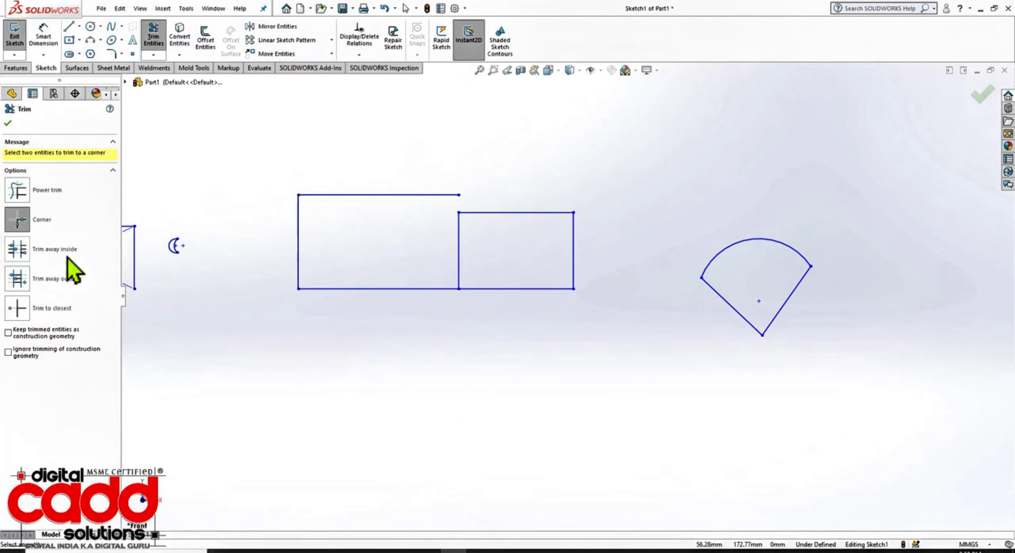
key(Escape)
- Sketch five stacked, roughly horizontal lines, about 208 to 285 mm long, in the empty area right of the sector
scroll(603, 356, up, 3)
scroll(836, 259, down, 7)
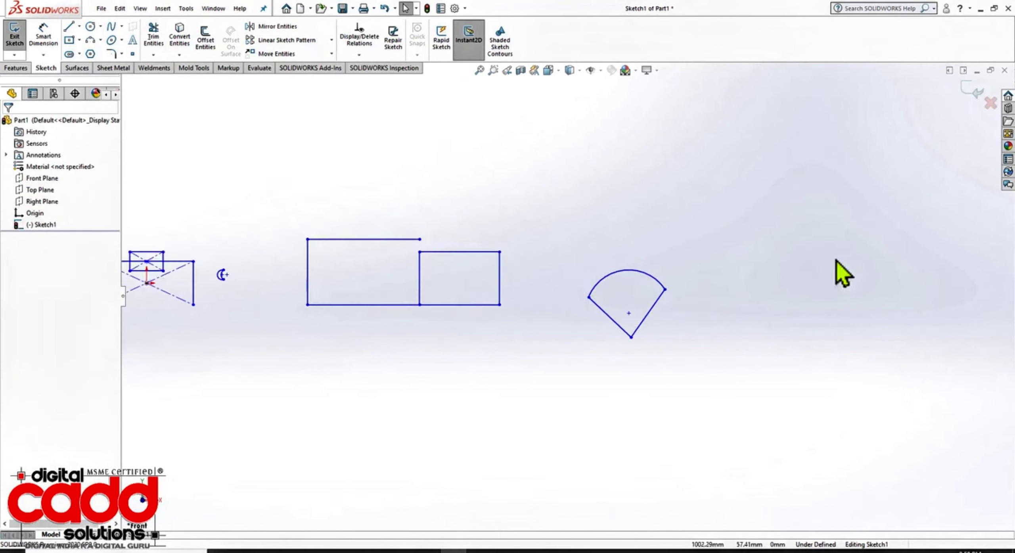
mouse_move(387, 239)
mouse_down()
mouse_move(748, 266)
mouse_move(836, 247)
mouse_up()
mouse_move(374, 319)
mouse_down()
mouse_move(852, 373)
mouse_move(879, 327)
mouse_up()
drag(352, 276, 875, 282)
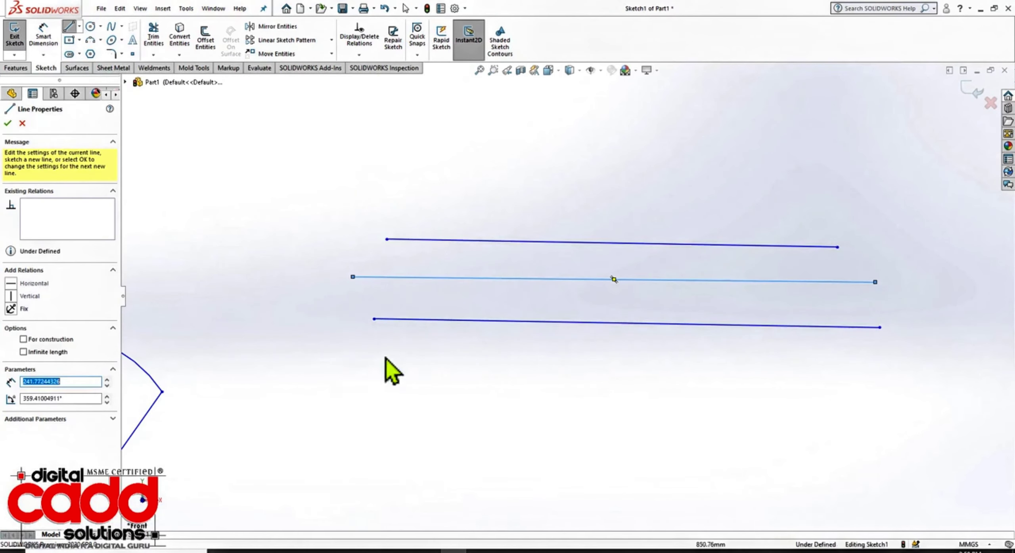
mouse_move(338, 363)
mouse_down()
mouse_move(798, 403)
mouse_move(867, 380)
mouse_up()
drag(314, 433, 929, 432)
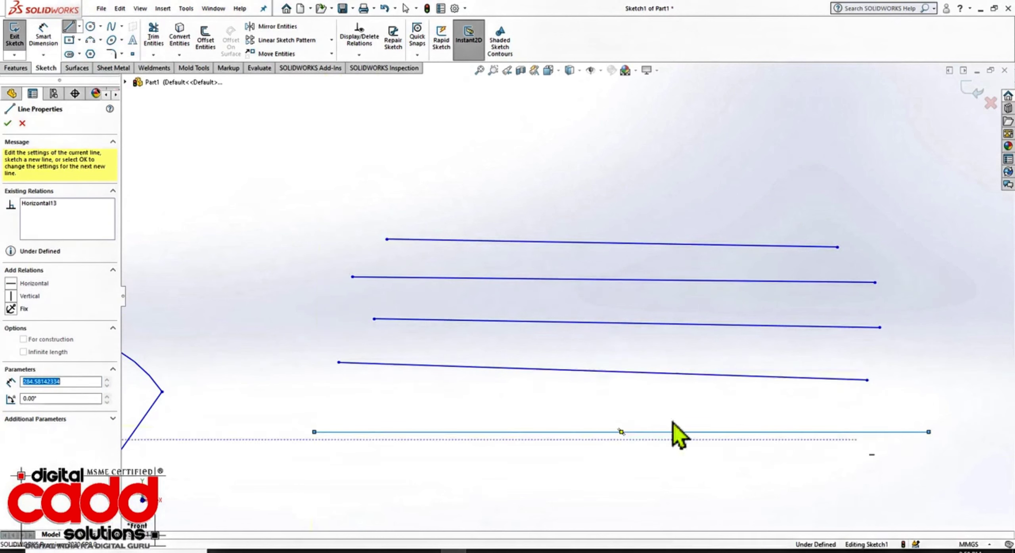
- Sketch five roughly vertical lines side by side, each crossing all five horizontal lines to form a grid
drag(485, 159, 484, 515)
mouse_move(562, 171)
mouse_down()
mouse_move(567, 508)
mouse_move(563, 497)
mouse_up()
mouse_move(626, 162)
mouse_down()
mouse_move(639, 512)
mouse_move(634, 505)
mouse_up()
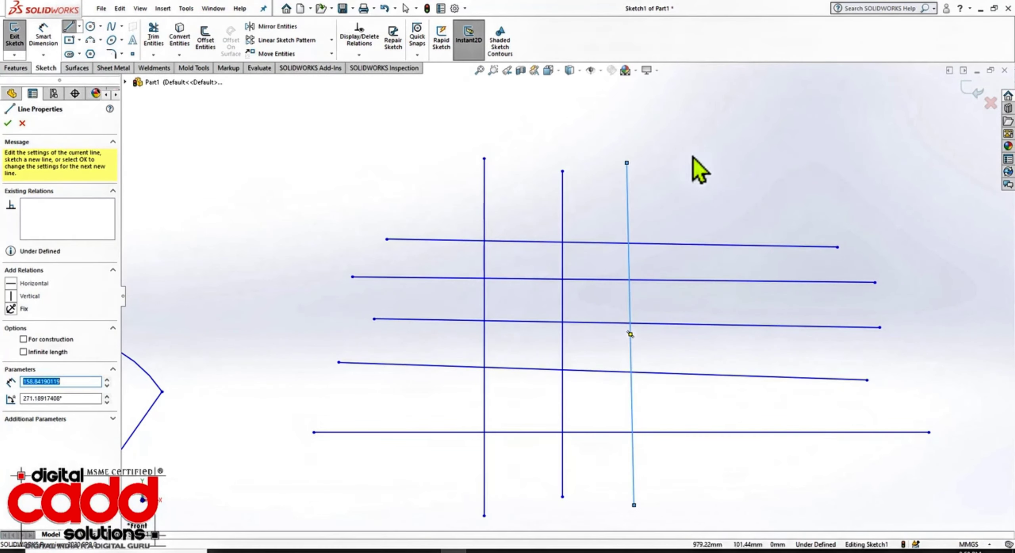
mouse_move(692, 154)
mouse_down()
mouse_move(709, 498)
mouse_move(699, 496)
mouse_up()
mouse_move(779, 141)
mouse_down()
mouse_move(781, 507)
mouse_move(778, 496)
mouse_up()
key(Escape)
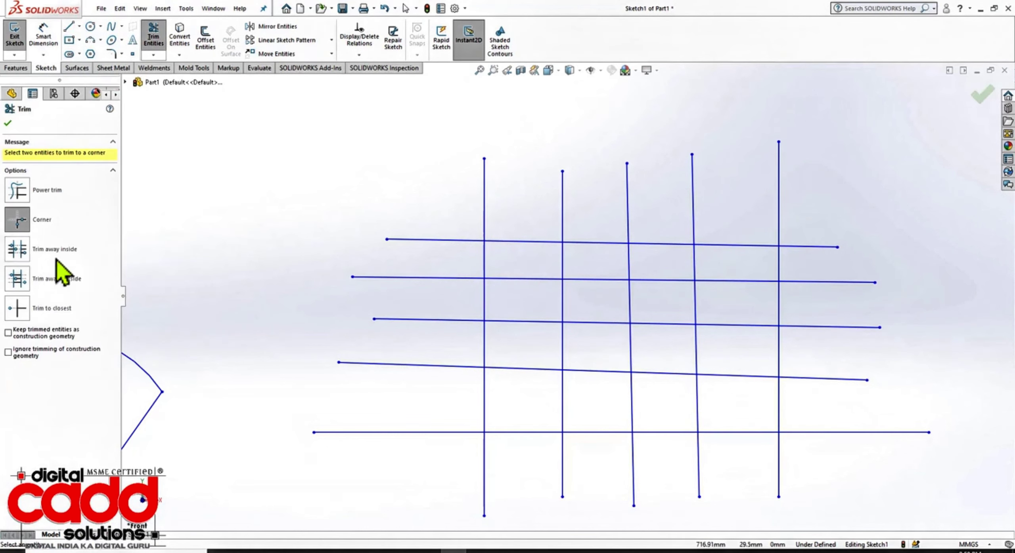
- Try Trim away inside on the five vertical lines, bounded by the top and bottom horizontal lines, and undo it
click(21, 254)
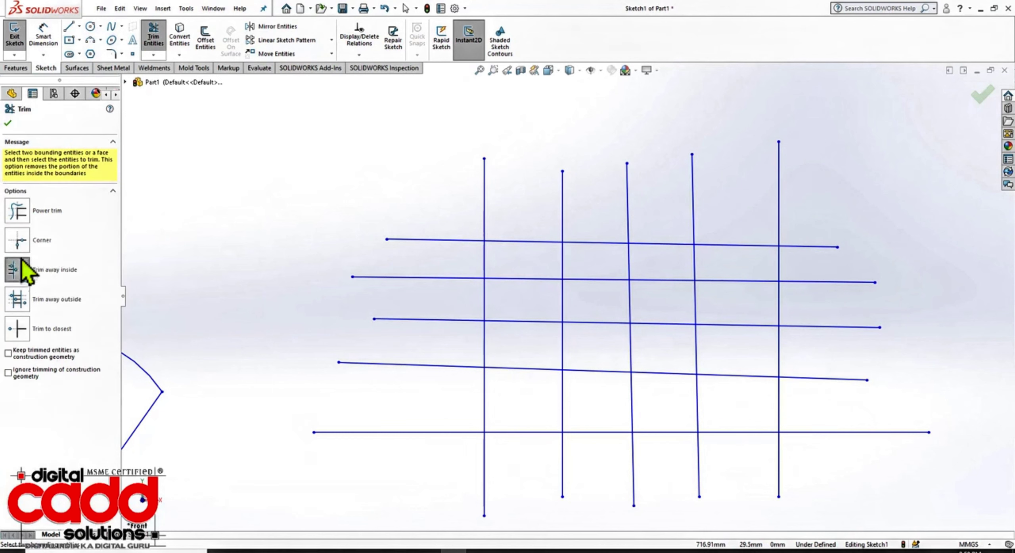
click(653, 245)
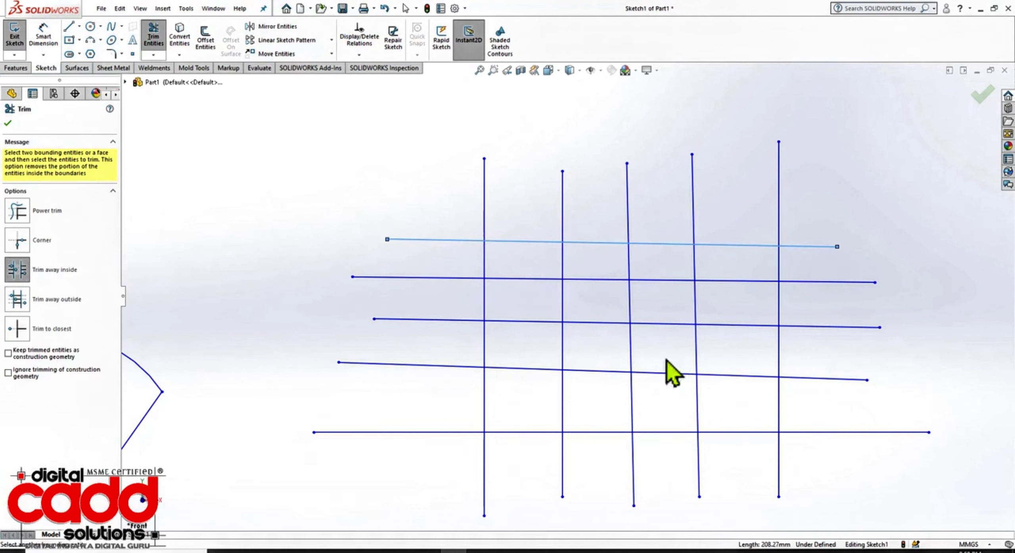
click(669, 433)
mouse_move(818, 359)
mouse_down()
mouse_move(775, 349)
mouse_move(461, 352)
mouse_up()
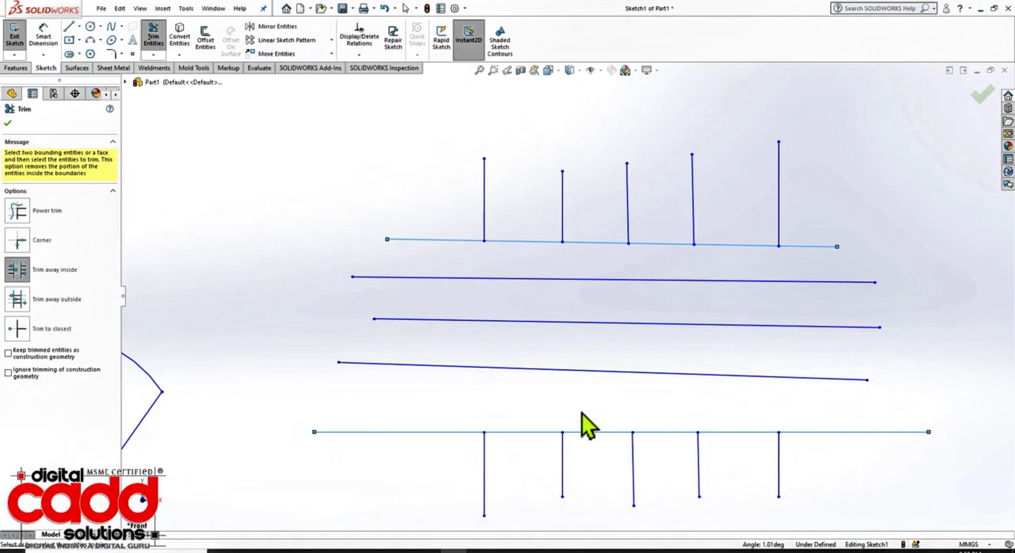
key(Escape)
key(ctrl+z)
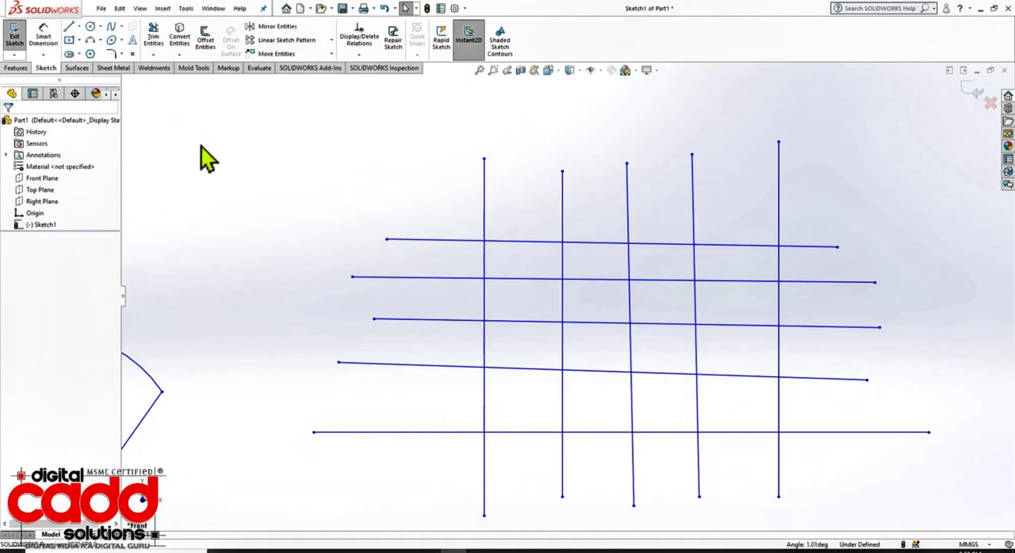
- Power-trim the vertical line segments in each of the four gaps between the five horizontal lines
click(158, 38)
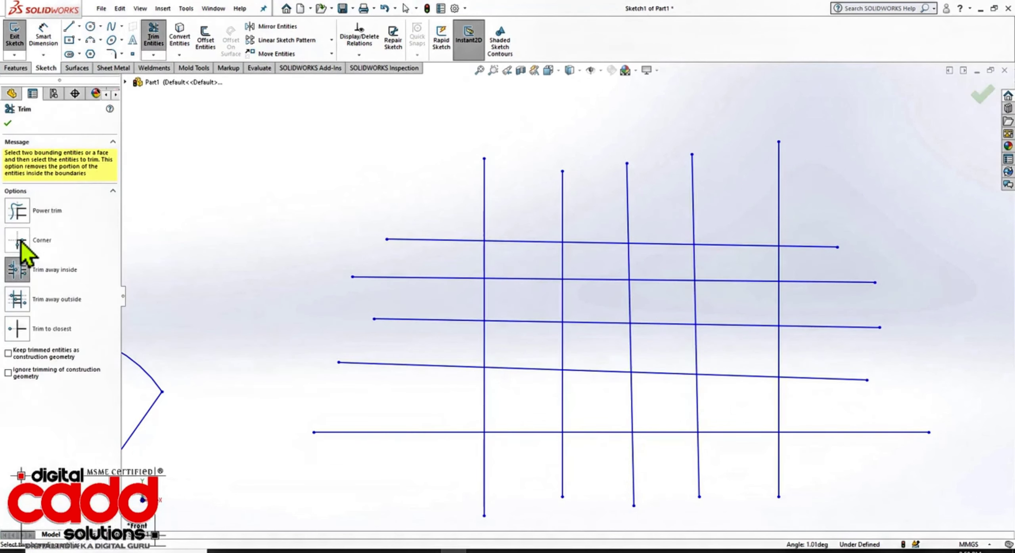
click(17, 210)
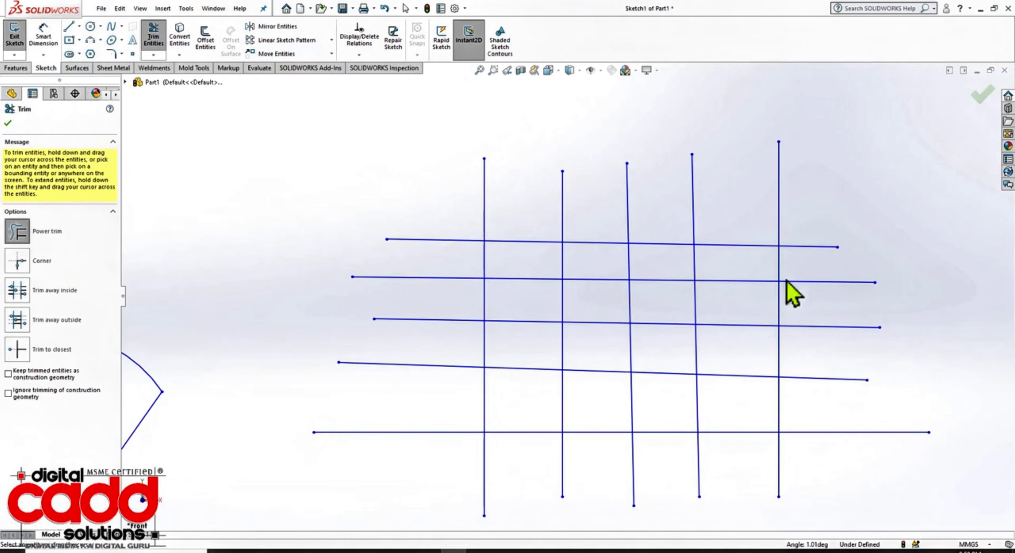
drag(791, 261, 458, 263)
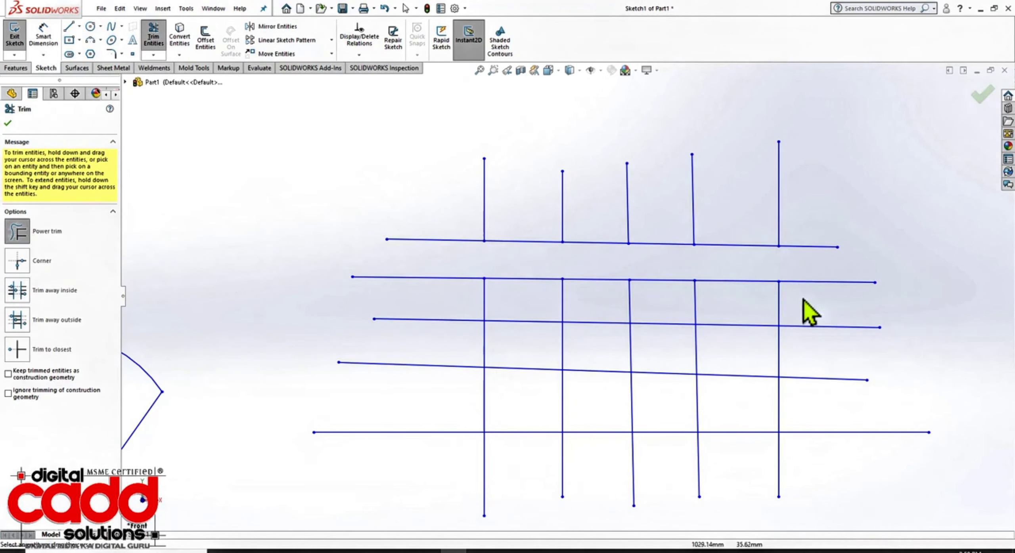
drag(802, 299, 456, 303)
drag(789, 353, 474, 347)
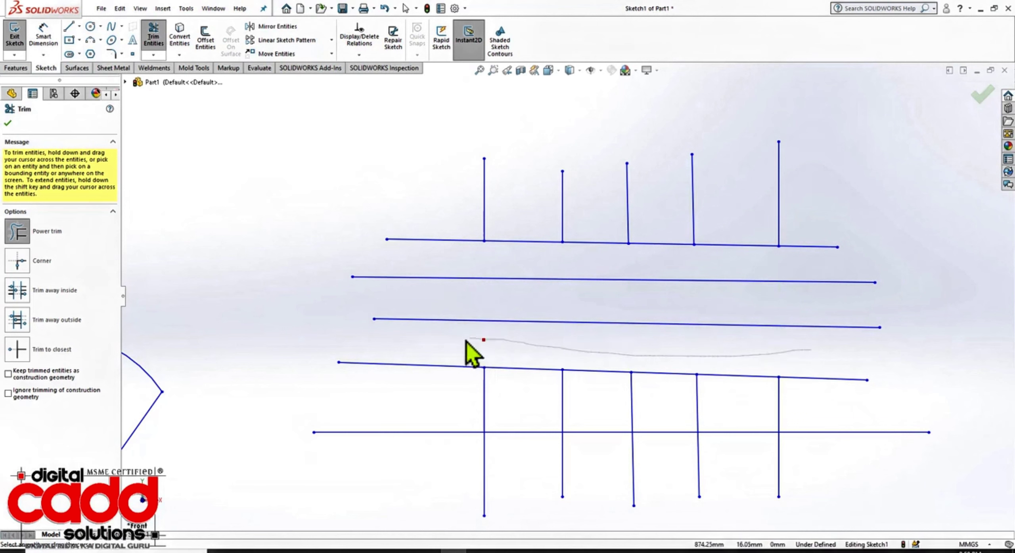
drag(809, 404, 466, 398)
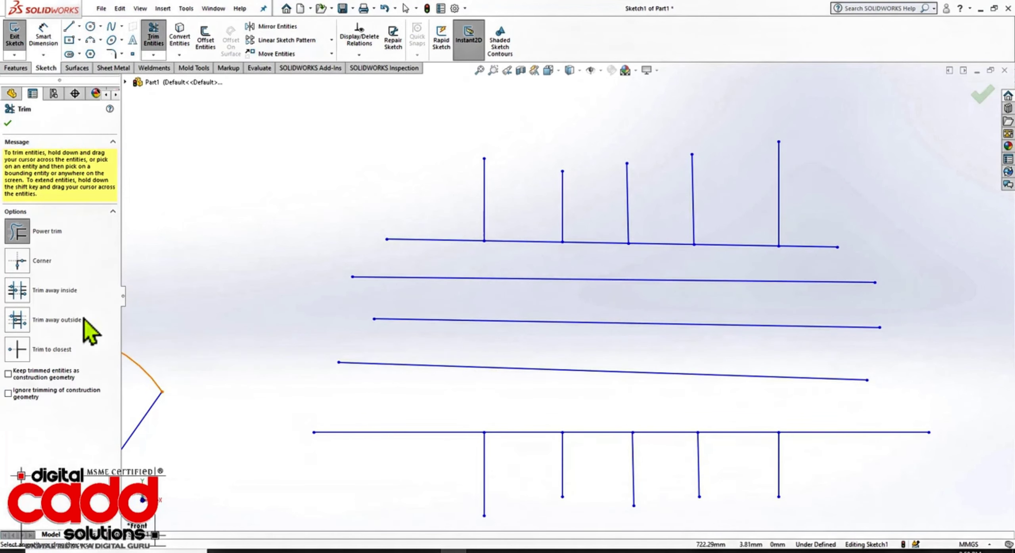
- Undo the power trims to restore the full grid of lines
key(Escape)
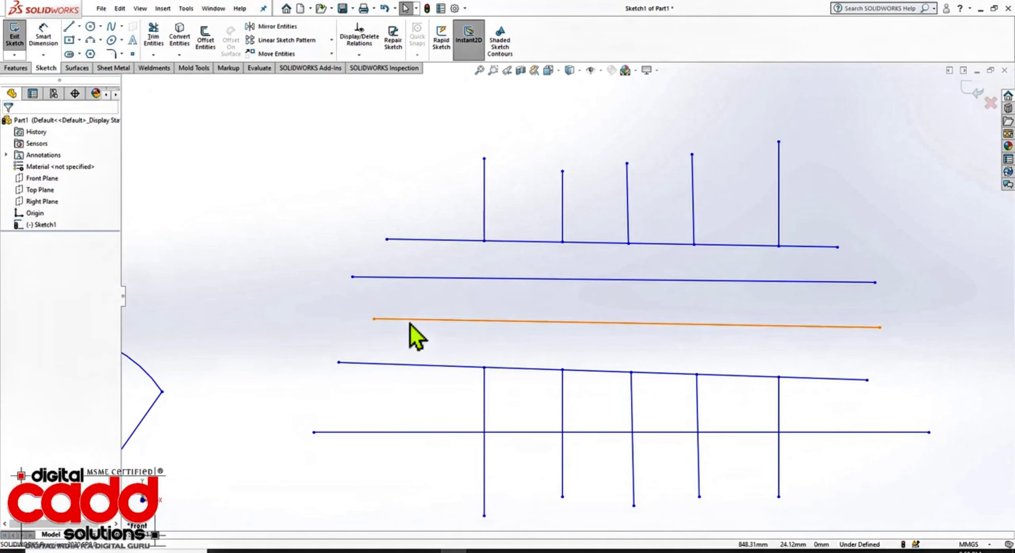
key(ctrl+z)
key(ctrl+z)
key(ctrl+z)
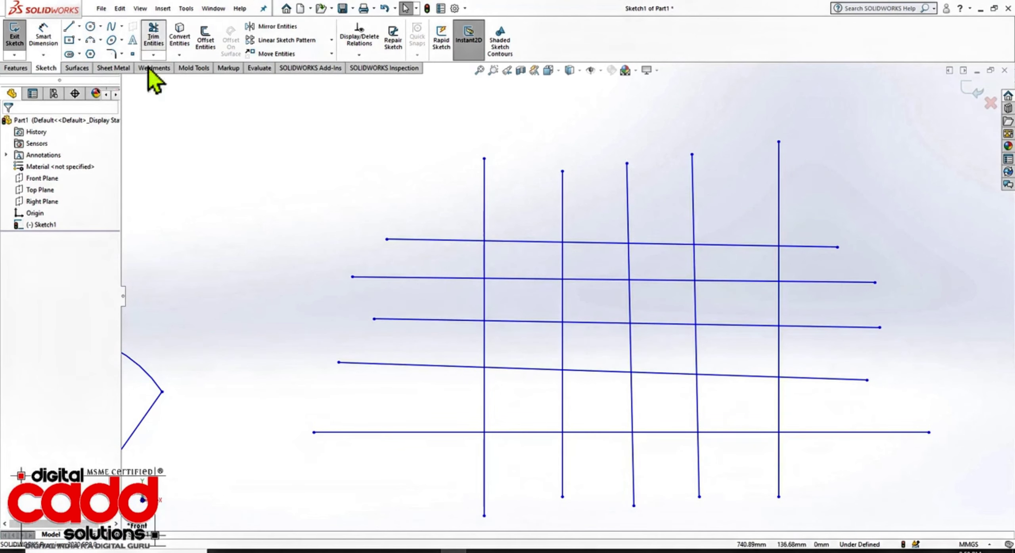
- Repeat Trim away inside on all vertical lines between the outermost horizontal lines, and undo the trim
click(153, 39)
click(22, 298)
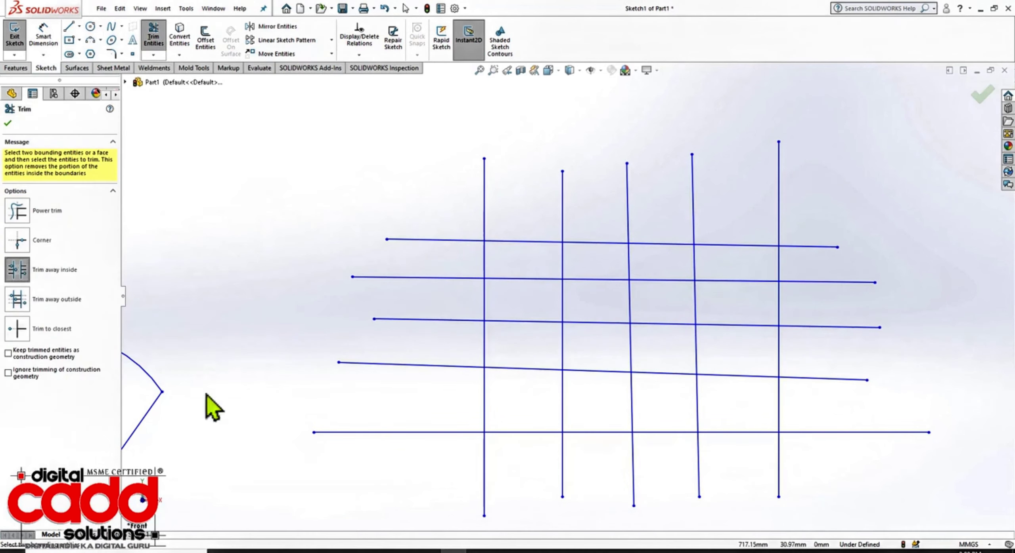
click(750, 247)
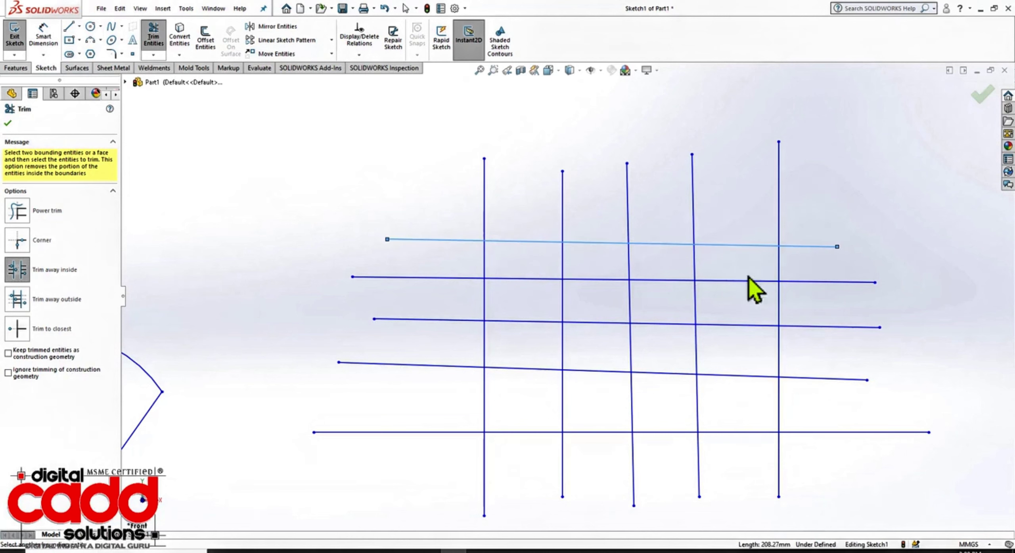
click(733, 433)
drag(835, 302, 456, 304)
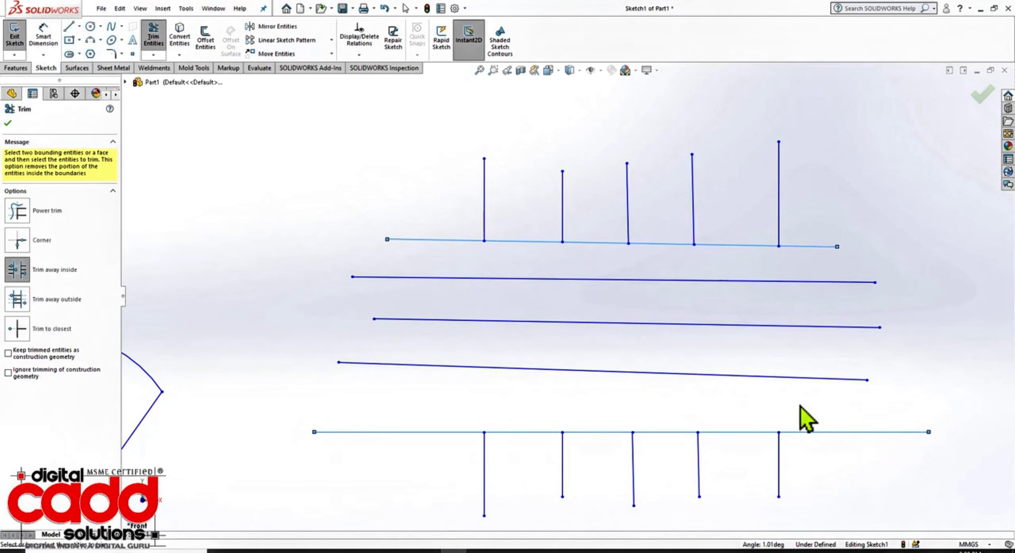
key(Escape)
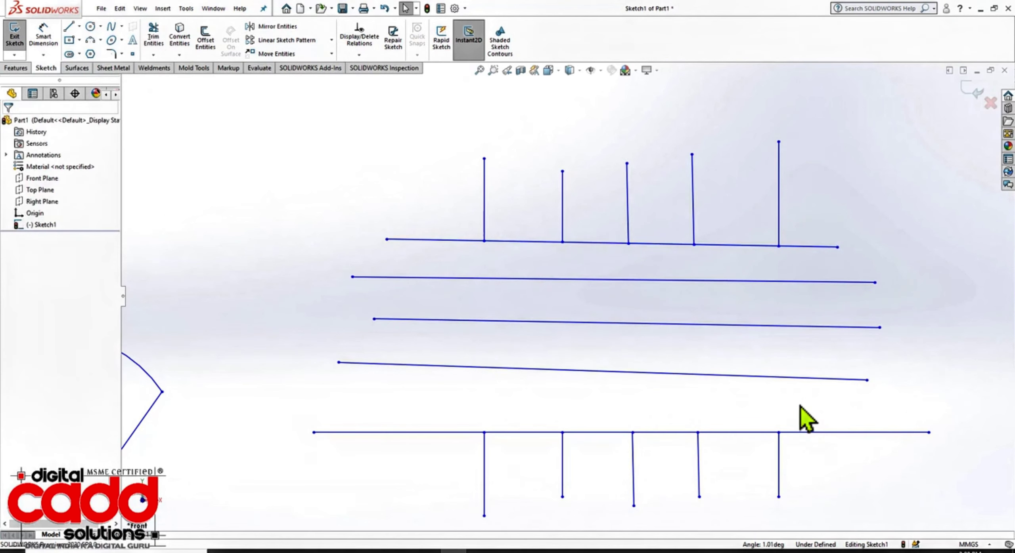
key(ctrl+z)
- Try Trim away outside on the five vertical lines, bounded by the second and fourth horizontal lines, and undo it
click(153, 40)
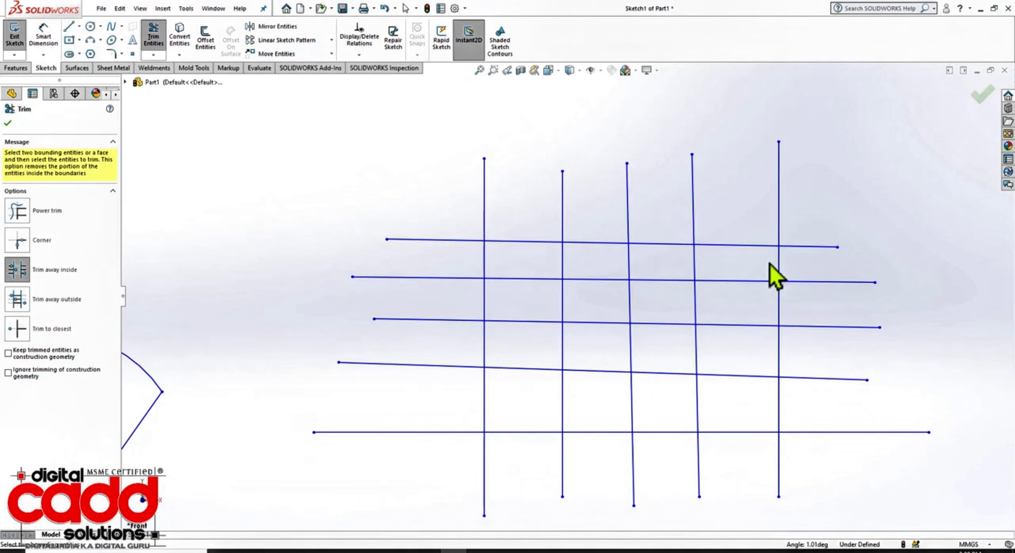
click(17, 302)
click(706, 282)
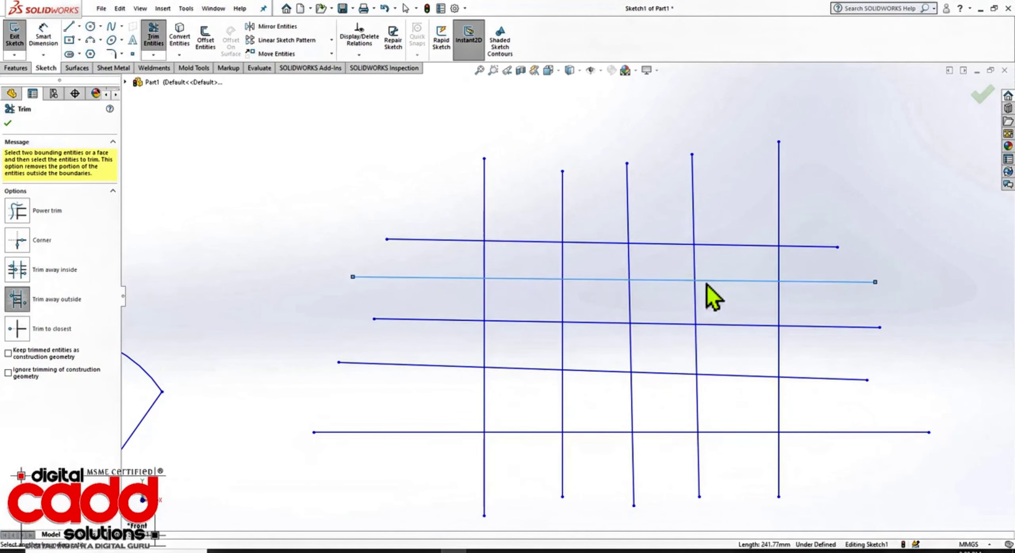
click(709, 375)
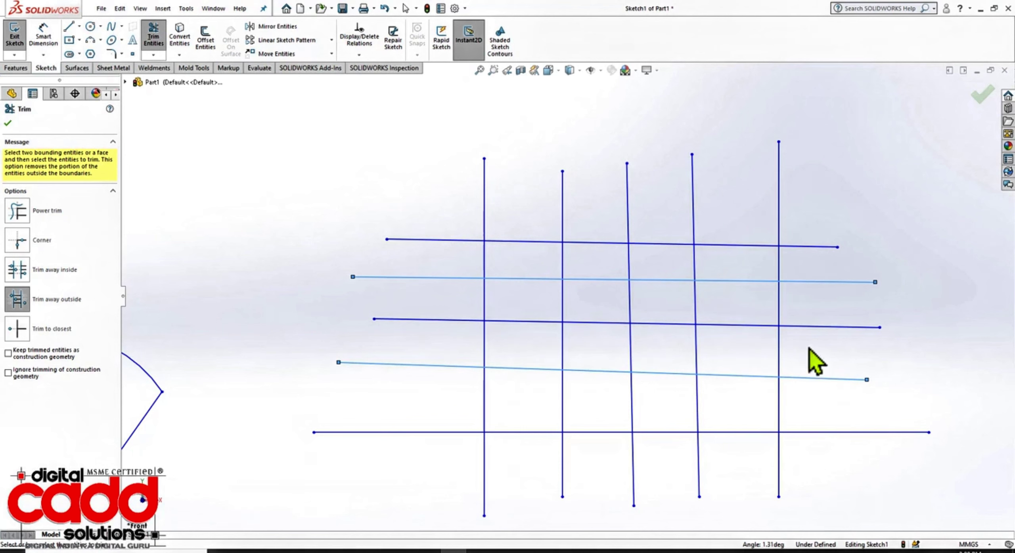
drag(461, 347, 593, 430)
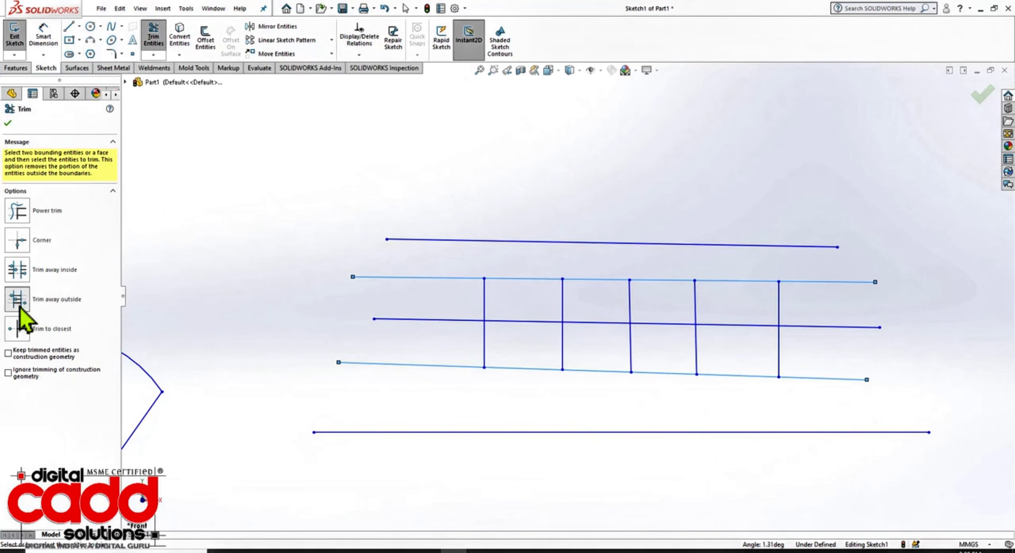
key(Escape)
key(ctrl+z)
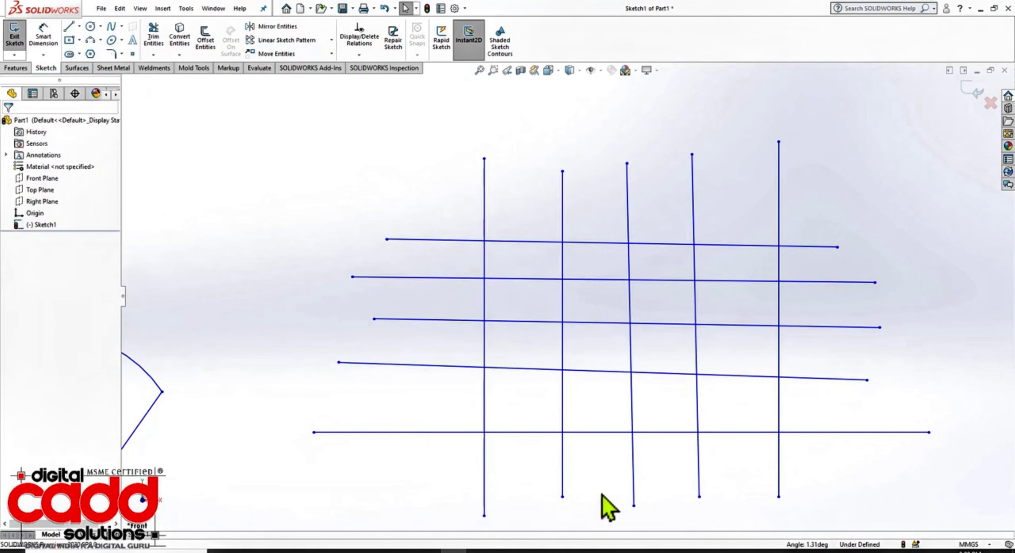
- Try Trim away outside on the five horizontal lines, bounded by the second and fourth vertical lines, and undo it
click(154, 37)
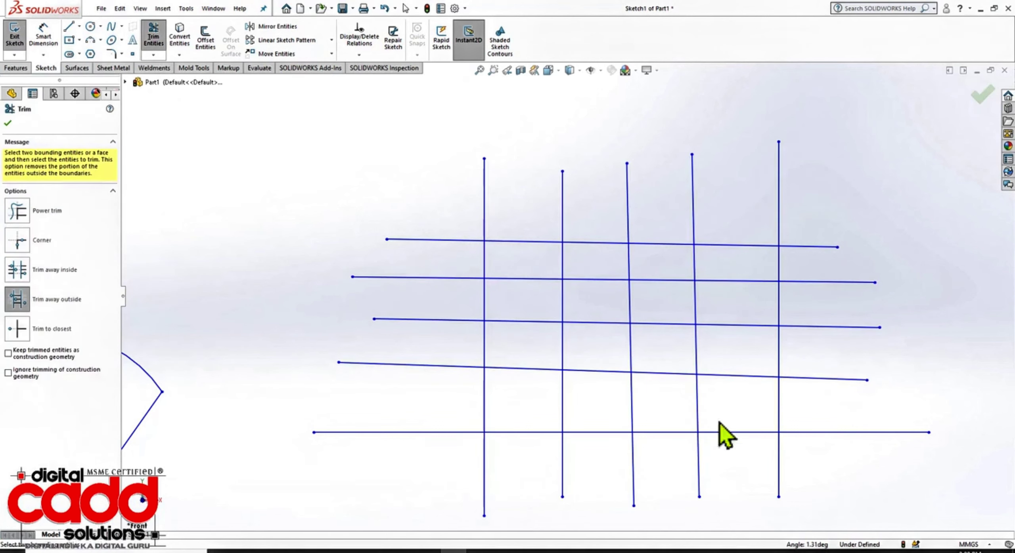
click(695, 341)
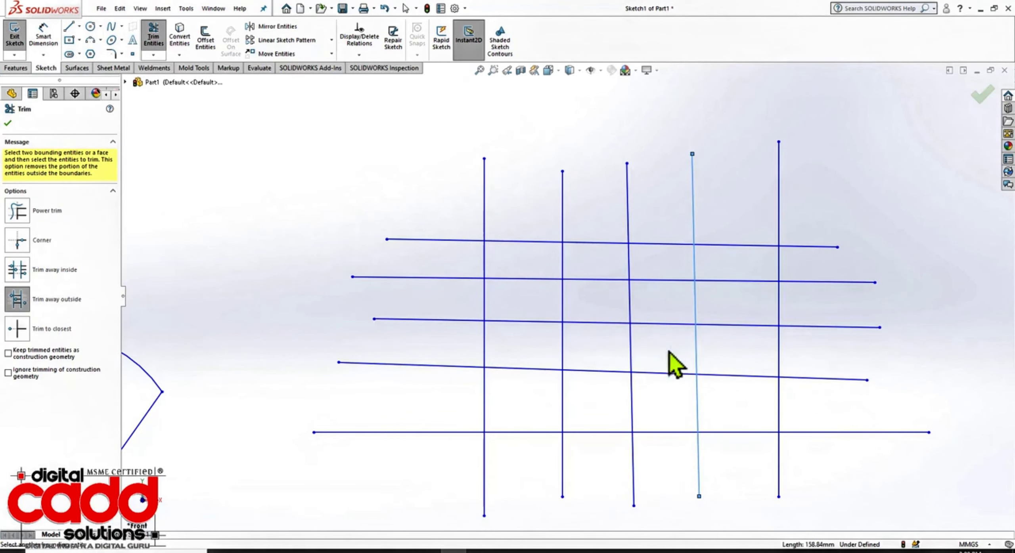
click(562, 353)
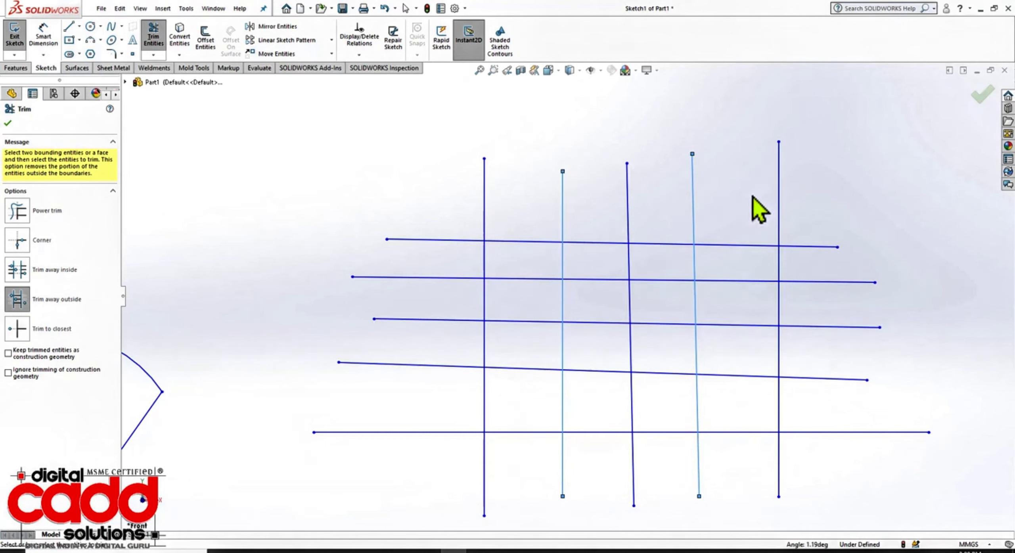
drag(752, 194, 733, 409)
drag(732, 457, 734, 460)
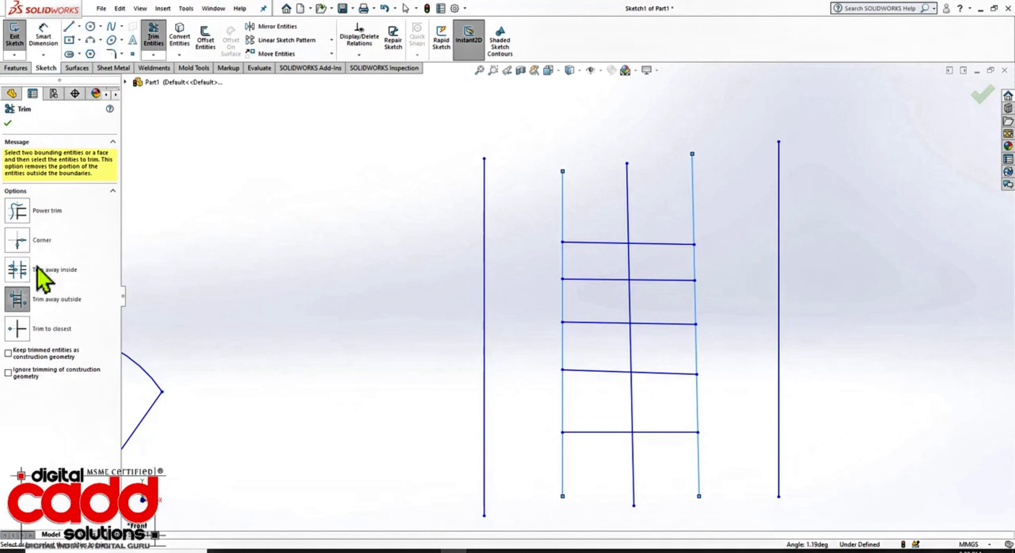
click(607, 328)
key(Escape)
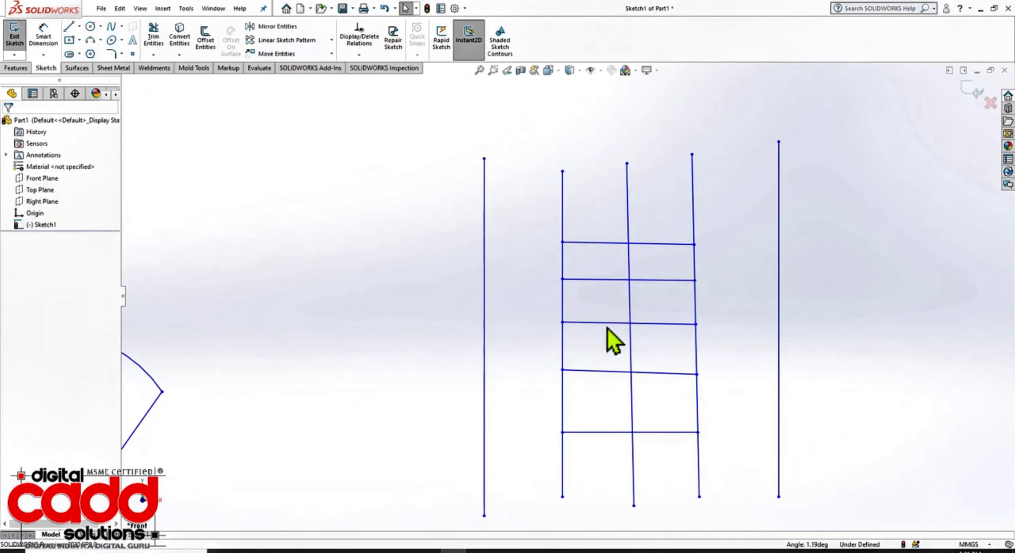
key(ctrl+z)
- Remove the segments of the upper four horizontal lines between the first and second vertical lines using Trim to closest
click(154, 36)
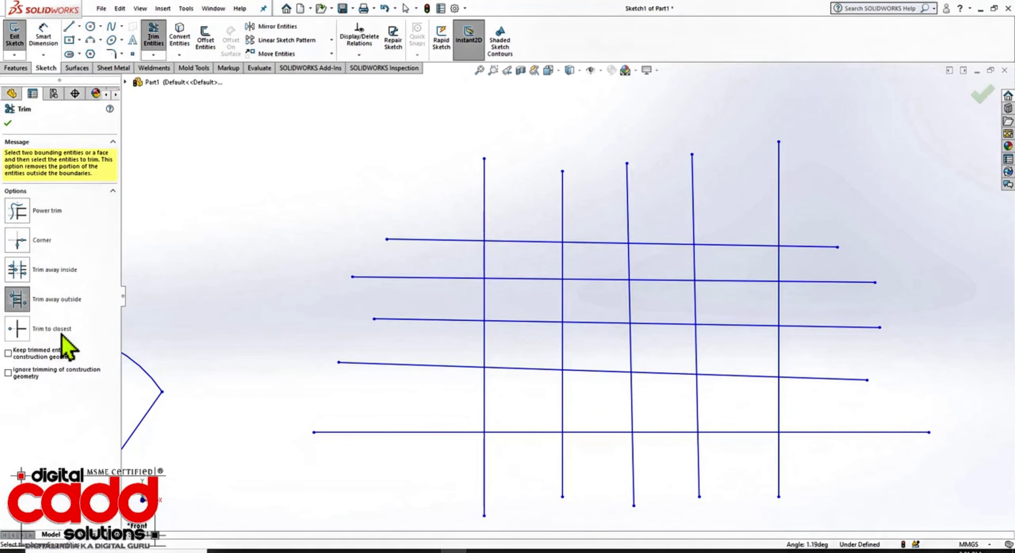
click(18, 329)
click(498, 242)
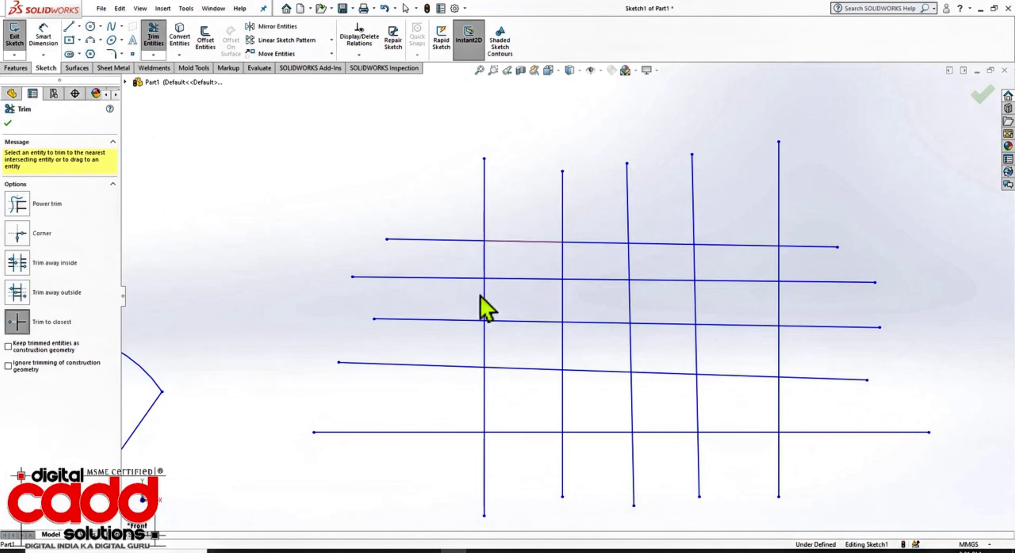
click(519, 284)
click(533, 322)
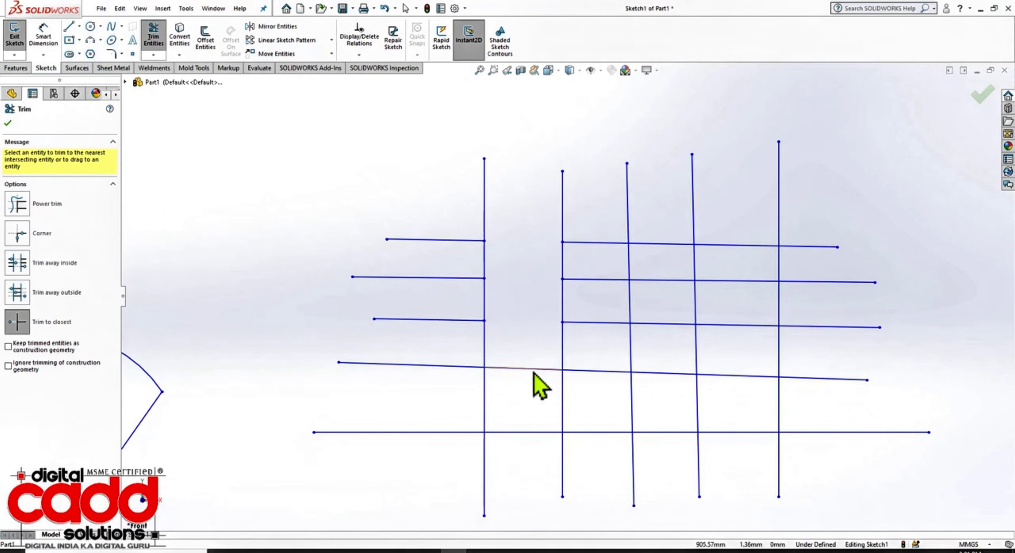
click(535, 374)
key(Escape)
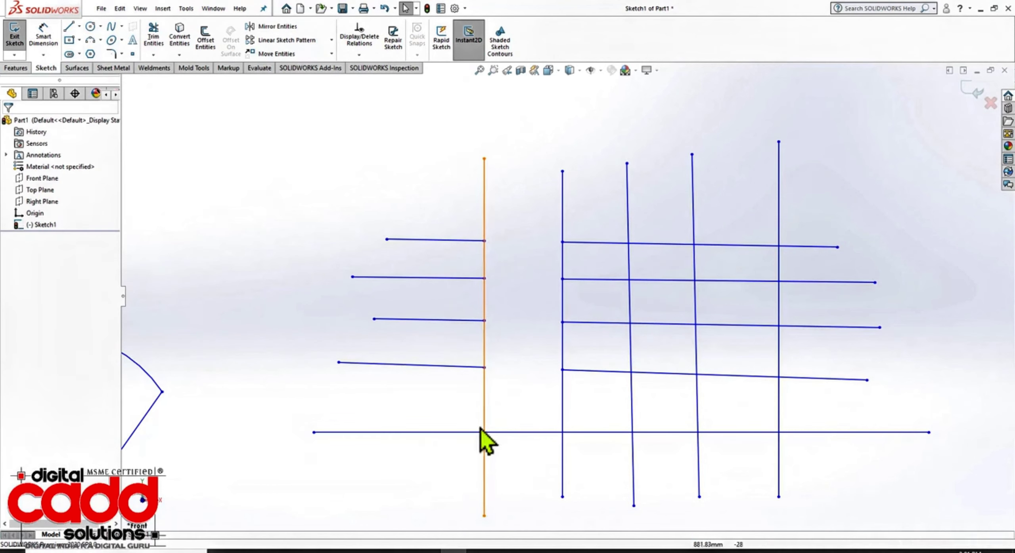
- Sketch a vertical construction line in the empty area beyond the line grid
scroll(567, 301, down, 3)
scroll(737, 311, down, 3)
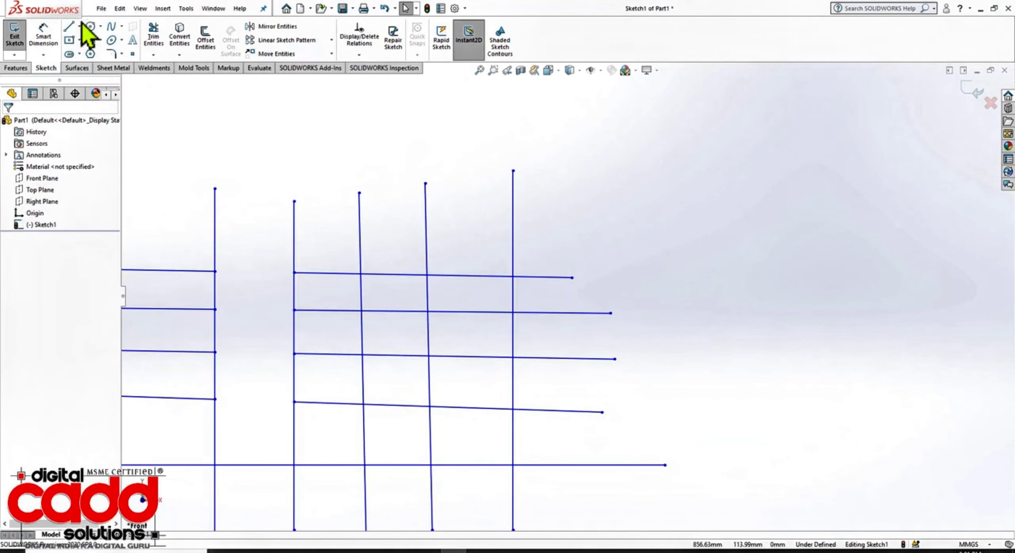
click(69, 26)
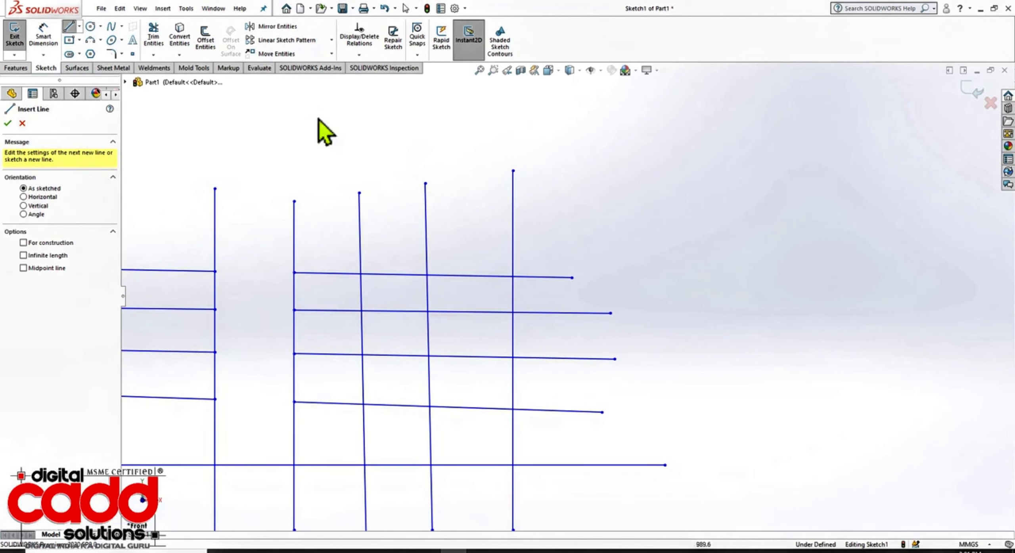
click(47, 243)
click(839, 131)
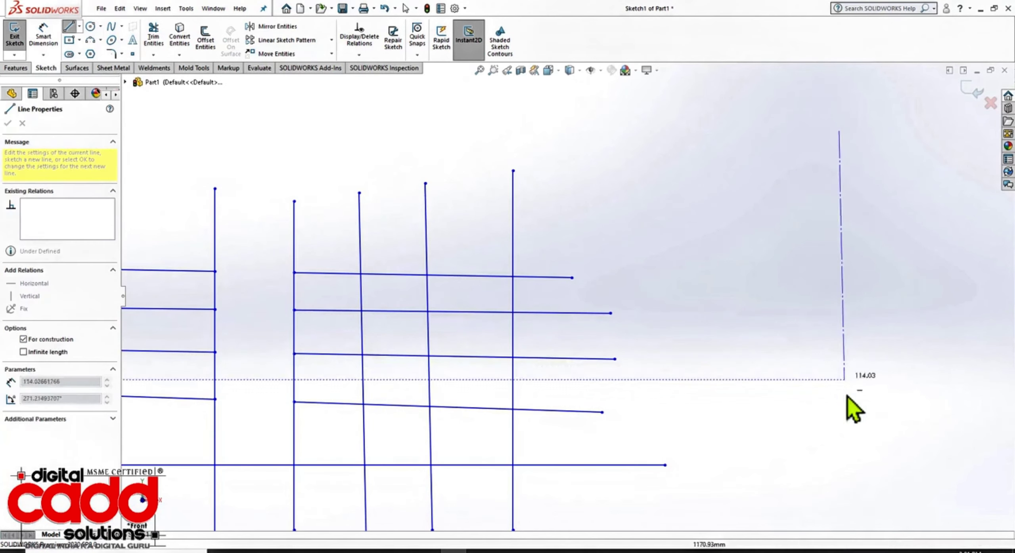
click(839, 436)
key(Escape)
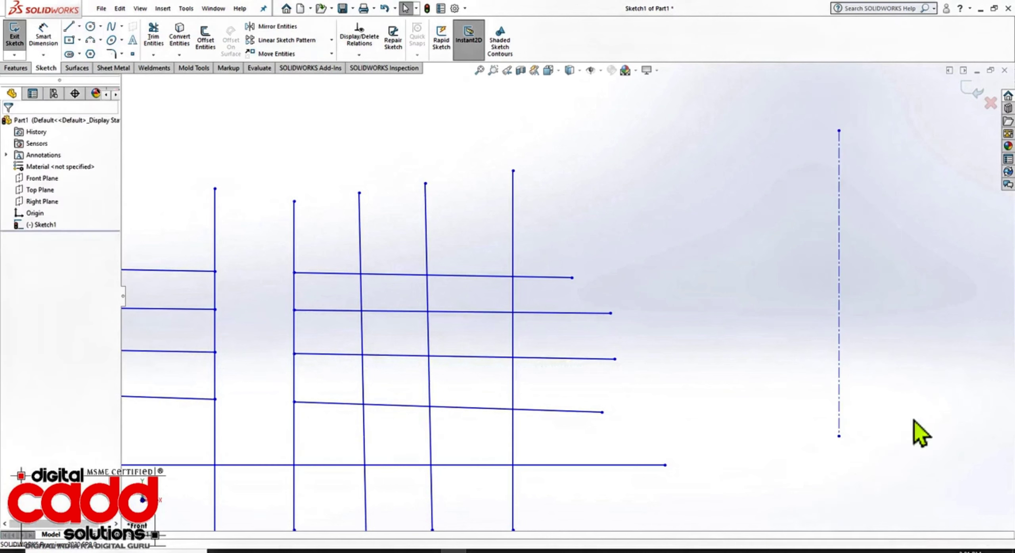
- Draw a solid line over the vertical construction line, joining its two endpoints
click(69, 27)
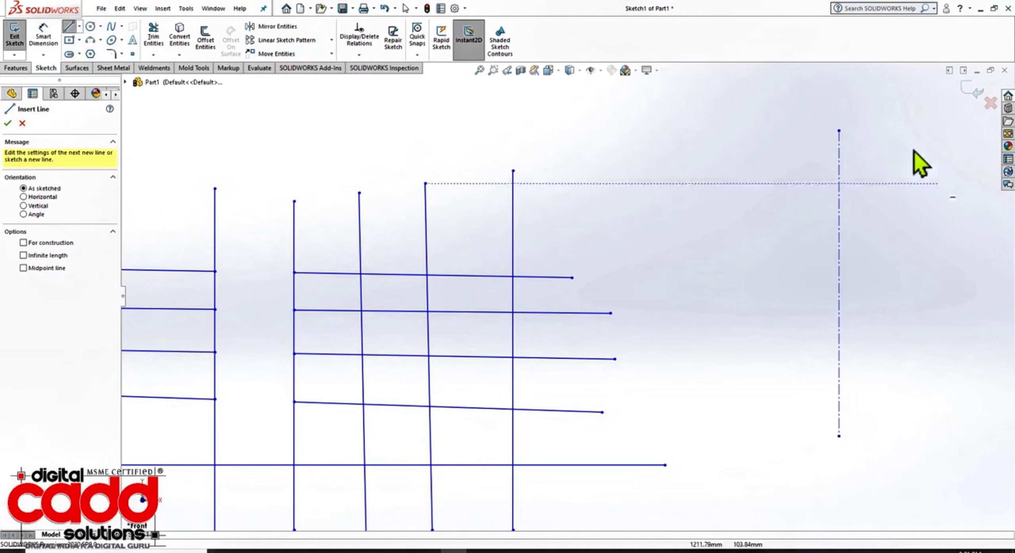
click(839, 132)
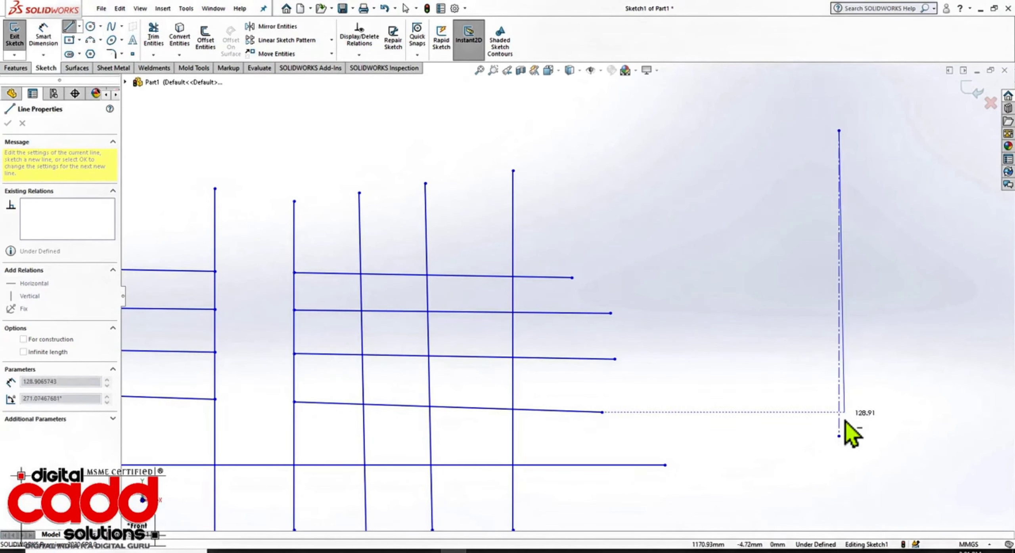
click(840, 436)
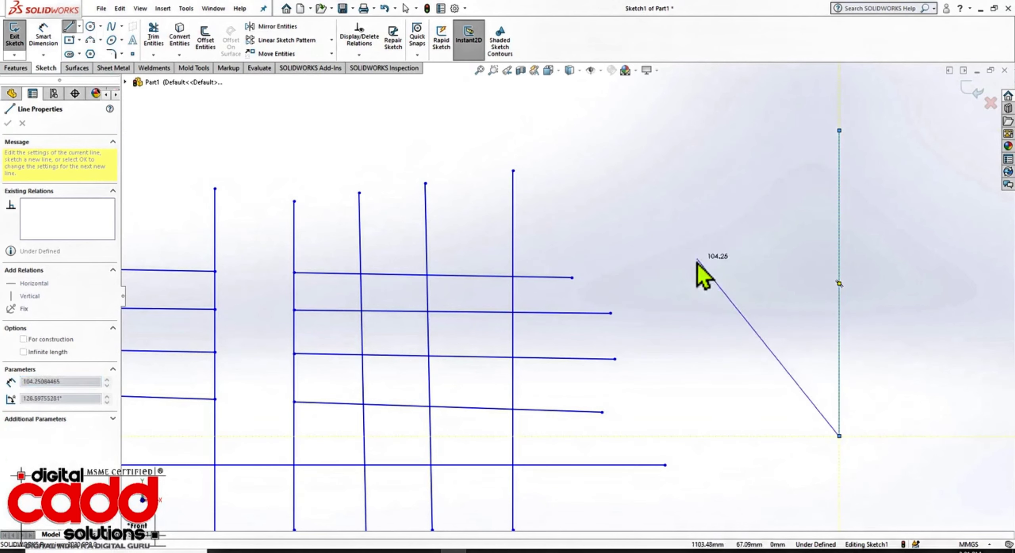
key(Escape)
- Sketch a nearly horizontal solid line crossing the overlapping vertical lines above their midpoint
click(70, 27)
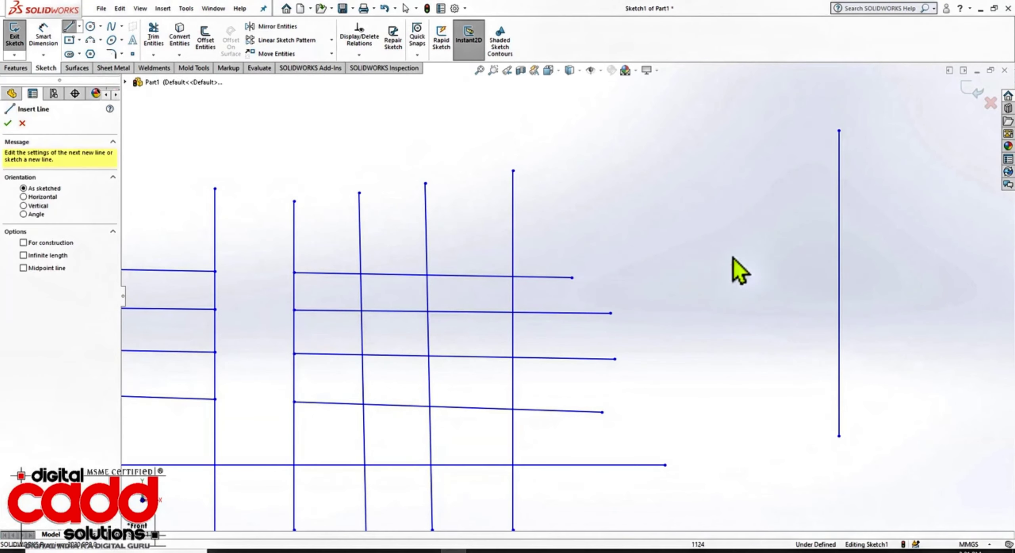
click(713, 249)
click(945, 253)
key(Escape)
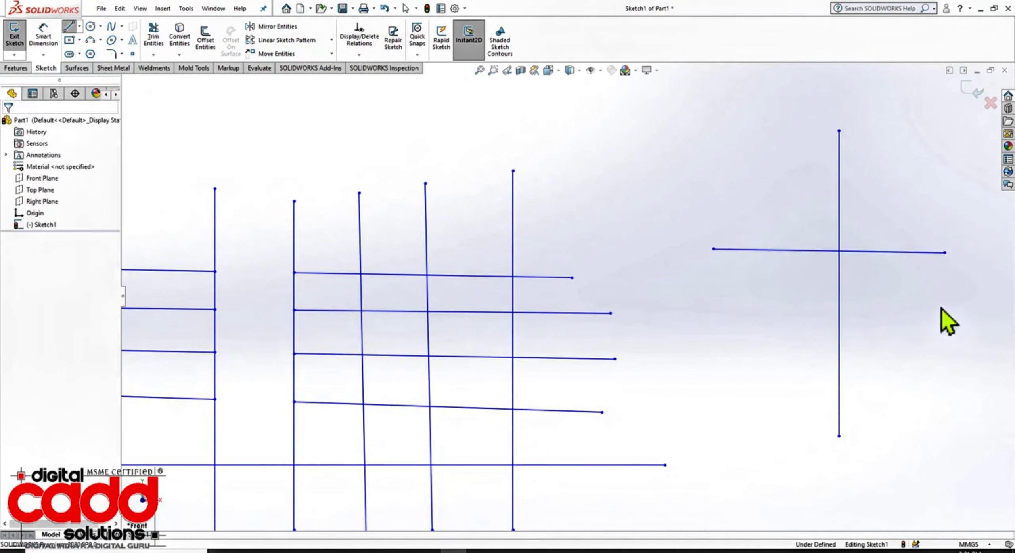
- Try Power trim on the part of the overlapping vertical lines above the crossing line, and undo it
scroll(983, 254, down, 3)
scroll(749, 348, up, 2)
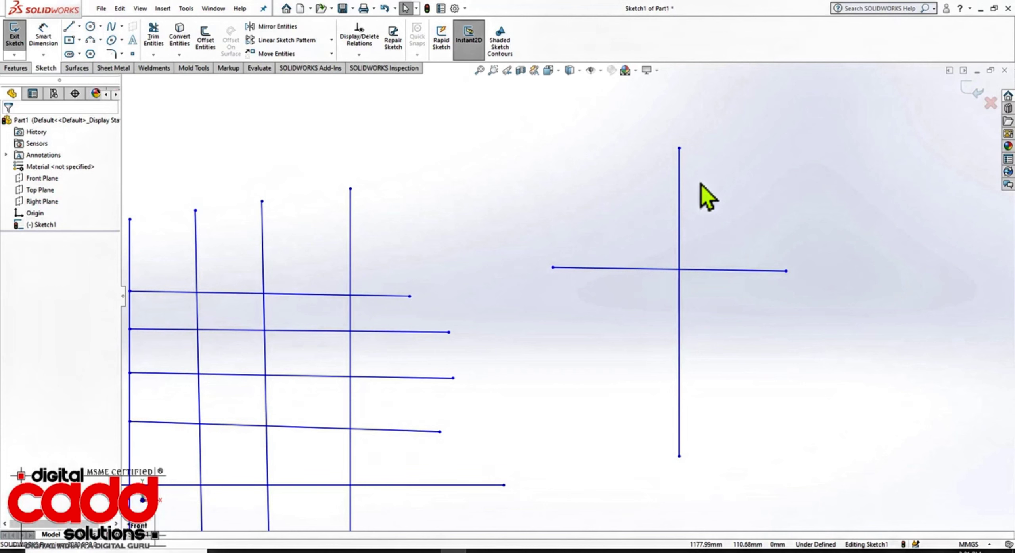
click(159, 50)
click(19, 212)
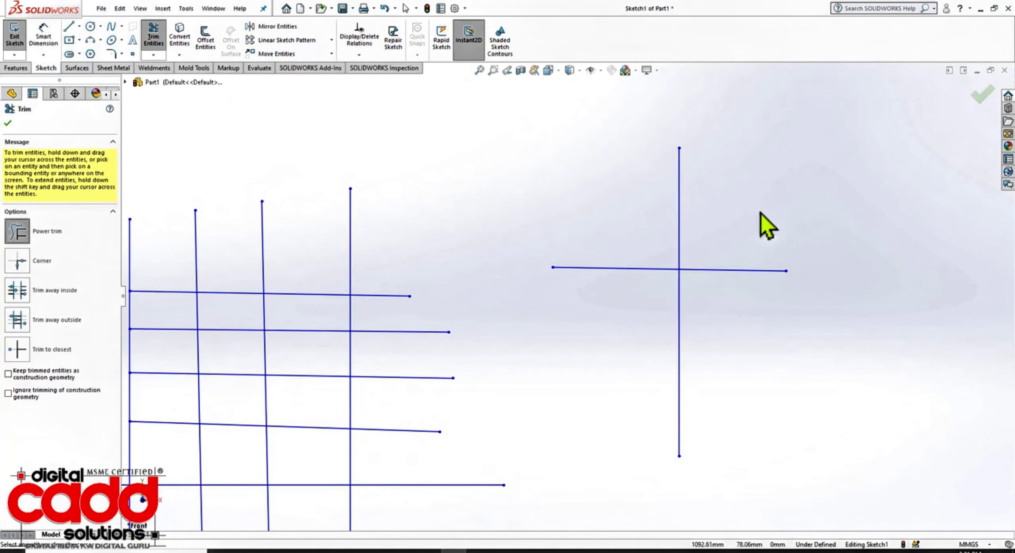
click(678, 222)
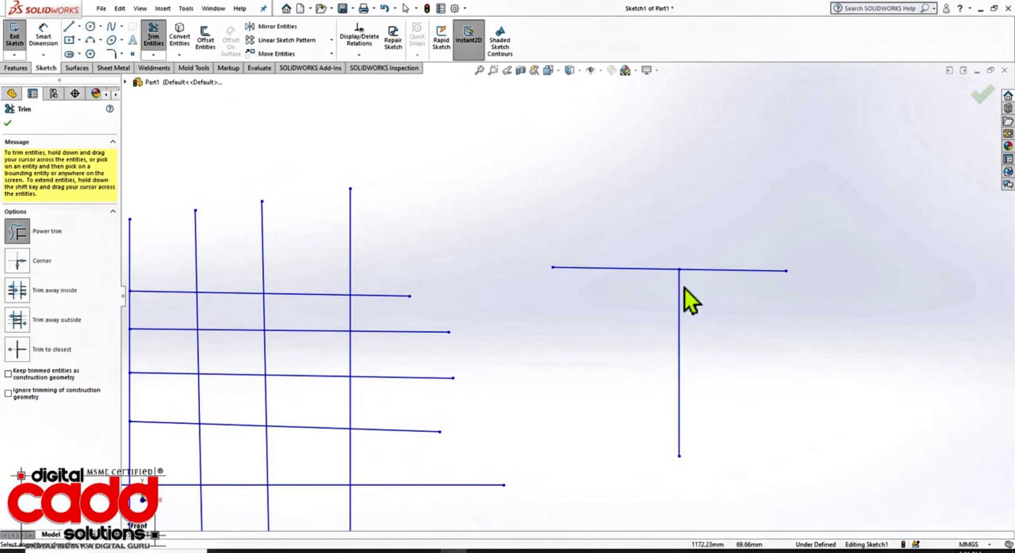
key(ctrl+z)
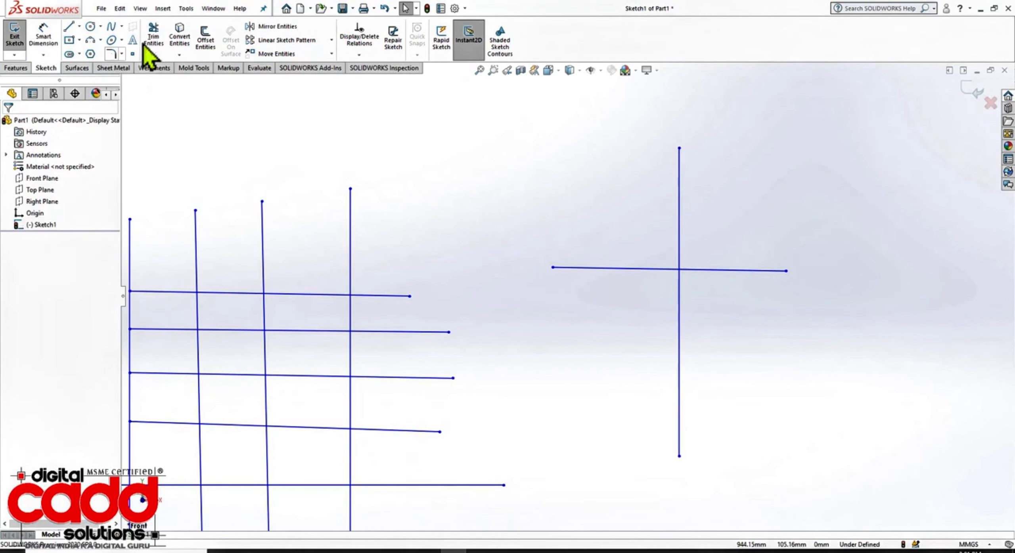
- With Trim to closest, remove the vertical solid and construction segments above the crossing and the crossing line's right half
click(17, 327)
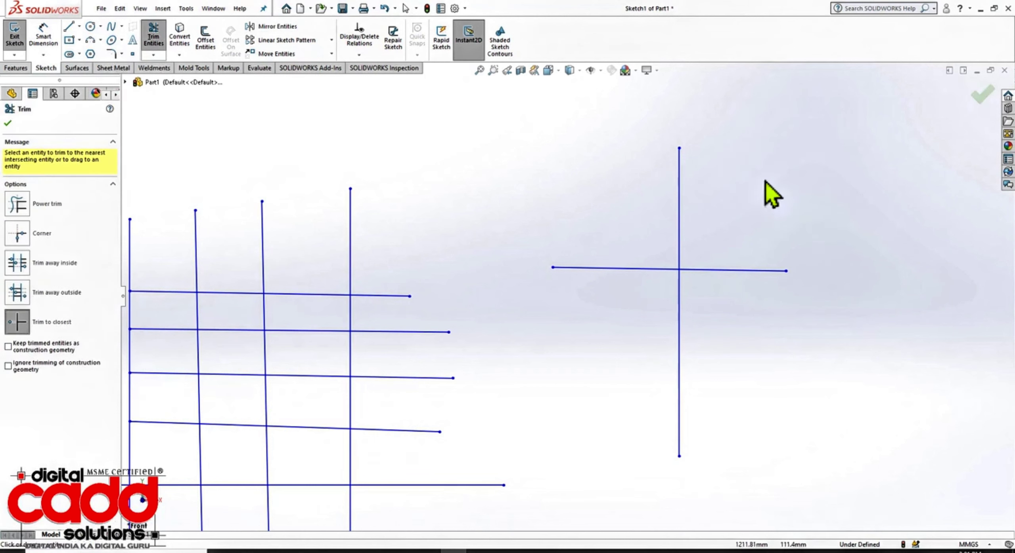
click(681, 200)
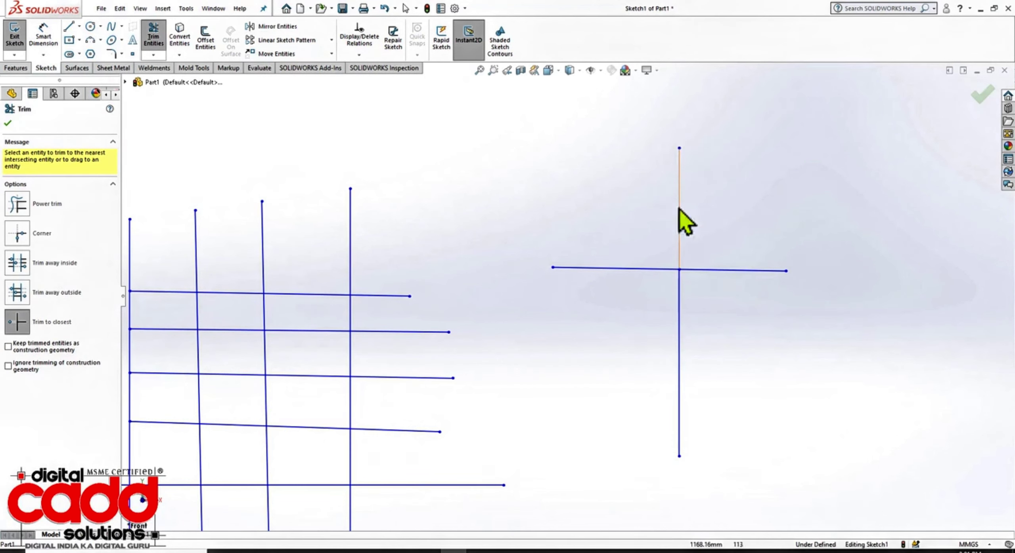
scroll(696, 199, down, 2)
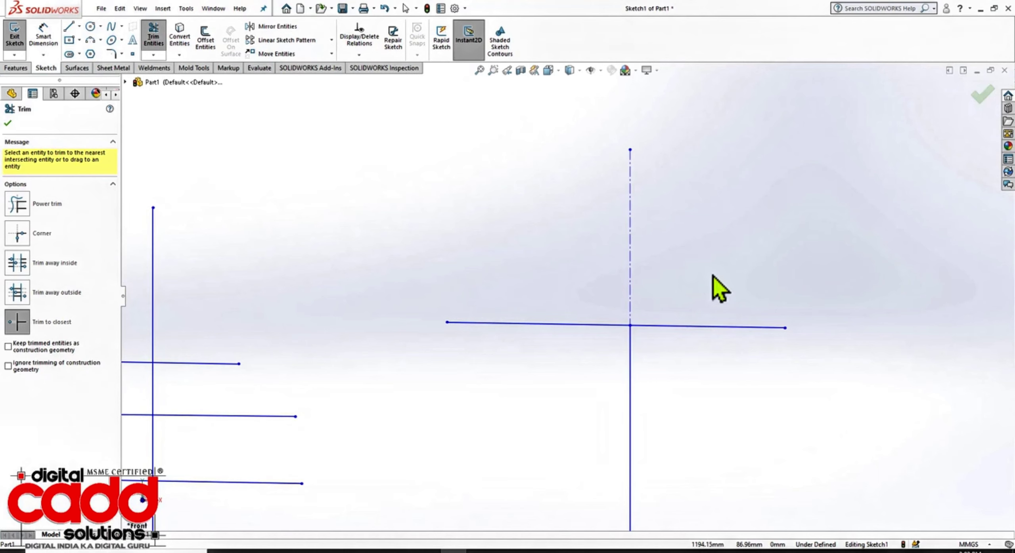
click(721, 329)
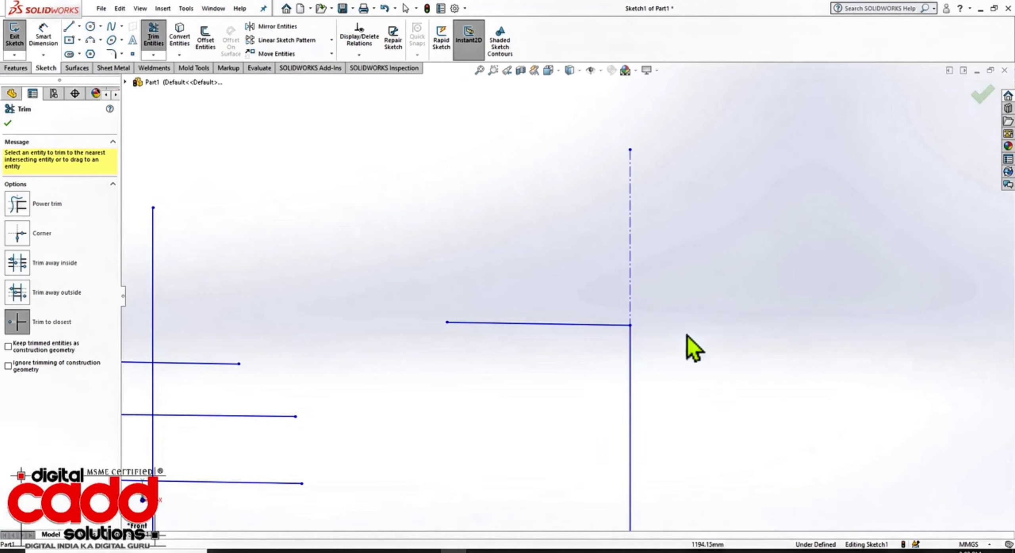
click(630, 242)
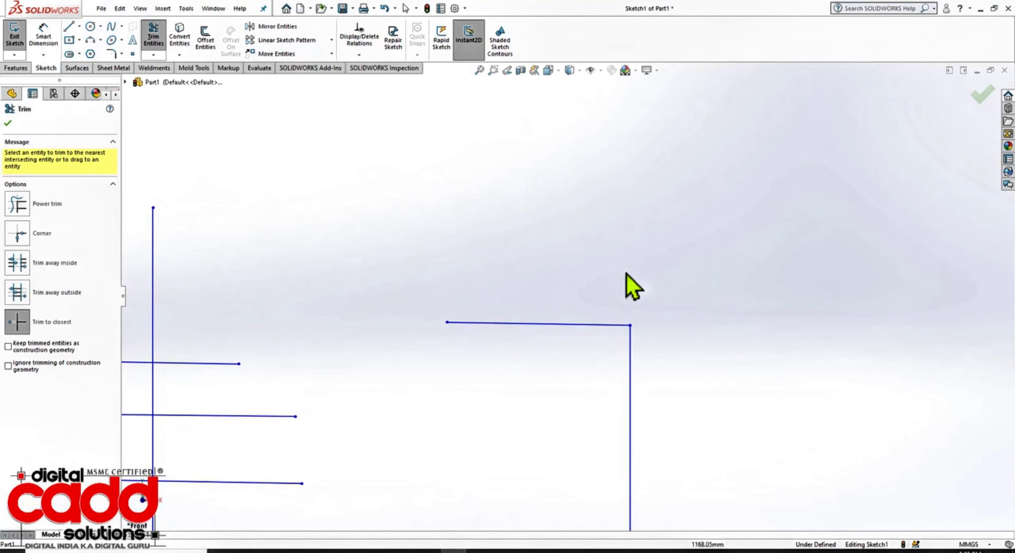
scroll(730, 277, up, 3)
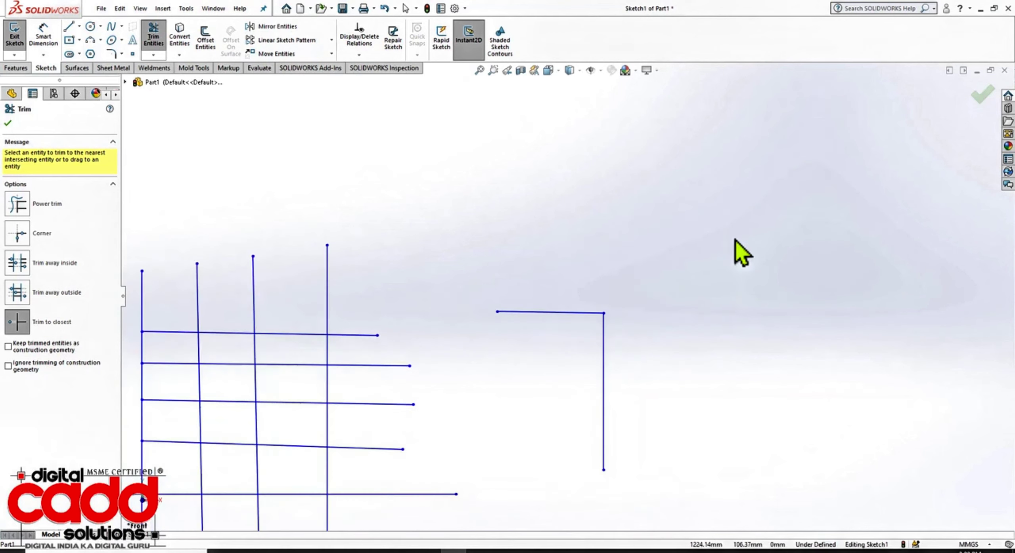
scroll(702, 262, up, 5)
click(157, 42)
- Extend the two rectangles' shared edge up to the larger one's top line, and the smaller one's top line to the larger's far side
scroll(496, 263, up, 3)
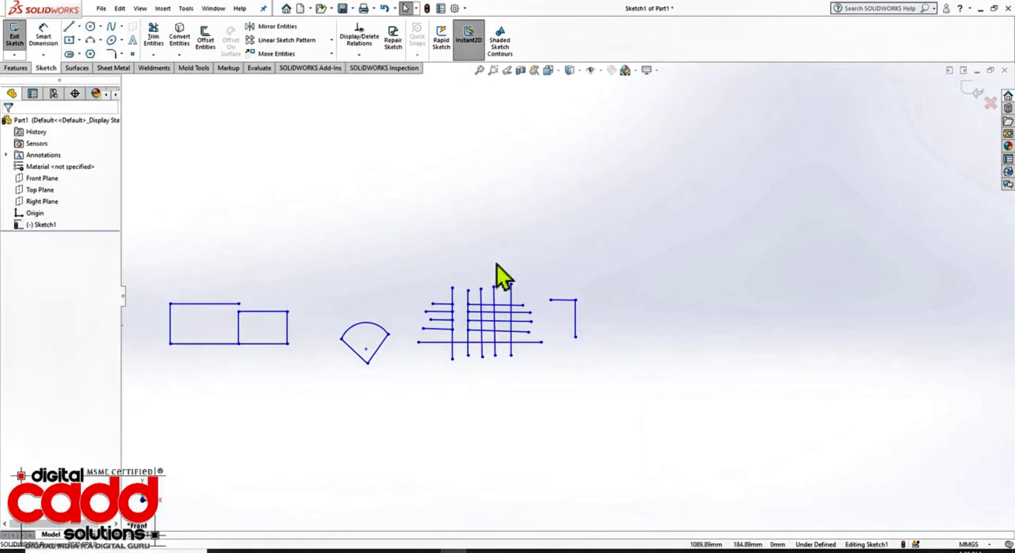
scroll(255, 392, down, 2)
scroll(423, 363, up, 2)
scroll(245, 355, up, 2)
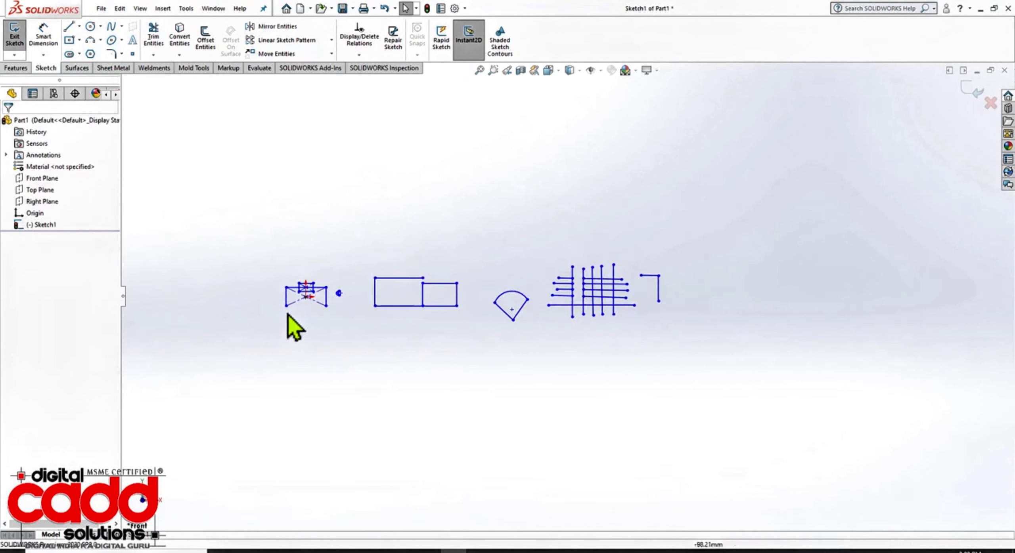
scroll(288, 313, down, 4)
scroll(555, 293, up, 3)
scroll(895, 283, down, 2)
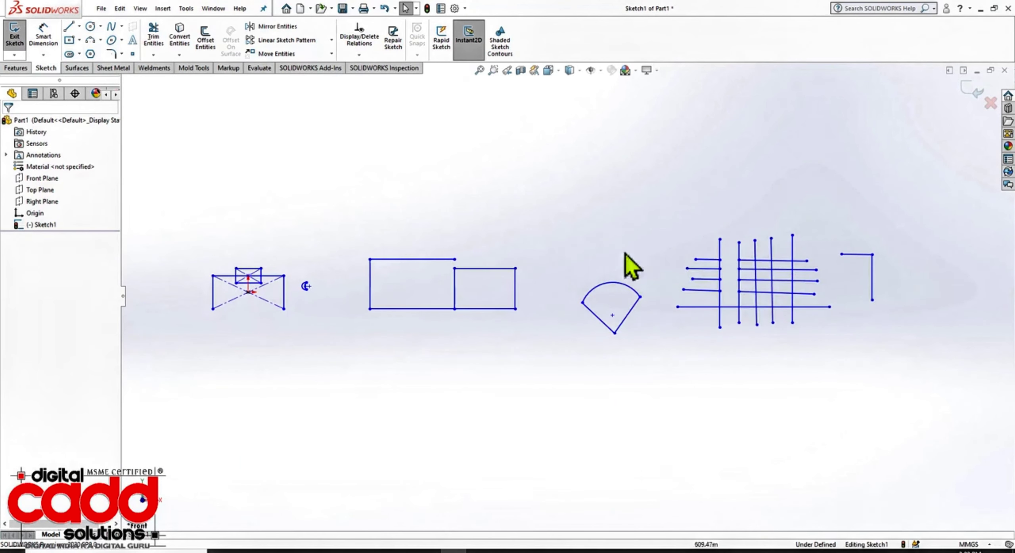
click(153, 55)
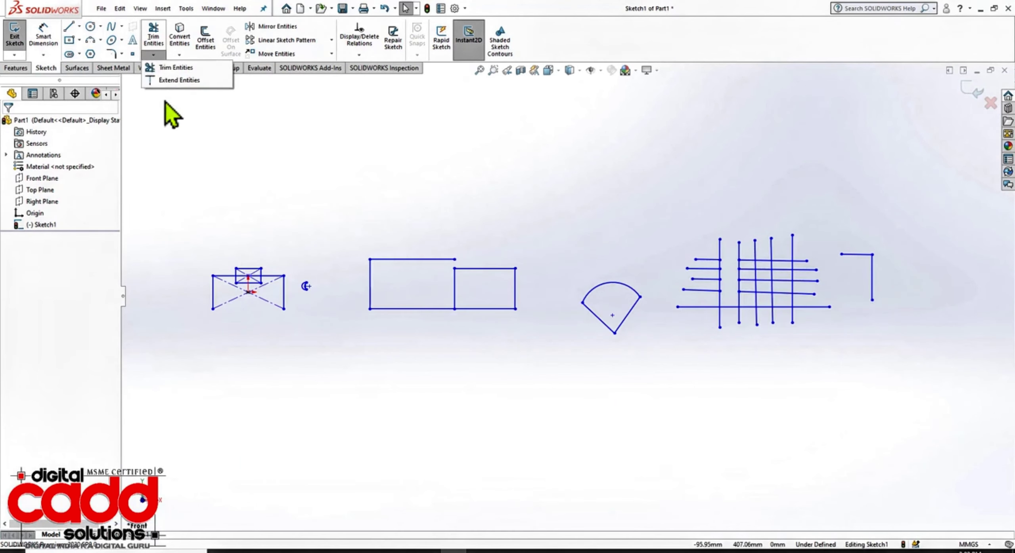
click(192, 81)
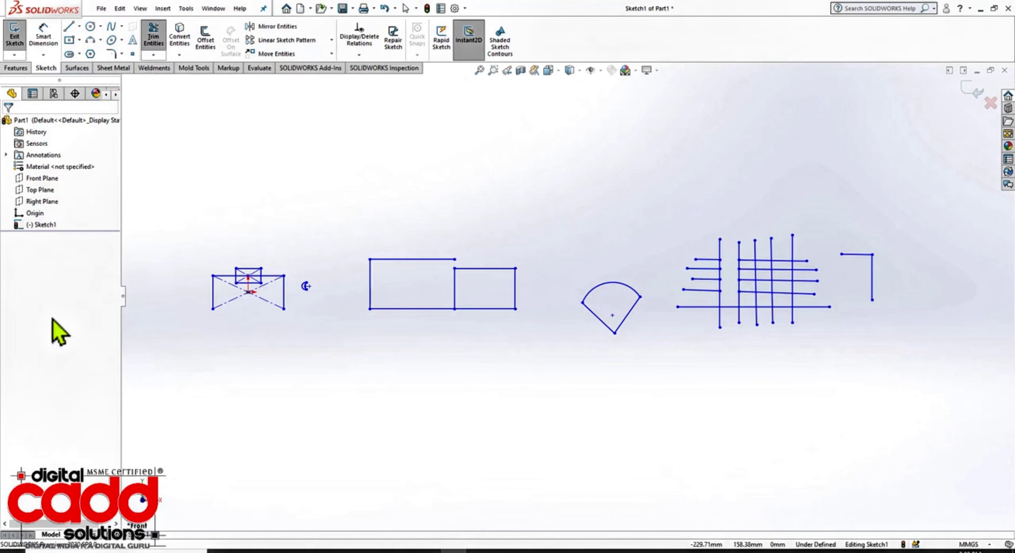
scroll(532, 261, down, 3)
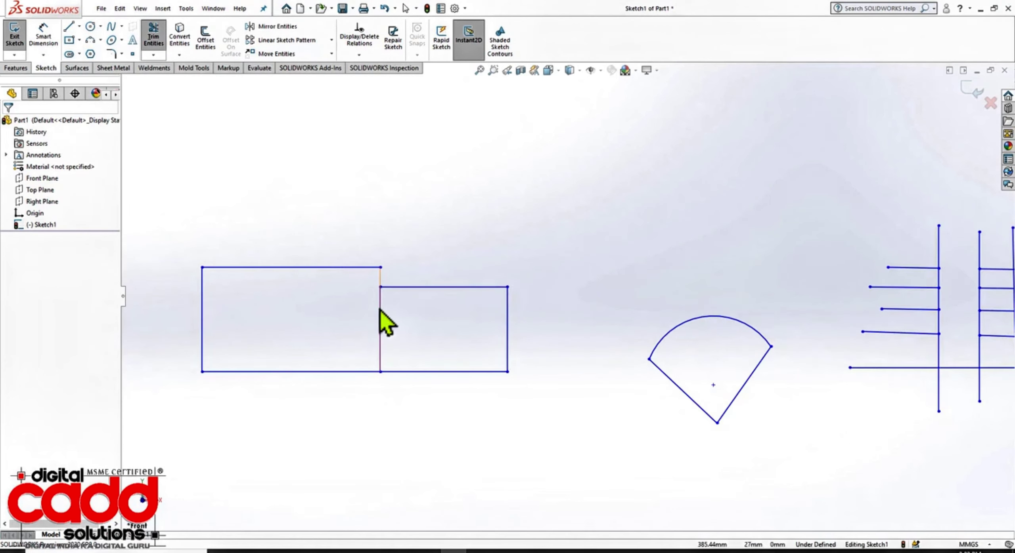
click(379, 312)
click(395, 291)
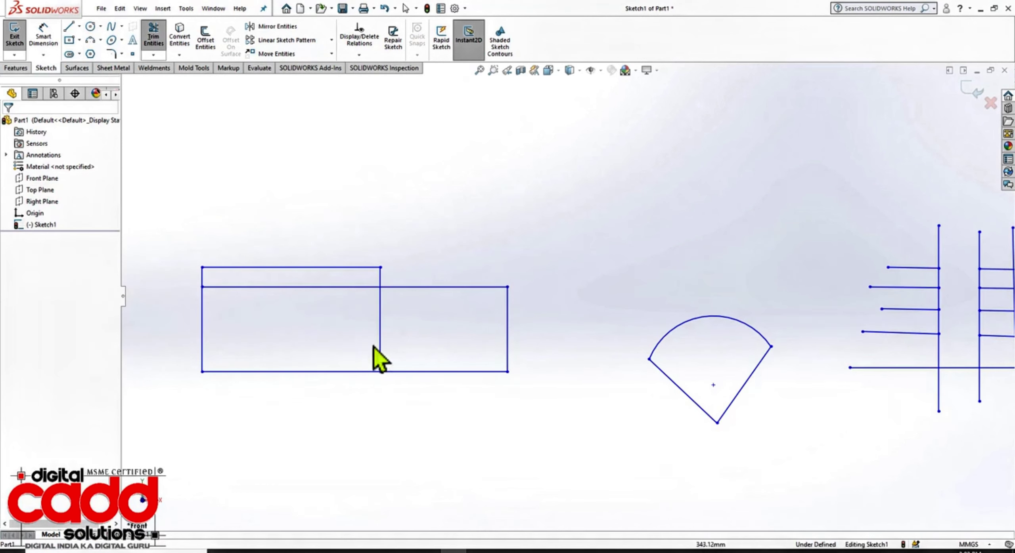
- Extend the larger rectangle's bottom line to the circular sector's nearer straight edge and its top line to the grid of crossing lines
scroll(473, 418, up, 2)
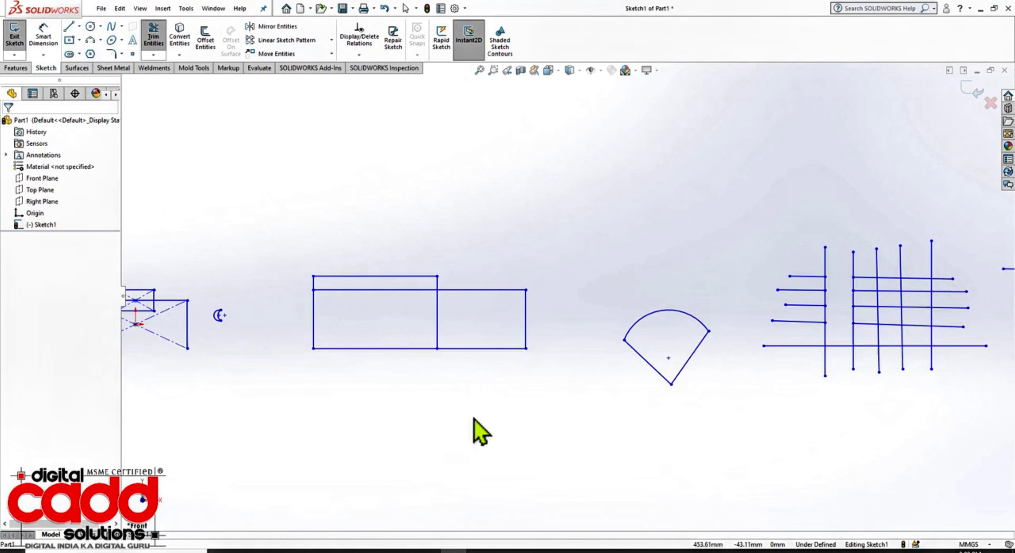
click(504, 349)
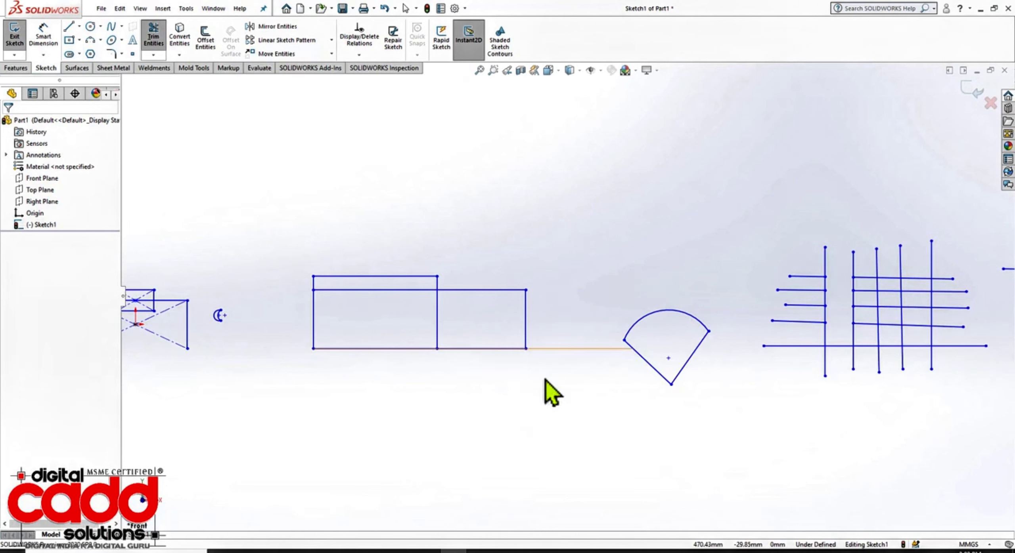
click(495, 291)
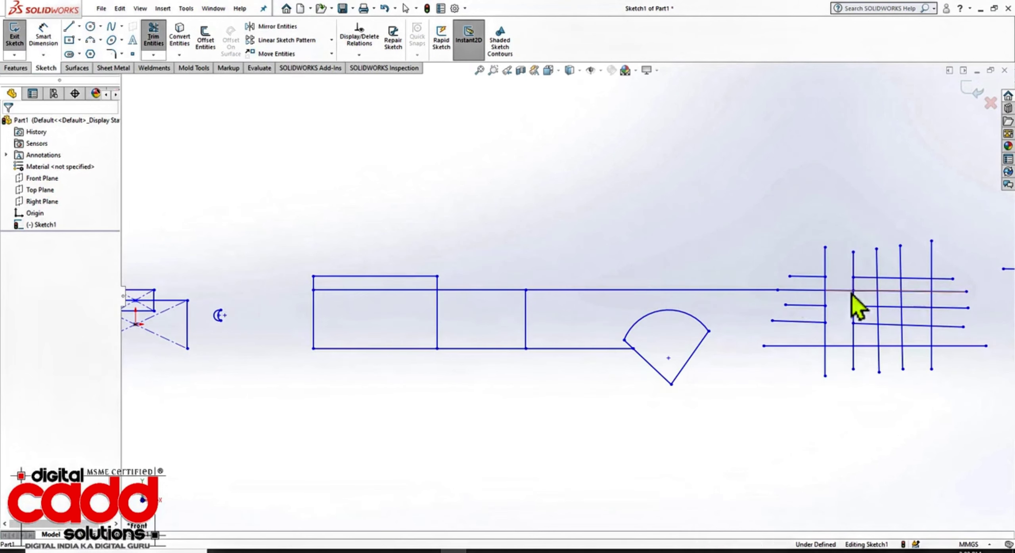
scroll(555, 305, up, 2)
- Try to extend the rectangles' left vertical edge downward
scroll(420, 349, down, 3)
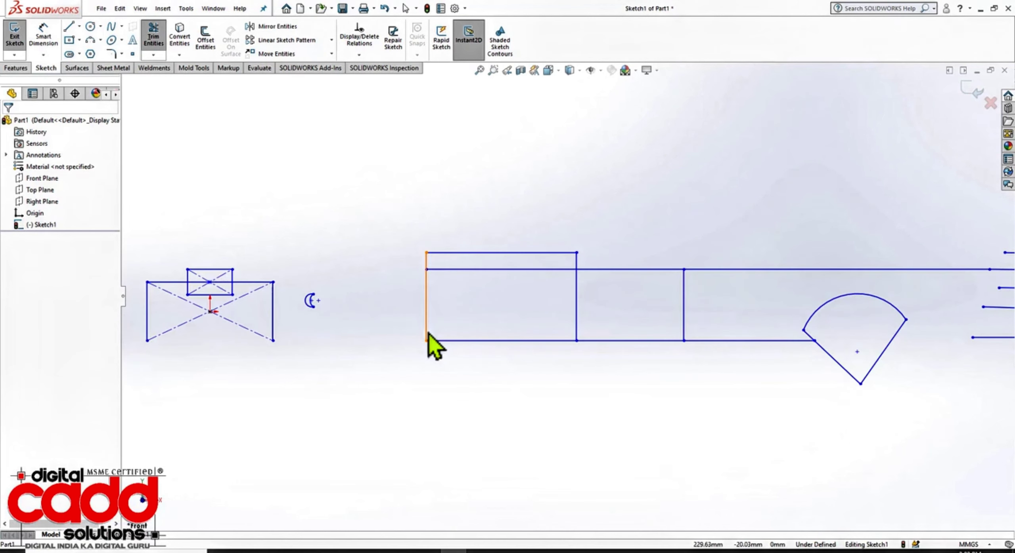
click(427, 334)
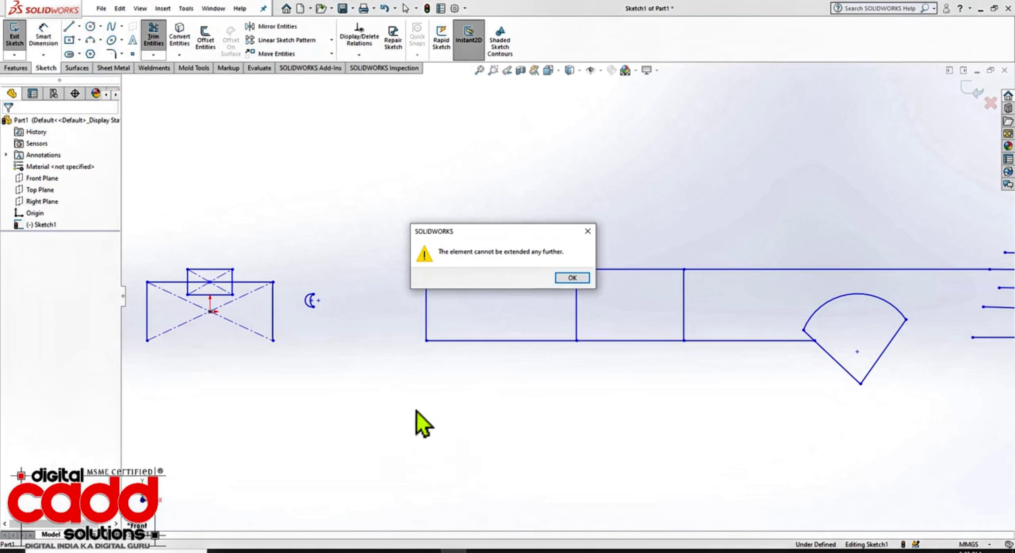
key(Return)
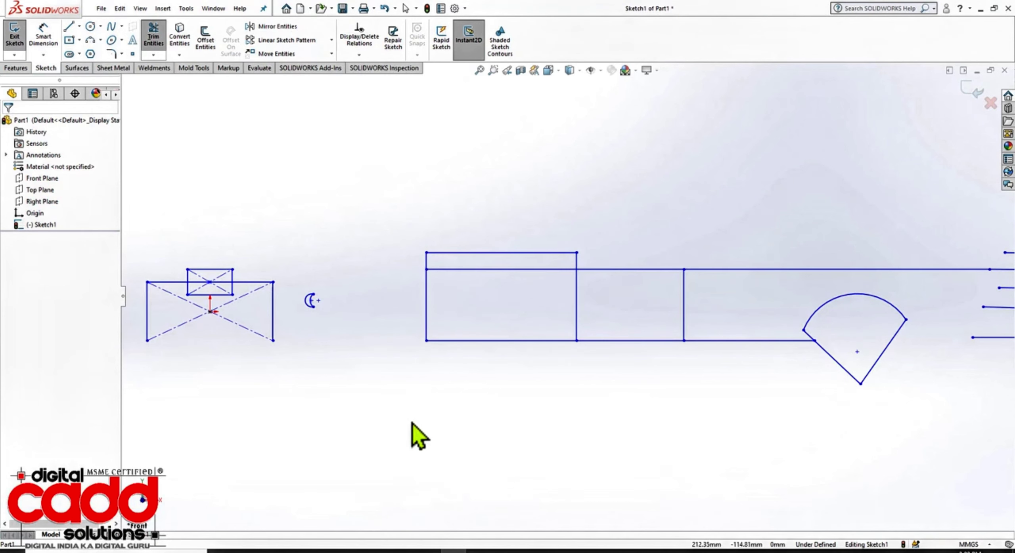
- Extend the L-shaped figure's horizontal line leftward to the grid's nearest vertical line
scroll(738, 335, up, 4)
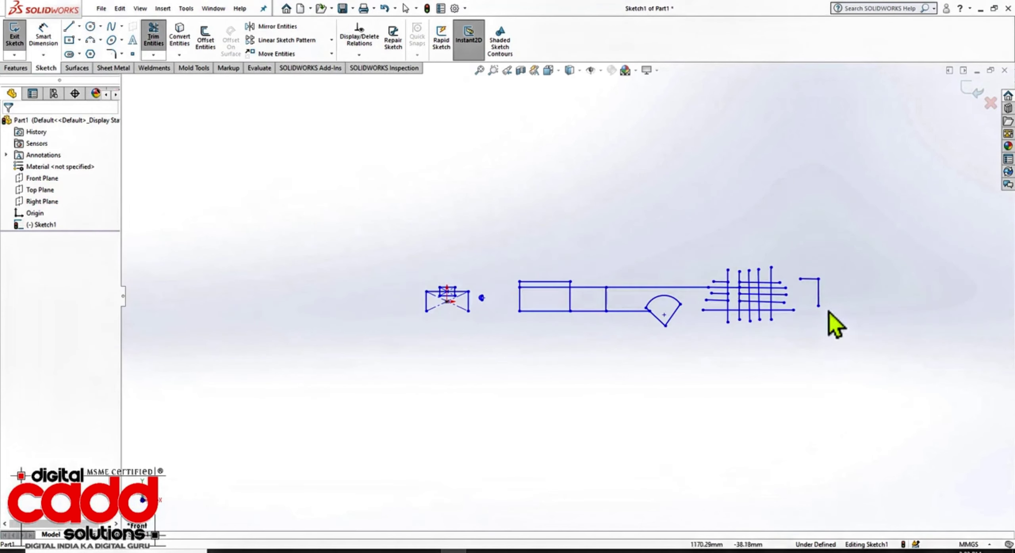
scroll(769, 290, down, 2)
click(721, 263)
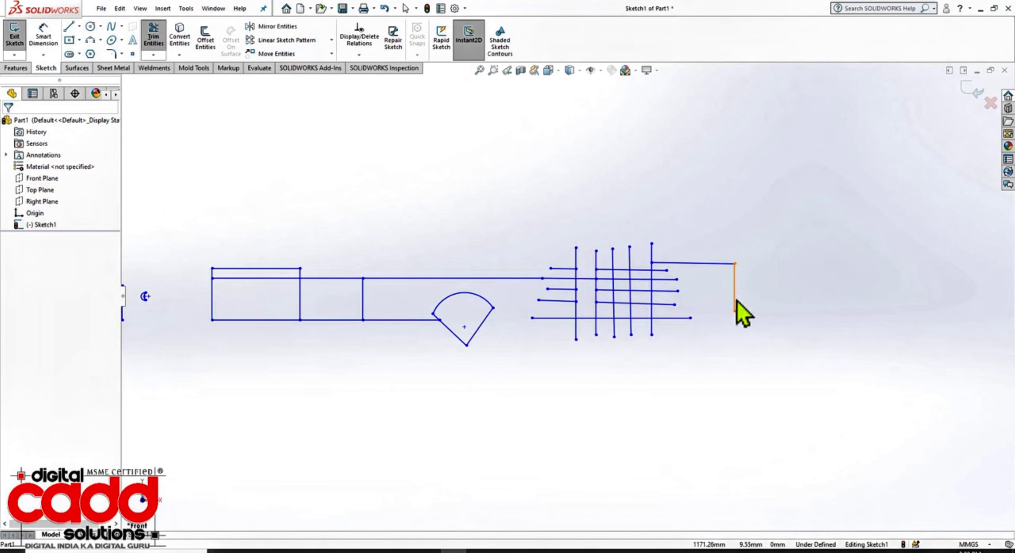
- Extend the grid's upper four horizontal lines rightward to the L-shaped figure's vertical line, and end the command
scroll(773, 314, down, 2)
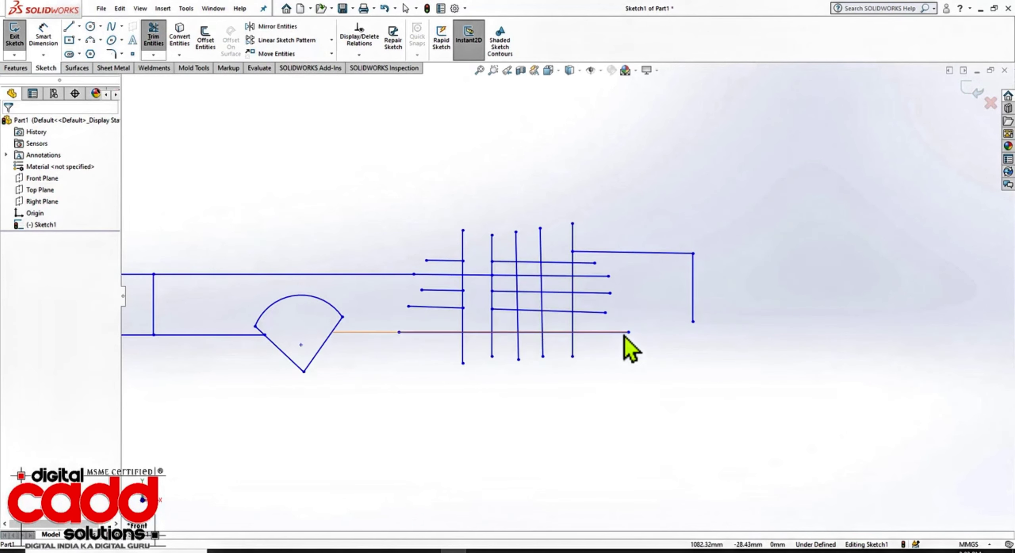
scroll(713, 277, down, 2)
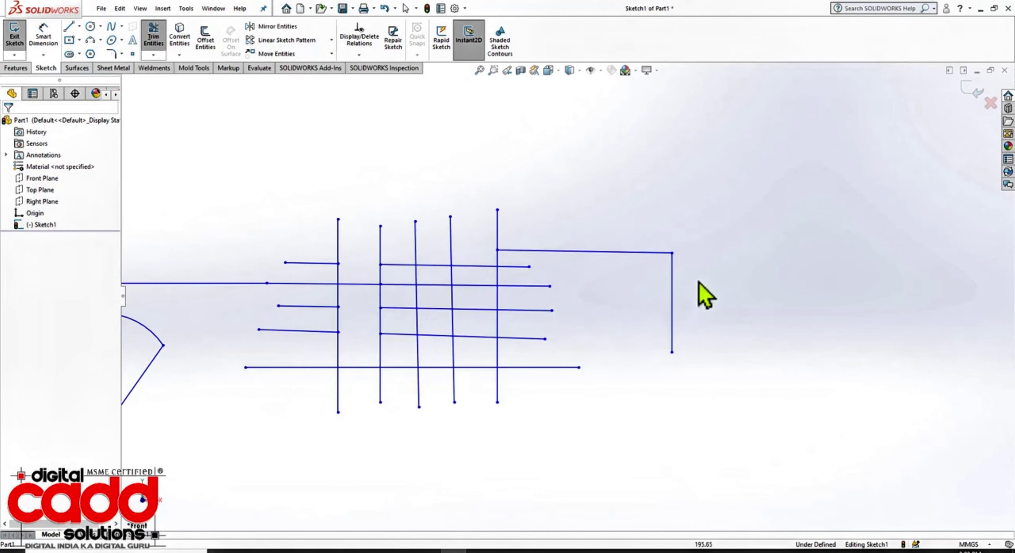
click(546, 311)
click(535, 286)
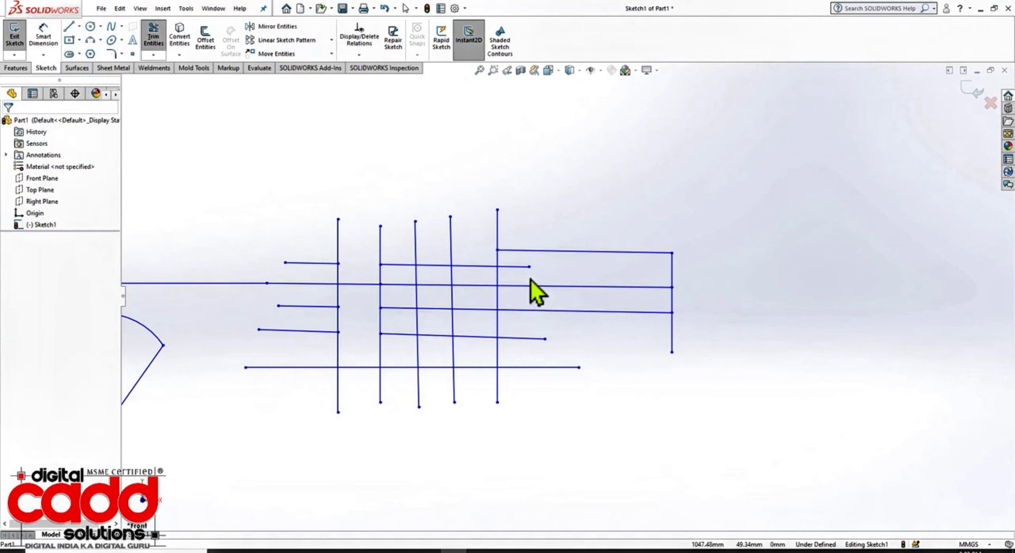
click(529, 267)
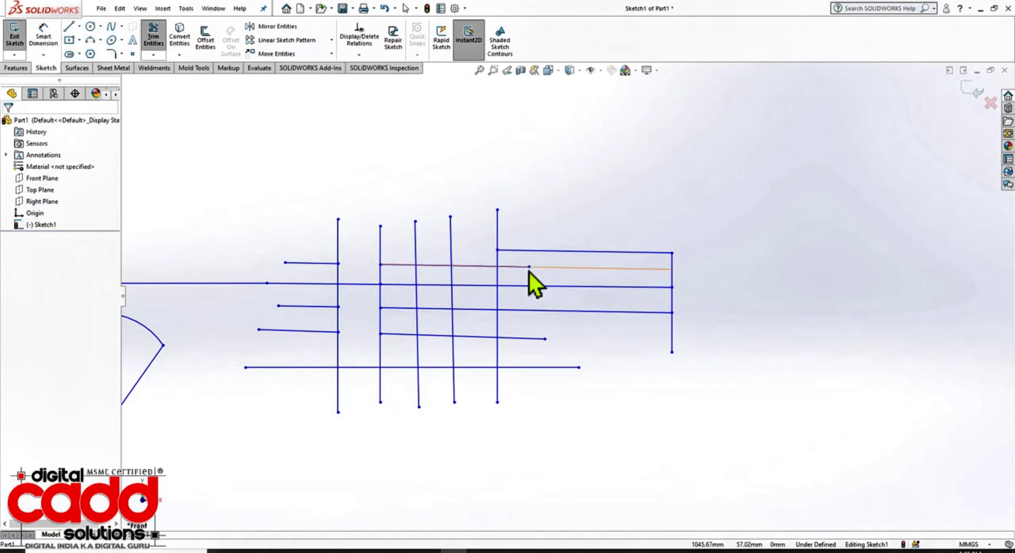
click(537, 339)
key(Escape)
- Lengthen the L-shaped figure's vertical line downward past the grid's lowest horizontal line, and extend that line to it
drag(672, 352, 673, 447)
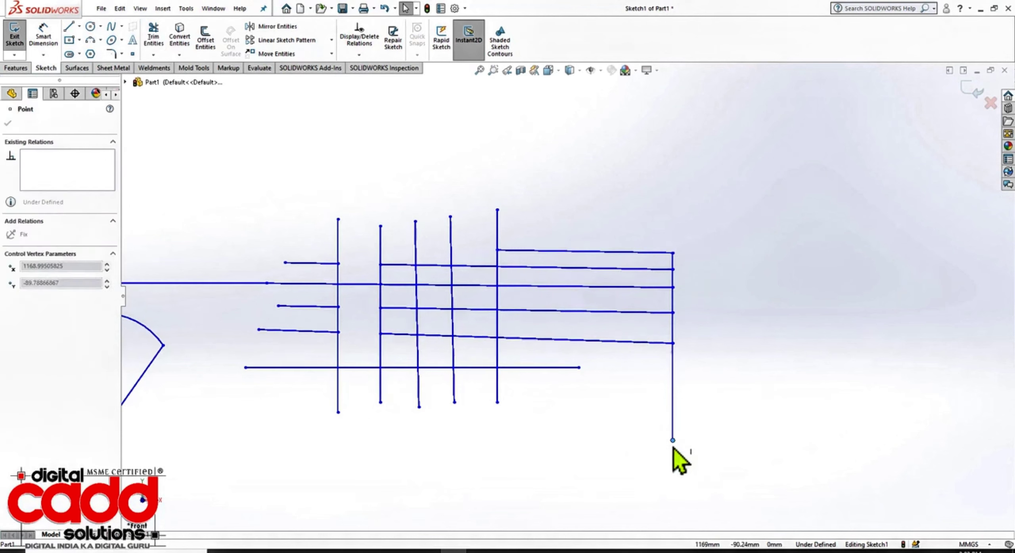
key(Escape)
click(158, 56)
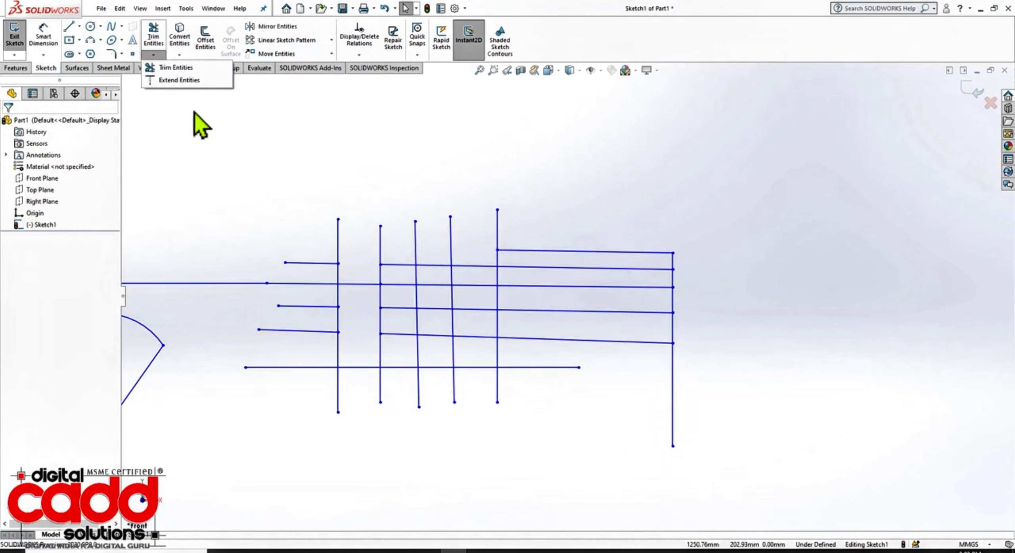
click(190, 80)
click(564, 368)
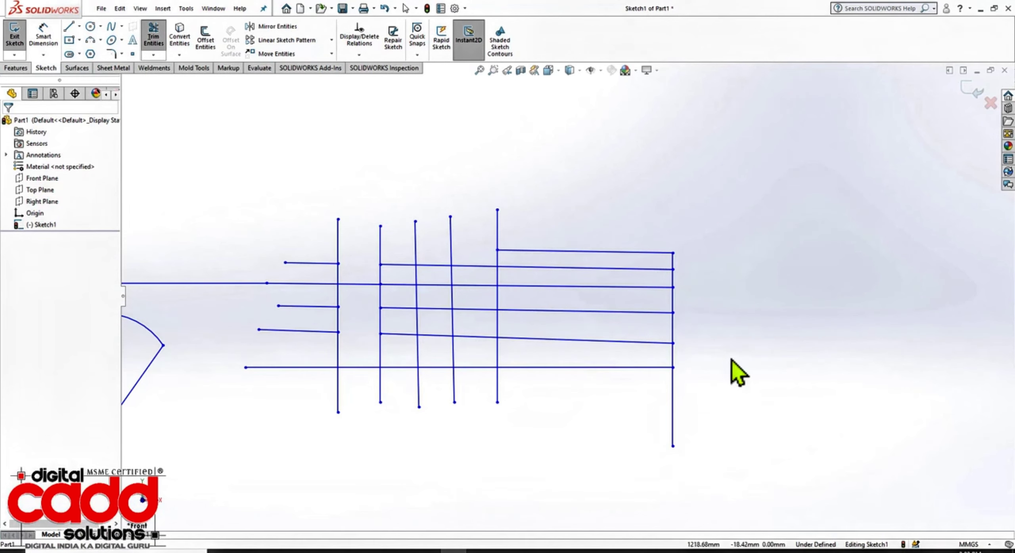
scroll(746, 329, up, 5)
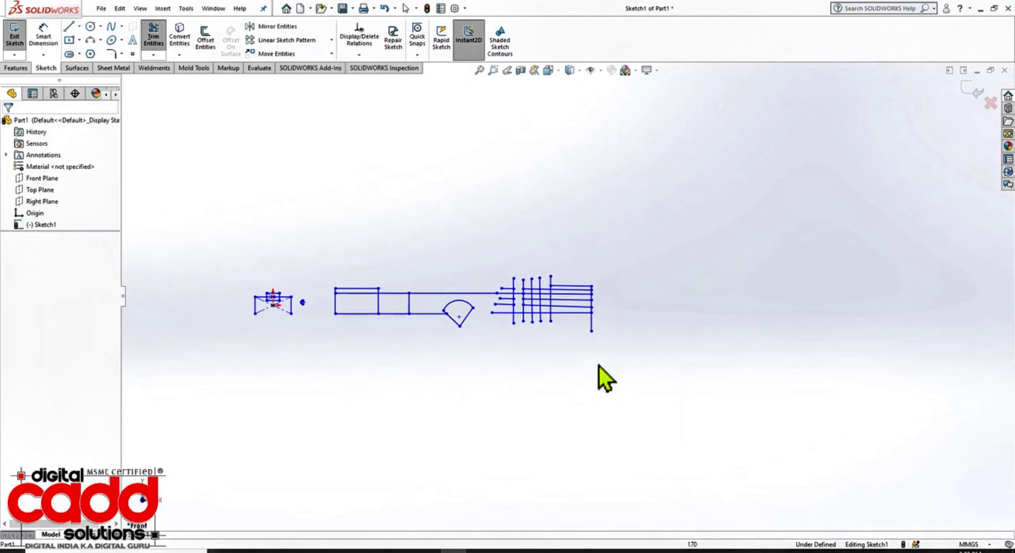
scroll(301, 337, down, 3)
scroll(571, 317, up, 2)
scroll(769, 314, down, 5)
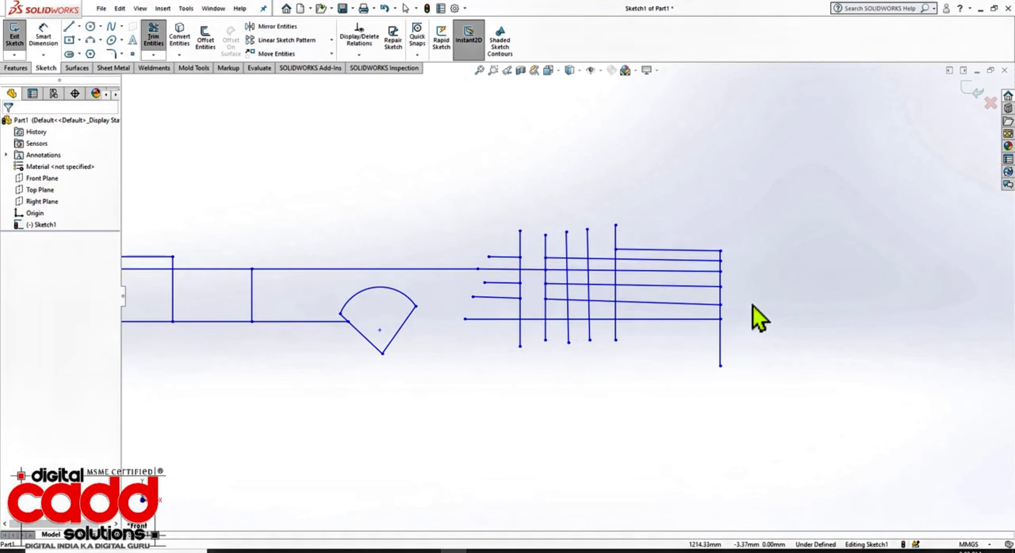
- Switch to the SOLIDWORKS course PDF and read the Convert Entities section on page 151
key(alt+Tab)
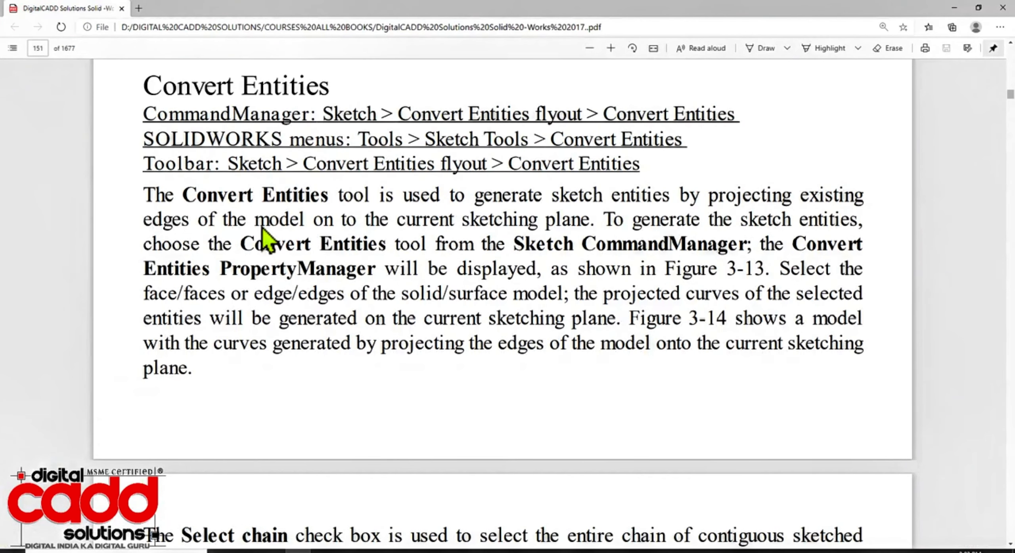
mouse_move(129, 67)
mouse_down()
mouse_move(249, 102)
mouse_move(346, 102)
mouse_up()
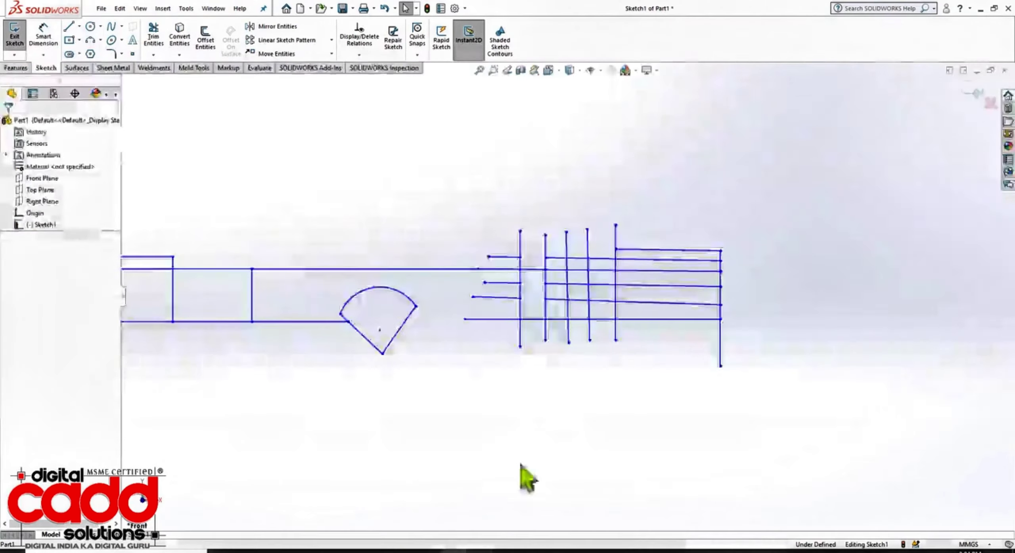
- Return to SOLIDWORKS, close Part1 and create a new part document
scroll(609, 425, up, 3)
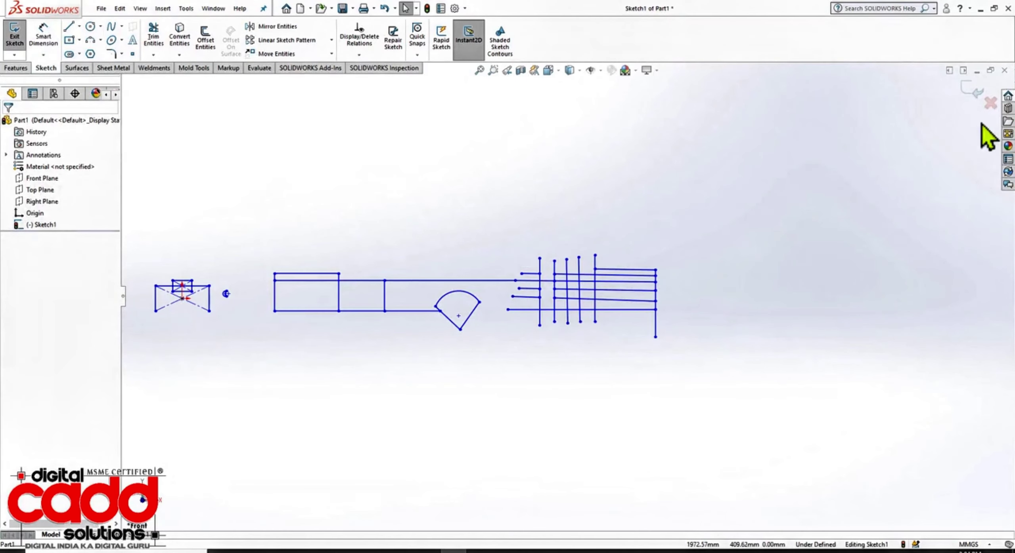
click(1004, 71)
click(508, 300)
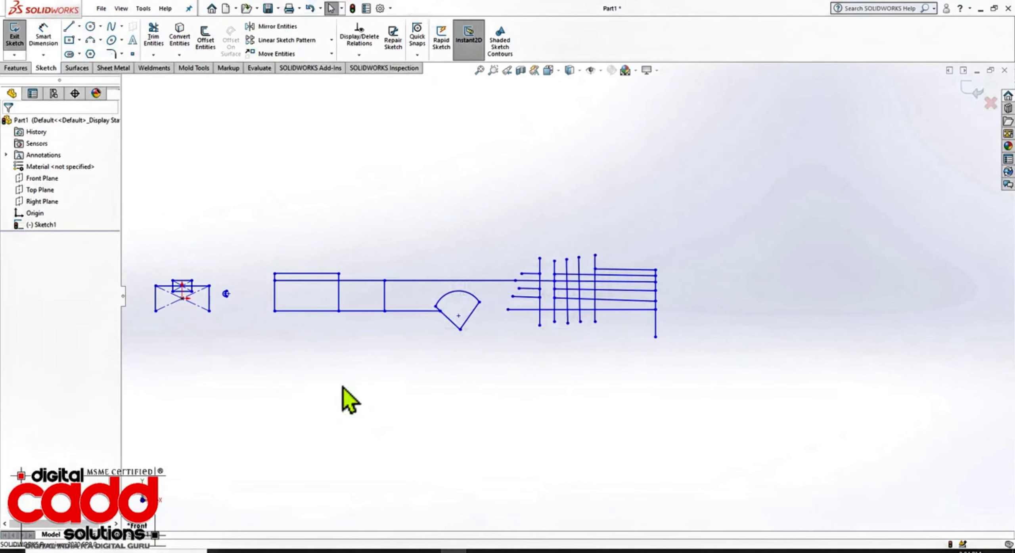
click(226, 8)
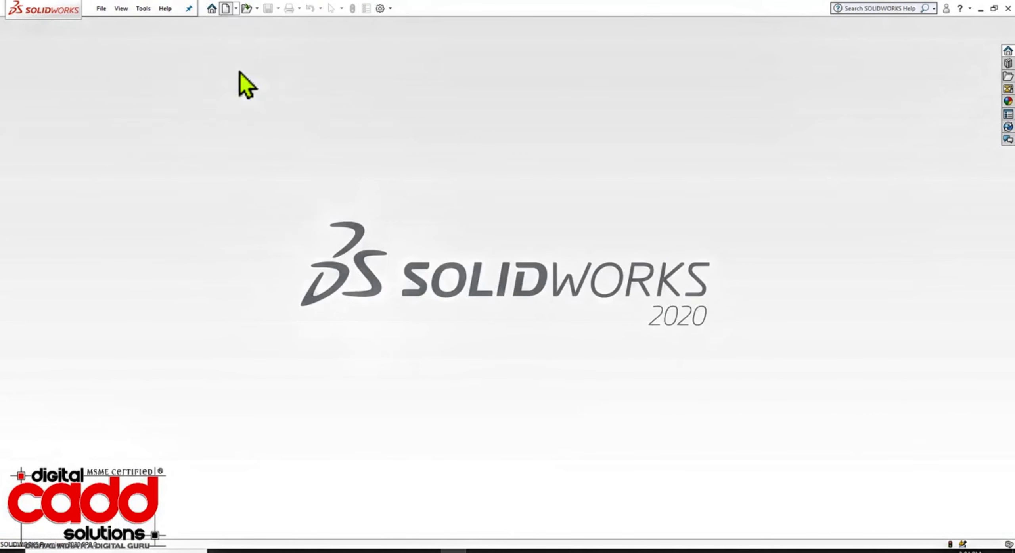
click(488, 320)
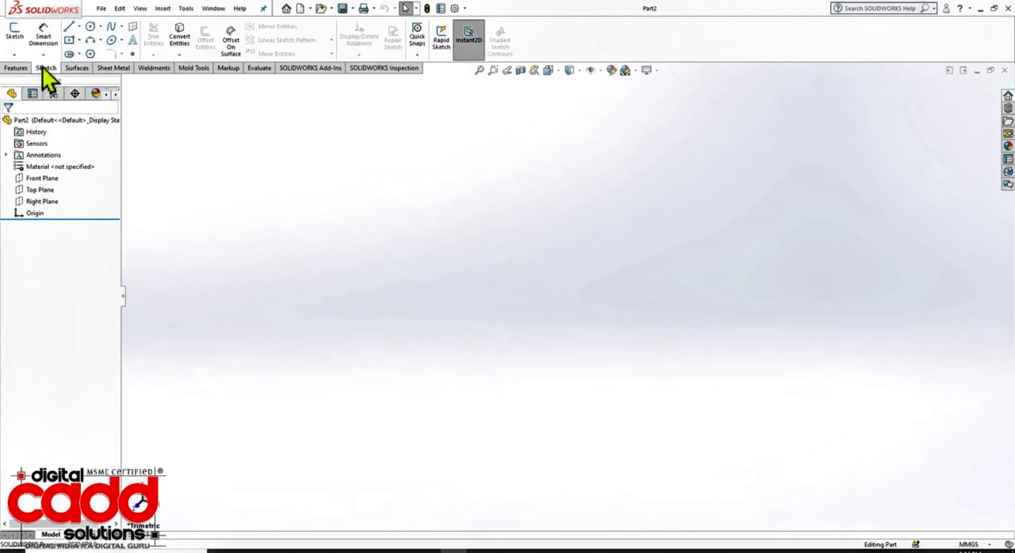
- Start a sketch on the Top Plane and draw two circles centred on the origin, with radii of about 43.7 mm and 32.3 mm
click(14, 34)
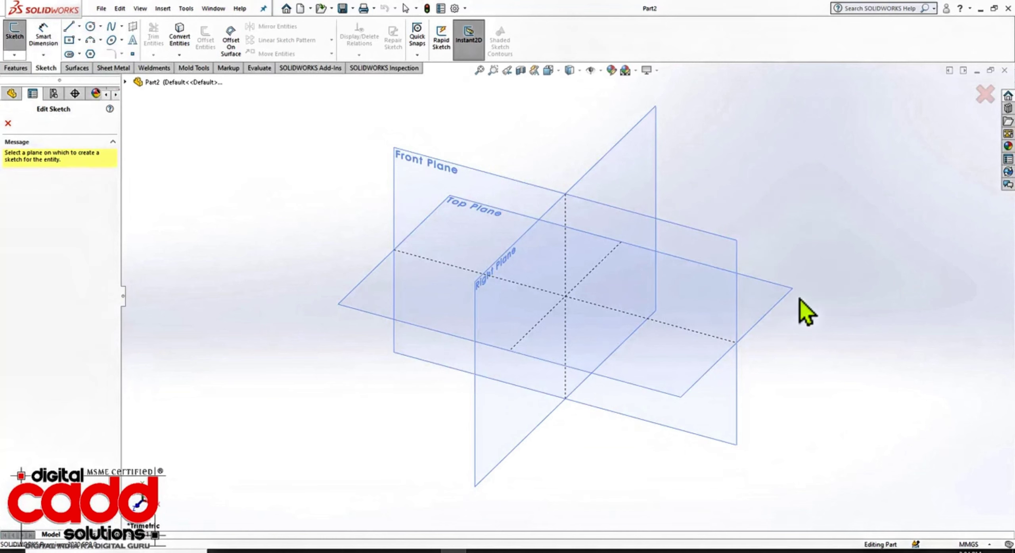
click(790, 306)
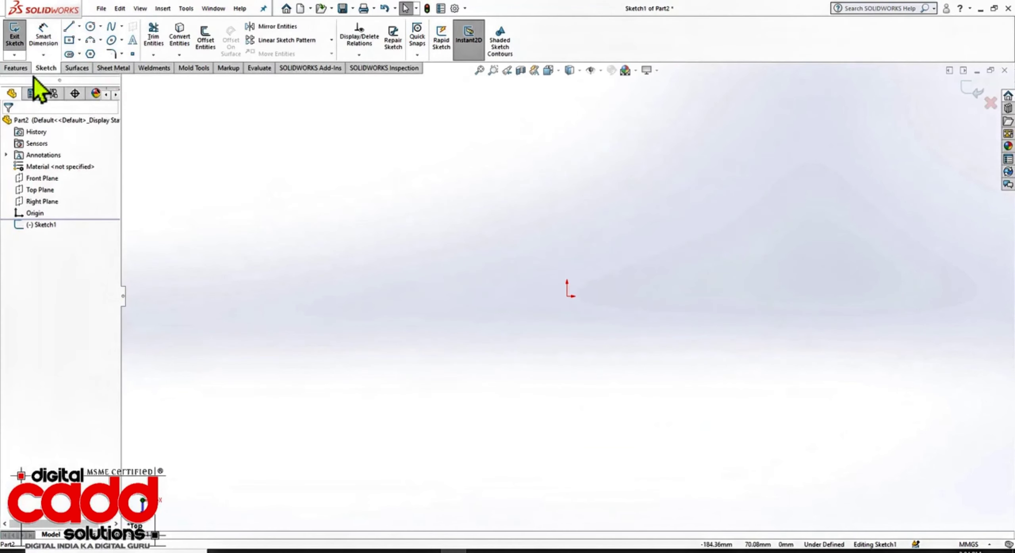
click(91, 26)
click(567, 296)
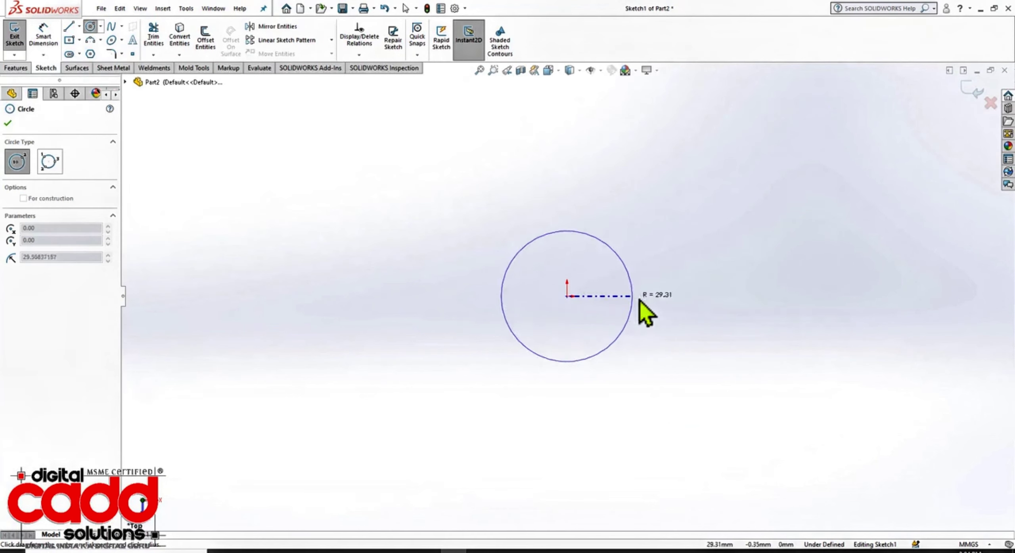
click(665, 298)
scroll(670, 261, down, 2)
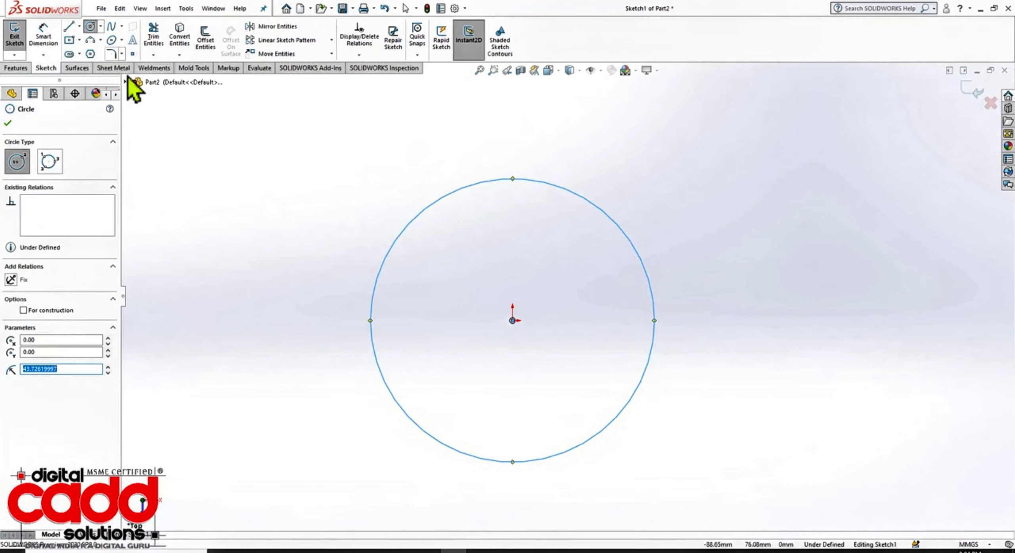
click(513, 321)
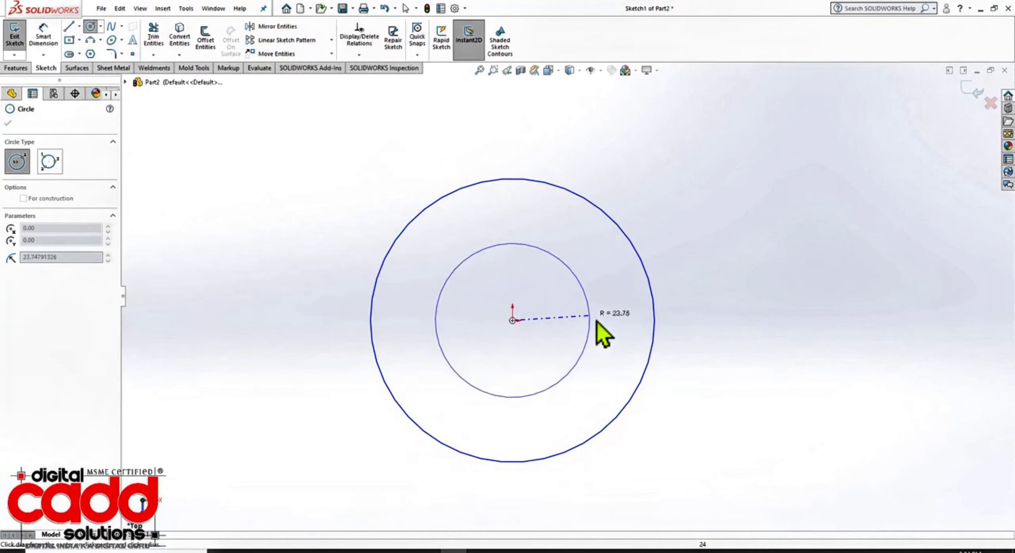
click(617, 325)
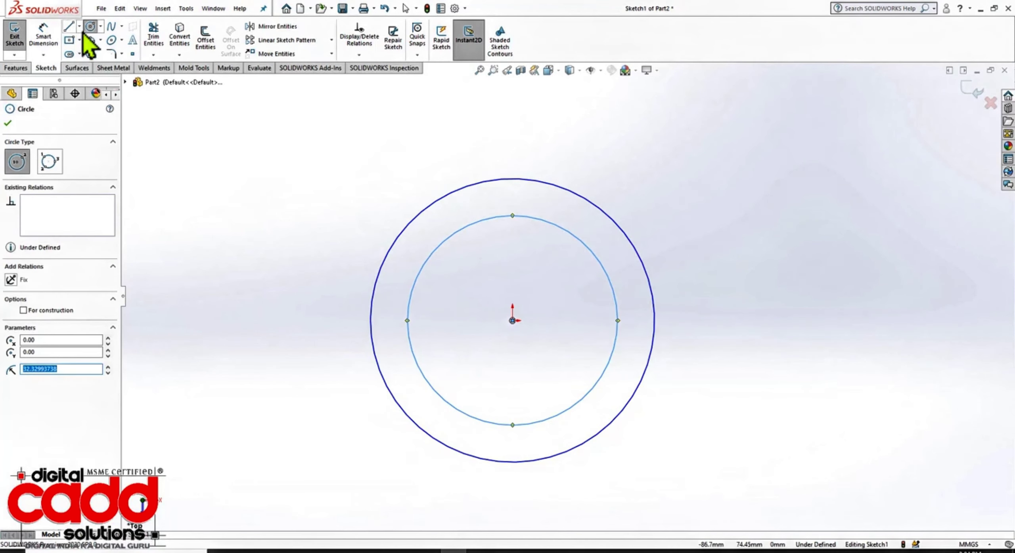
- Sketch two horizontal lines about 25 mm long joined by a tangent arc, starting inside the outer circle's right side and projecting outward
click(72, 26)
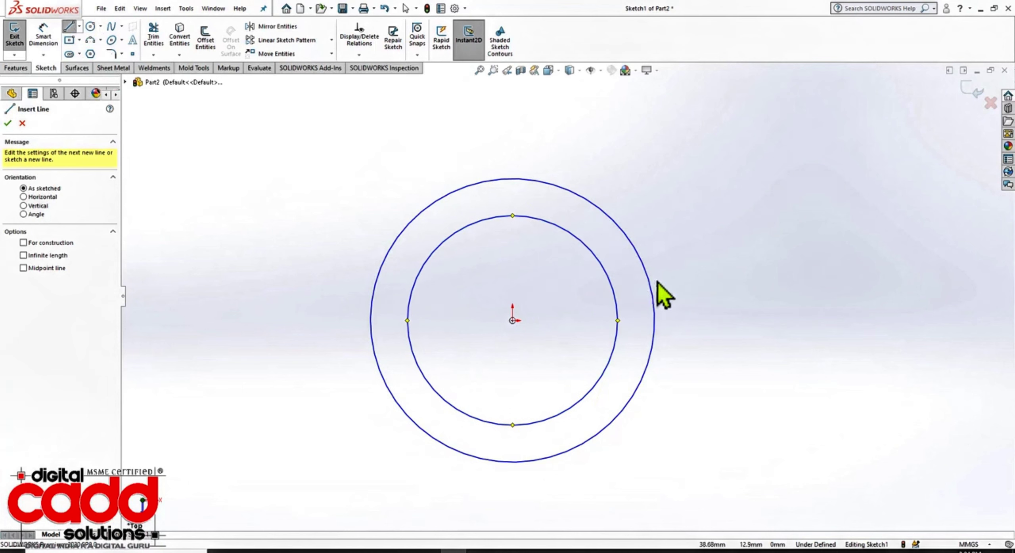
click(637, 280)
click(719, 279)
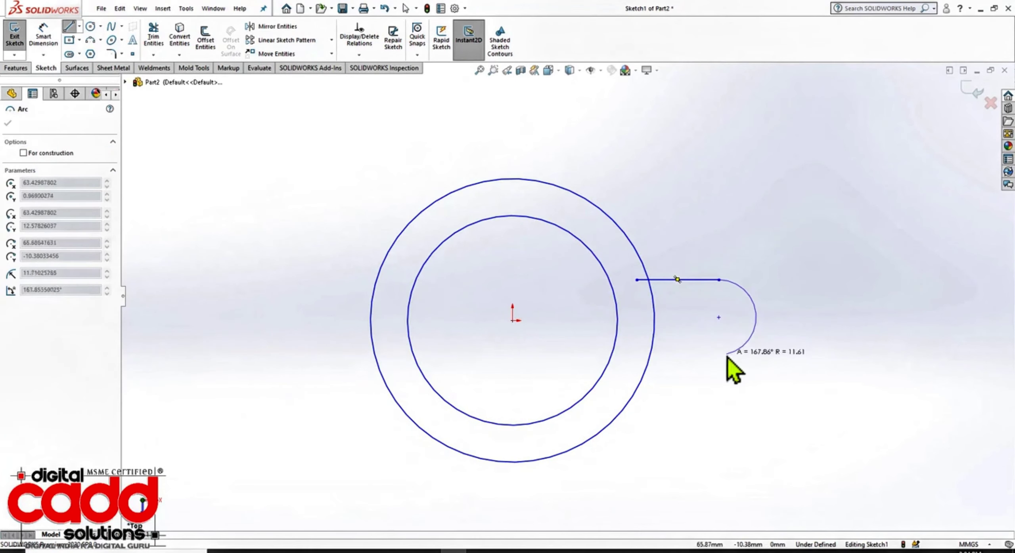
click(719, 354)
click(639, 360)
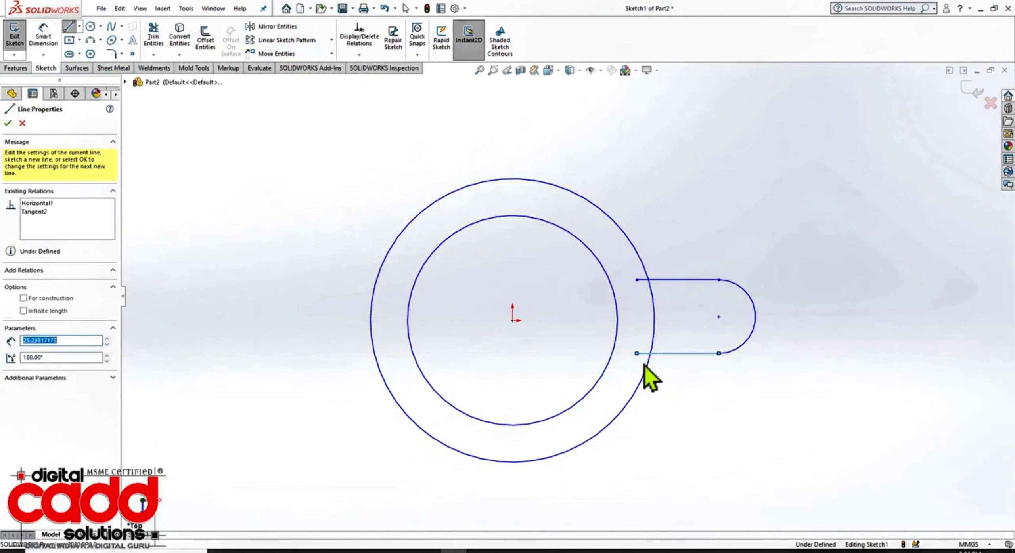
key(Escape)
- Add a Horizontal relation between the tangent arc's centre point and the origin
click(718, 317)
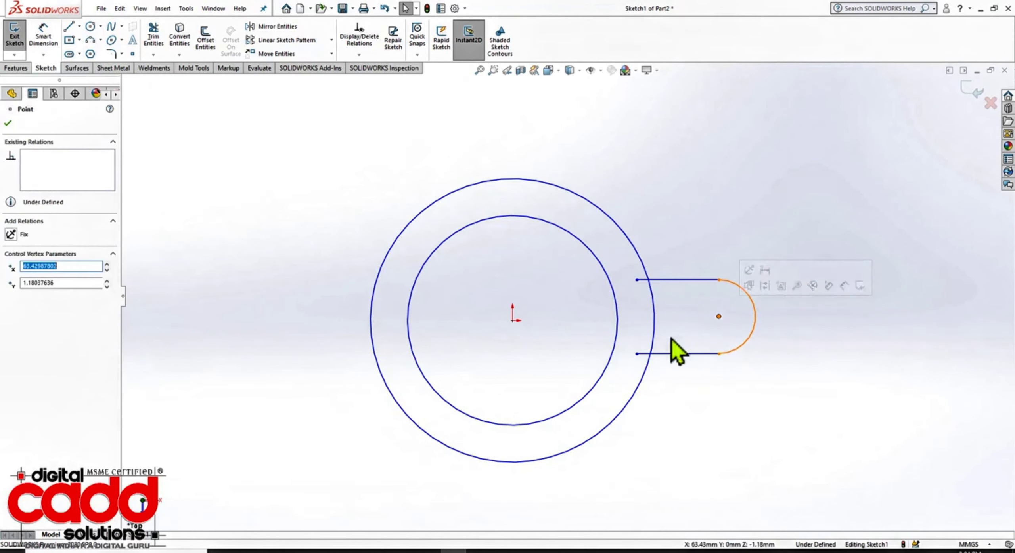
ctrl+click(512, 321)
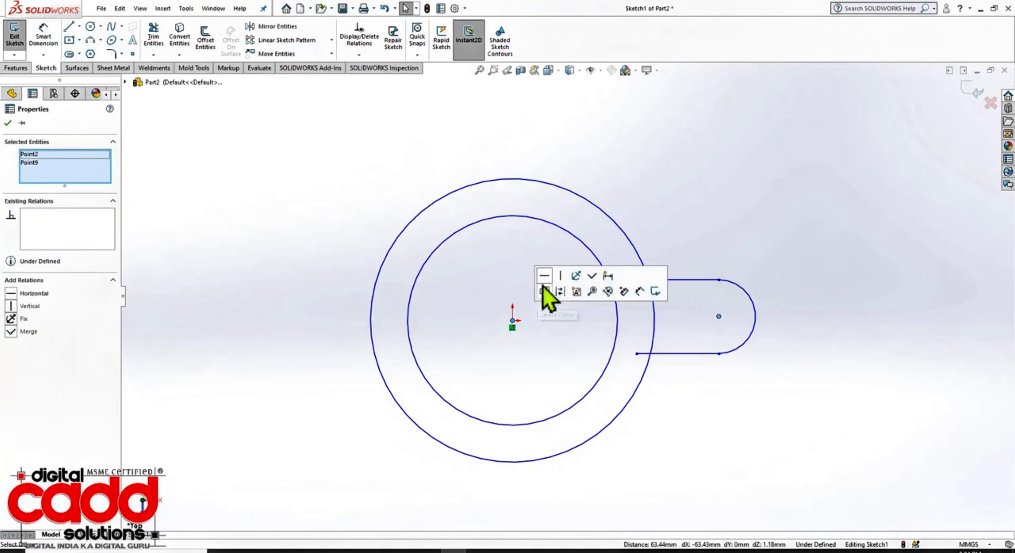
click(550, 276)
click(719, 383)
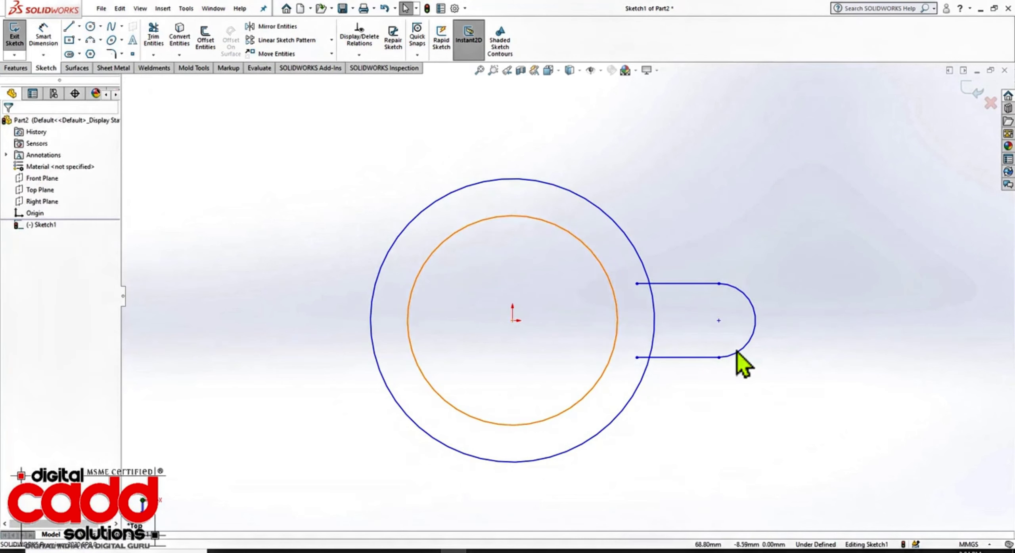
- Sketch a circle with a radius of about 6 mm centred on the lug's tangent arc centre
click(718, 325)
click(723, 342)
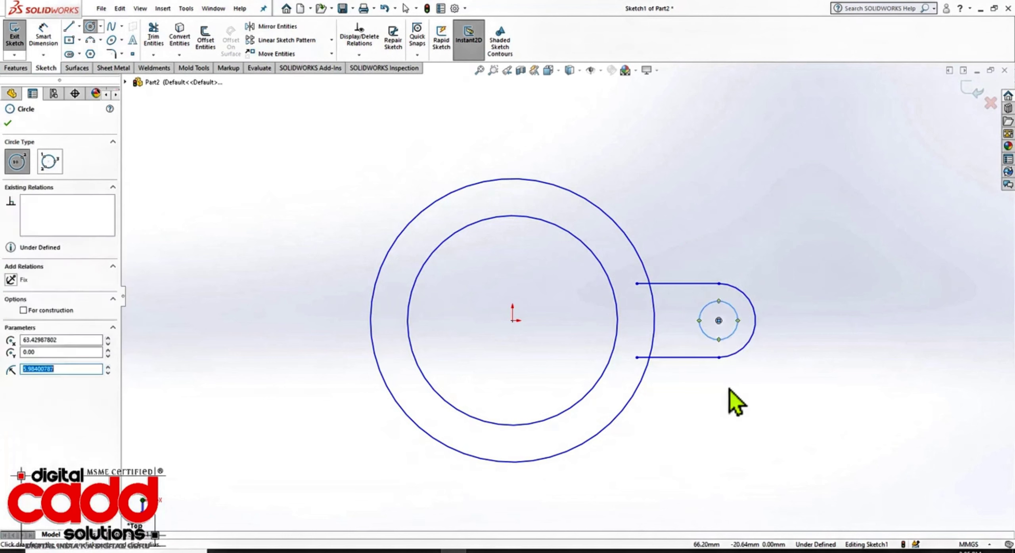
key(Escape)
- Trim the ends of both horizontal lug lines that extend inside the outer circle, using Trim to closest
click(151, 36)
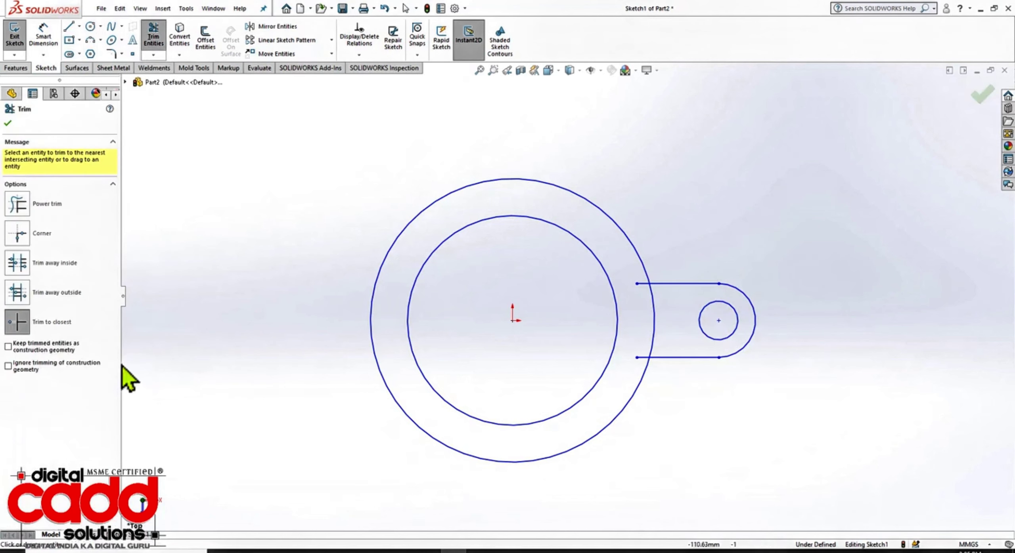
scroll(623, 374, down, 3)
click(575, 222)
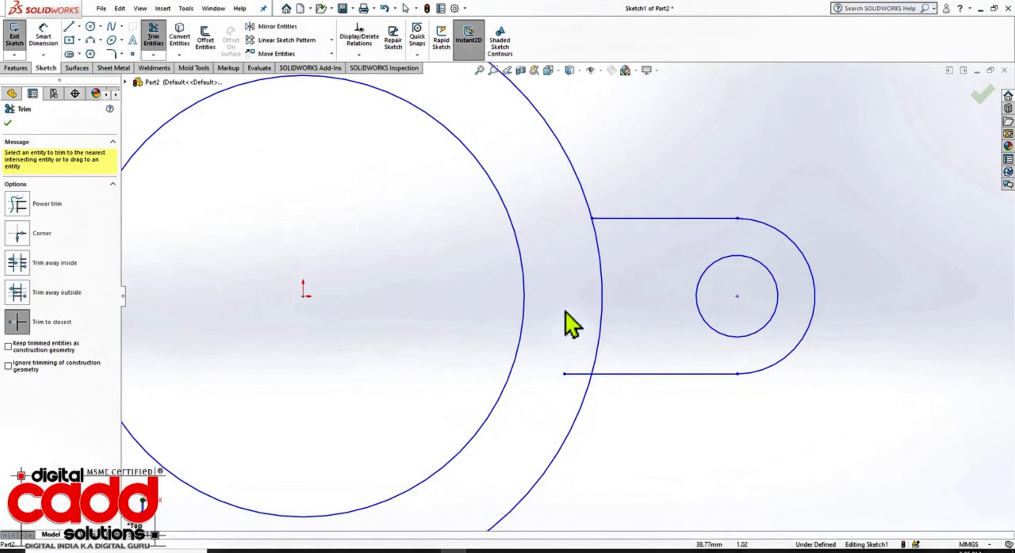
scroll(588, 394, up, 3)
key(Escape)
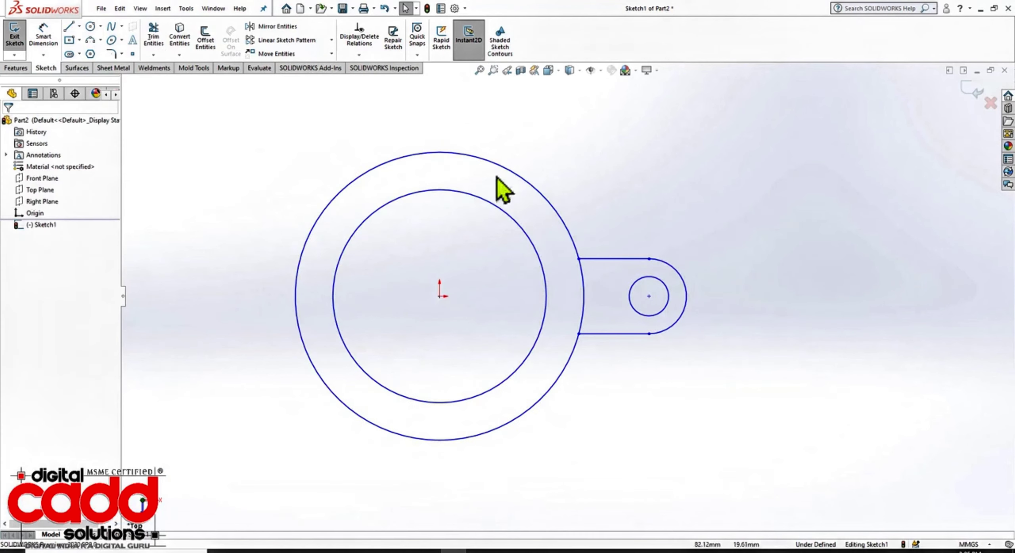
- Create a circular sketch pattern of the lug lines, arc and hole about the origin with 6 equally spaced instances over 360 degrees
drag(550, 241, 707, 359)
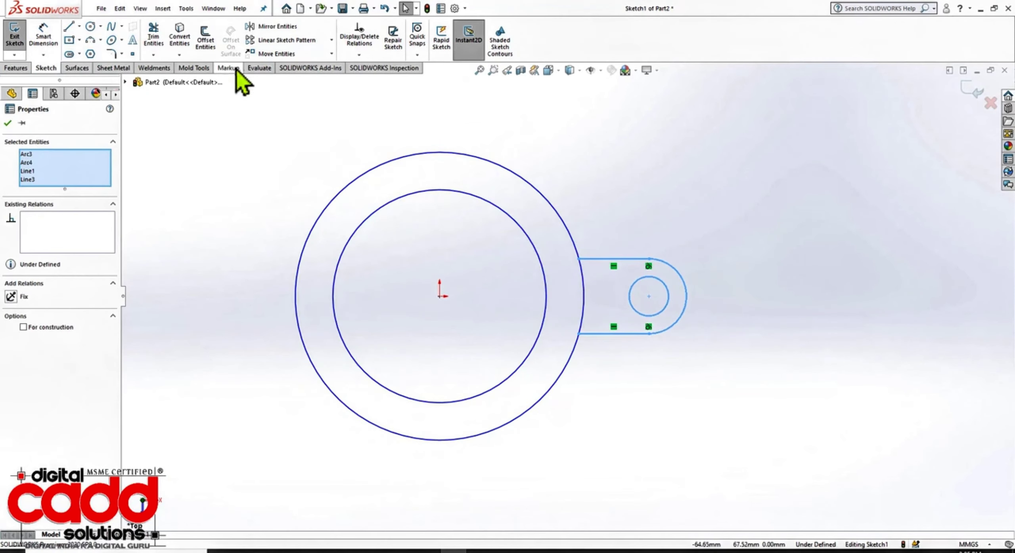
click(331, 40)
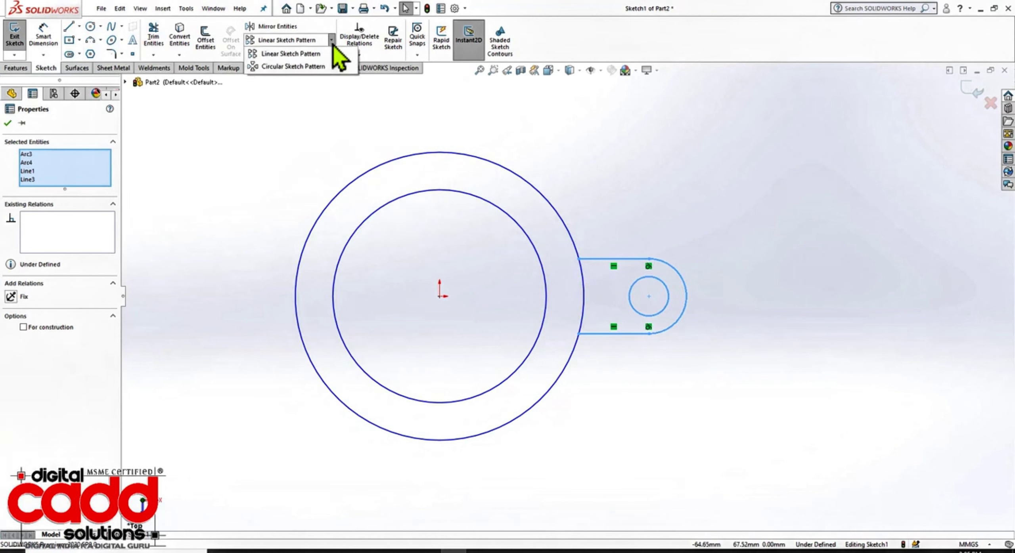
click(286, 67)
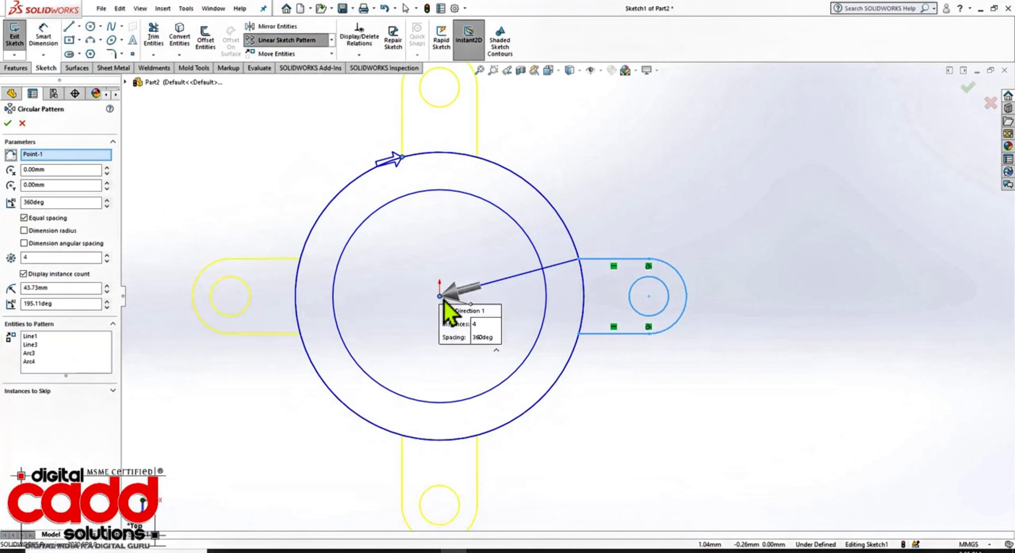
click(107, 255)
click(107, 256)
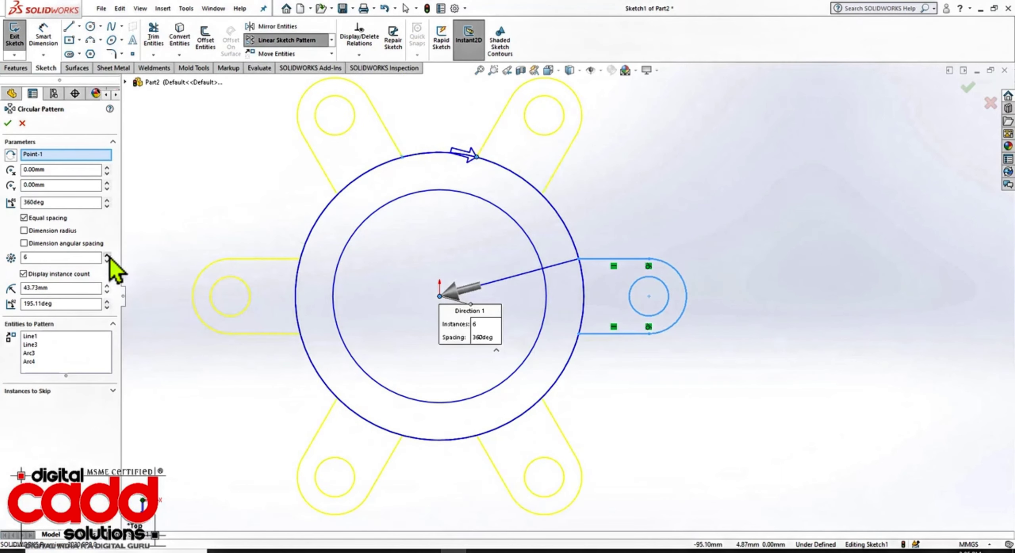
click(7, 125)
- Exit the sketch, switch to the isometric view and clear the sketch selection
scroll(629, 395, down, 3)
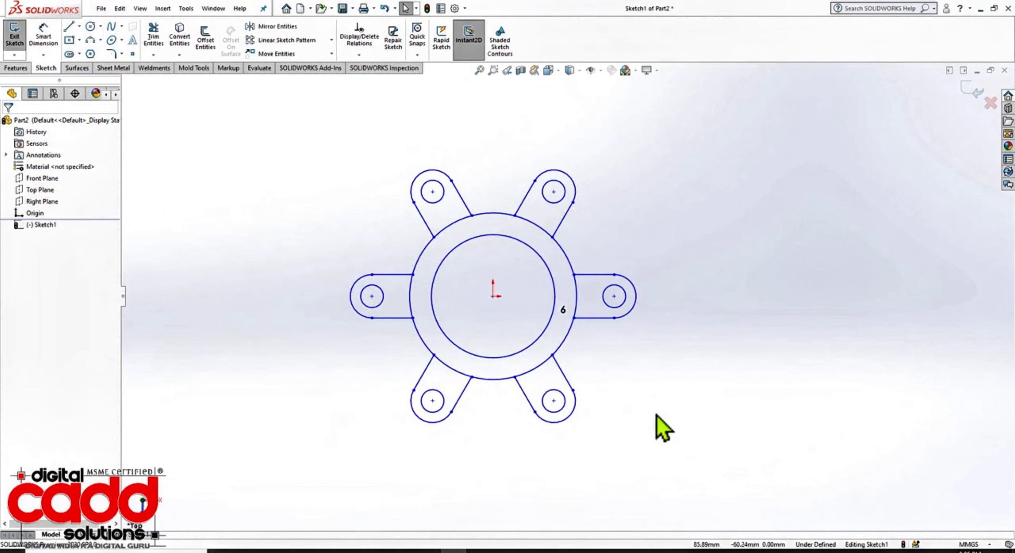
click(970, 90)
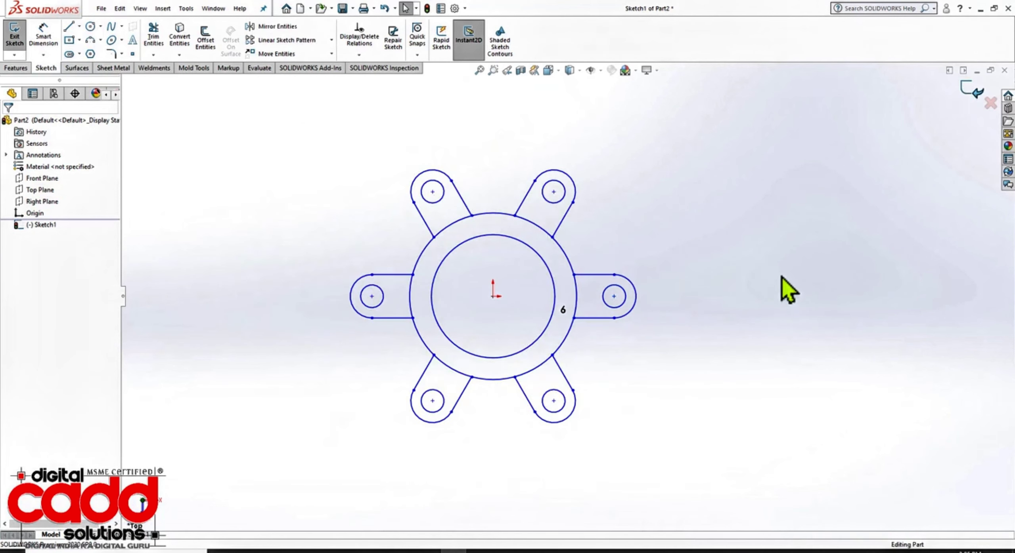
key(space)
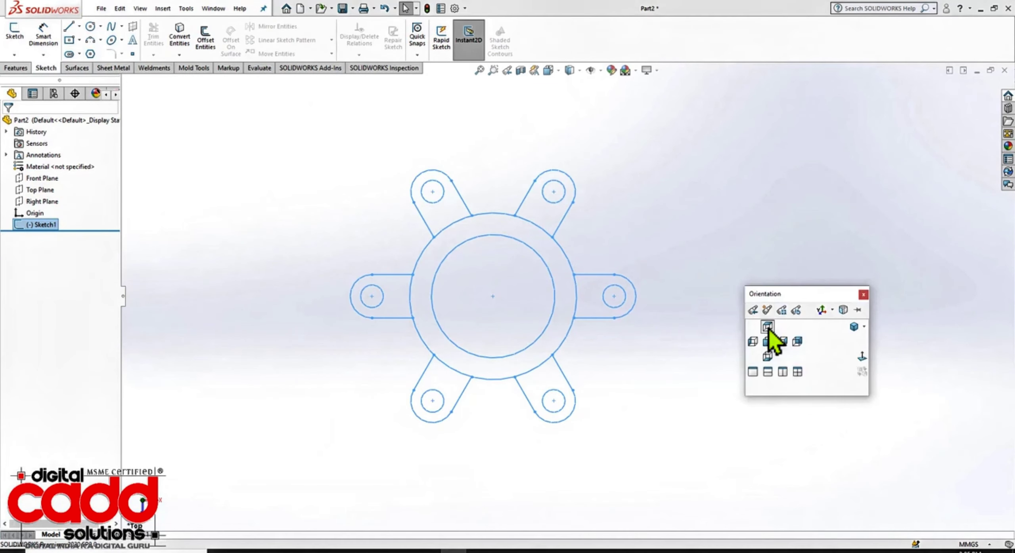
click(850, 331)
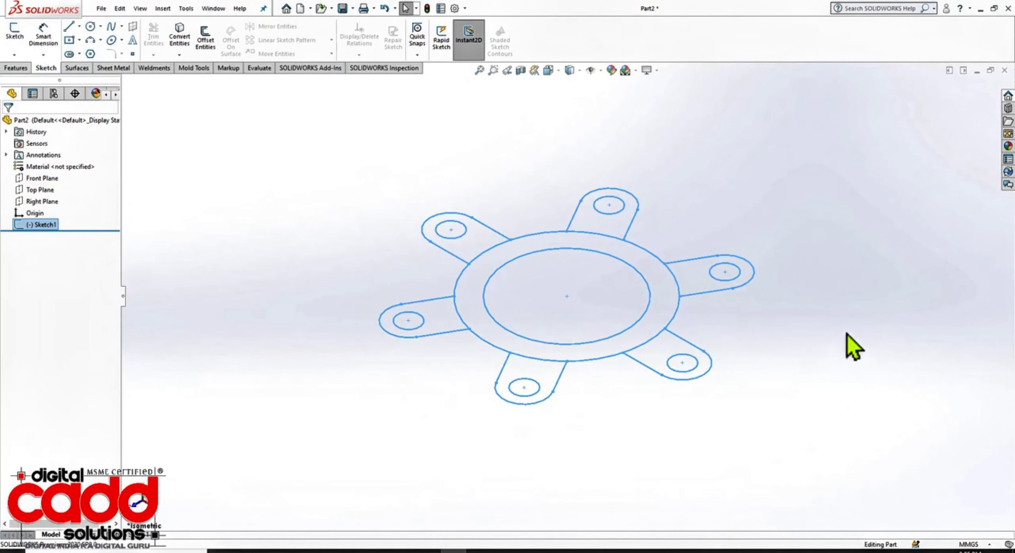
scroll(515, 386, up, 4)
scroll(650, 248, down, 3)
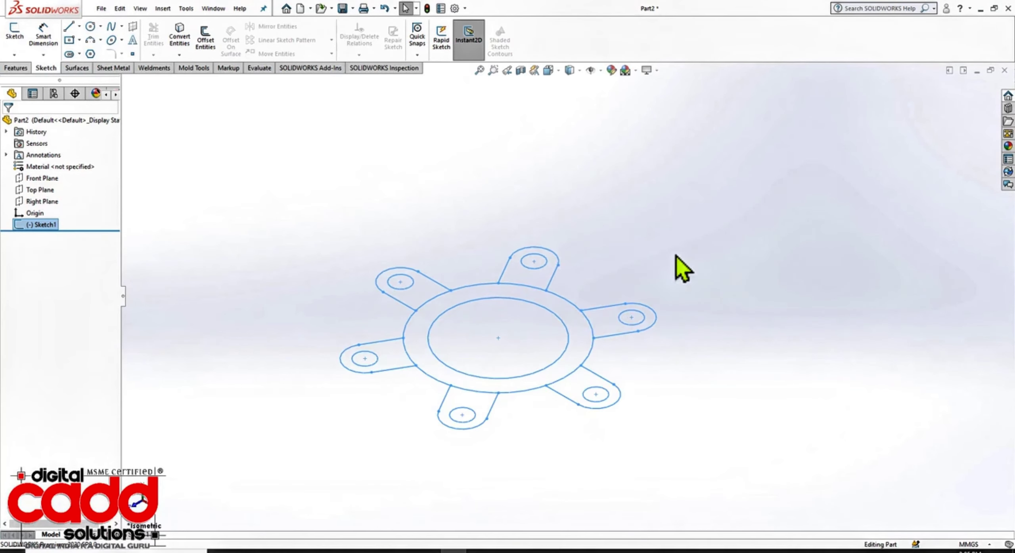
click(555, 298)
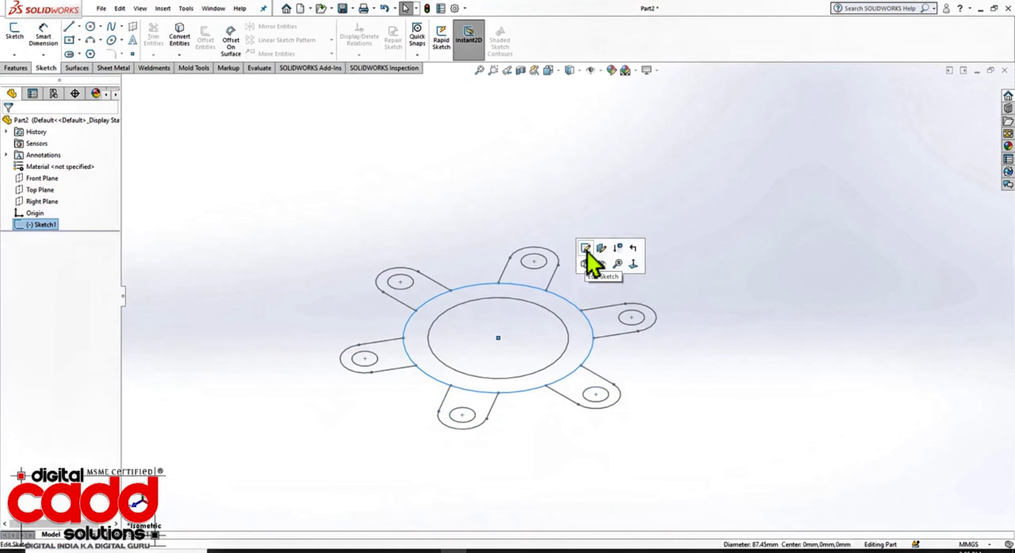
click(355, 235)
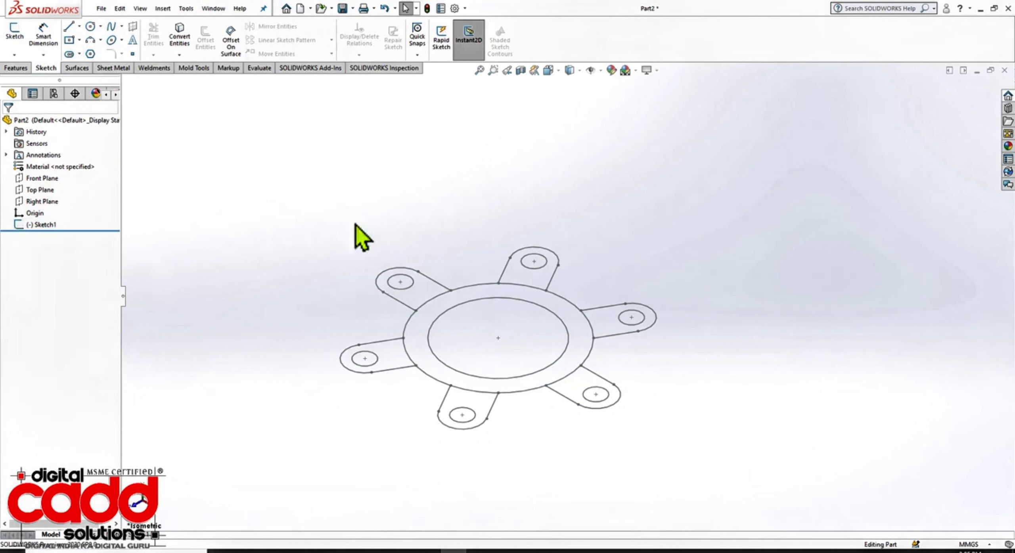
- Start an Extruded Boss from the base sketch and replace its selected contour with the ring region between the two concentric circles
click(17, 68)
click(19, 40)
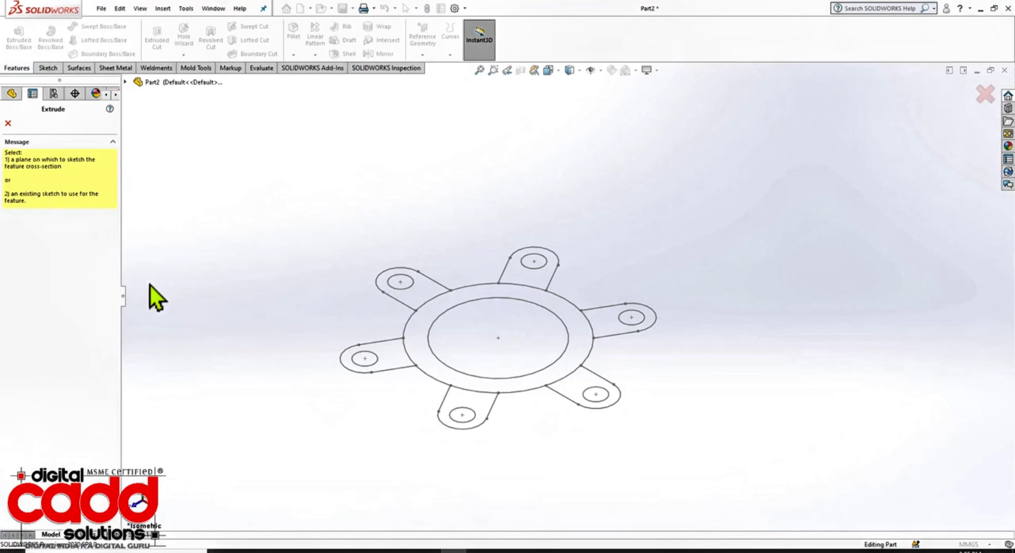
click(540, 373)
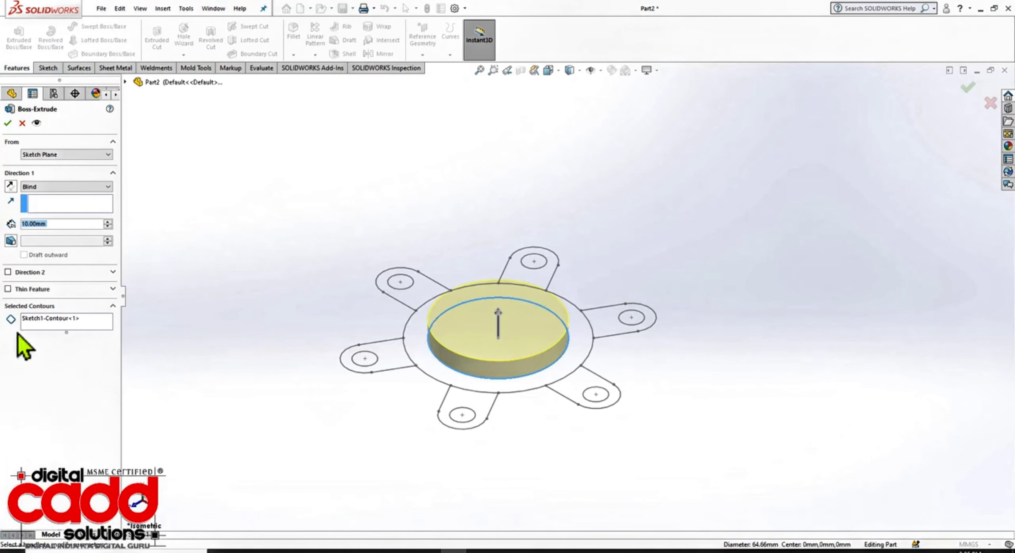
click(70, 322)
right_click(70, 321)
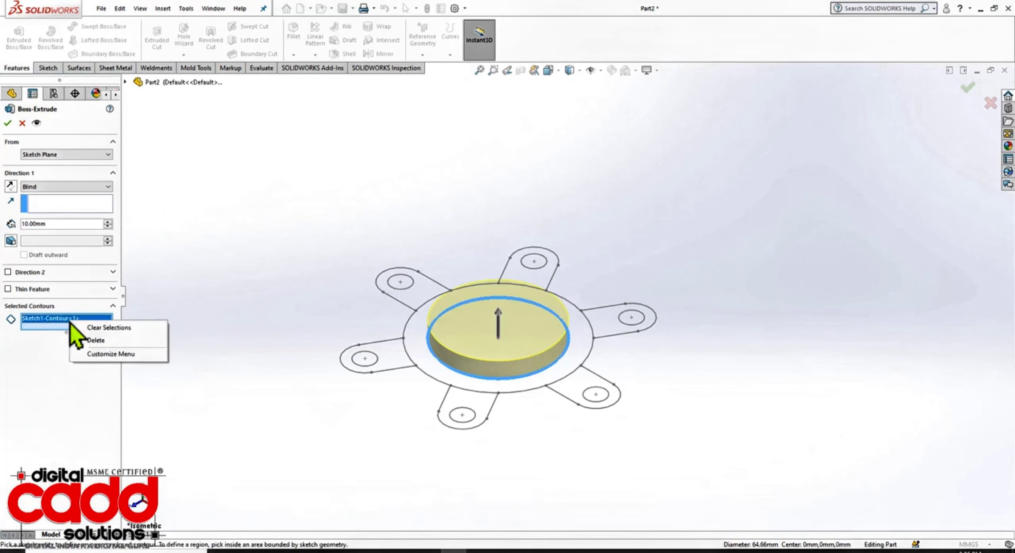
click(96, 329)
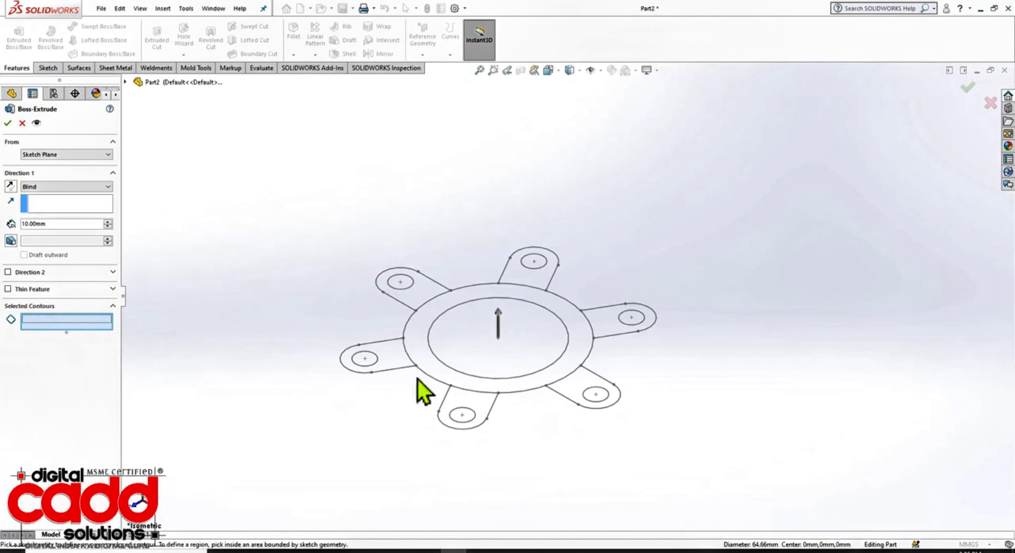
click(567, 369)
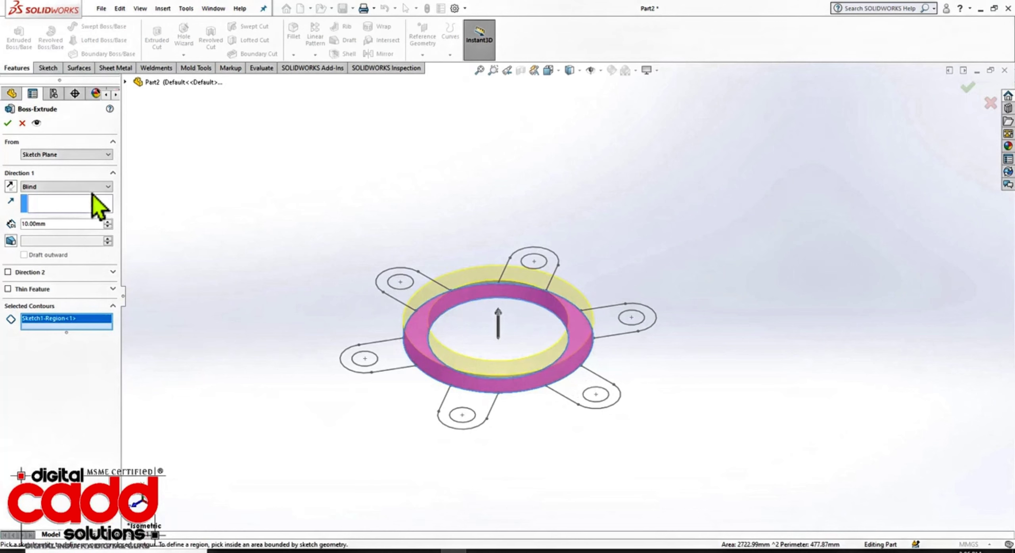
- Set the ring's blind extrusion depth to 90 mm and complete the hollow cylinder
click(107, 221)
click(108, 222)
click(107, 221)
click(107, 221)
click(107, 221)
click(107, 221)
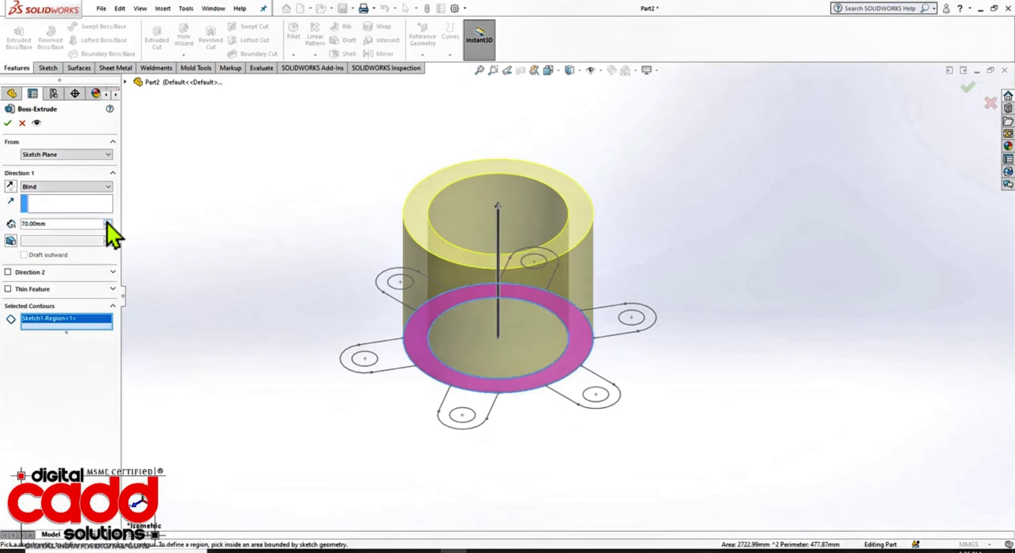
click(107, 221)
click(107, 221)
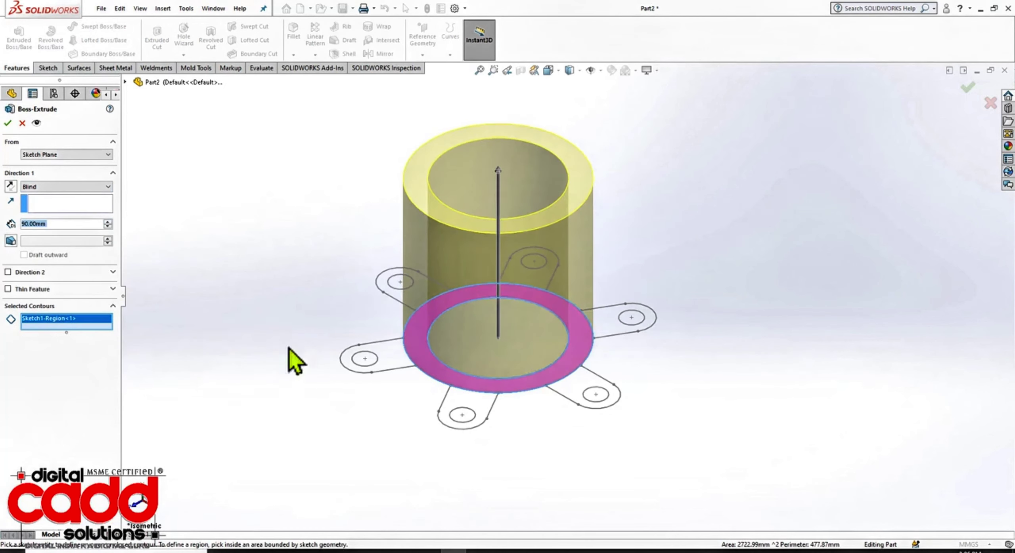
click(8, 123)
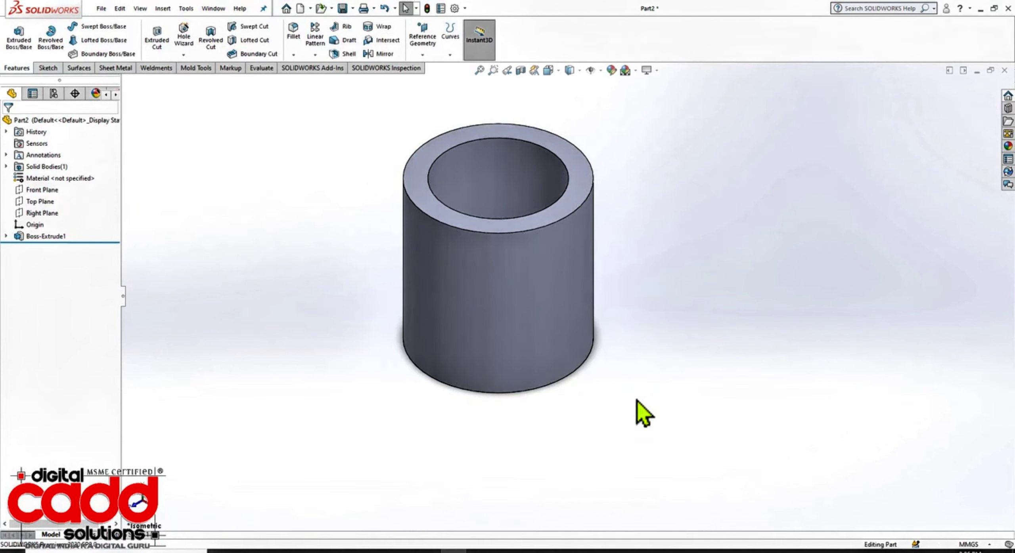
- Expand the cylinder's extrude feature in the model history and show its absorbed Sketch1
click(6, 236)
click(36, 251)
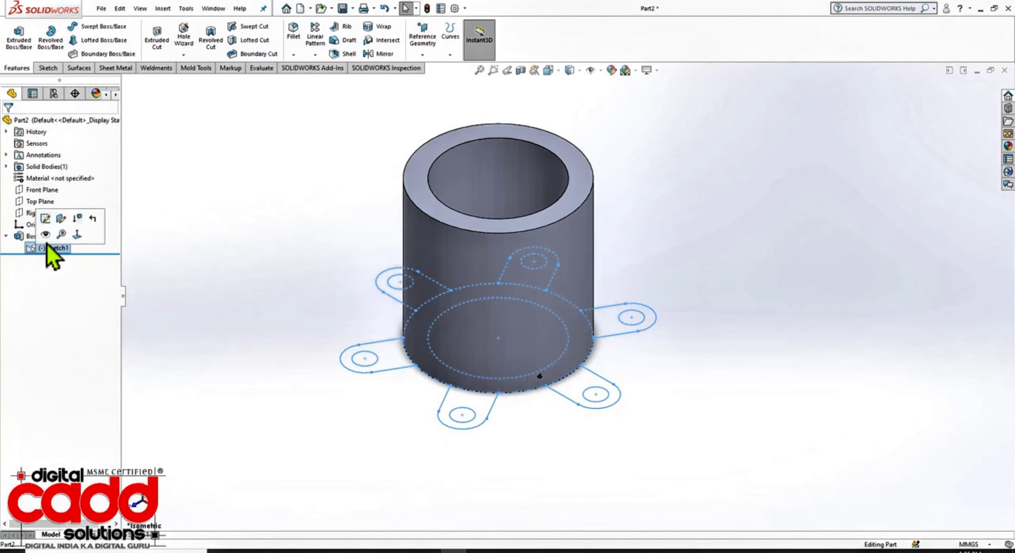
click(46, 236)
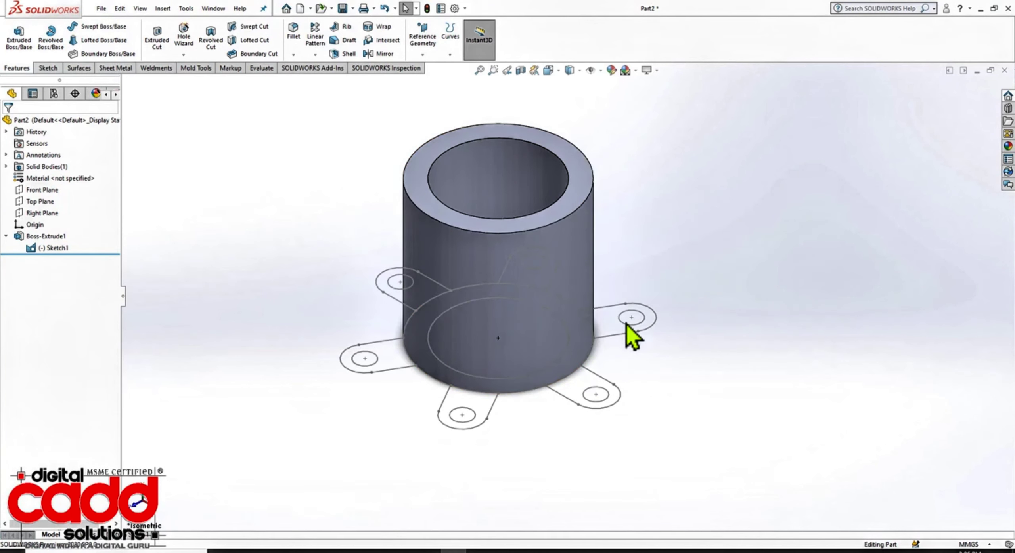
- Hide Sketch1 and show it again
click(42, 248)
click(50, 228)
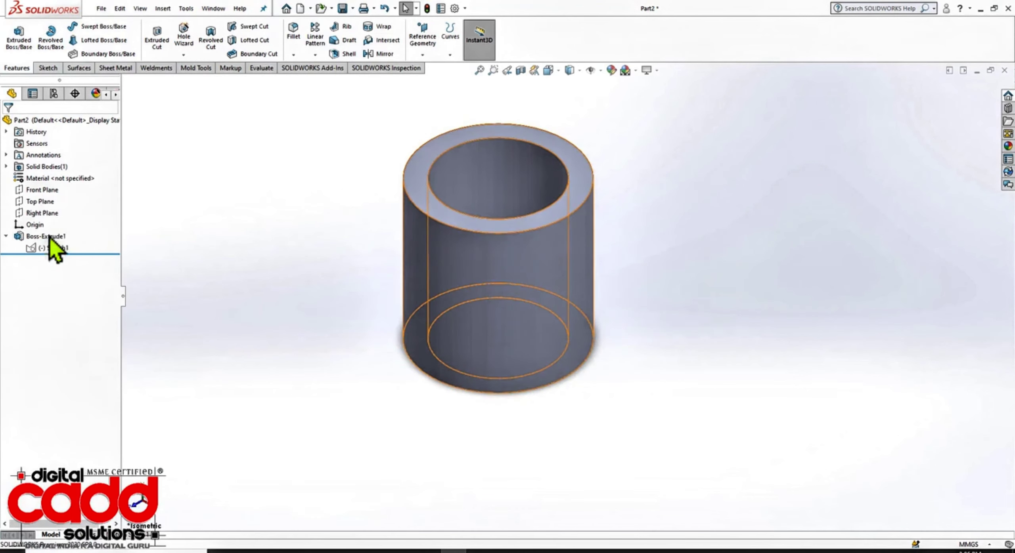
click(40, 250)
click(45, 229)
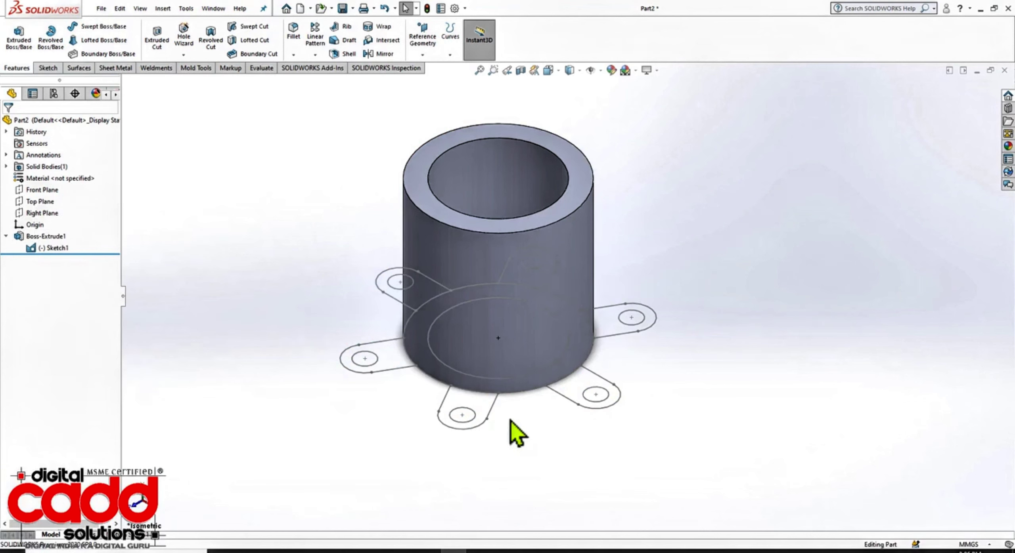
- Start another Extruded Boss from Sketch1 by picking a front lug's outline, and delete that contour from the selected contours
mouse_move(668, 447)
middle_down()
mouse_move(679, 380)
mouse_move(662, 416)
mouse_move(650, 380)
mouse_move(639, 425)
middle_up()
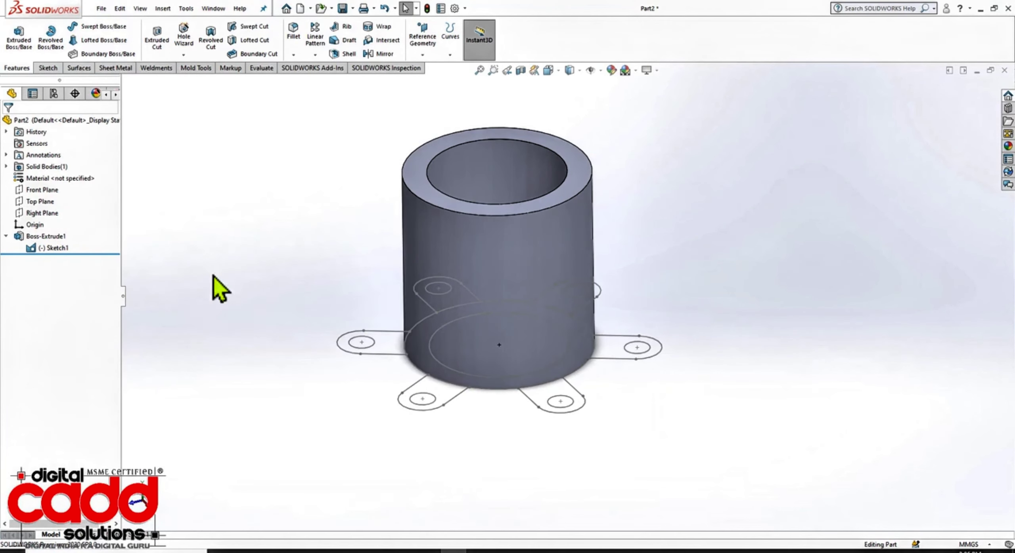
click(20, 42)
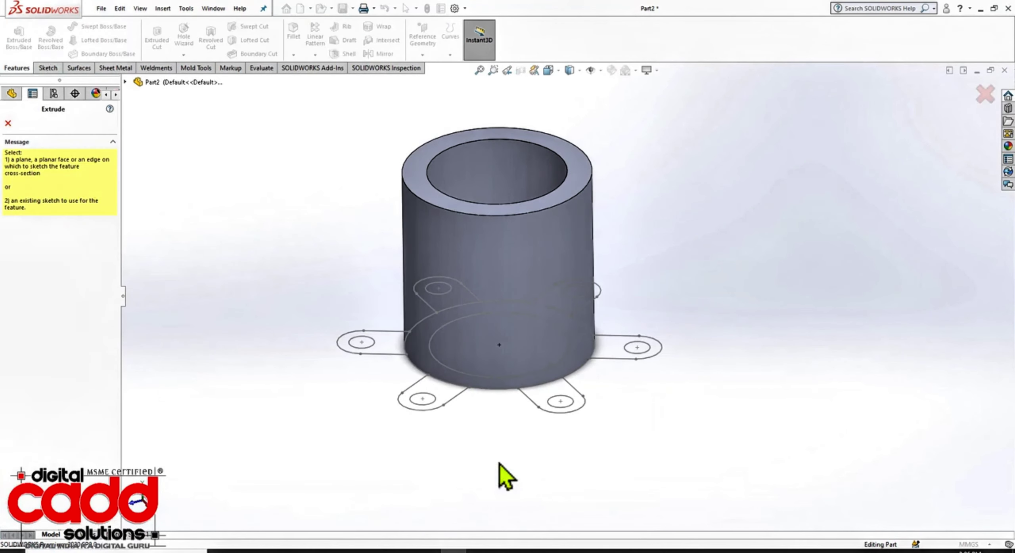
click(458, 400)
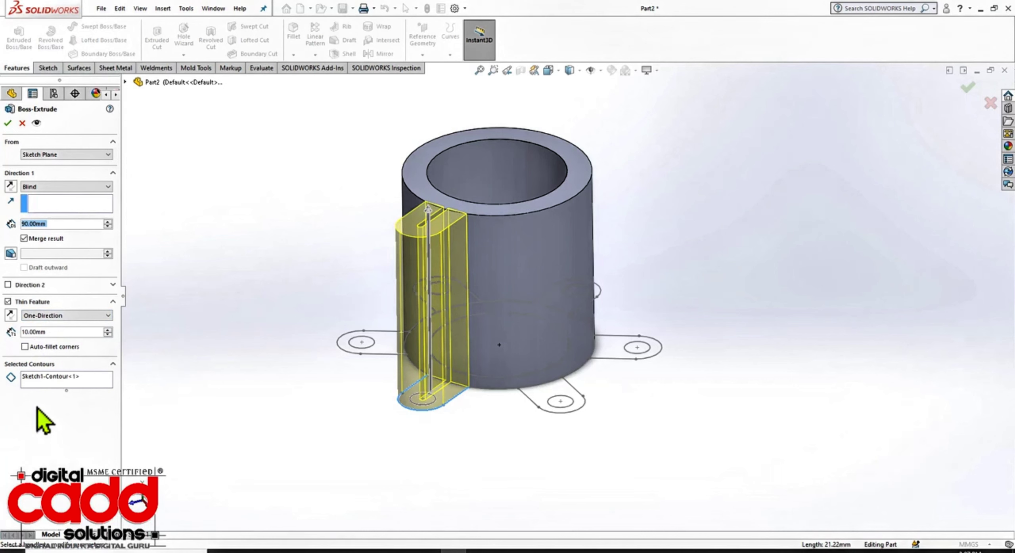
click(51, 379)
right_click(71, 377)
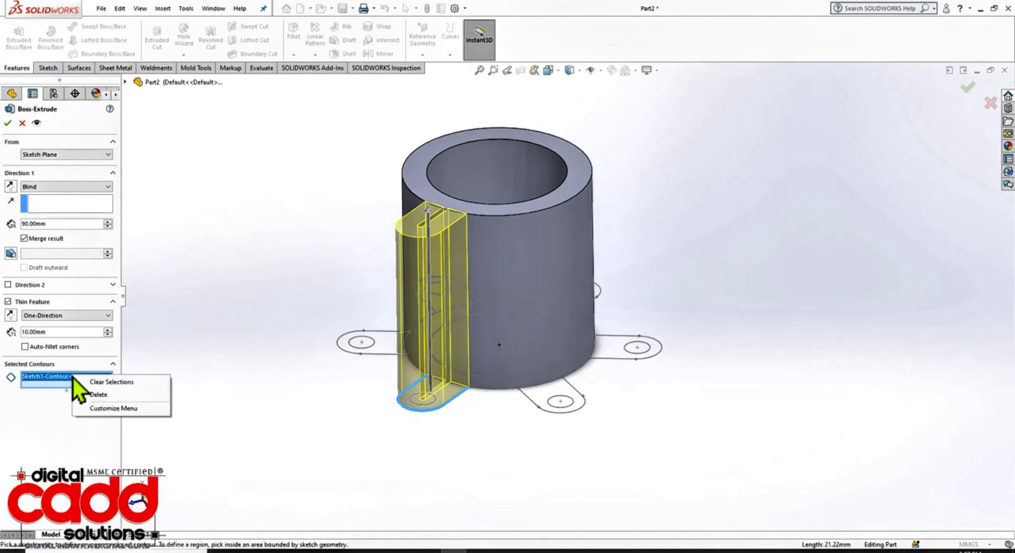
click(102, 394)
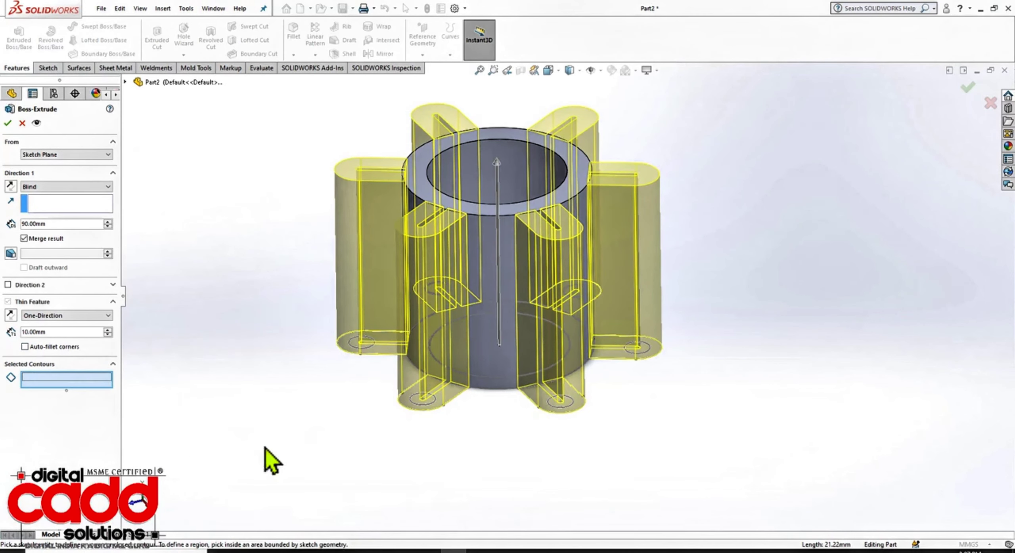
- Pick the six lug regions around the cylinder as the extrusion's contours and turn off the thin feature
scroll(396, 432, down, 5)
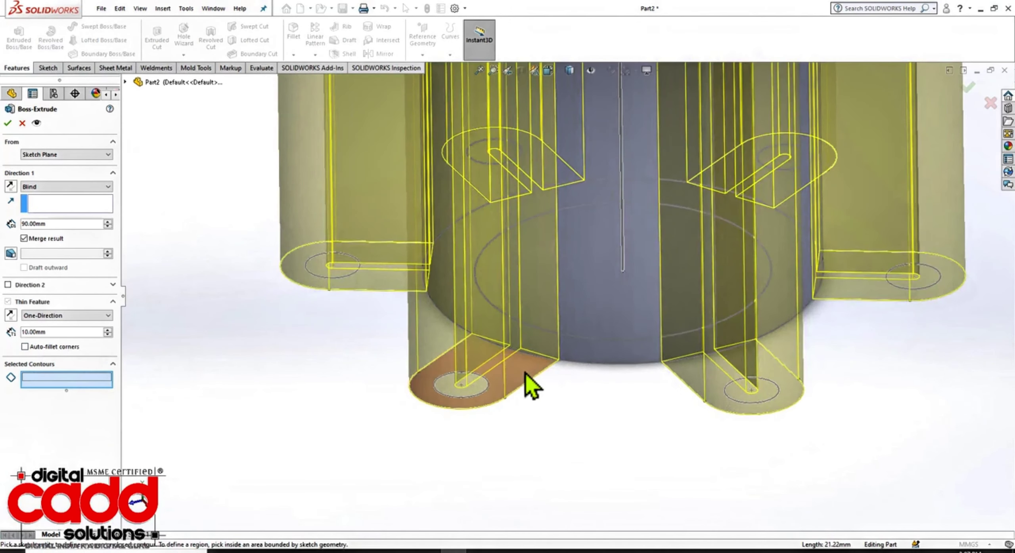
click(525, 372)
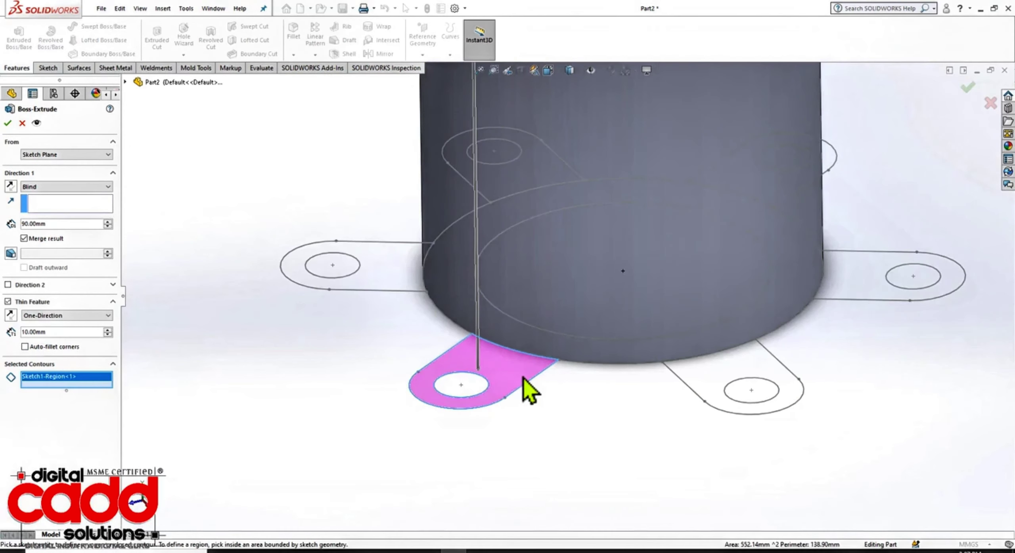
click(717, 381)
click(389, 286)
scroll(596, 412, up, 5)
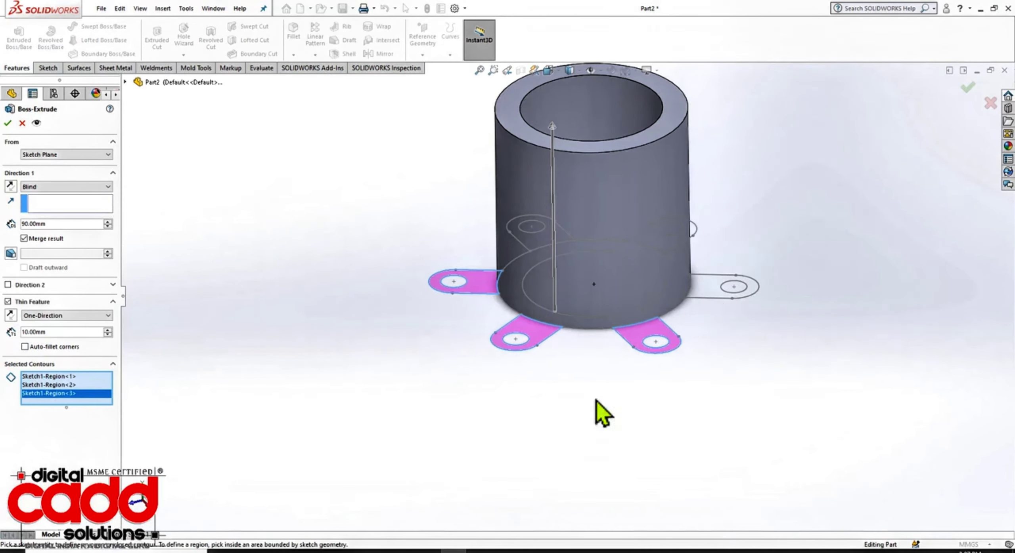
click(710, 281)
mouse_move(741, 347)
middle_down()
mouse_move(671, 331)
mouse_move(646, 461)
mouse_move(705, 345)
middle_up()
click(704, 315)
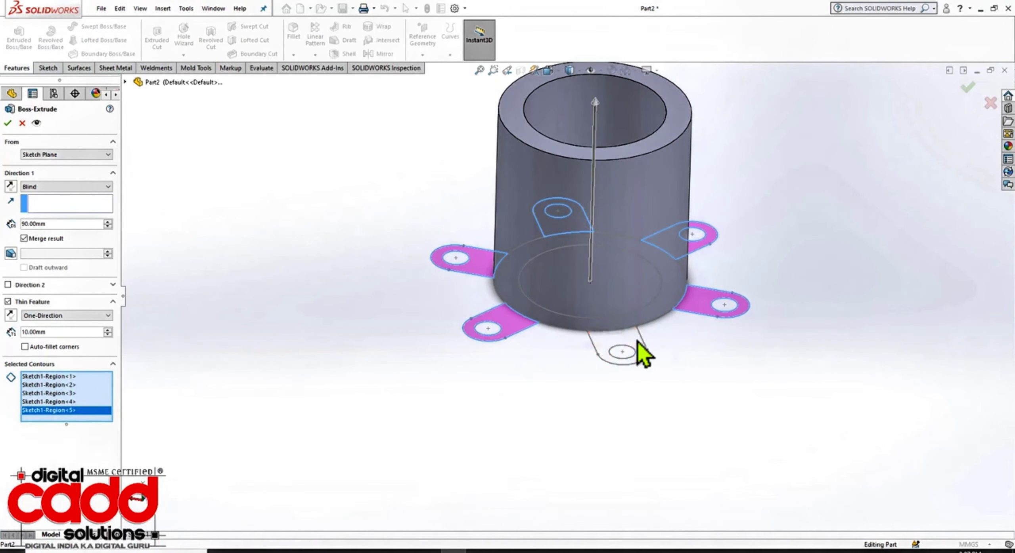
click(638, 350)
click(8, 302)
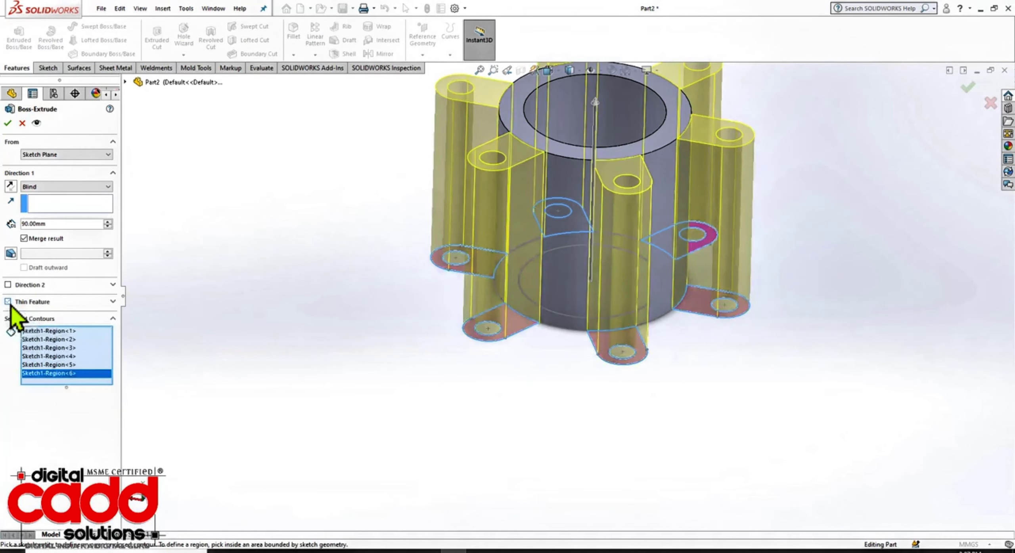
- Set the lugs' blind extrusion depth to 10 mm and complete the boss
click(108, 228)
click(108, 228)
click(108, 228)
click(108, 227)
click(108, 227)
click(108, 227)
click(108, 228)
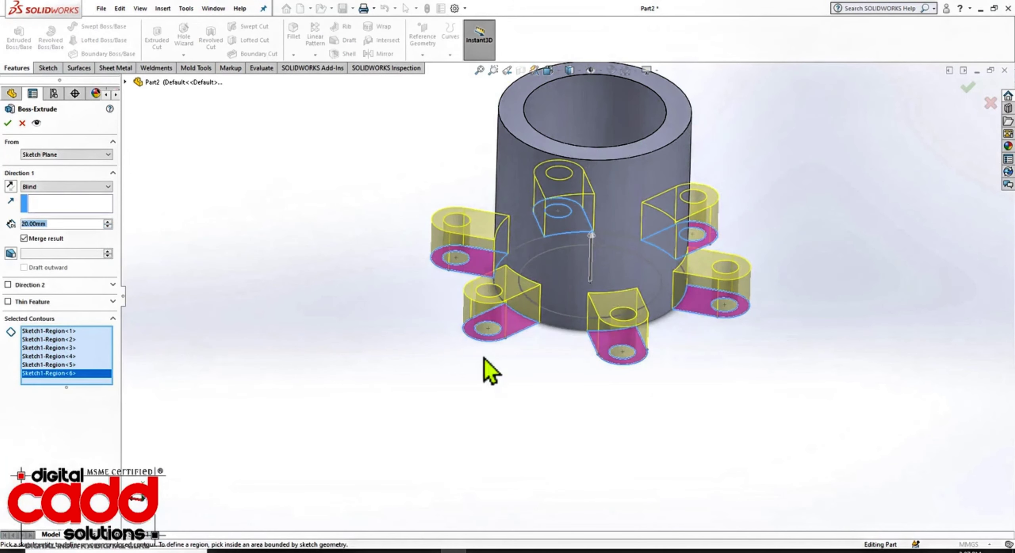
scroll(71, 227, down, 1)
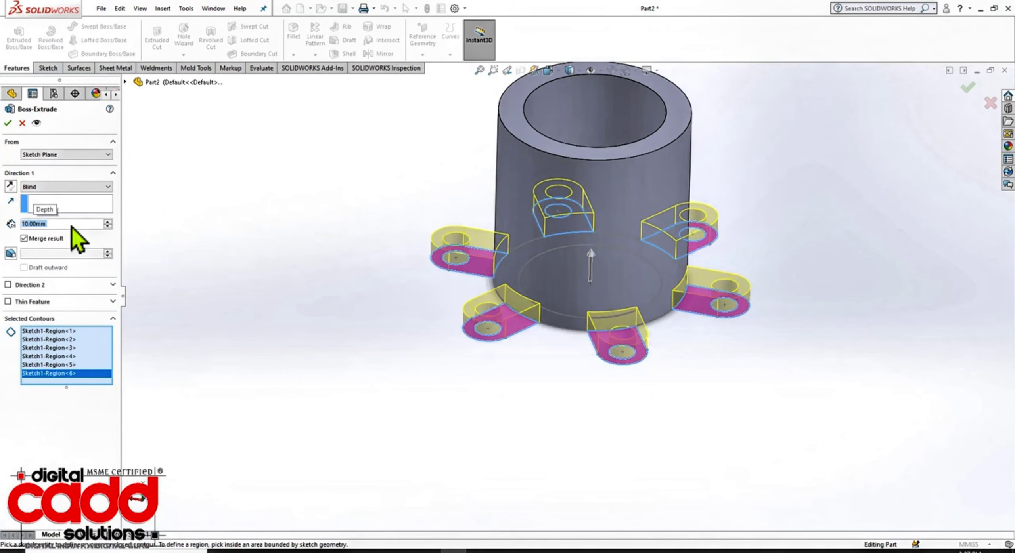
click(8, 123)
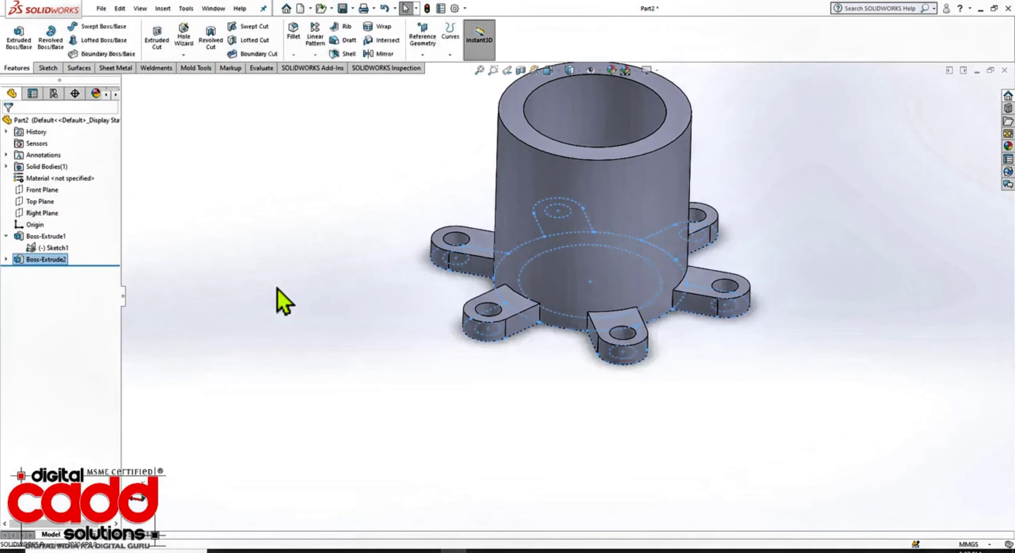
- Hide Sketch1 and show the finished model in the isometric view
click(64, 249)
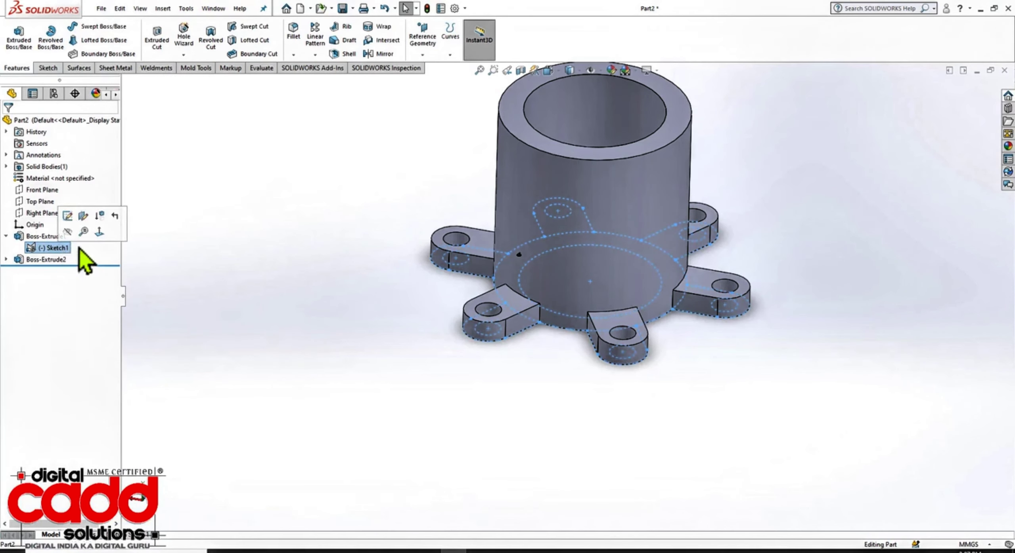
click(469, 415)
mouse_move(669, 431)
middle_down()
mouse_move(754, 446)
mouse_move(762, 370)
mouse_move(725, 441)
mouse_move(675, 424)
mouse_move(720, 440)
middle_up()
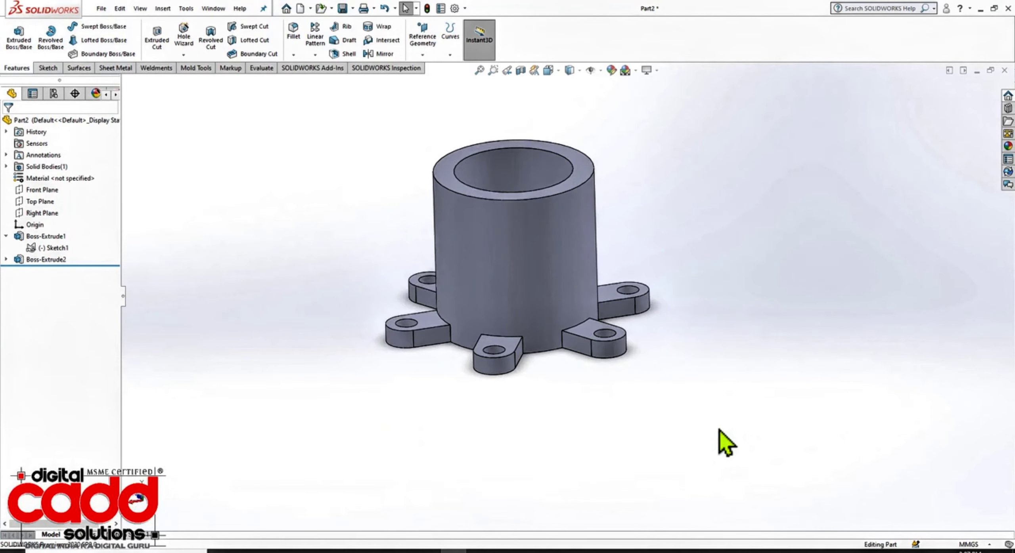
key(space)
click(831, 469)
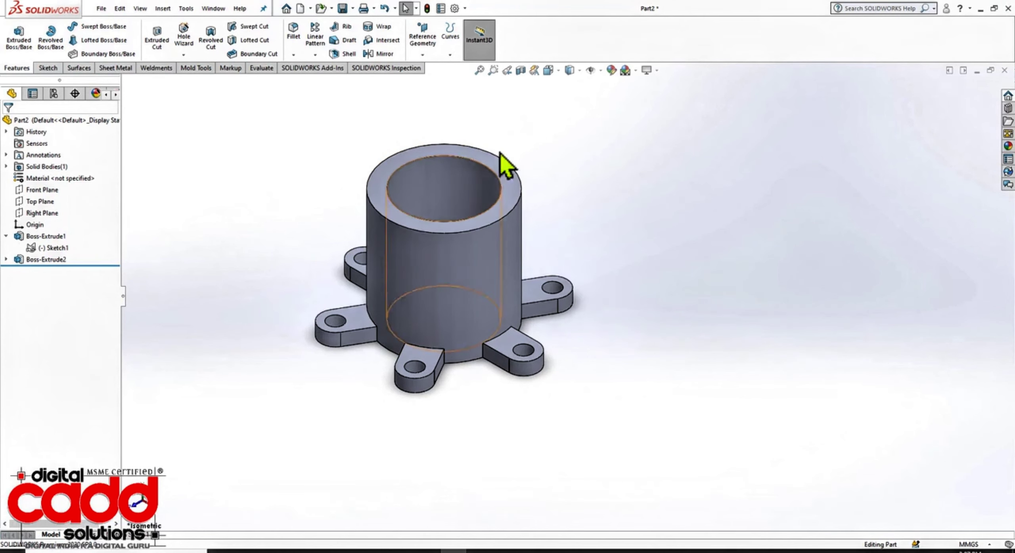
scroll(495, 174, down, 2)
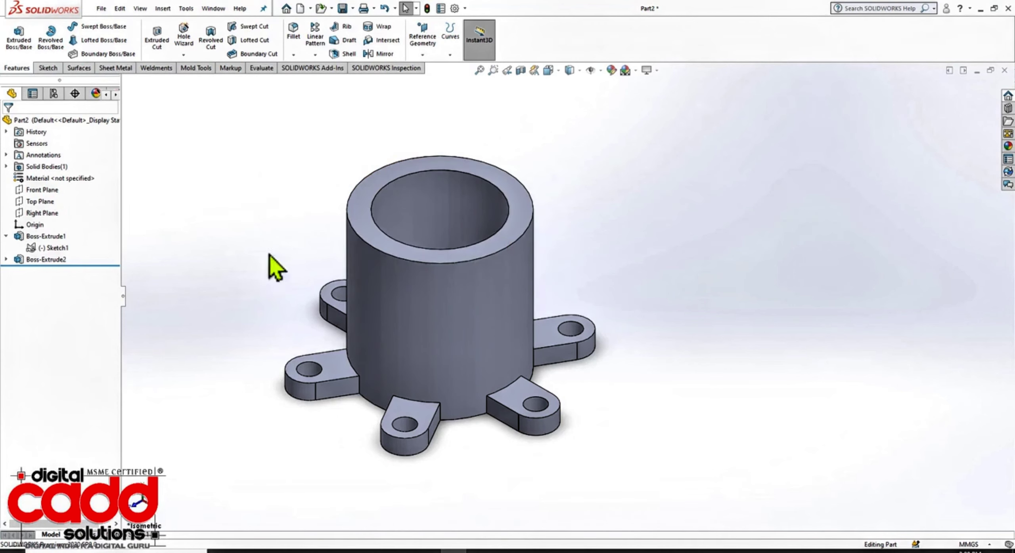
- Switch to the PDF manual to consult its Convert Entities section, and return to the SOLIDWORKS model
click(298, 551)
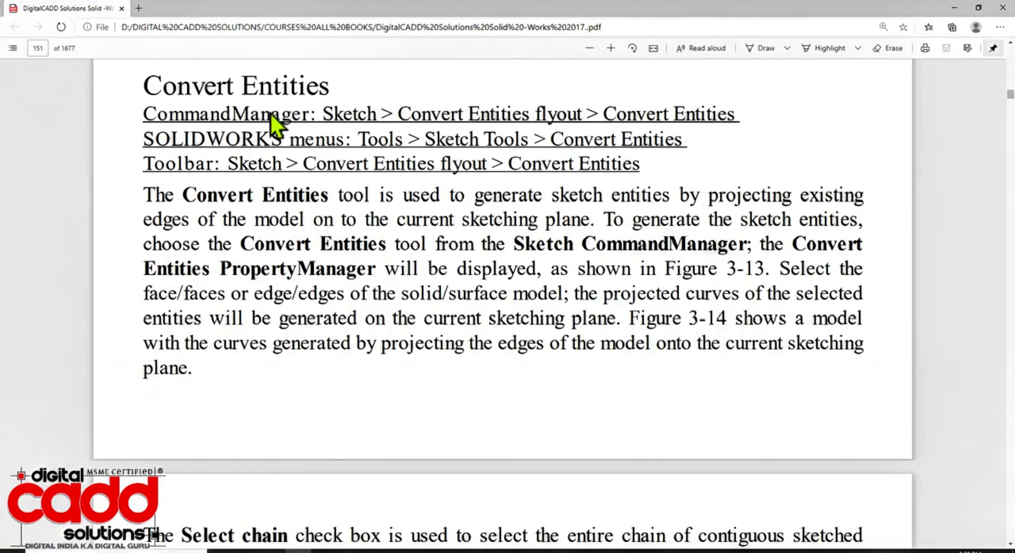
click(453, 552)
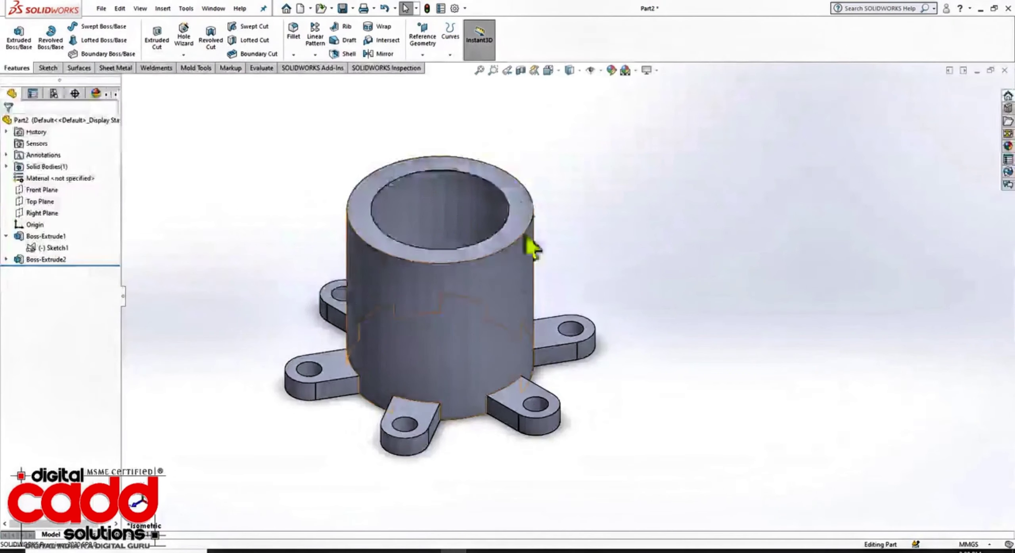
scroll(505, 203, up, 3)
scroll(528, 218, down, 2)
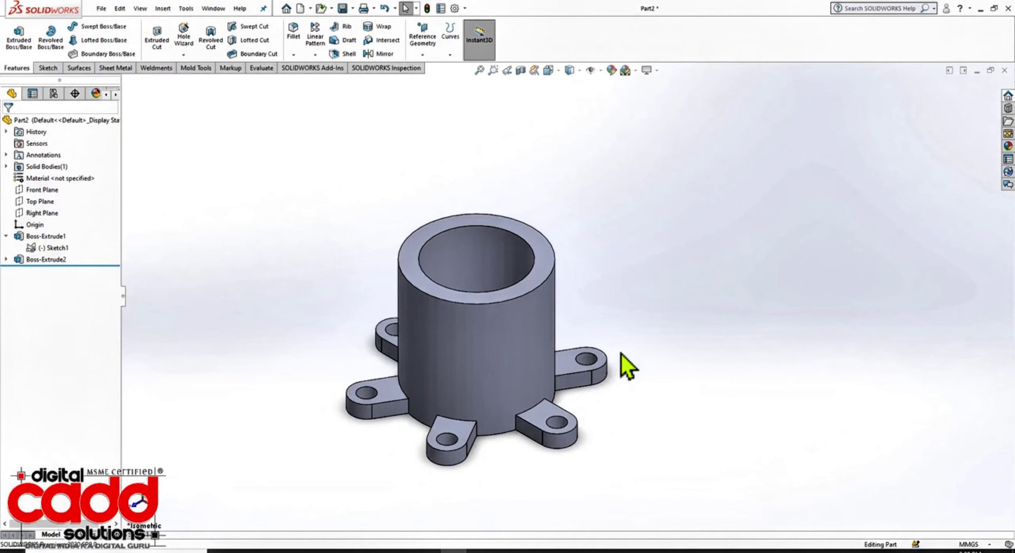
scroll(634, 345, down, 2)
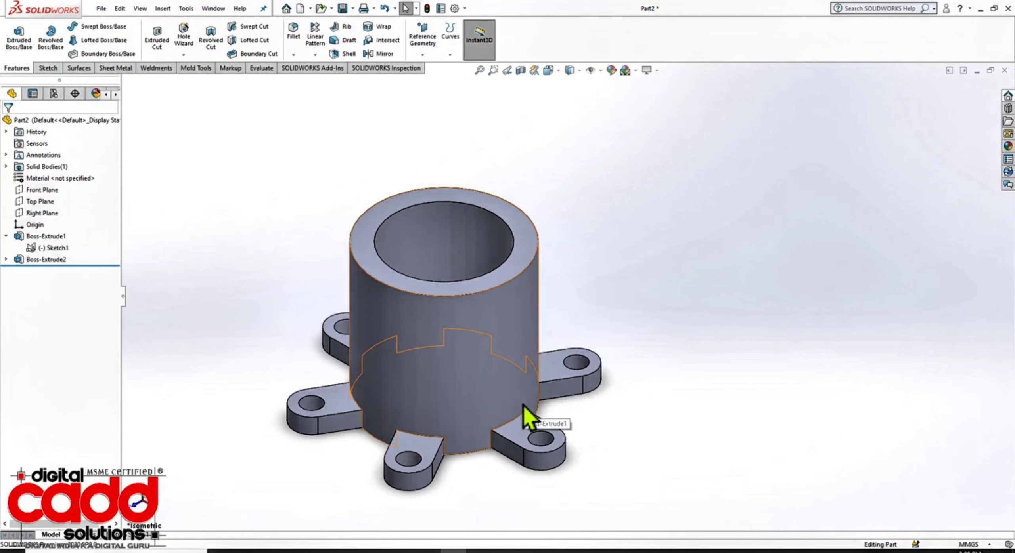
- Start a new sketch on the cylinder's top ring face and view it normal to the sketch plane
middle_drag(644, 442, 633, 399)
middle_drag(575, 305, 584, 397)
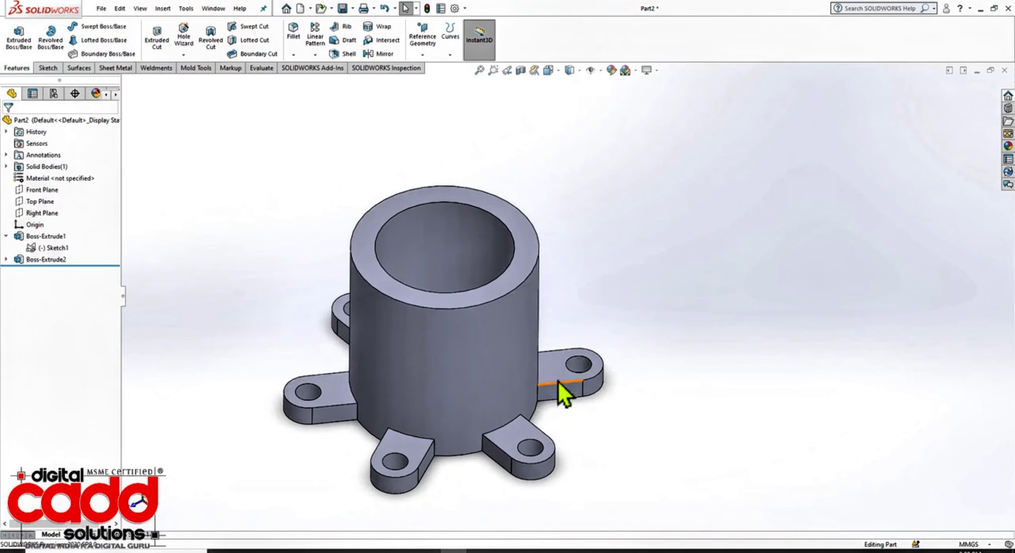
click(526, 239)
click(571, 207)
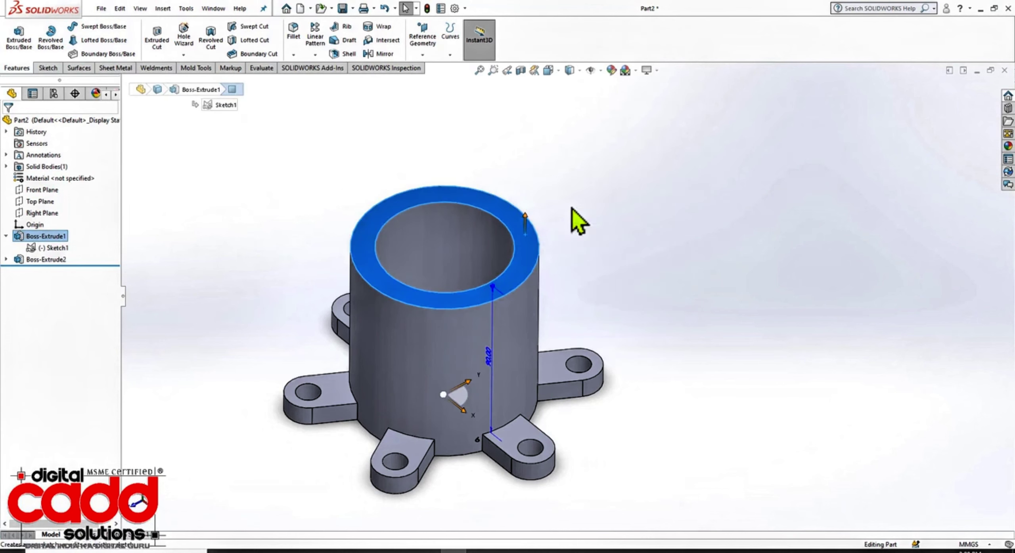
key(space)
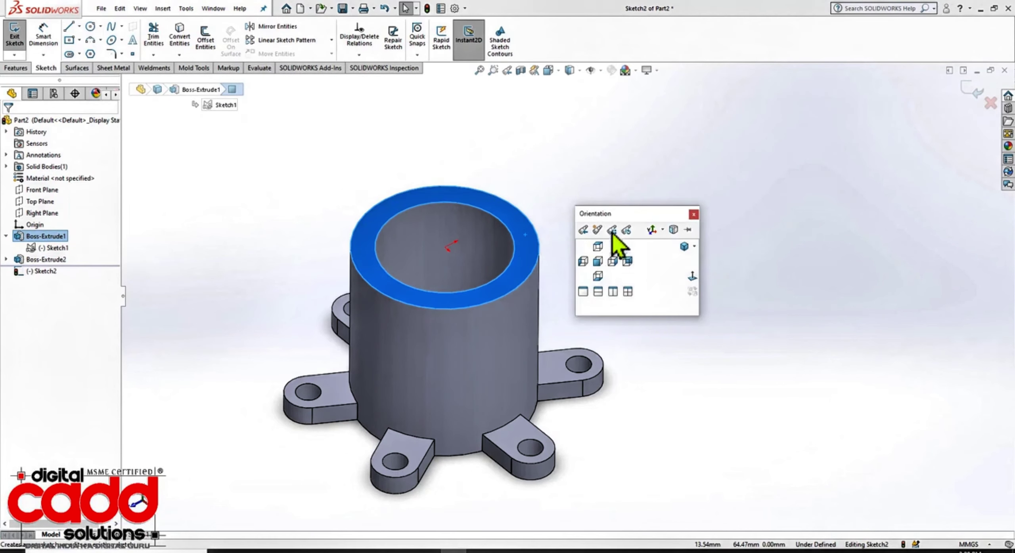
click(693, 279)
click(868, 329)
scroll(766, 381, up, 3)
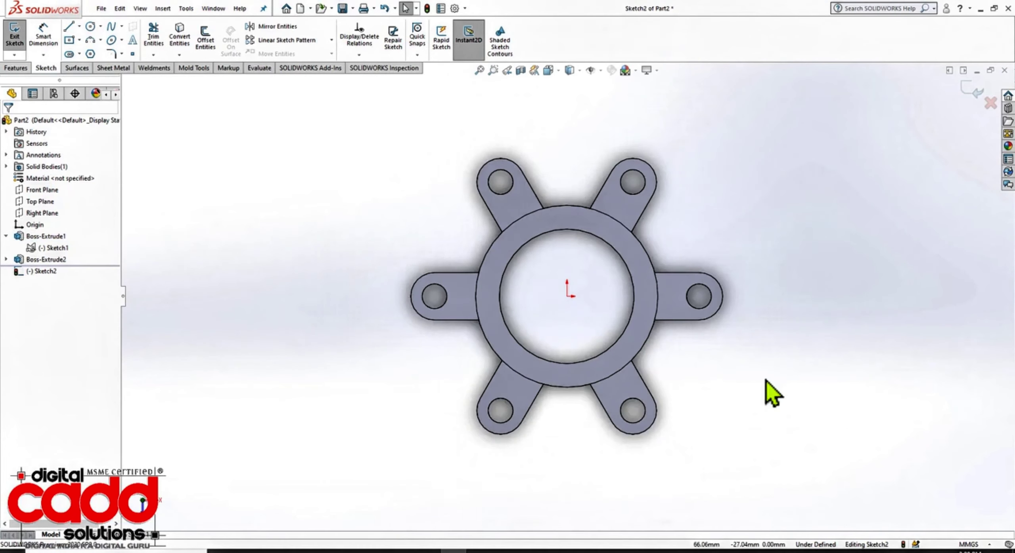
scroll(810, 288, down, 3)
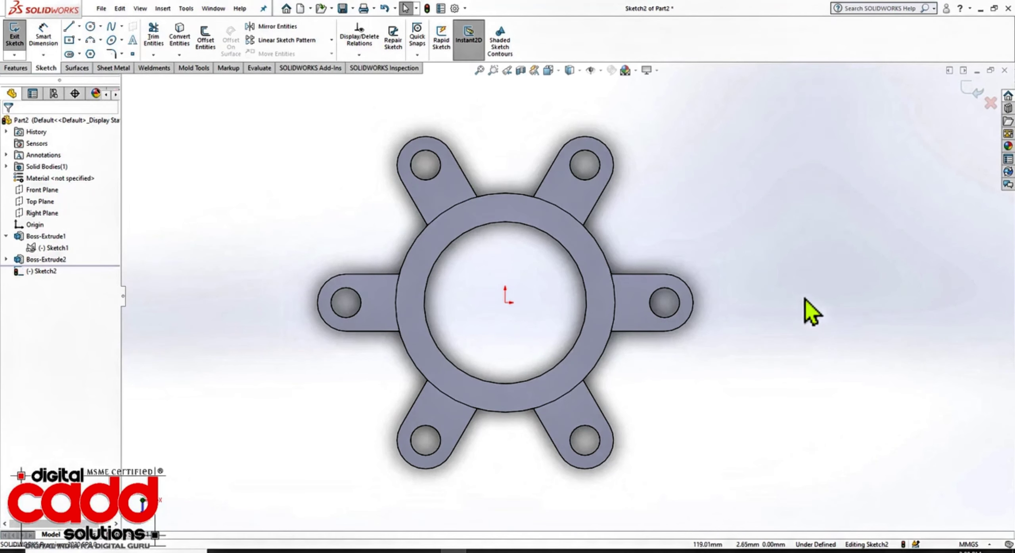
- Convert the top ring face and the six lug faces into entities of the current sketch
click(180, 40)
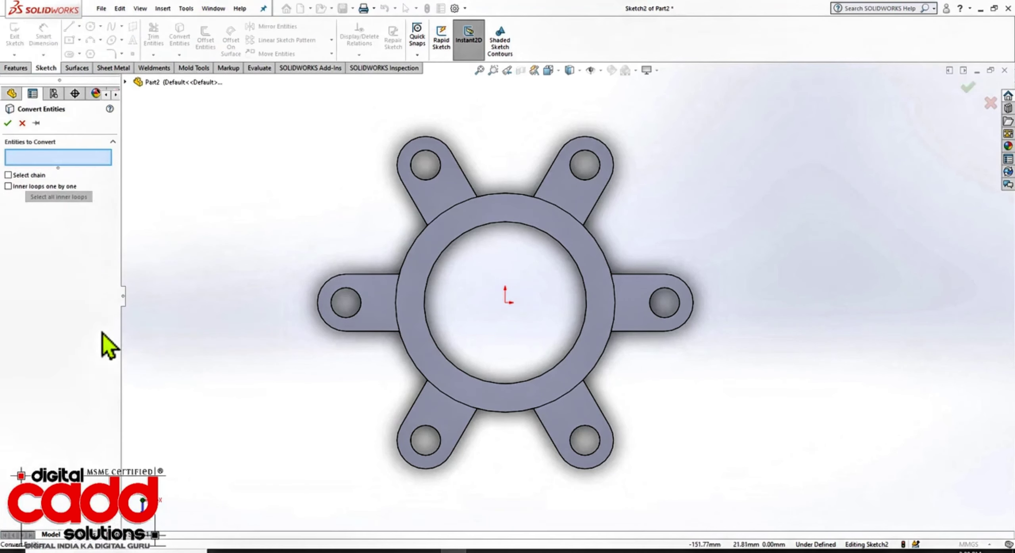
click(533, 215)
click(579, 214)
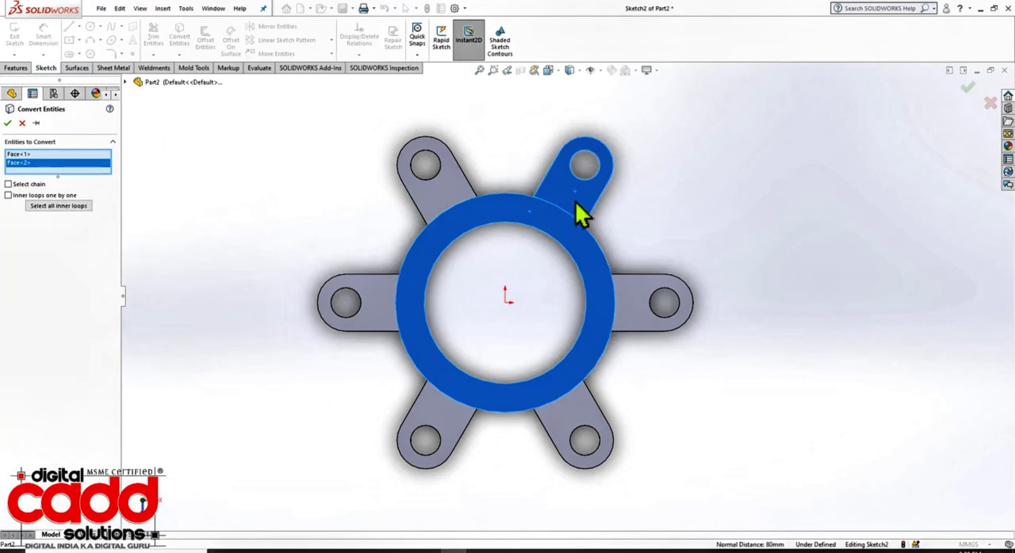
click(632, 303)
click(580, 417)
click(438, 400)
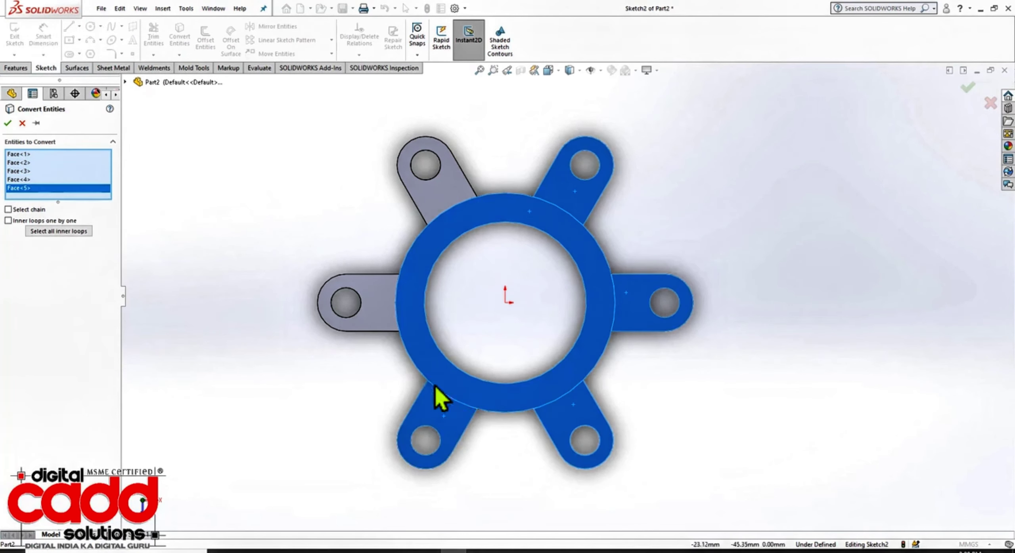
click(378, 326)
click(450, 200)
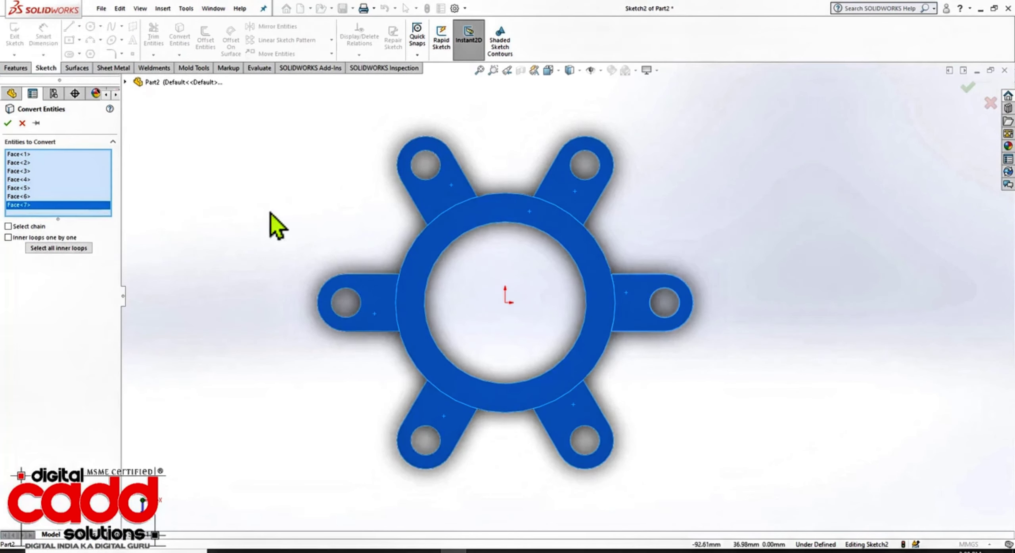
click(11, 126)
mouse_move(716, 435)
middle_down()
mouse_move(675, 283)
mouse_move(569, 379)
mouse_move(611, 454)
mouse_move(782, 412)
middle_up()
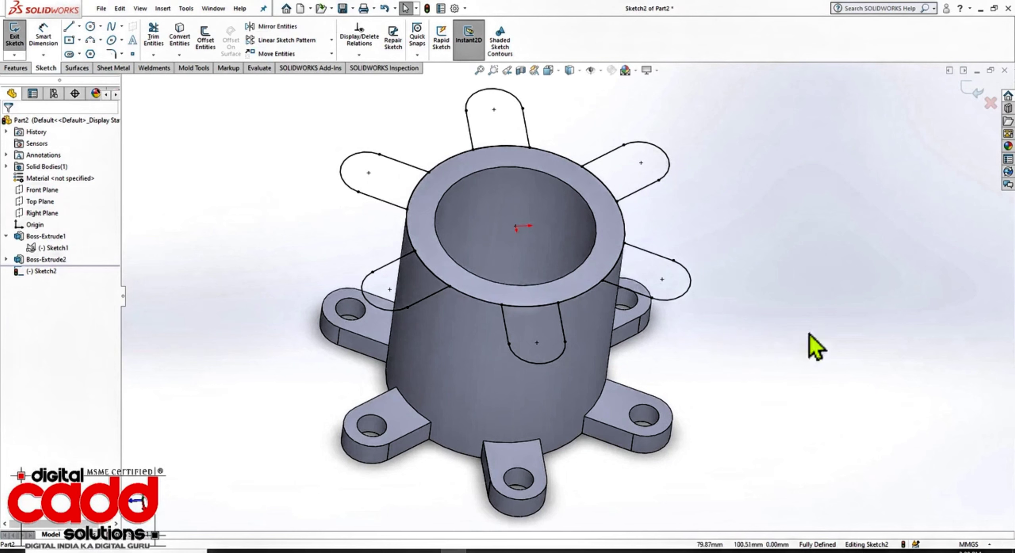
- Convert the hole edges of the three left-hand lugs and the lower-right lug plus the cylinder's bore edge, and exit the sketch
key(space)
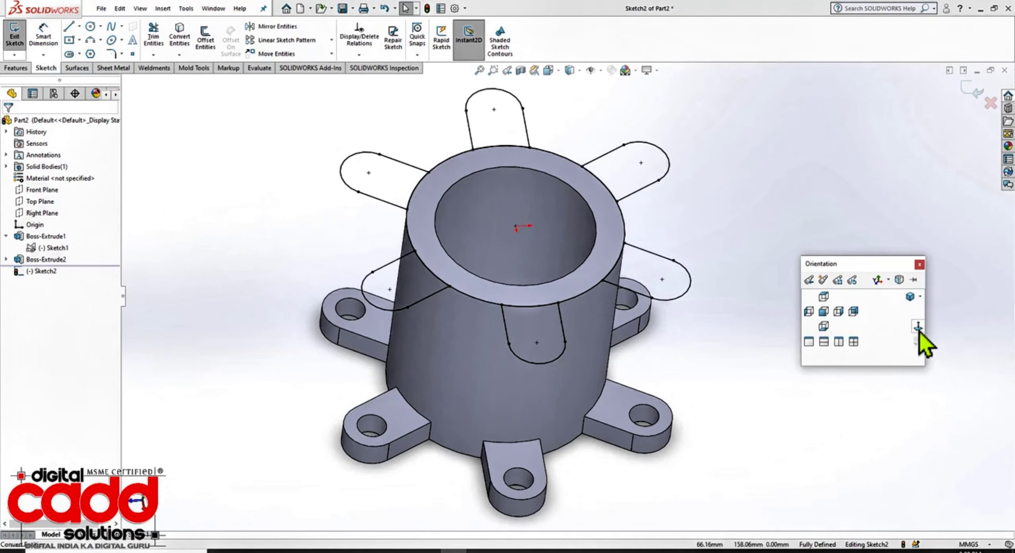
click(917, 332)
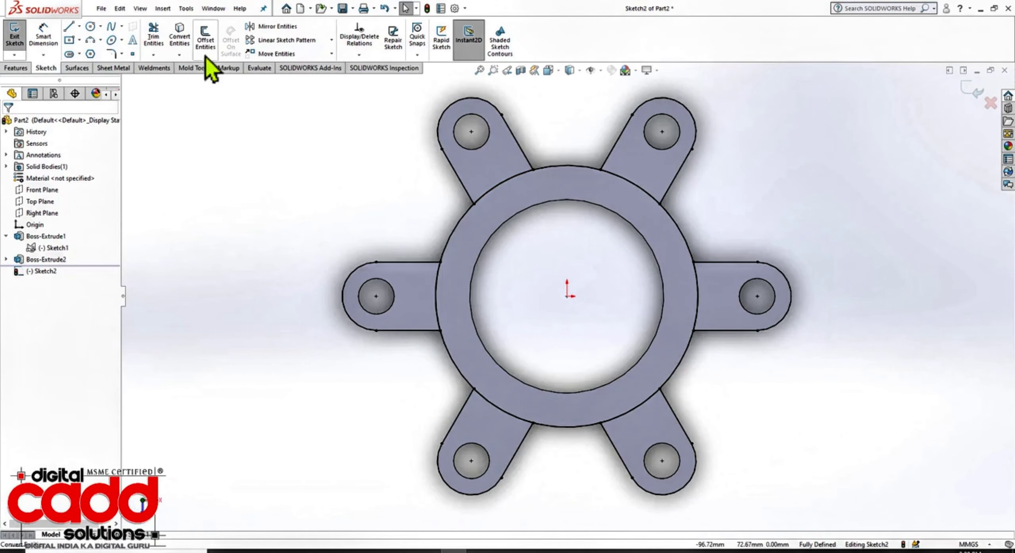
click(183, 39)
click(480, 146)
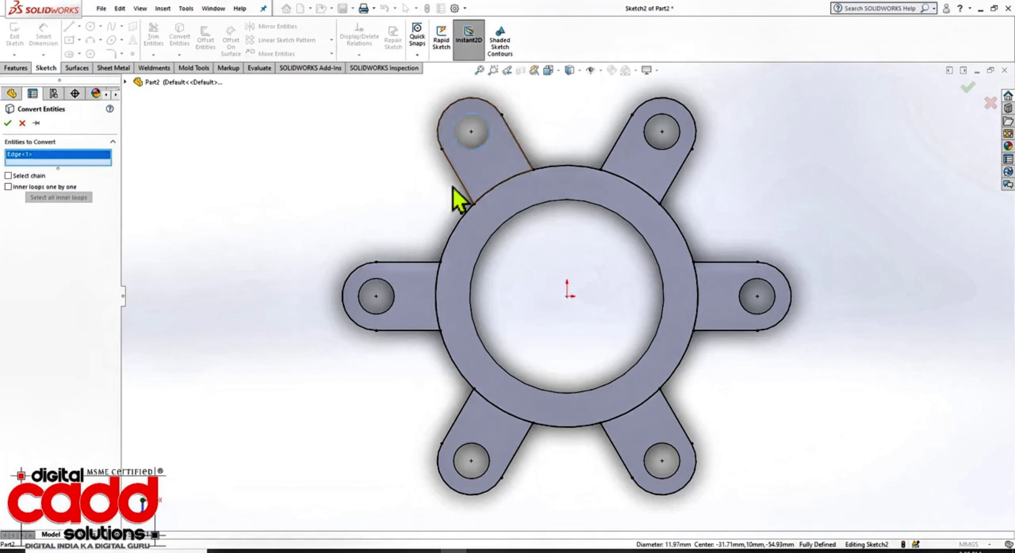
click(393, 301)
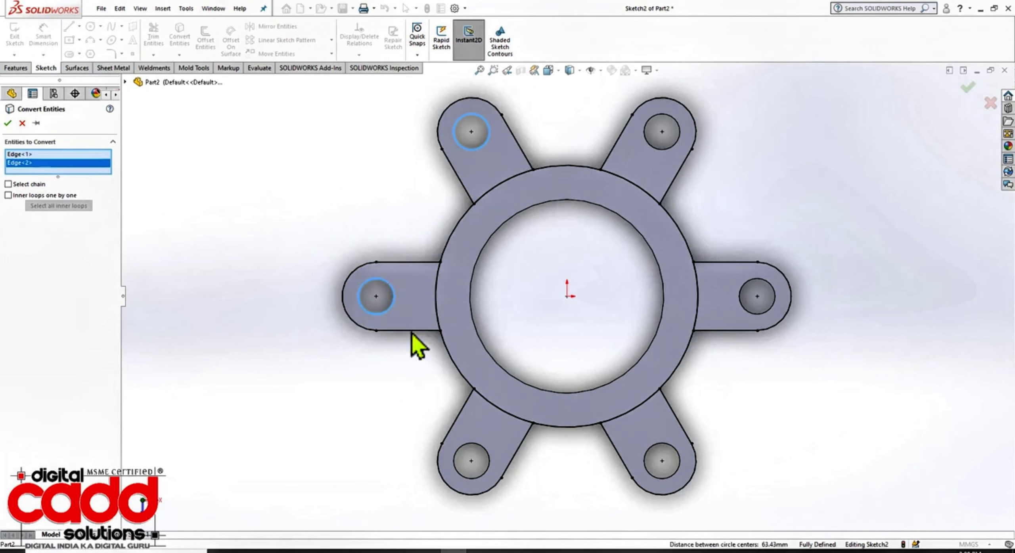
click(488, 463)
click(677, 477)
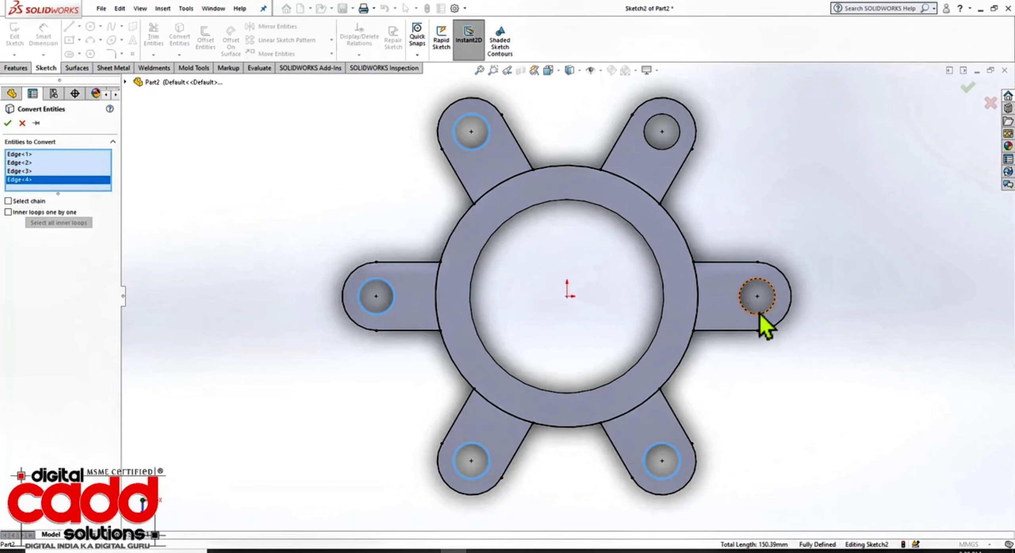
click(663, 283)
click(967, 87)
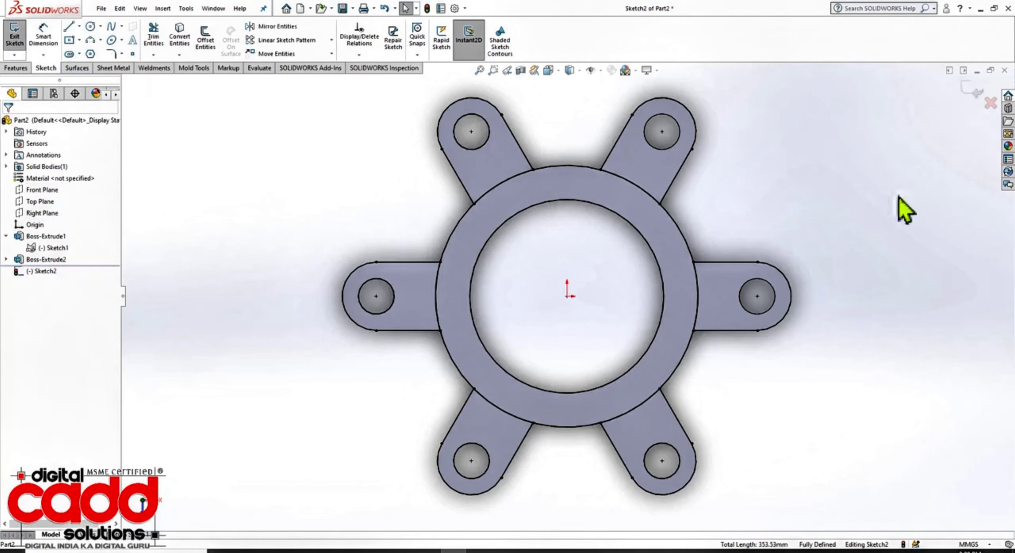
click(969, 89)
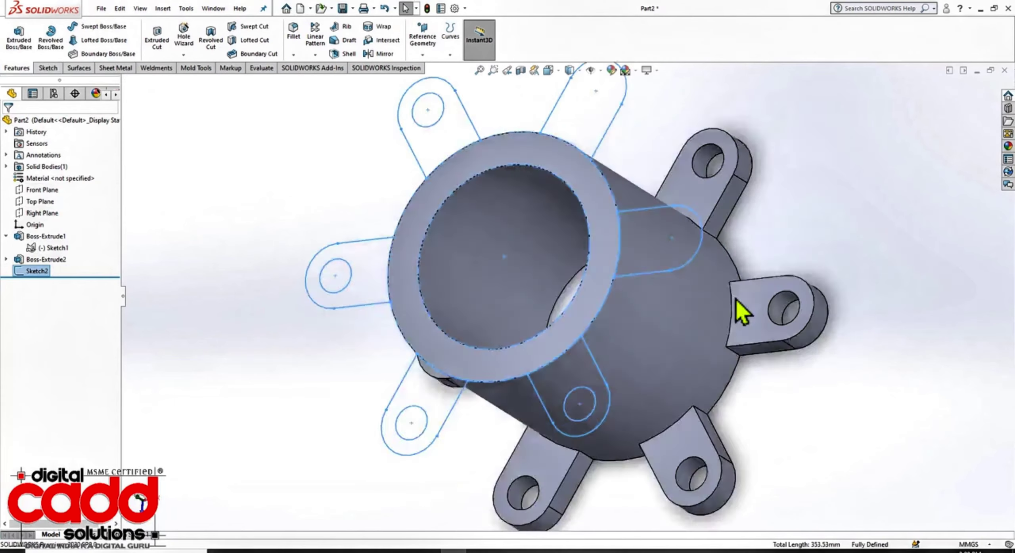
middle_drag(737, 302, 801, 414)
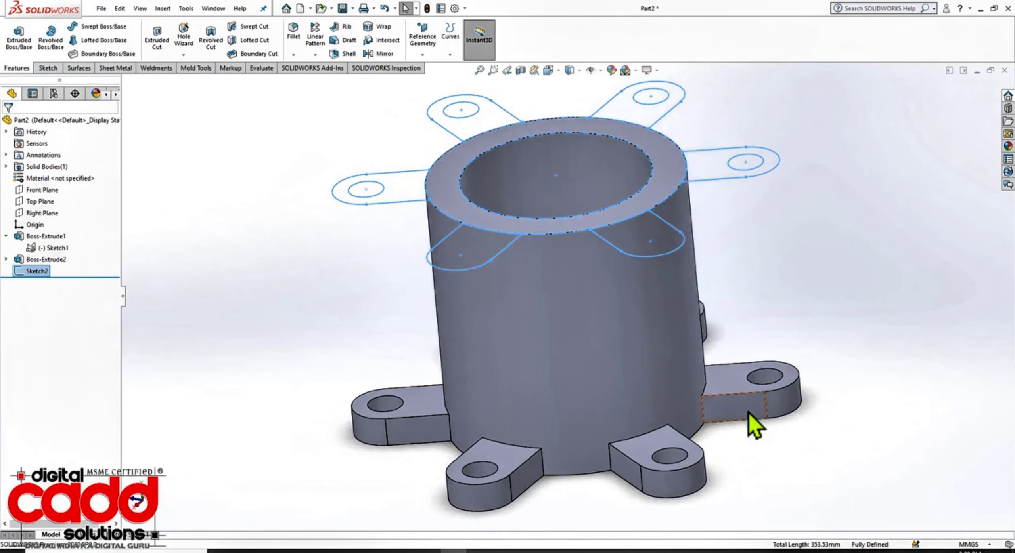
scroll(747, 411, up, 3)
middle_drag(754, 294, 665, 350)
scroll(718, 275, down, 2)
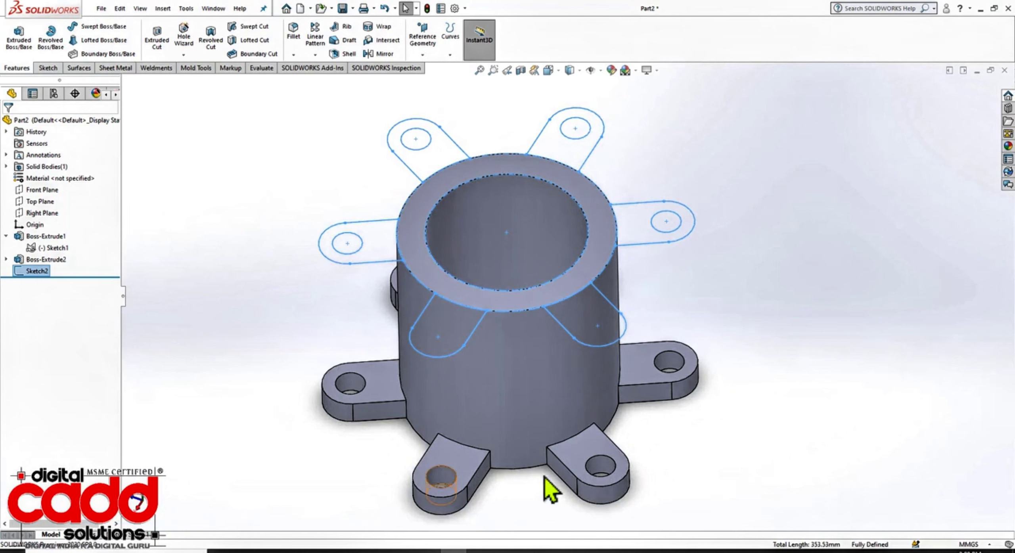
- Reopen the projected sketch, convert the hole edges of the two front lugs into it, and exit the sketch
click(657, 247)
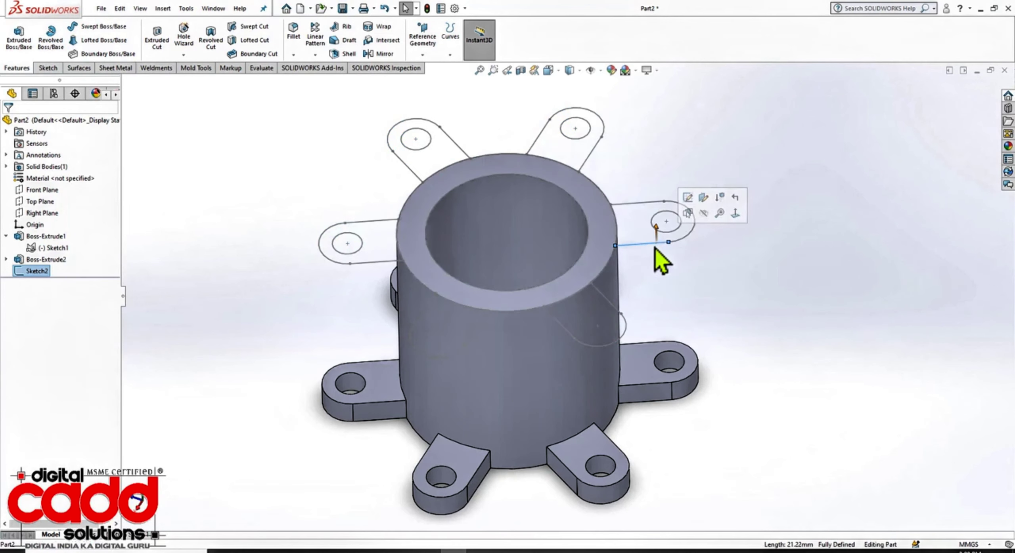
click(690, 201)
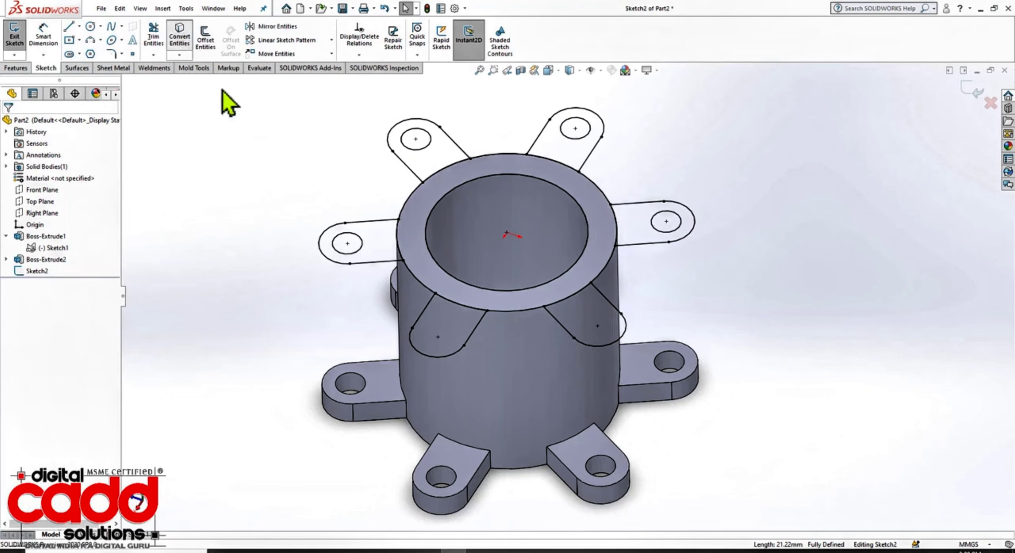
click(616, 472)
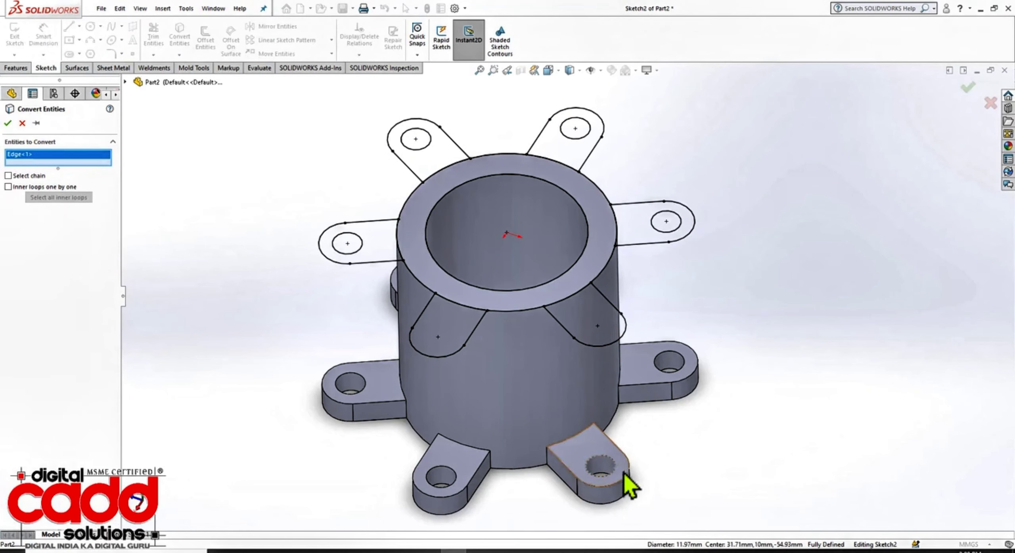
click(459, 479)
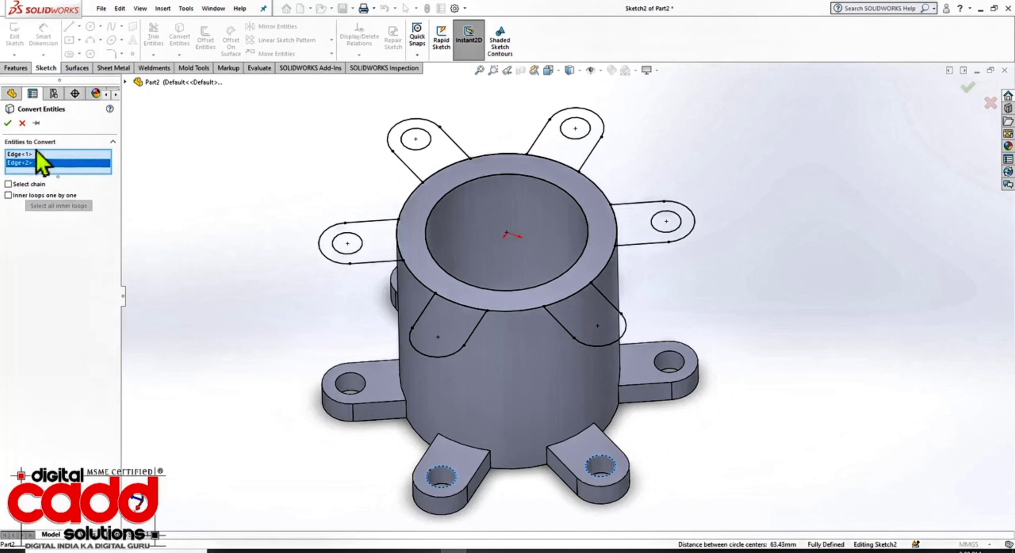
click(7, 123)
mouse_move(650, 337)
middle_down()
mouse_move(670, 289)
mouse_move(656, 383)
mouse_move(676, 249)
mouse_move(668, 342)
middle_up()
click(977, 92)
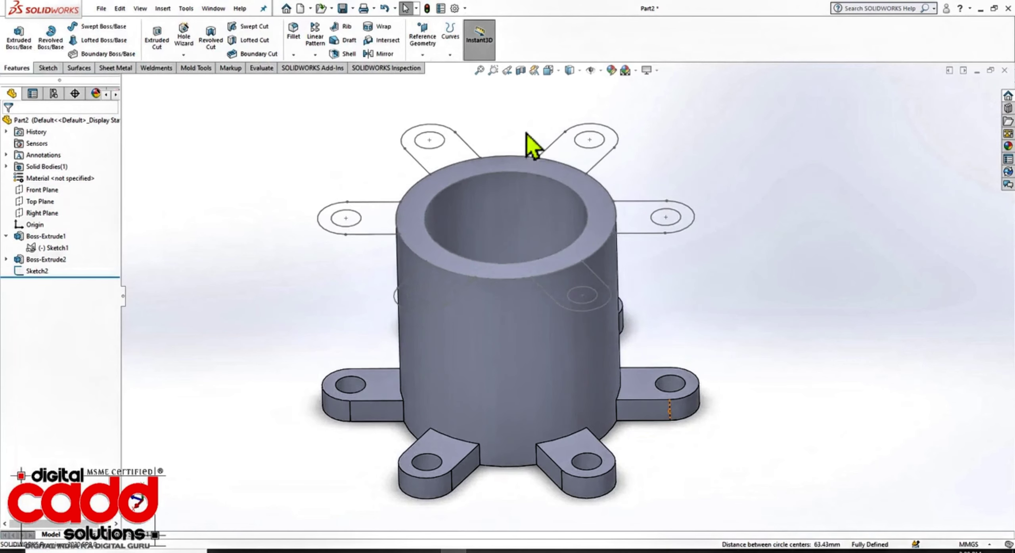
scroll(572, 263, up, 2)
middle_drag(573, 265, 606, 313)
scroll(595, 222, down, 2)
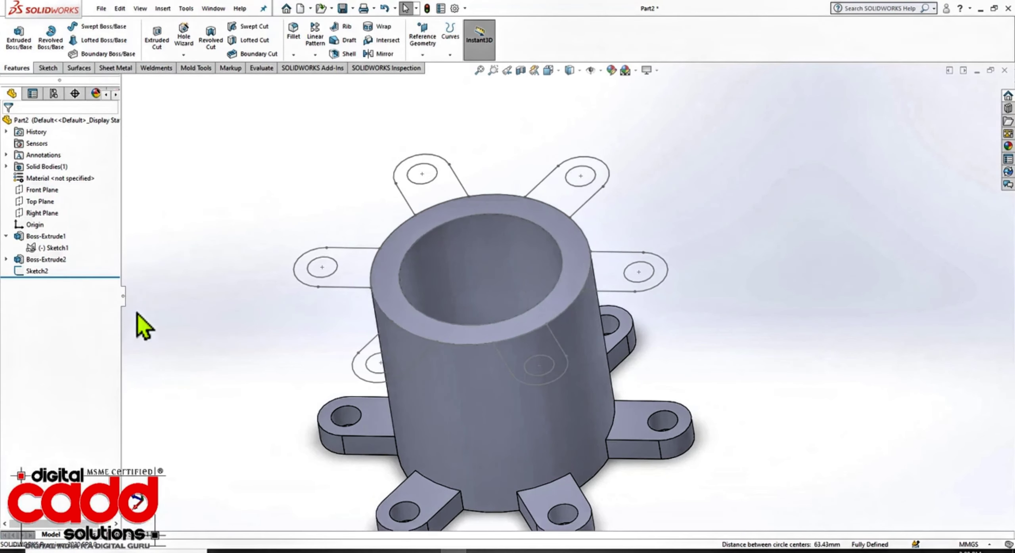
middle_drag(684, 319, 725, 299)
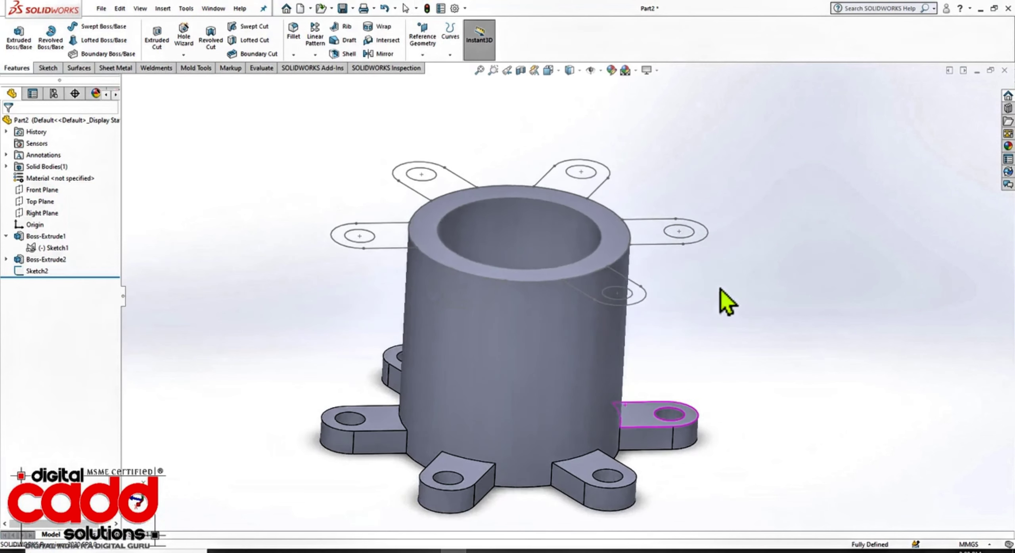
click(38, 273)
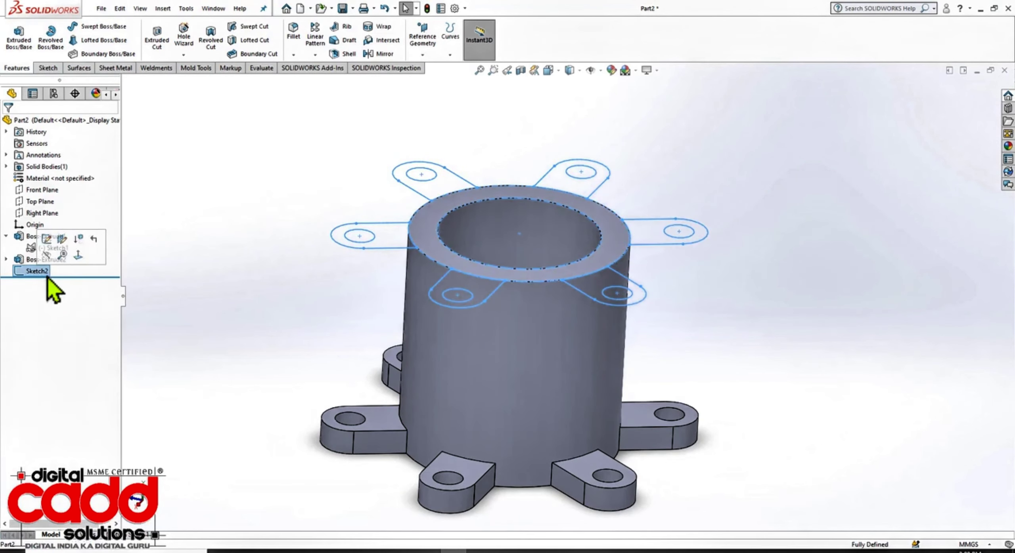
click(20, 34)
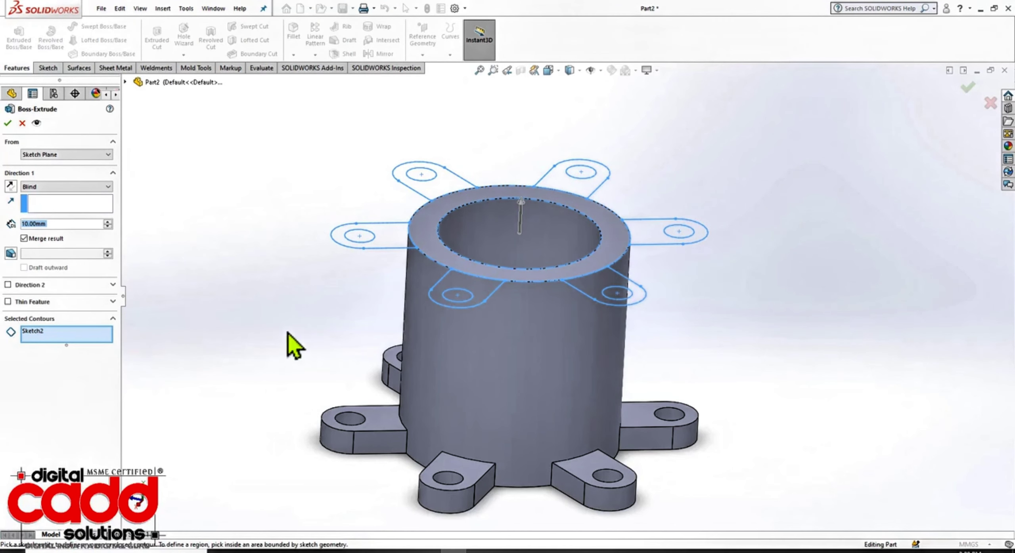
drag(522, 207, 747, 288)
key(Return)
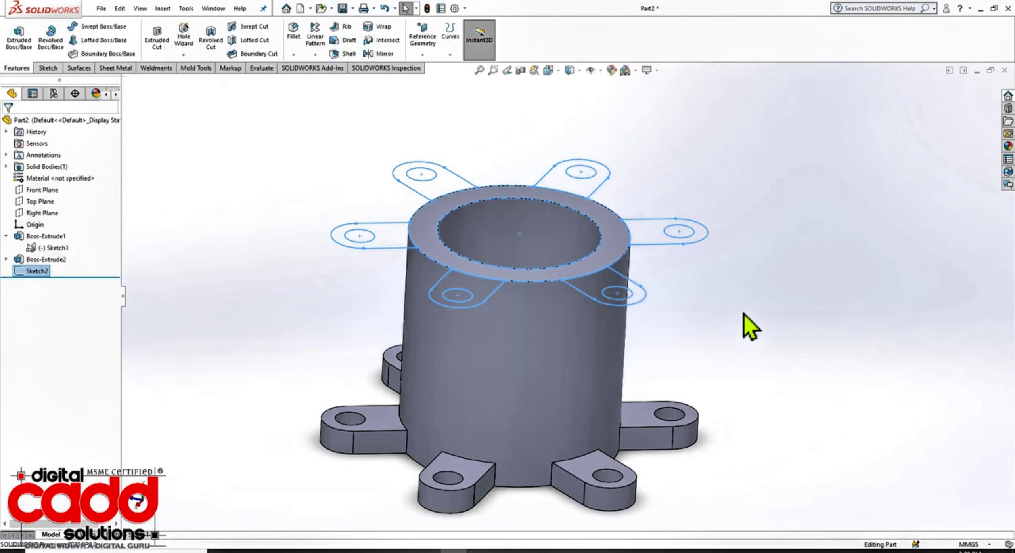
- Start a Boss-Extrude from Sketch2, clear its contour selection and reverse the direction to point down into the cylinder
click(32, 273)
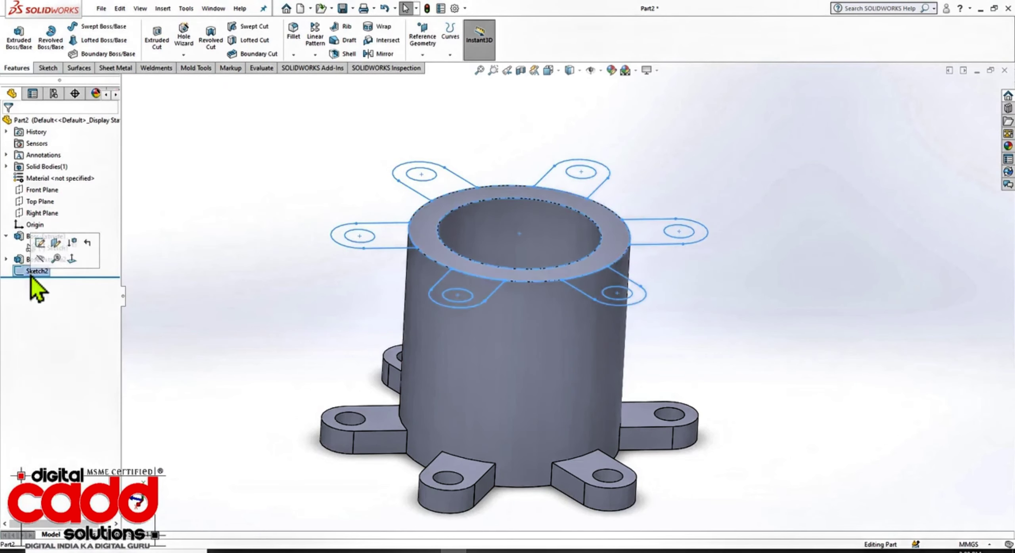
click(19, 45)
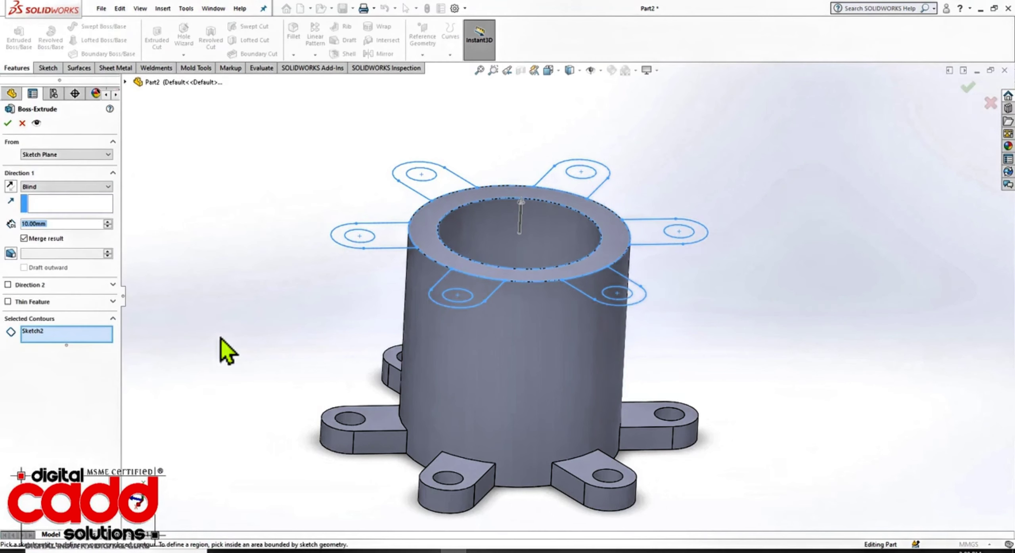
click(37, 337)
right_click(37, 335)
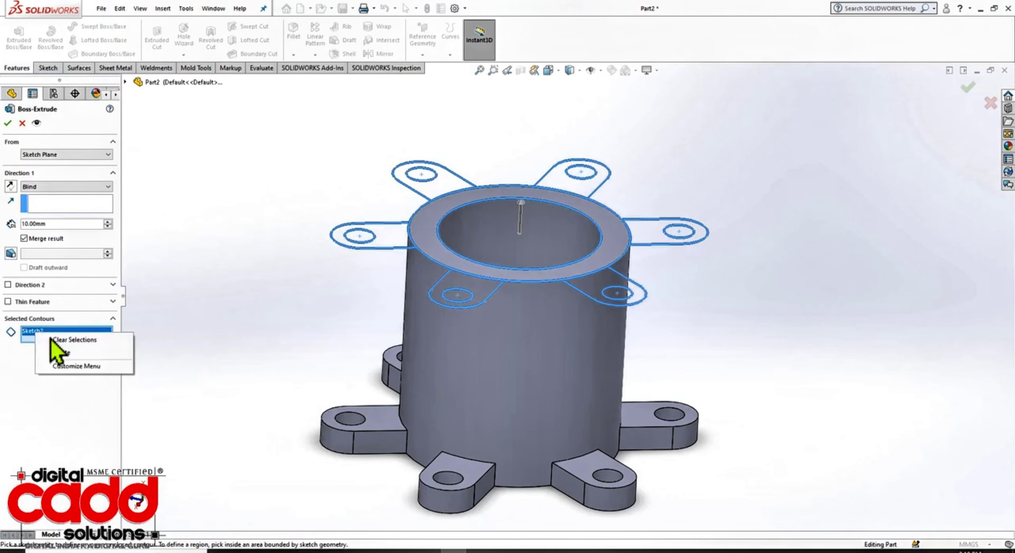
click(65, 344)
middle_drag(765, 338, 762, 331)
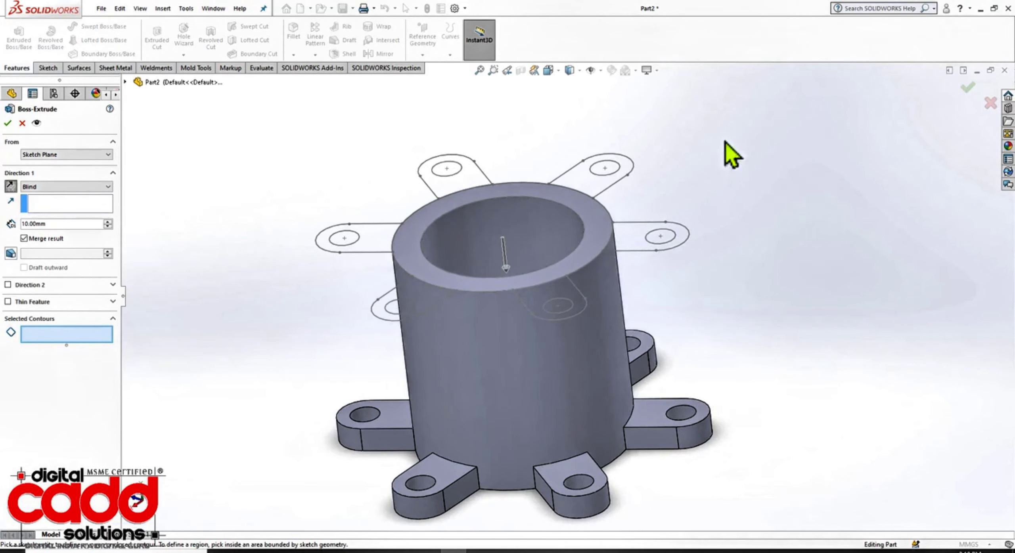
- Choose the six lug regions around the cylinder's top as contours and extrude them 10 mm downward, merged with the body
click(636, 251)
click(595, 192)
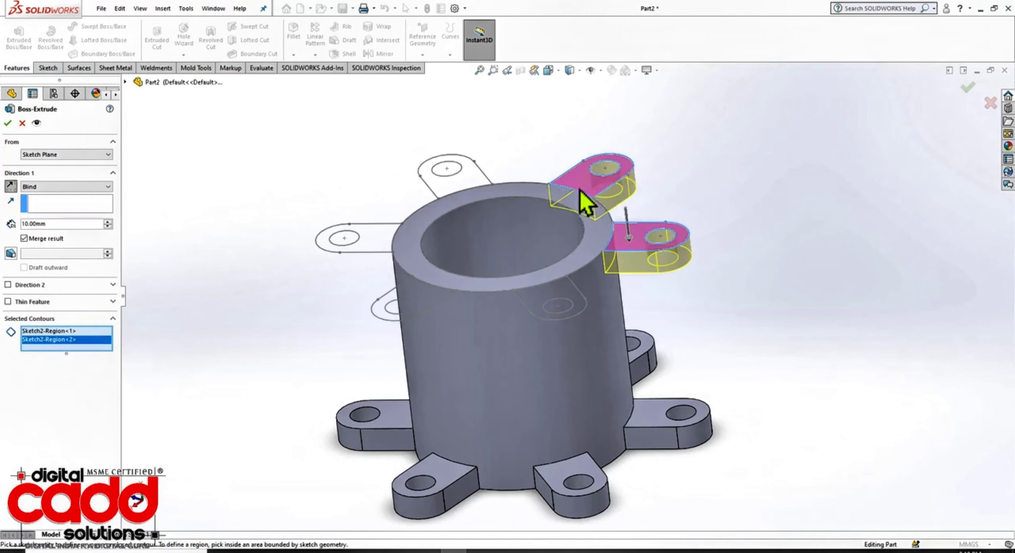
click(479, 186)
click(384, 243)
click(386, 311)
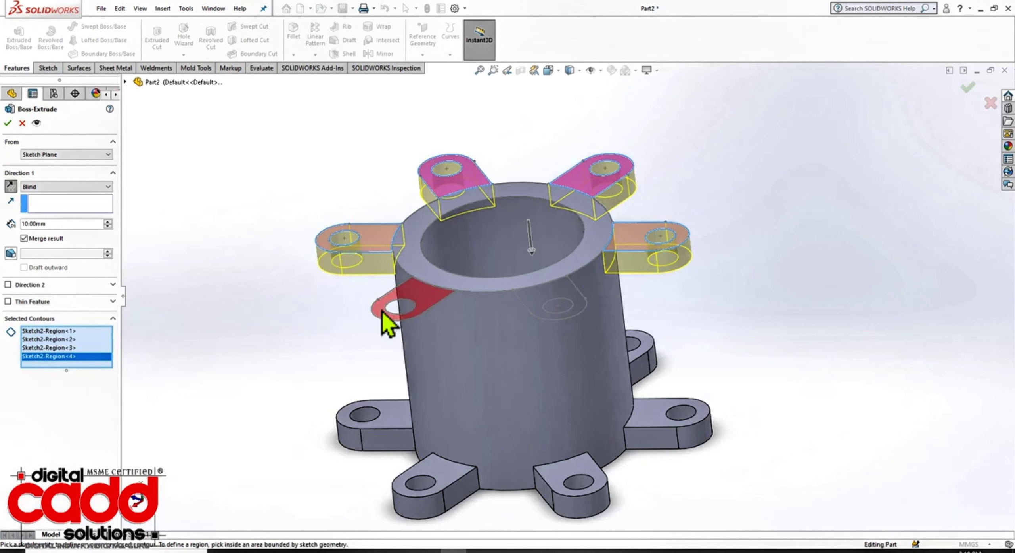
click(551, 304)
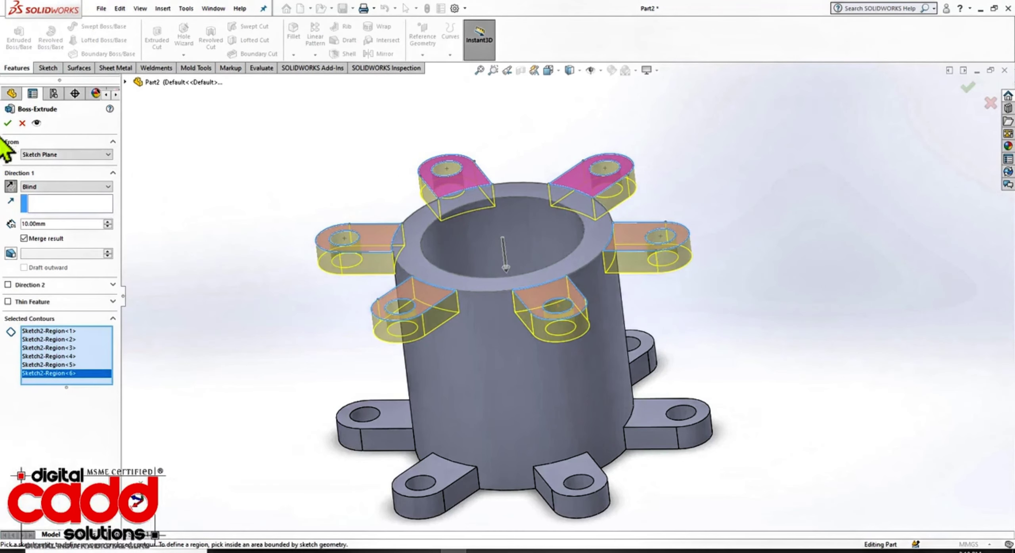
click(9, 124)
click(823, 356)
- Inspect the part with its upper and lower lugs from another angle and set the view to isometric
middle_drag(730, 412, 551, 444)
key(space)
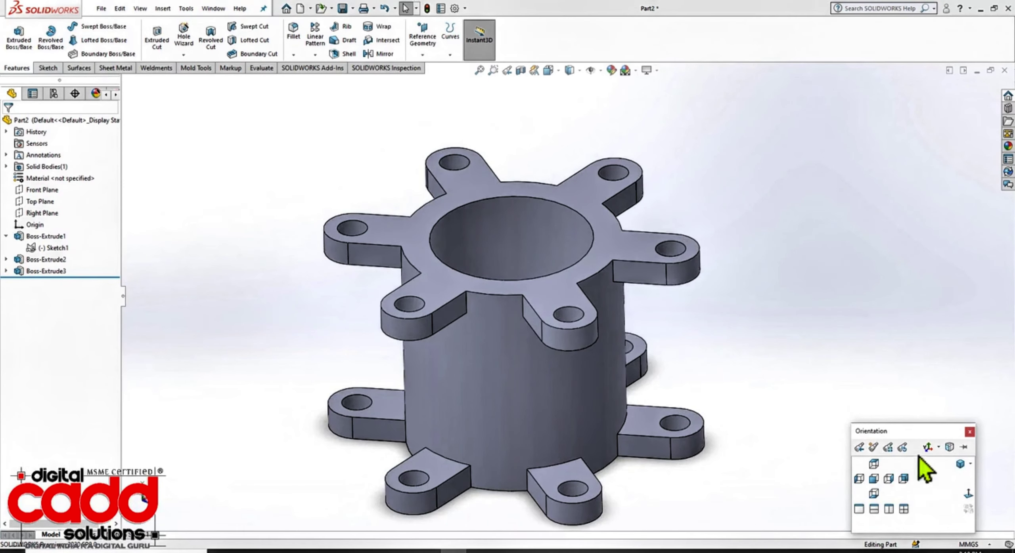
click(958, 465)
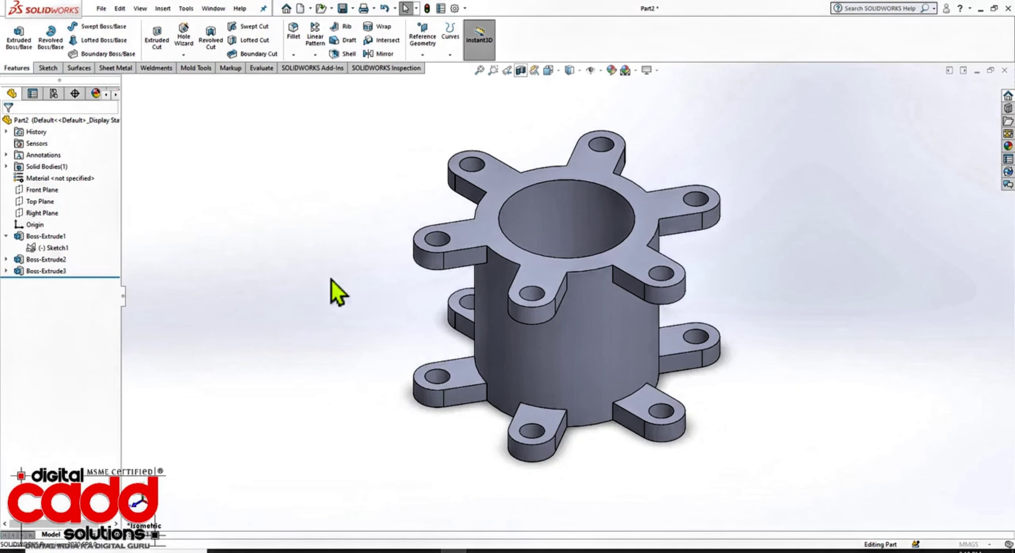
- Inspect the flanged cylinder's interior with a planar section on the Front Plane, and restore the full model display
middle_drag(460, 433, 438, 443)
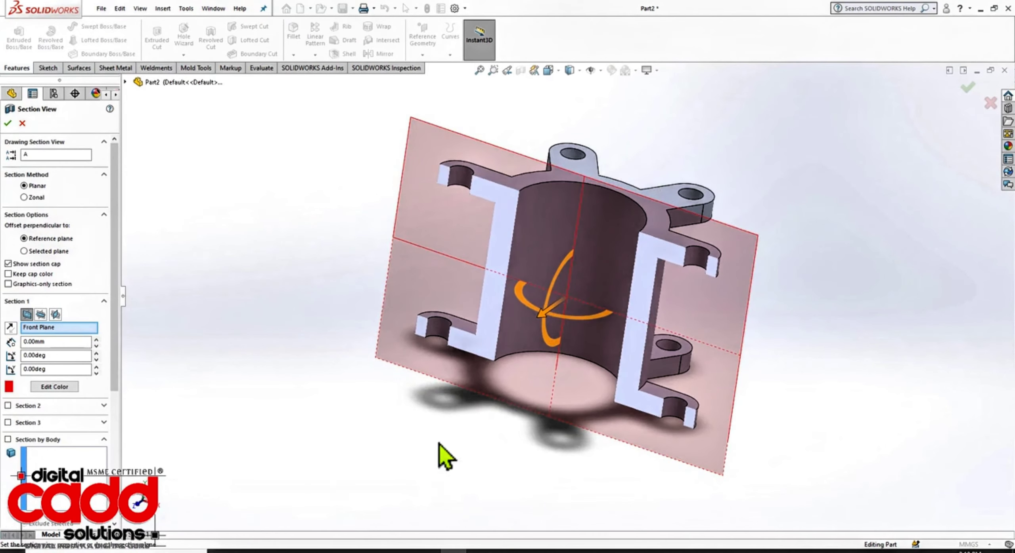
click(7, 124)
middle_drag(927, 381, 899, 393)
click(520, 71)
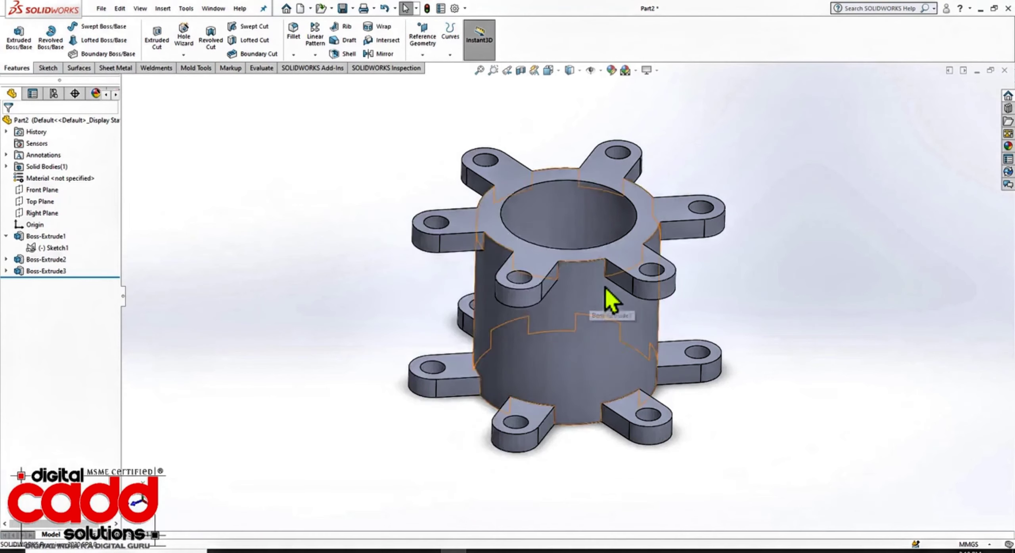
middle_drag(607, 295, 653, 403)
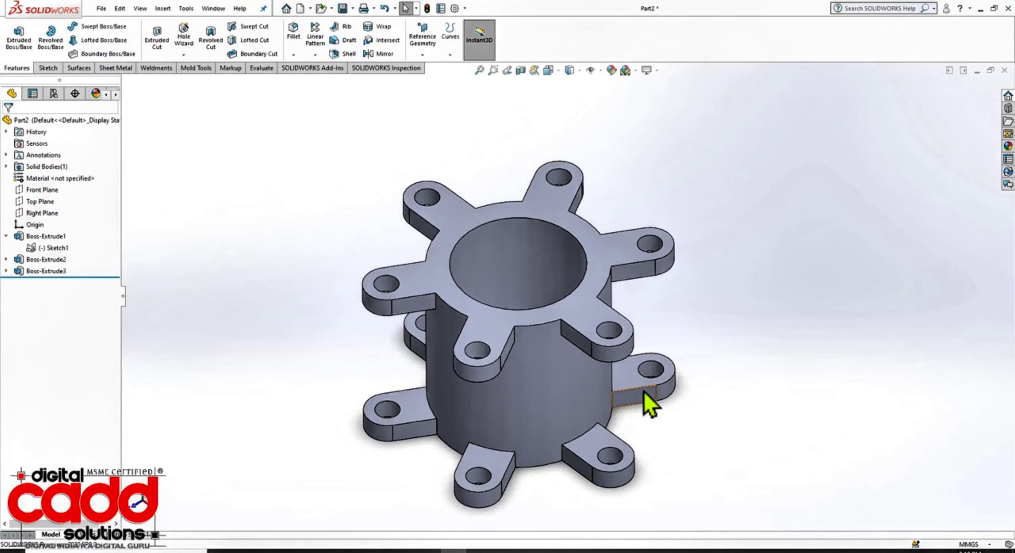
scroll(548, 380, up, 3)
scroll(655, 158, down, 1)
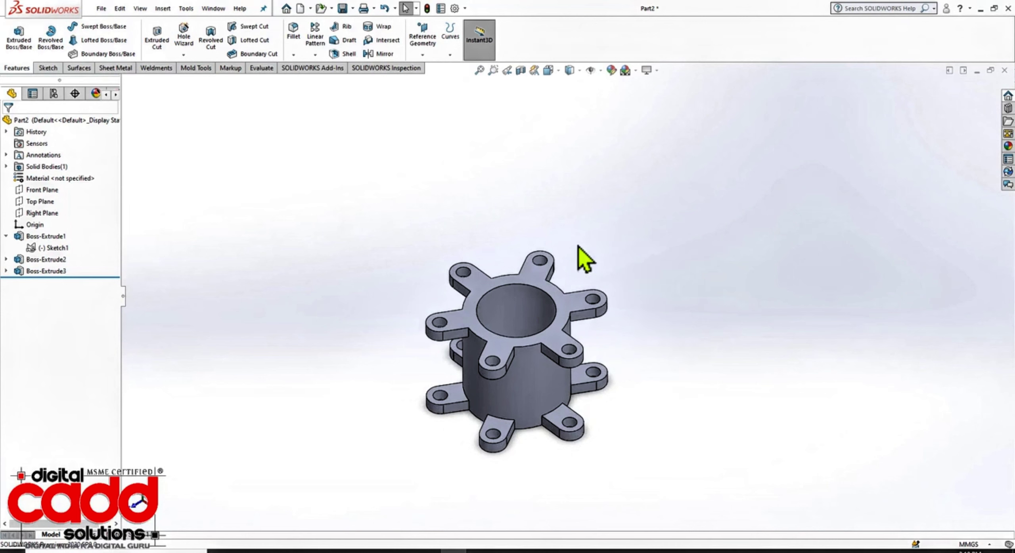
scroll(583, 259, down, 1)
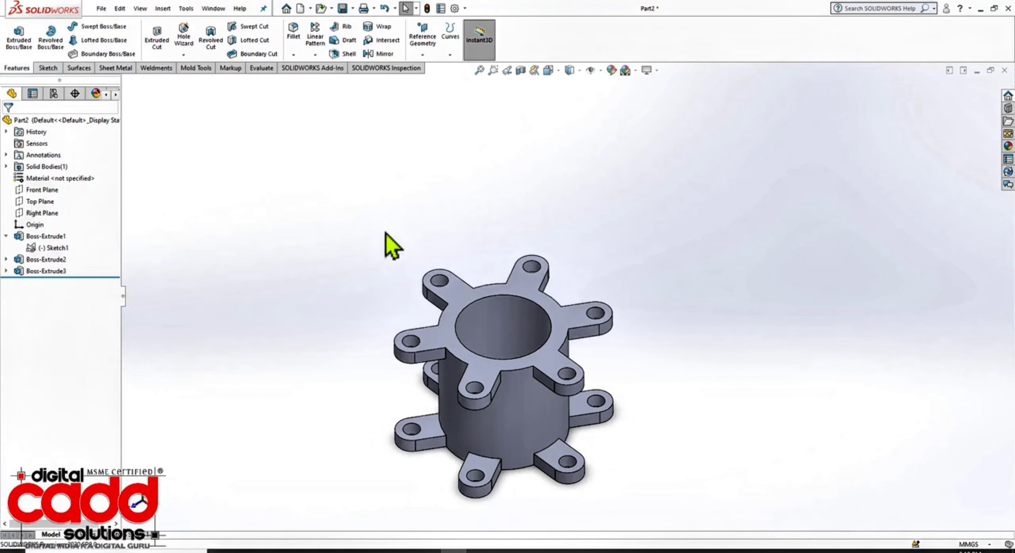
- Create a reference plane offset 40 mm above the upper flange's top face
click(434, 50)
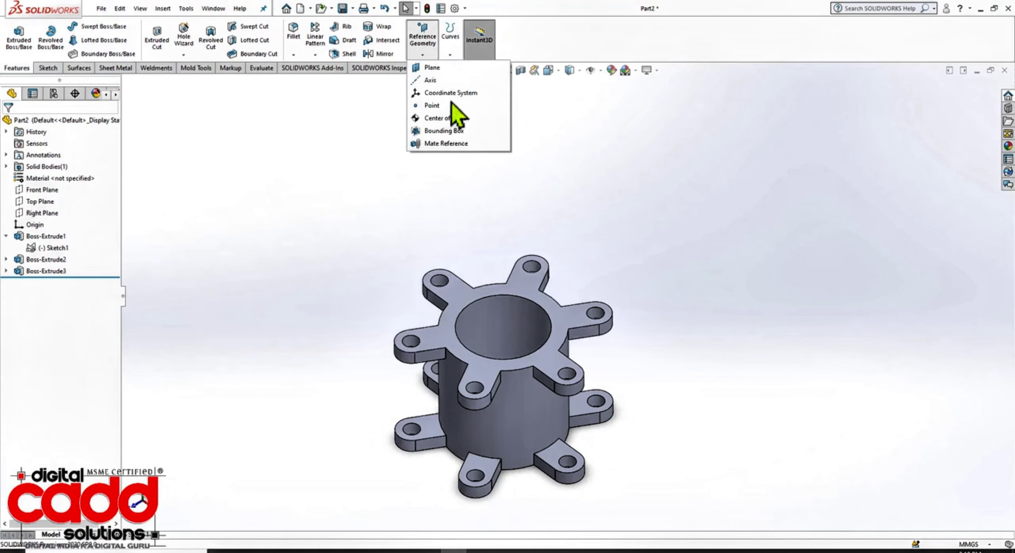
click(432, 72)
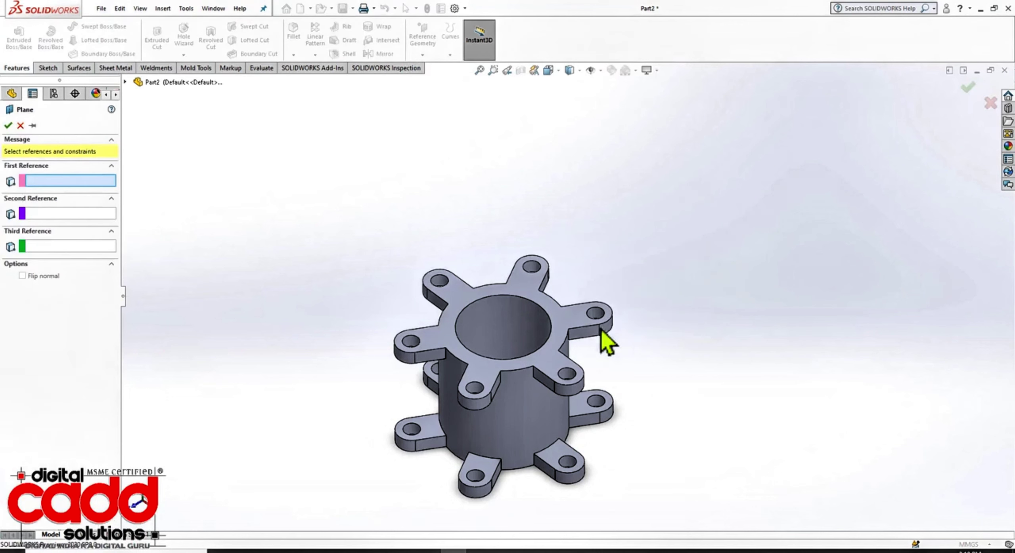
click(558, 315)
middle_drag(675, 374, 680, 294)
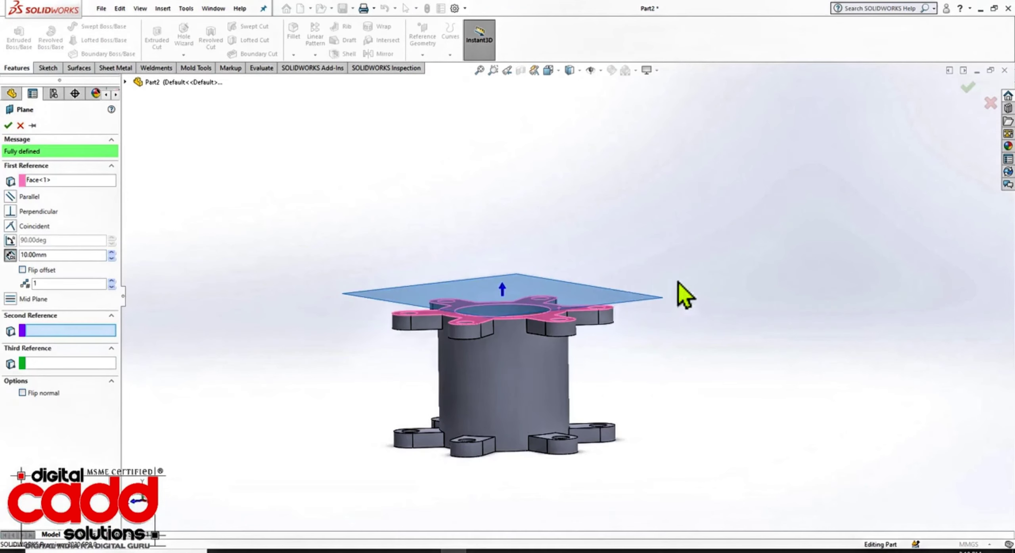
click(111, 252)
click(111, 253)
click(111, 252)
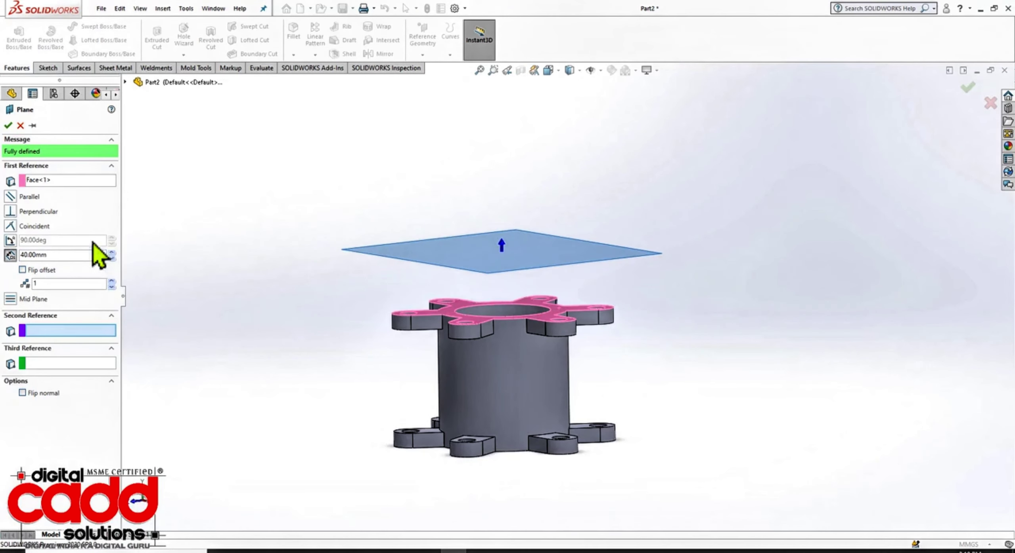
key(Return)
- Start a sketch on the offset plane and convert the upper flange face's outer outline into it
middle_drag(696, 295, 690, 347)
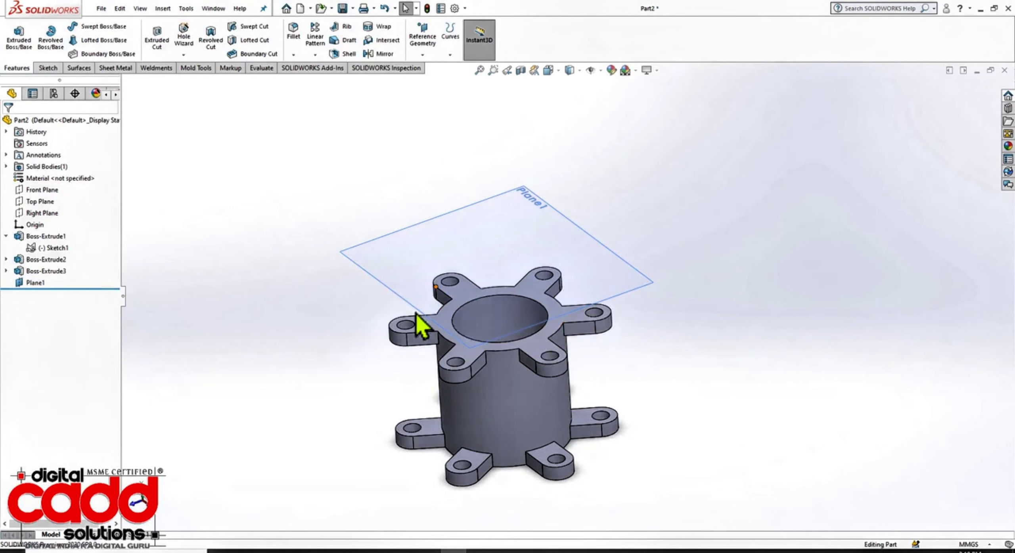
middle_drag(663, 340, 699, 266)
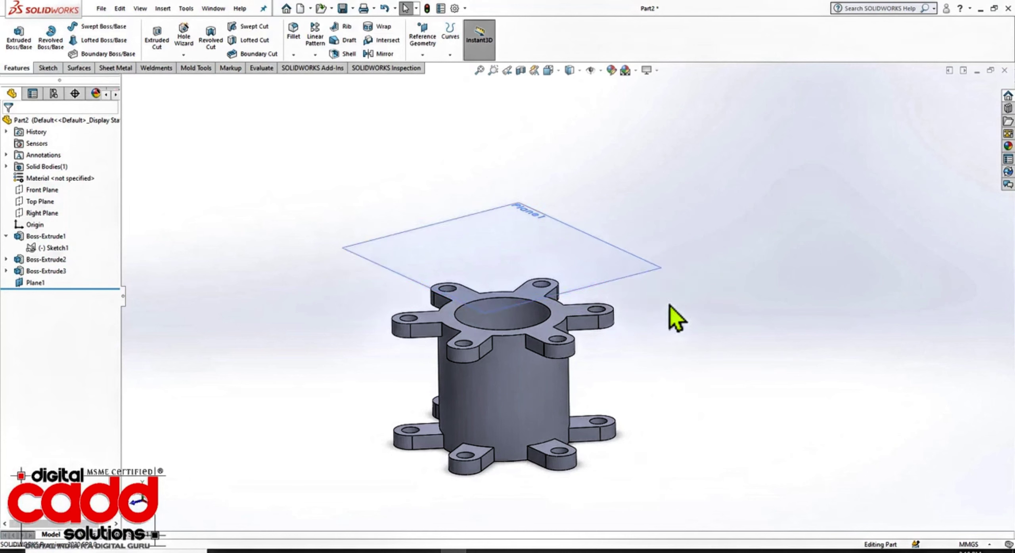
middle_drag(670, 310, 689, 358)
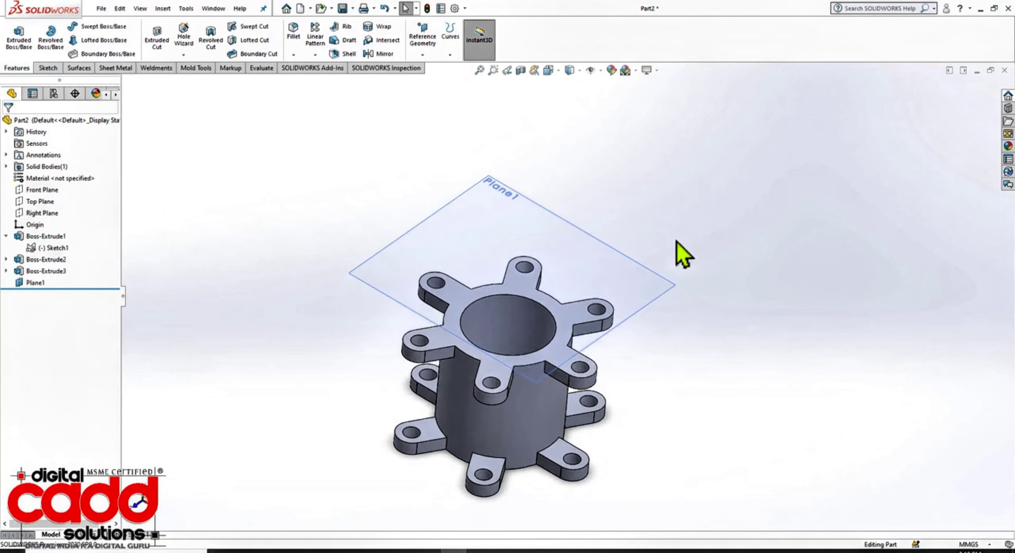
click(673, 285)
click(723, 257)
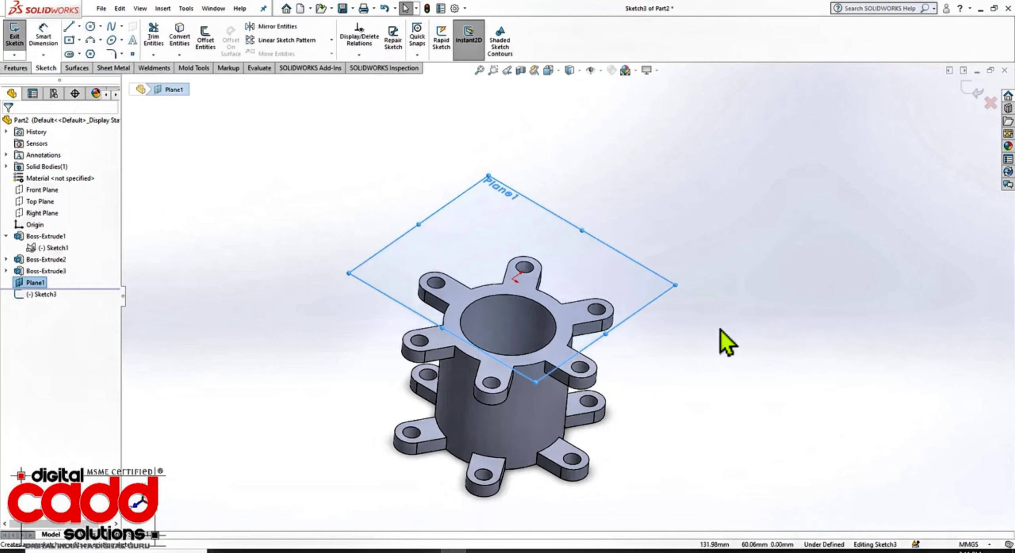
key(space)
click(842, 404)
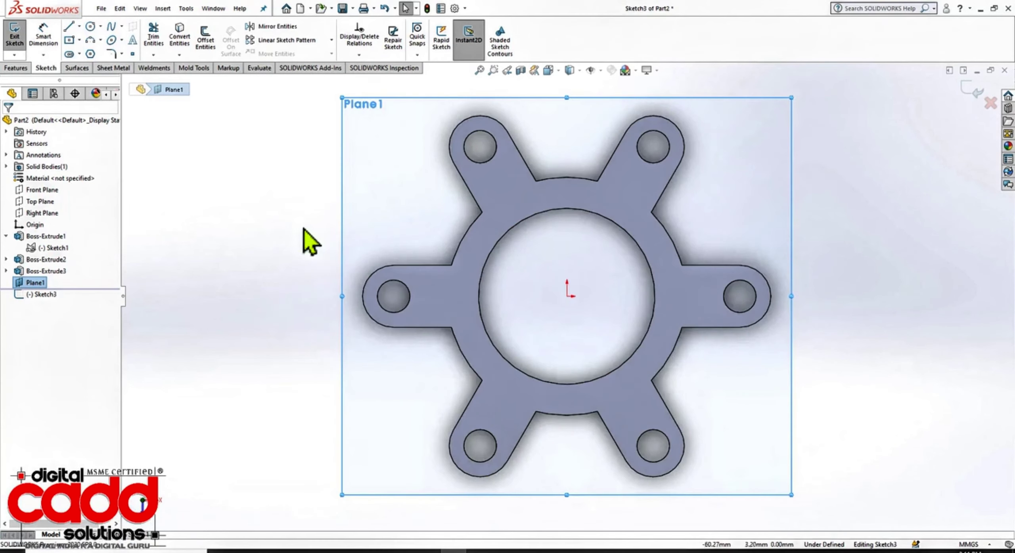
click(180, 36)
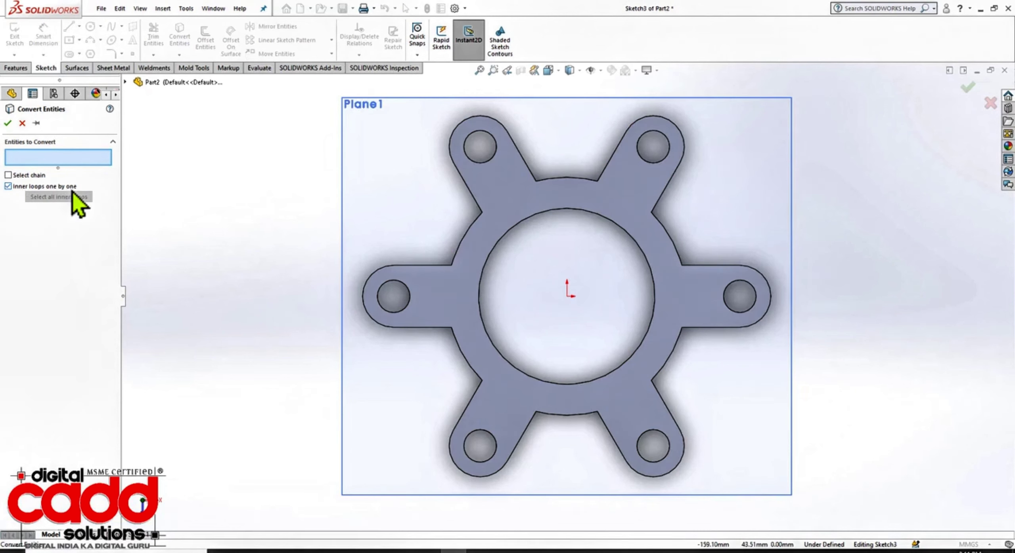
click(601, 199)
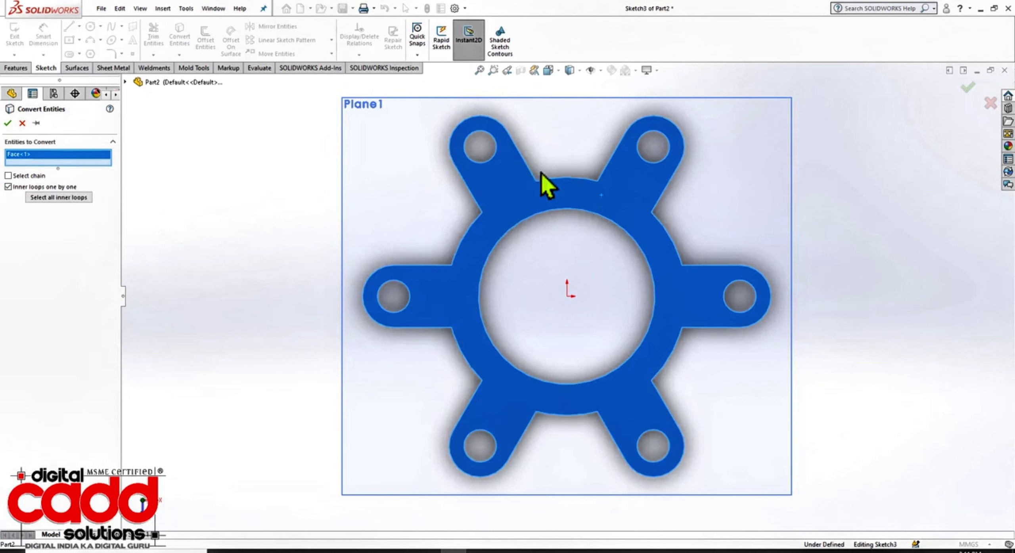
click(7, 124)
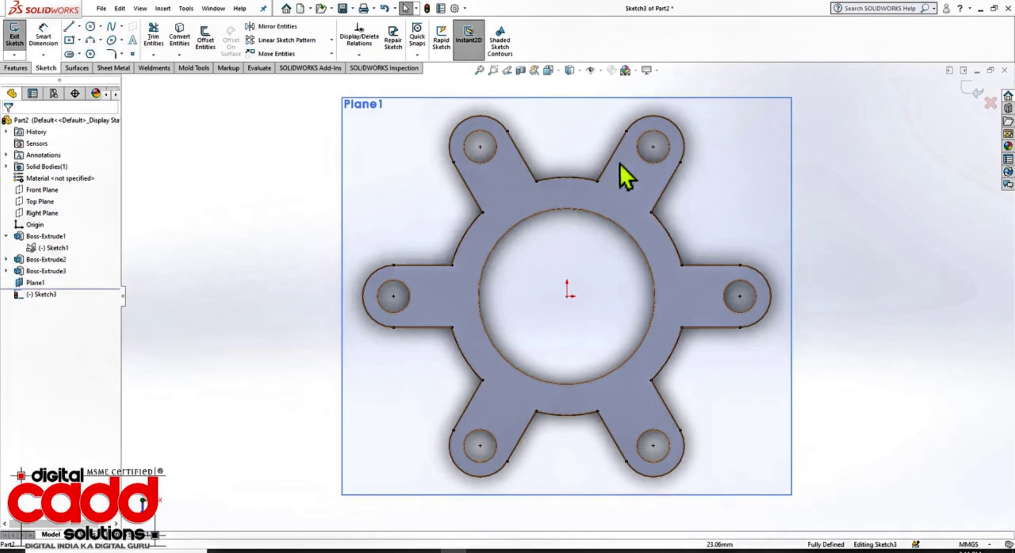
- Convert the central bore and four of the flange's lug hole edges into the offset plane's sketch
click(180, 40)
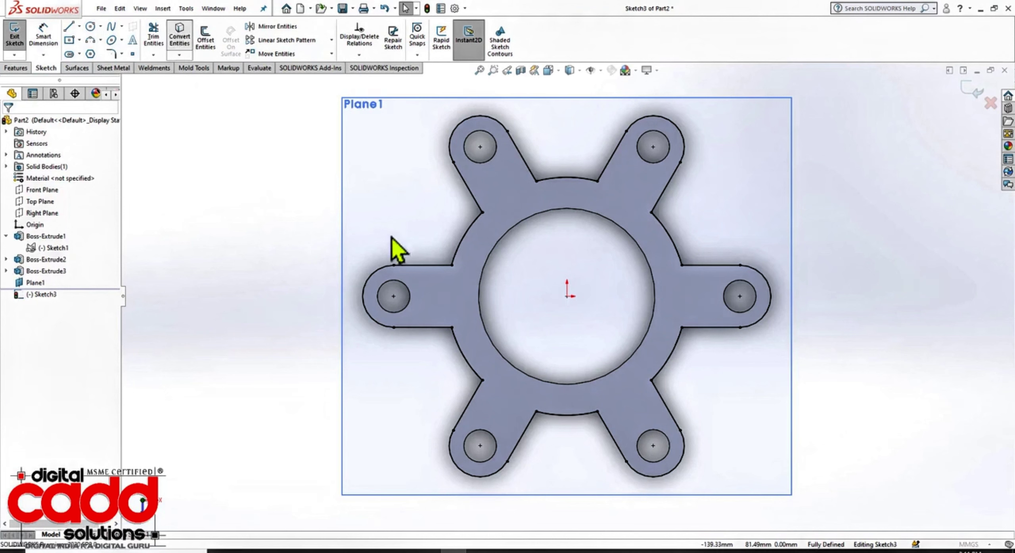
click(662, 159)
click(606, 223)
click(413, 308)
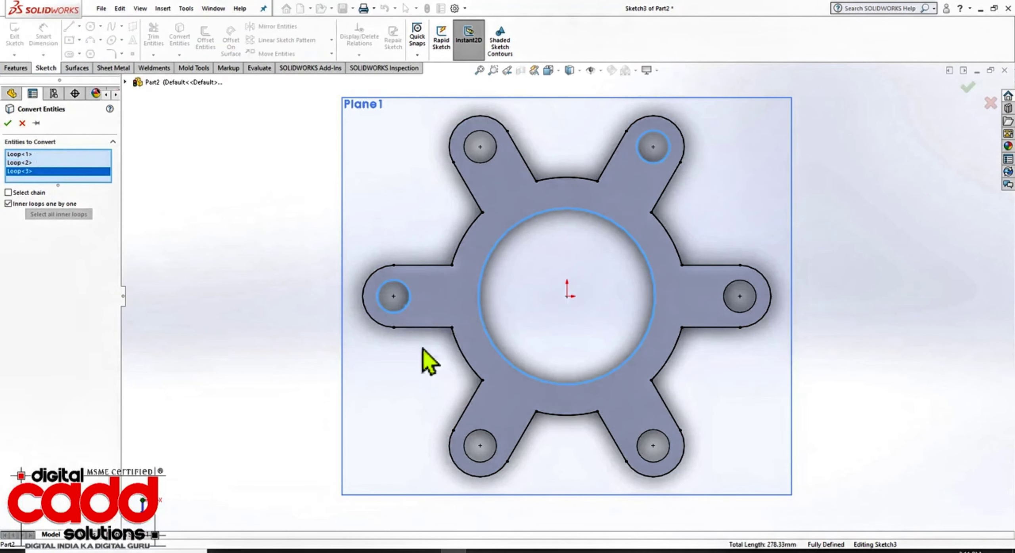
click(493, 436)
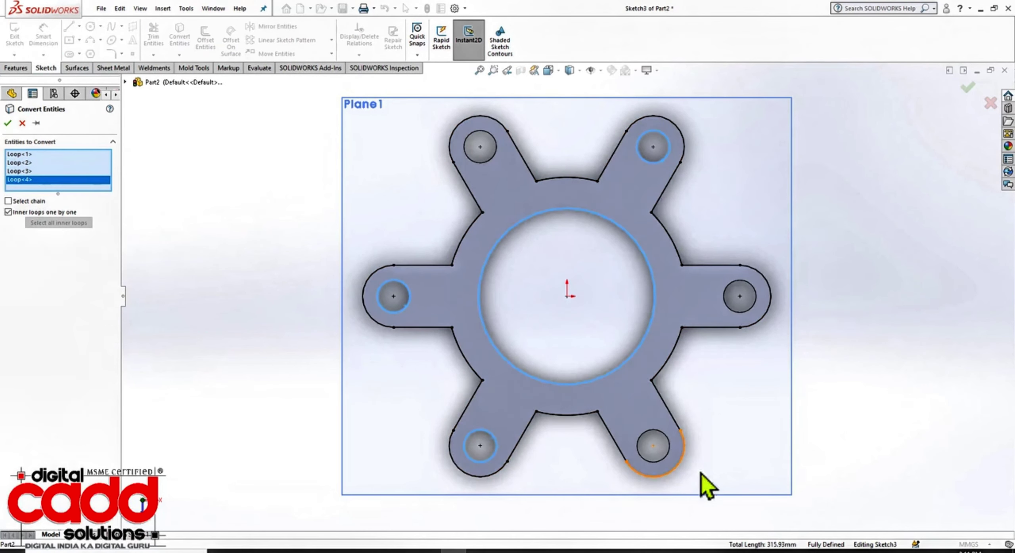
click(654, 434)
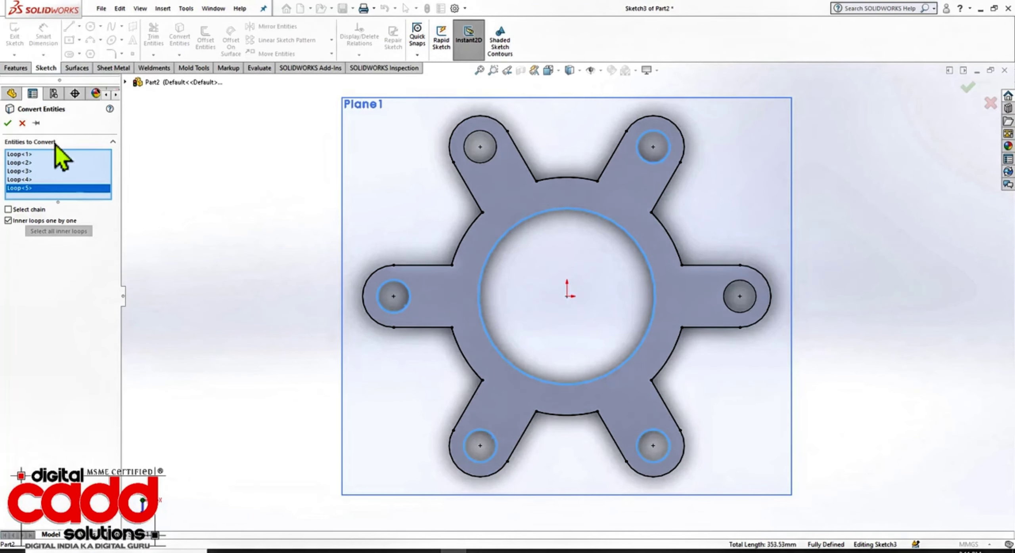
click(7, 123)
- Convert the two remaining lug hole edges of the upper flange into the sketch
key(z)
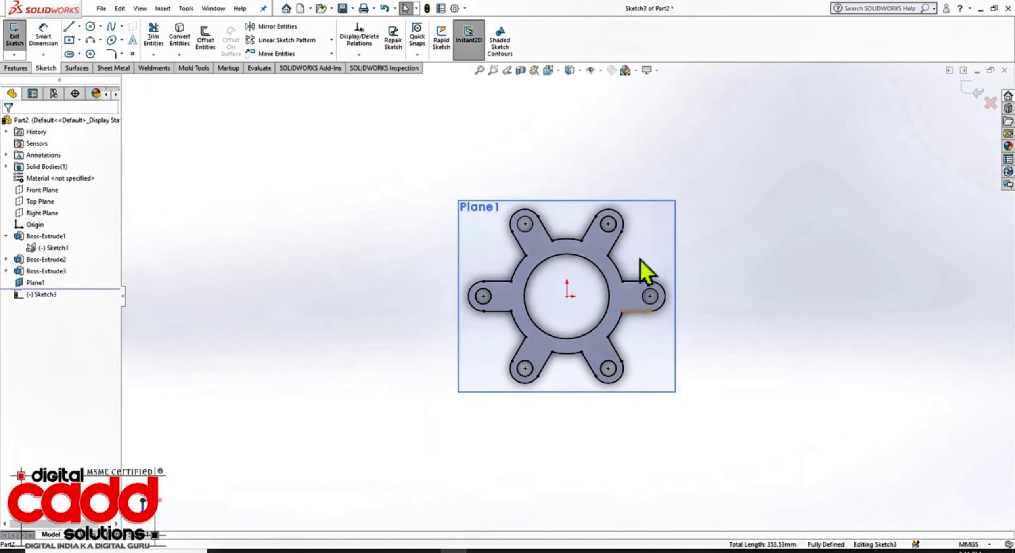
scroll(651, 270, down, 5)
mouse_move(672, 458)
middle_down()
mouse_move(625, 340)
mouse_move(526, 363)
mouse_move(612, 452)
mouse_move(609, 439)
middle_up()
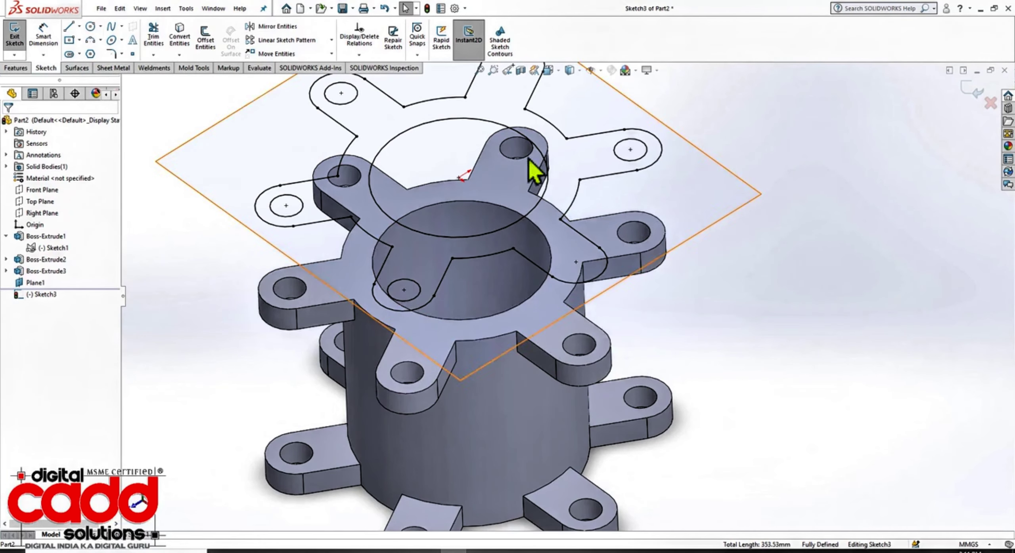
click(183, 39)
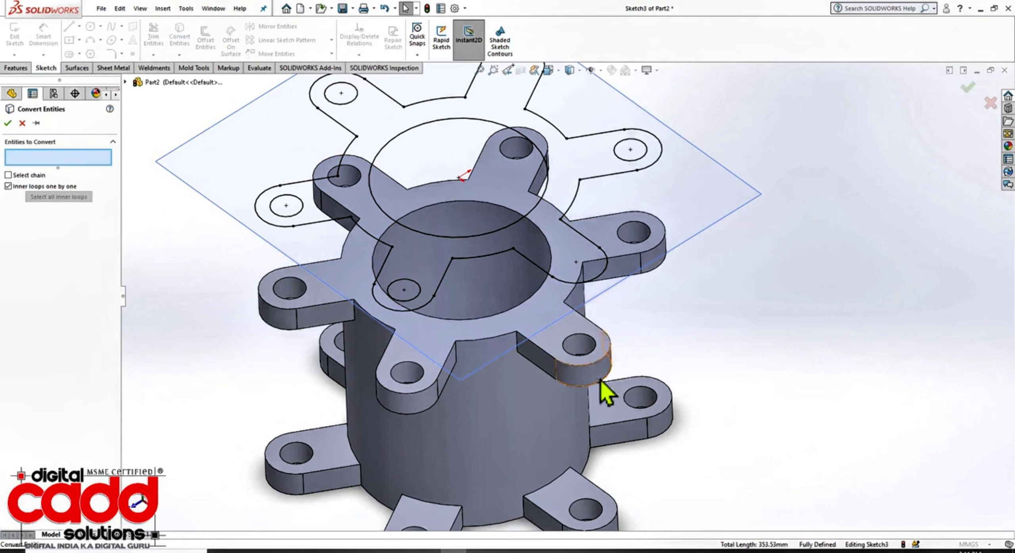
click(597, 351)
scroll(710, 357, up, 2)
middle_drag(729, 359, 577, 204)
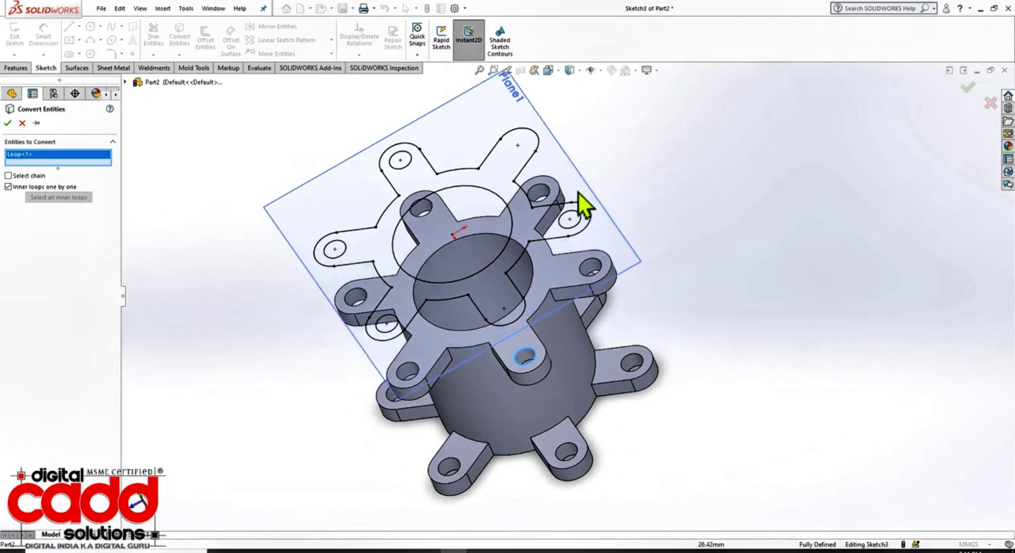
click(541, 195)
click(7, 124)
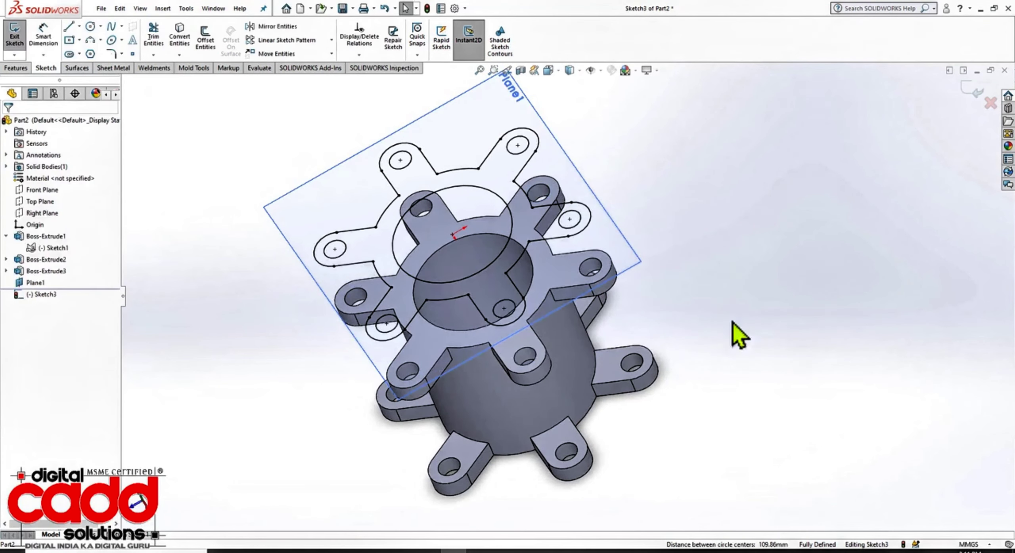
- Exit the sketch and extrude the six-lug flange profile upward as a 10 mm blind boss
mouse_move(732, 325)
middle_down()
mouse_move(765, 265)
mouse_move(756, 432)
mouse_move(761, 256)
mouse_move(907, 167)
middle_up()
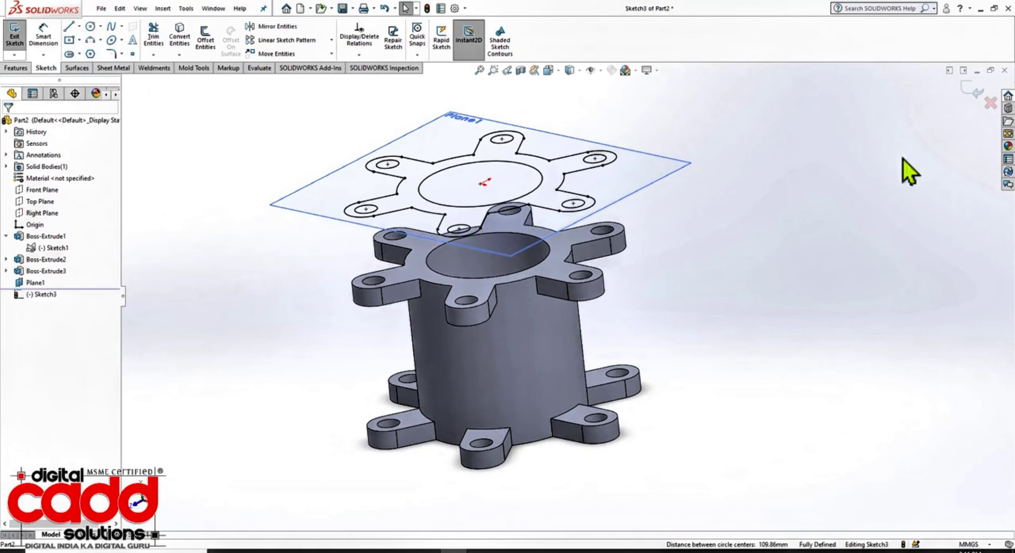
double_click(740, 361)
click(24, 38)
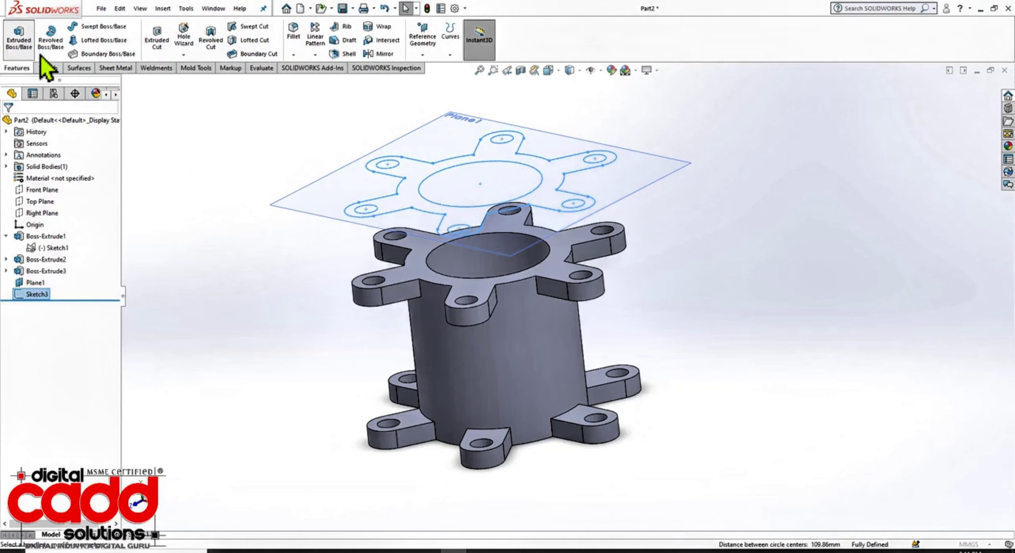
click(7, 123)
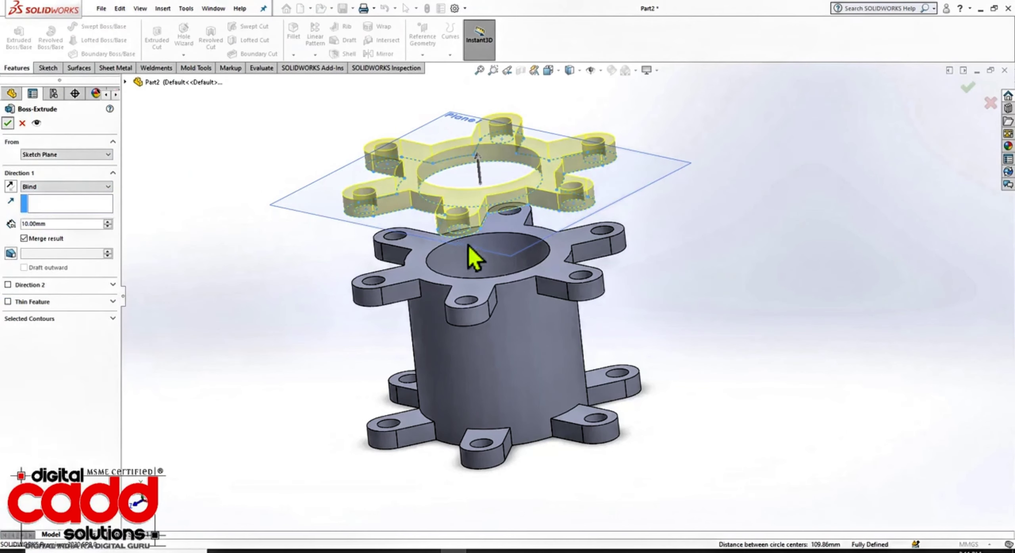
- Examine the separate flange ring above the cylinder from several angles and in isometric view
middle_drag(734, 412, 688, 441)
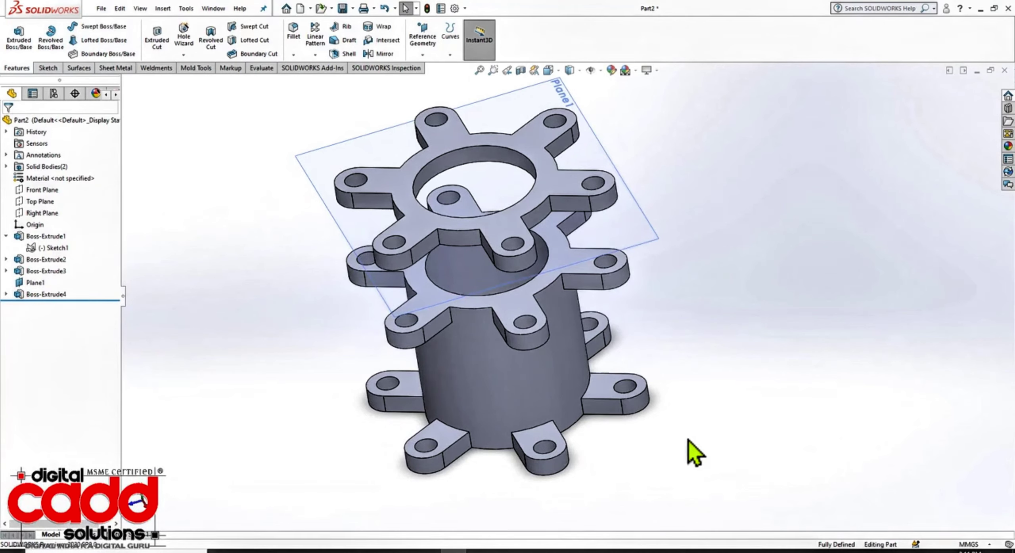
middle_drag(644, 467, 687, 453)
key(space)
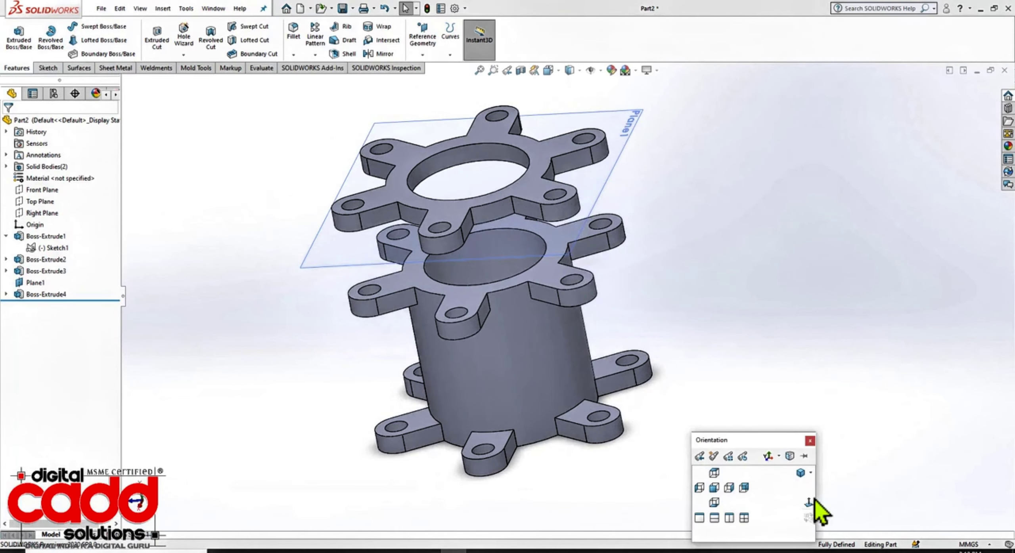
click(800, 474)
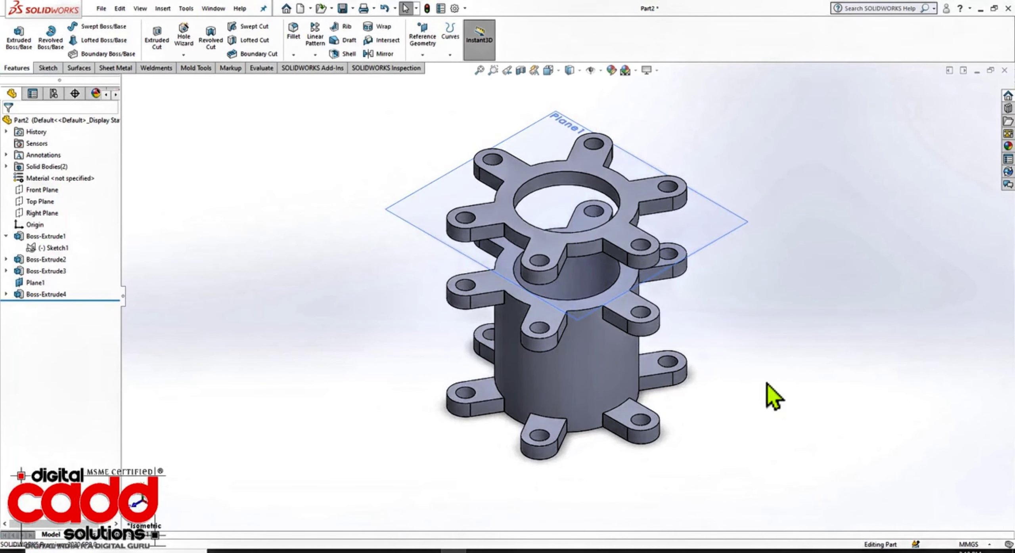
scroll(637, 245, up, 3)
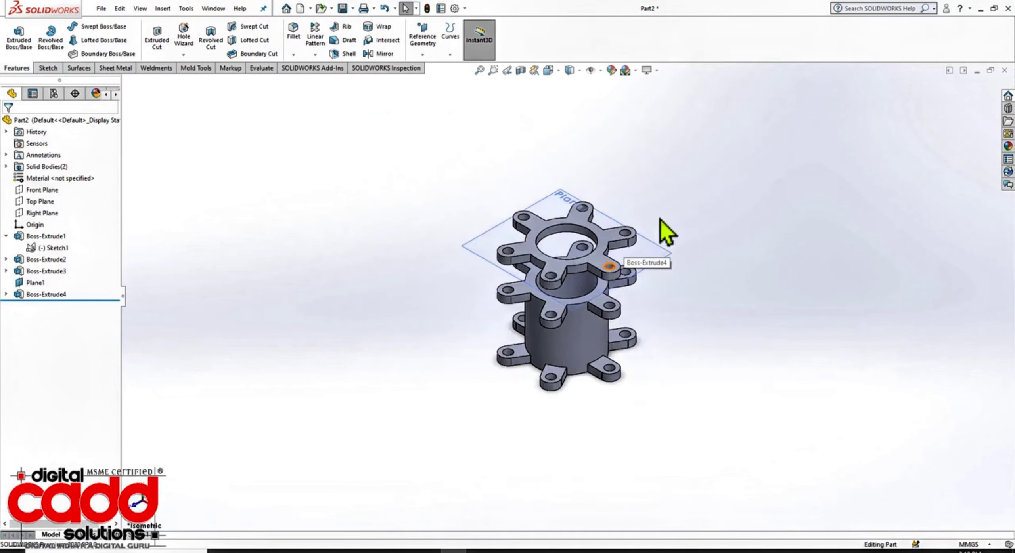
scroll(688, 194, down, 3)
scroll(543, 415, up, 2)
scroll(566, 283, down, 4)
scroll(607, 340, up, 4)
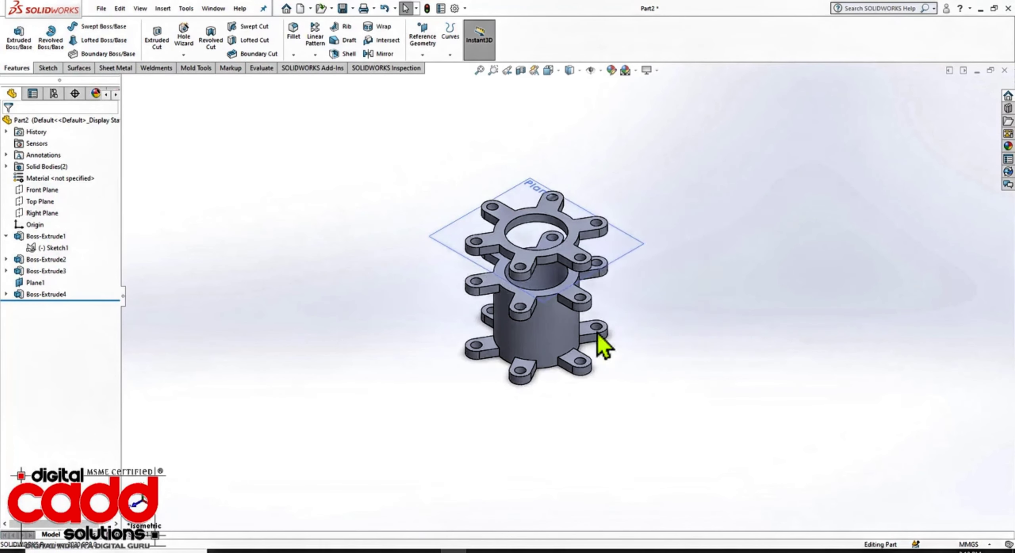
scroll(603, 347, down, 1)
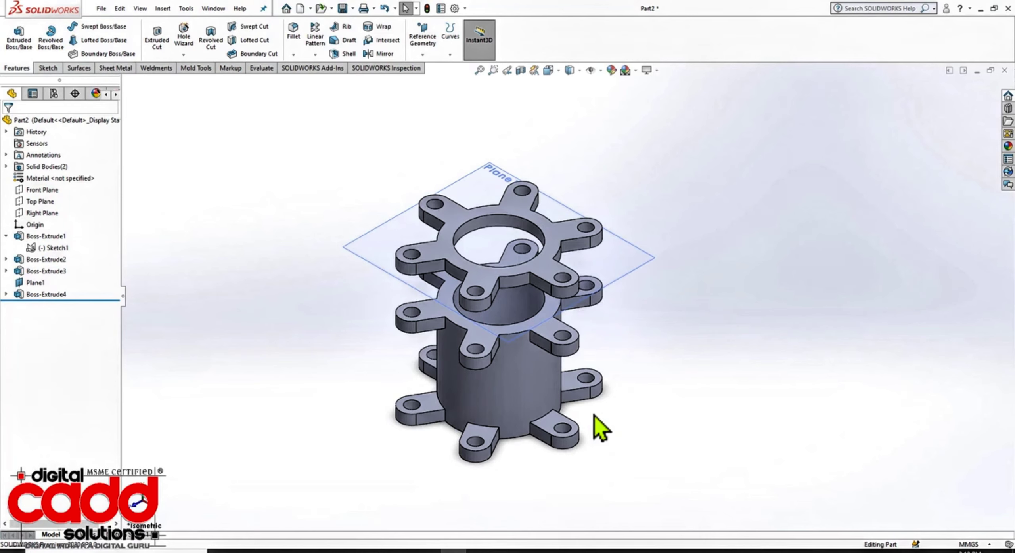
- Switch to the PDF manual and read the section on Offsetting Sketched Entities
key(alt+Tab)
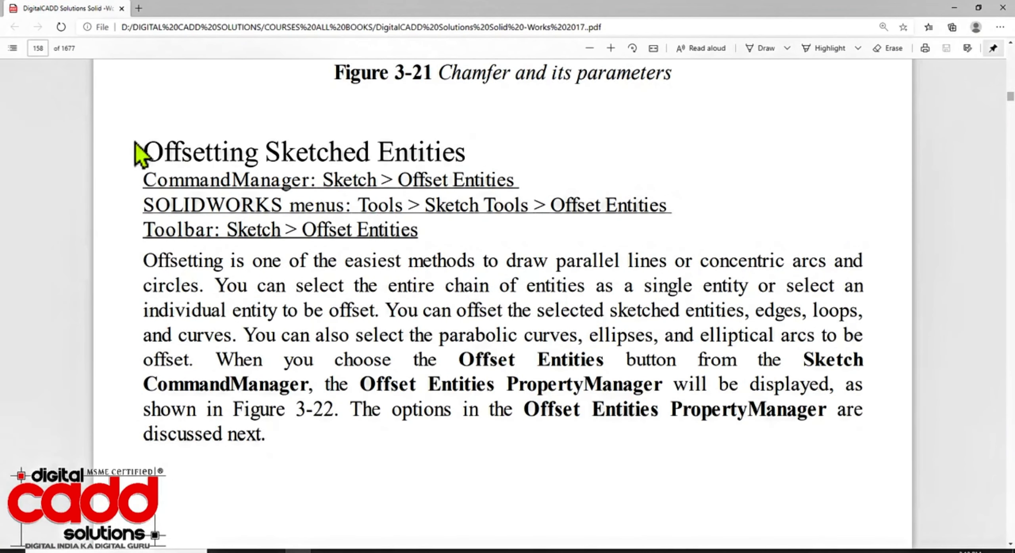
drag(146, 141, 482, 187)
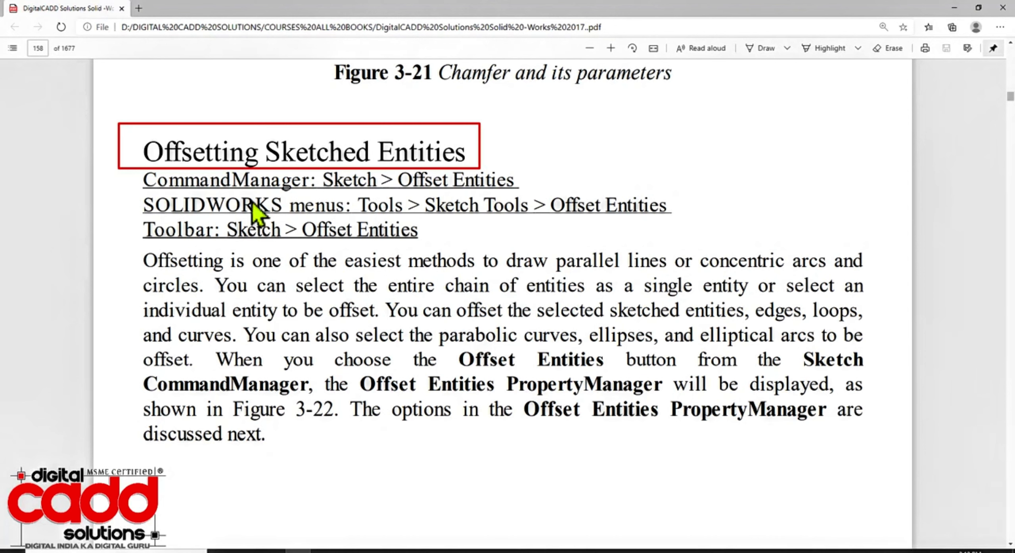
key(Escape)
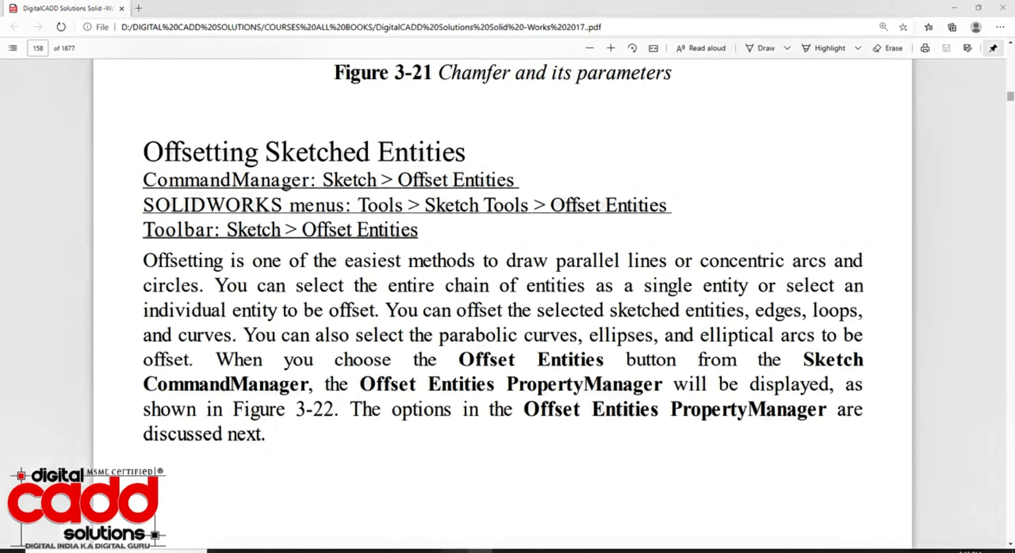
- Switch back to SOLIDWORKS, close the flange part without saving, and create a new part document
click(455, 551)
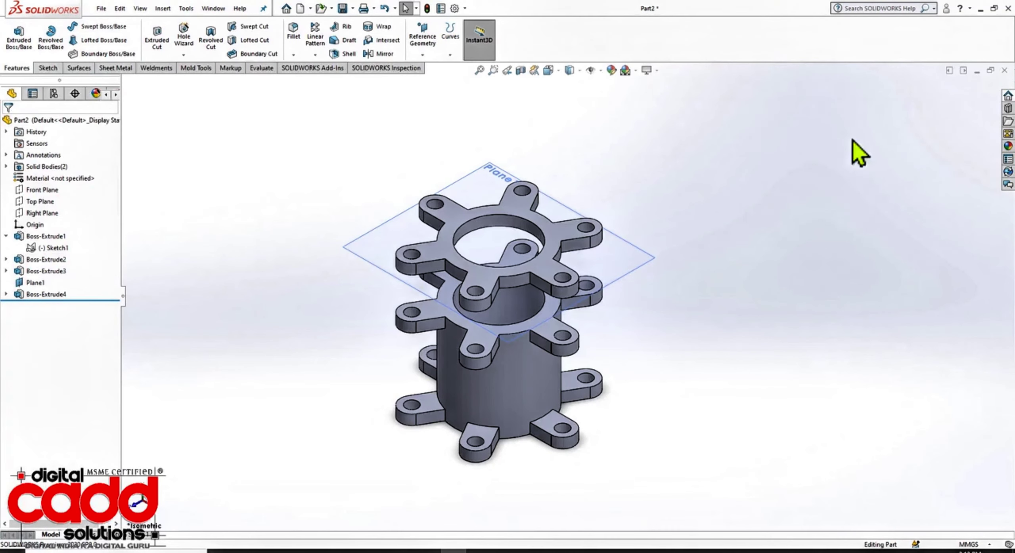
click(1004, 71)
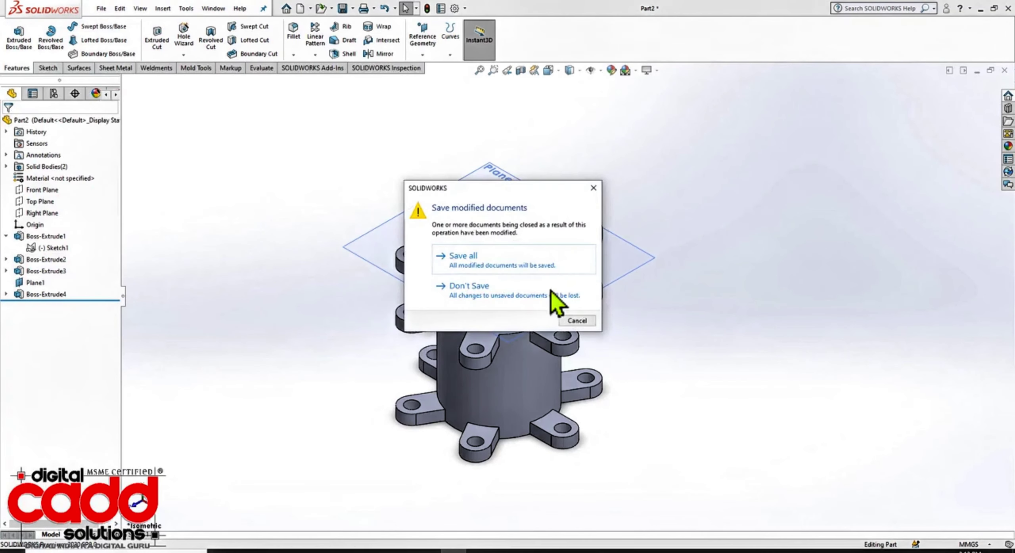
click(575, 342)
click(225, 9)
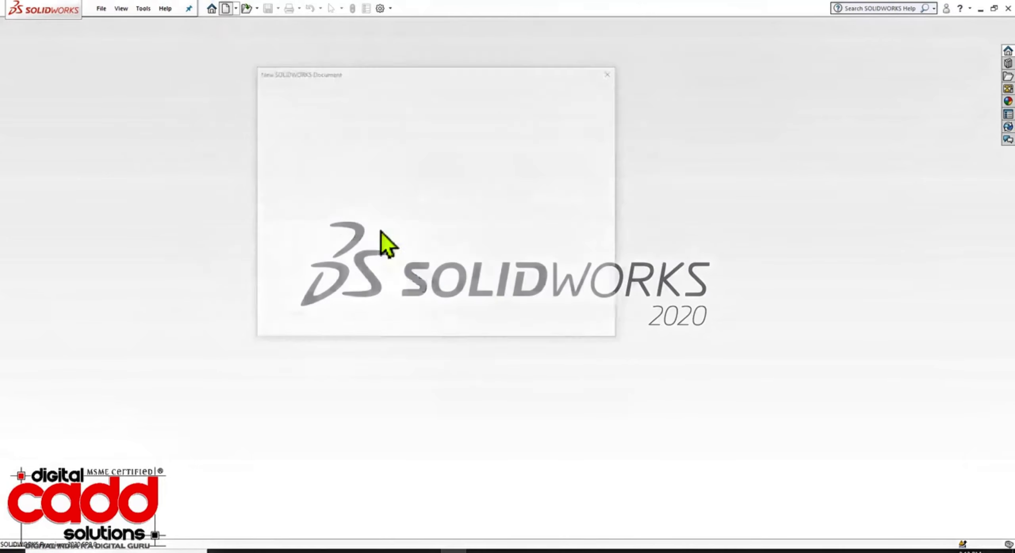
click(316, 190)
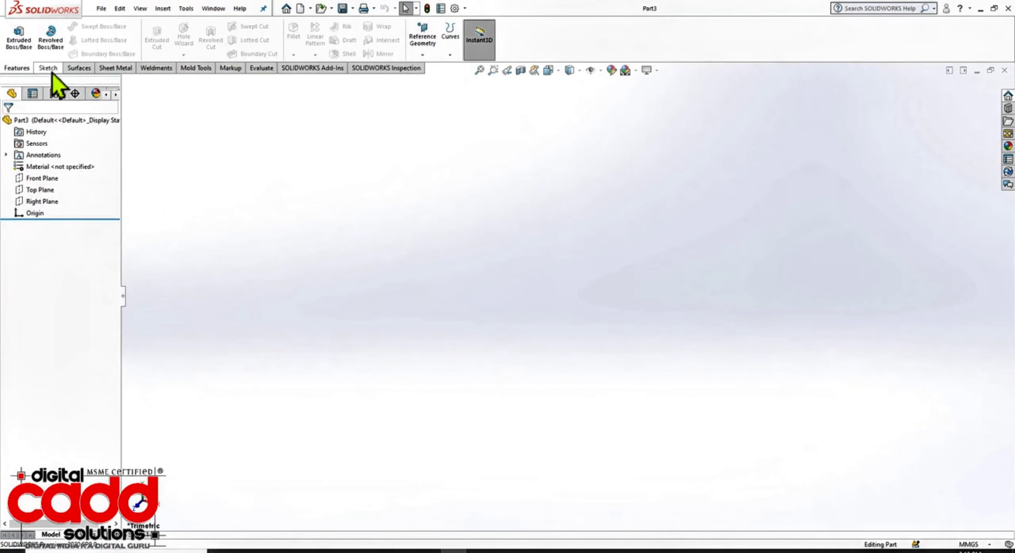
- Start a sketch on the Top Plane and draw a horizontal line about 69 mm long from the origin
click(48, 68)
click(14, 35)
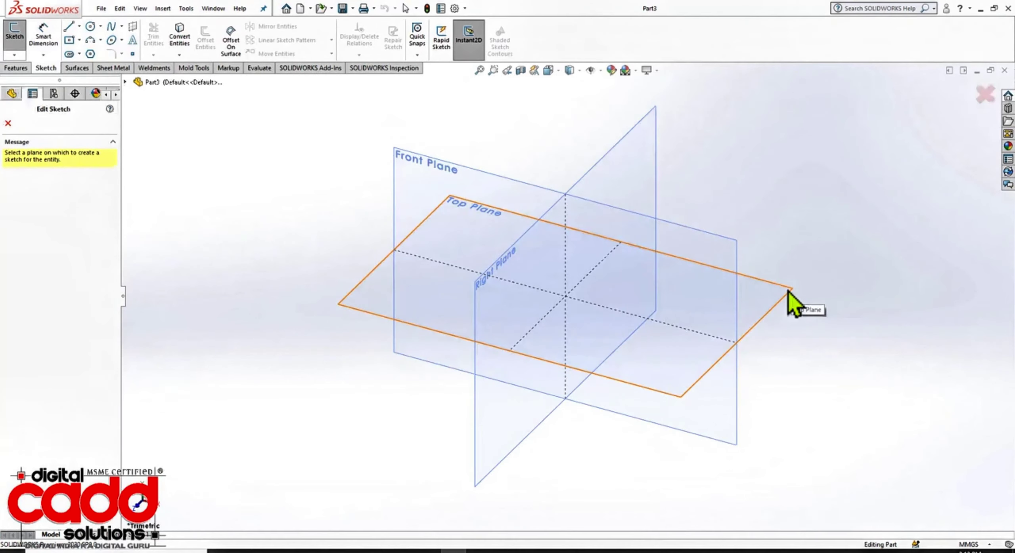
click(788, 292)
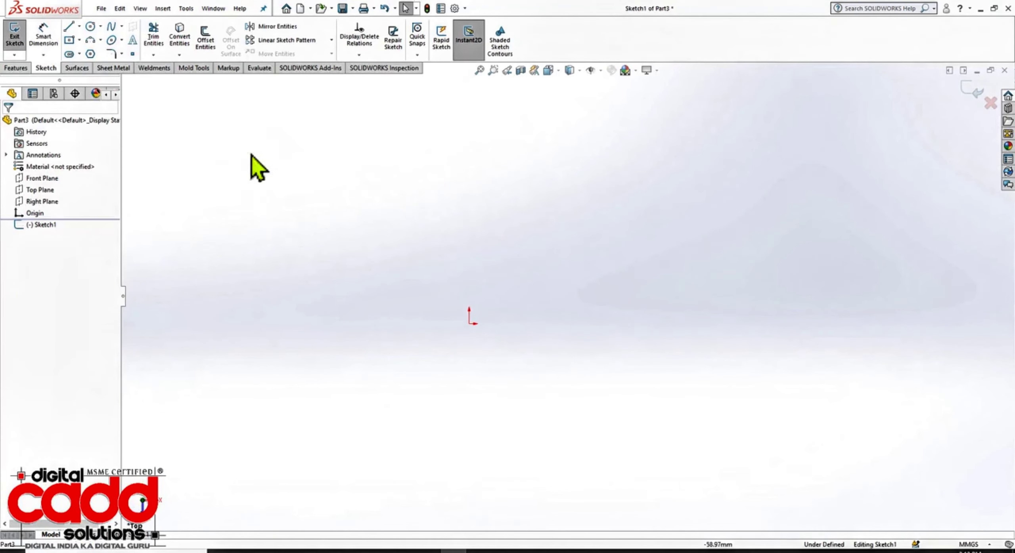
click(69, 26)
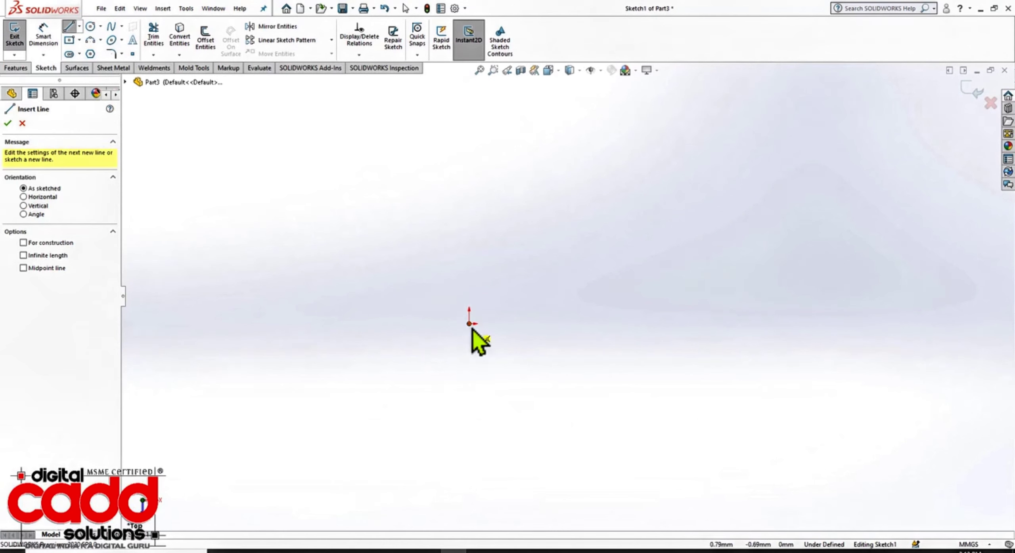
drag(469, 324, 694, 324)
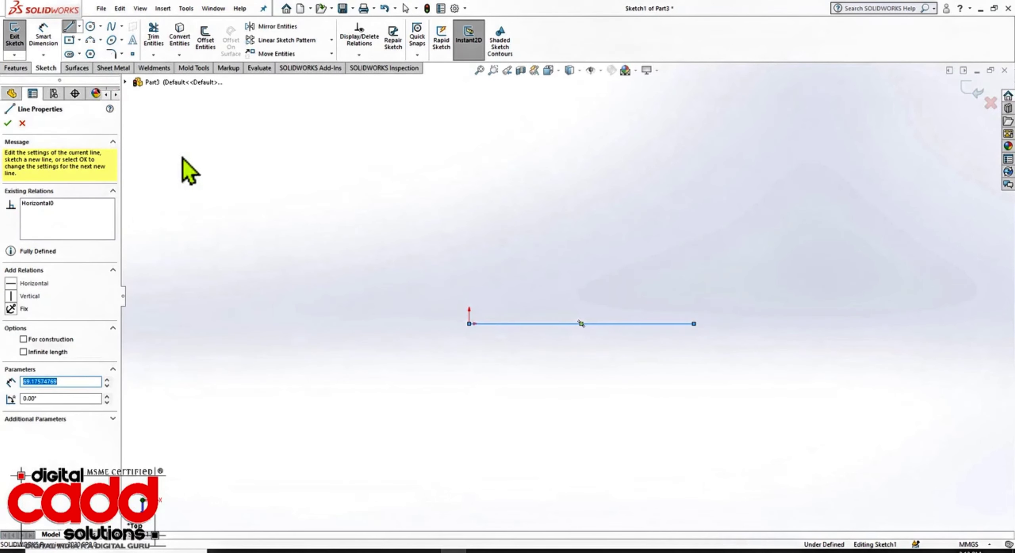
- Sketch a circle of about 18.6 mm radius above and right of the line, and a three-point arc of about 15.5 mm radius above and left
click(91, 26)
click(893, 182)
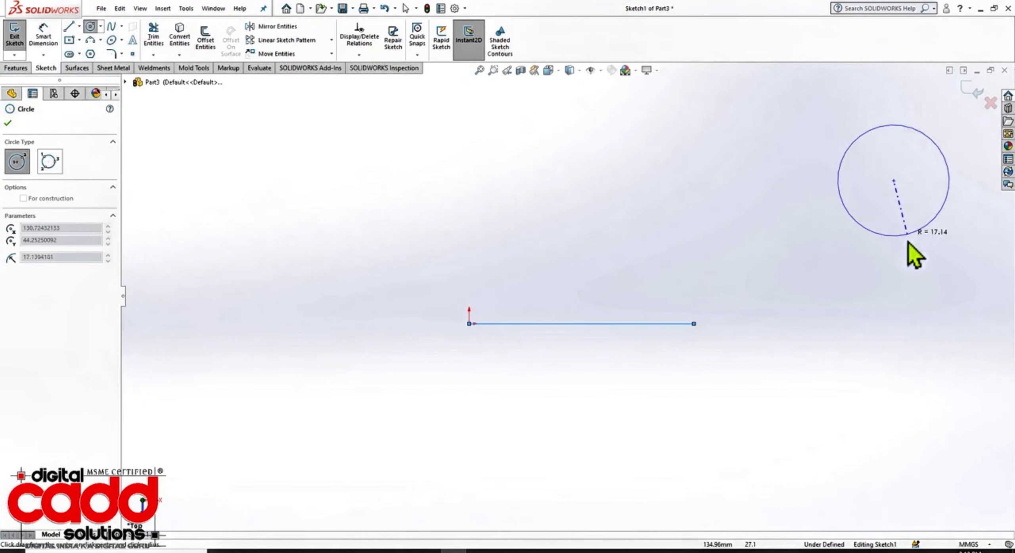
click(908, 240)
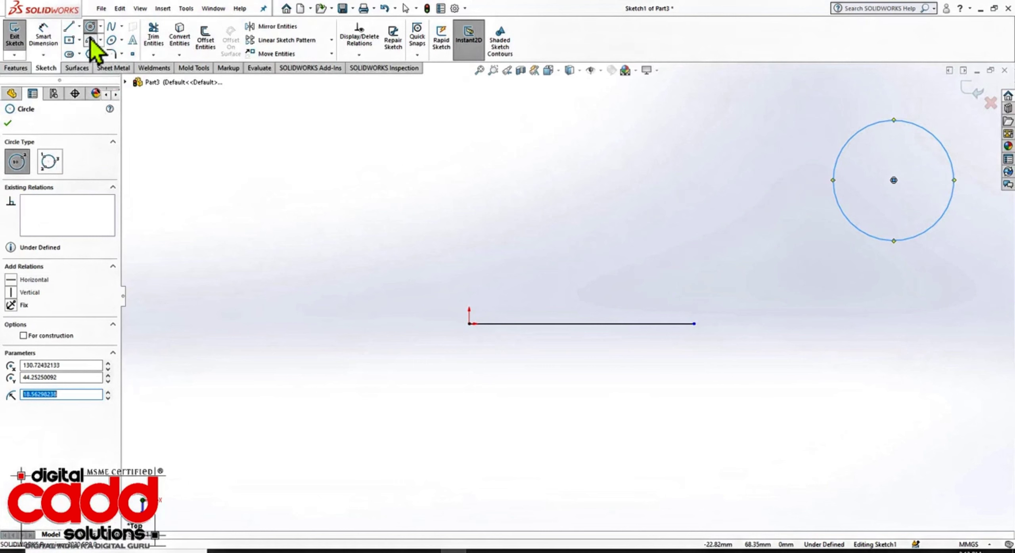
click(91, 39)
click(257, 187)
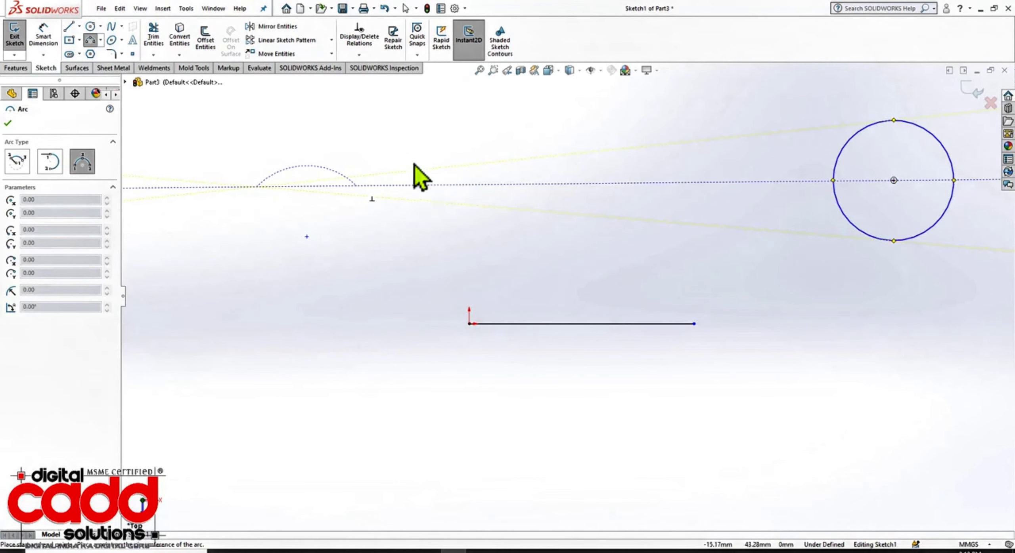
click(316, 135)
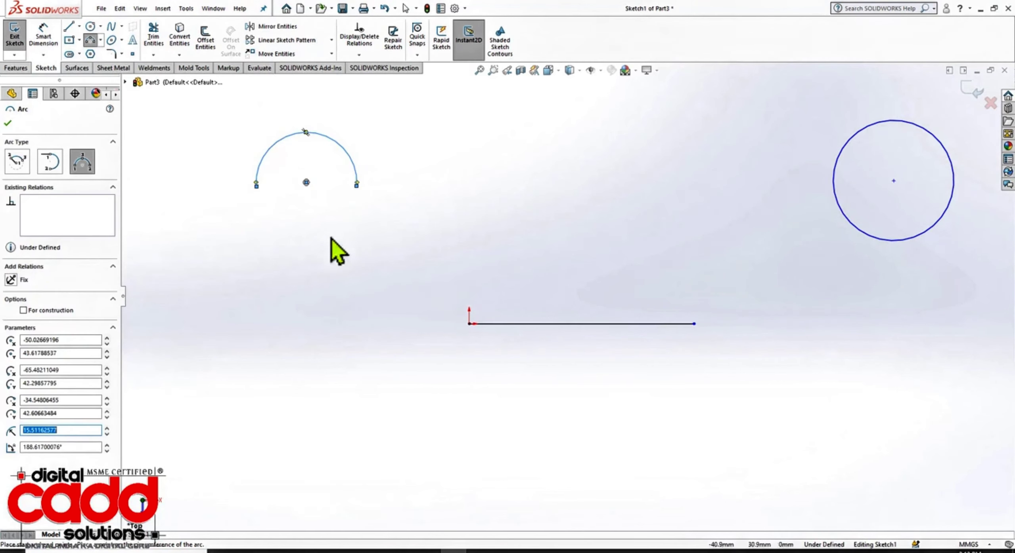
key(Escape)
- Sketch a center rectangle with construction diagonals below and to the right of the horizontal line
click(69, 40)
scroll(191, 183, up, 4)
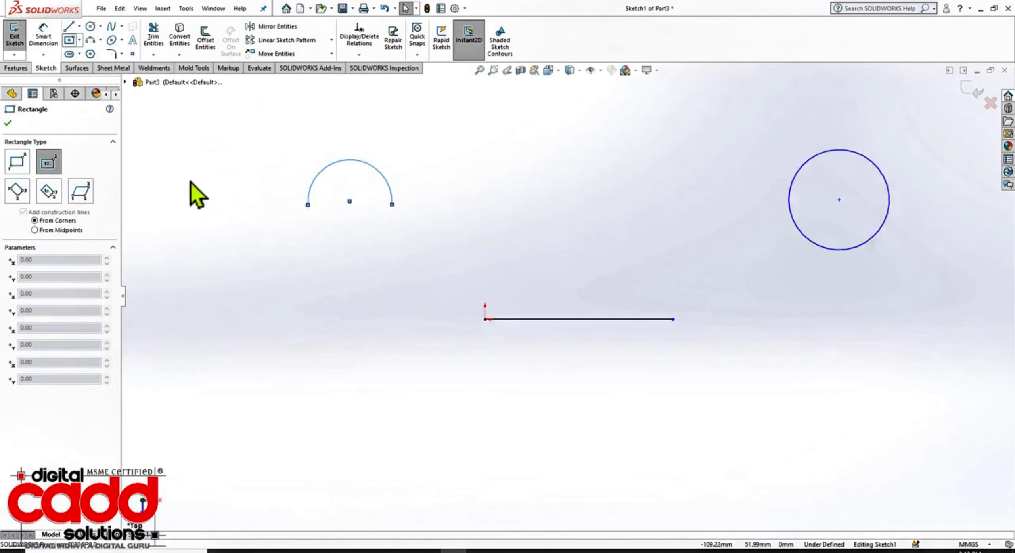
click(698, 437)
click(775, 485)
key(Escape)
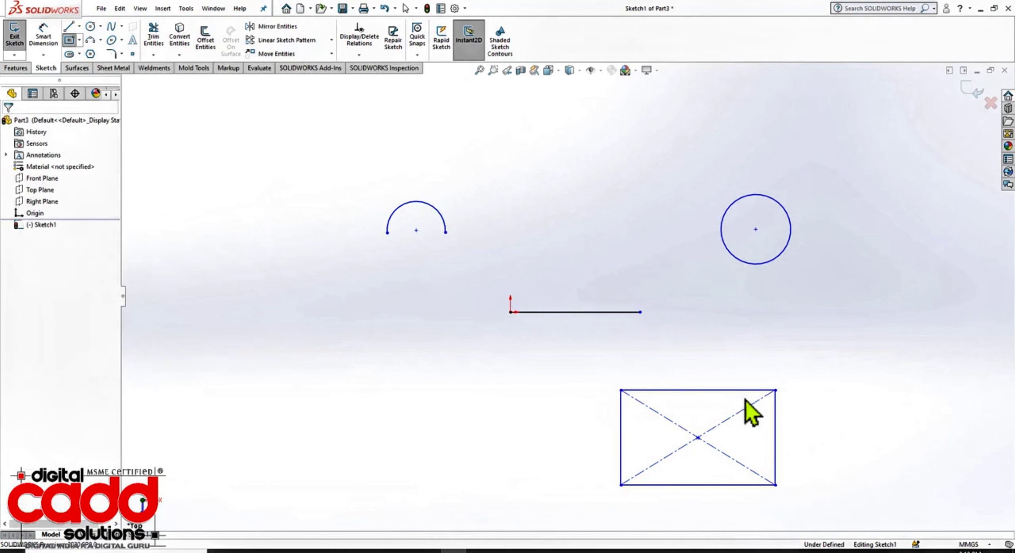
- Offset the arc outward by 4 mm using Offset Entities with Add dimensions enabled
scroll(544, 194, down, 4)
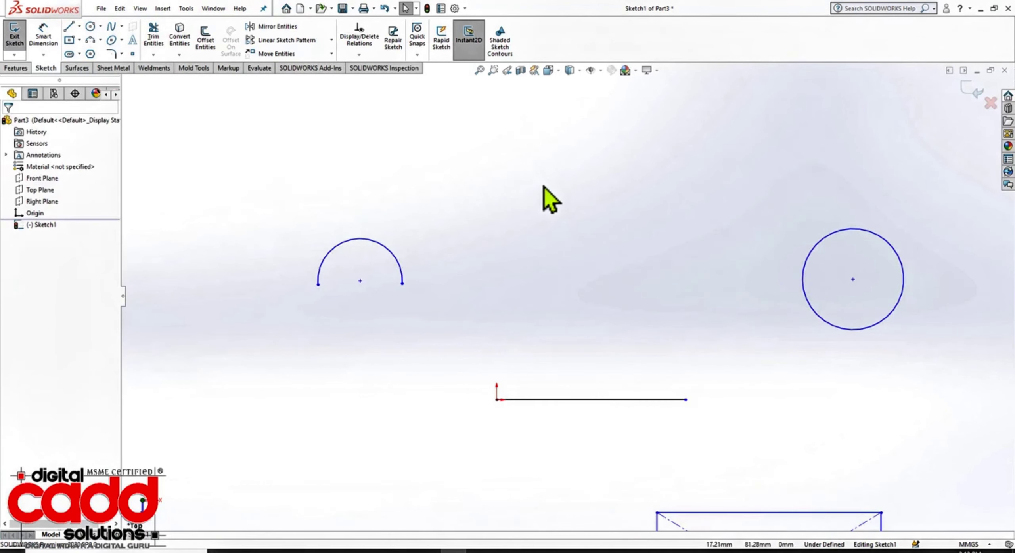
scroll(278, 278, down, 2)
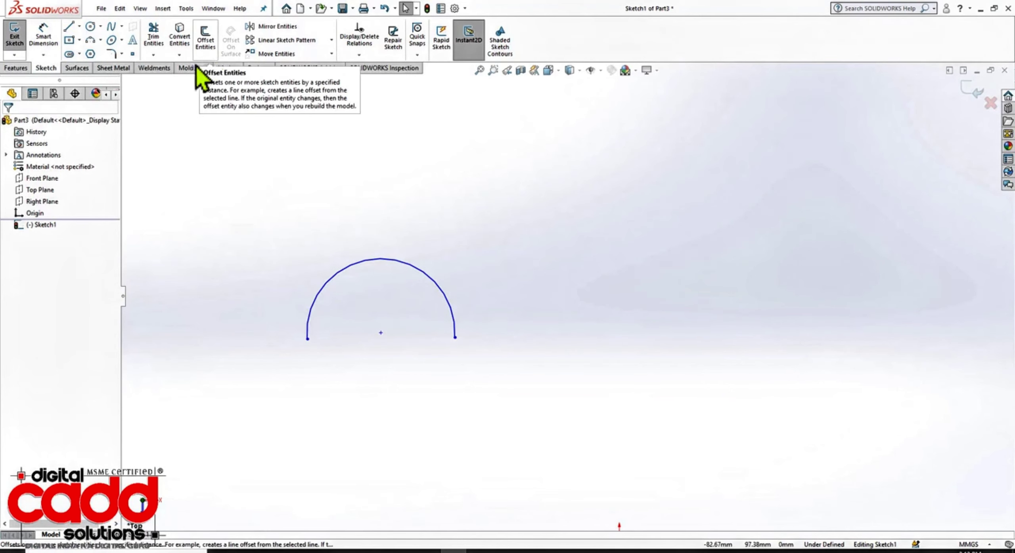
click(187, 57)
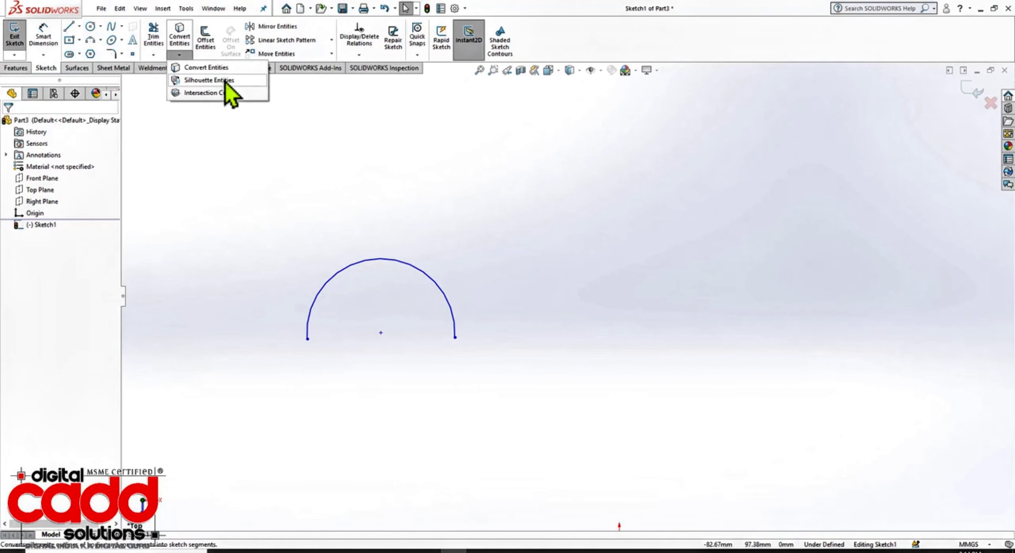
click(230, 127)
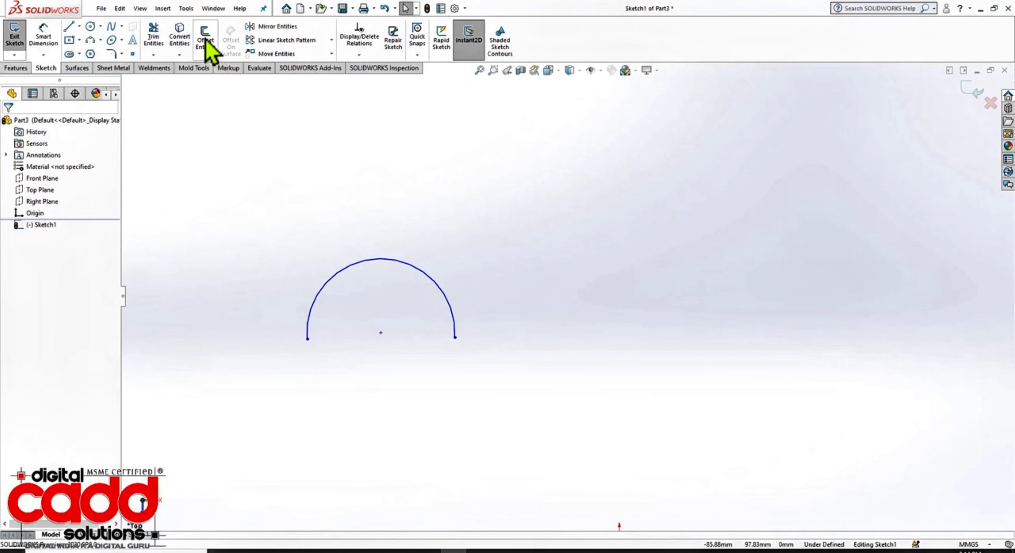
click(207, 42)
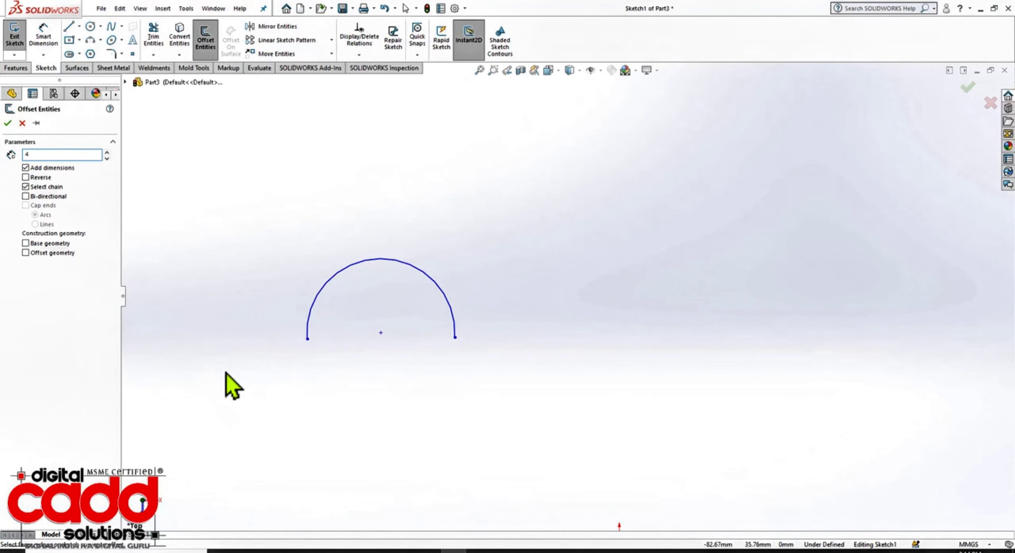
text(4)
key(Return)
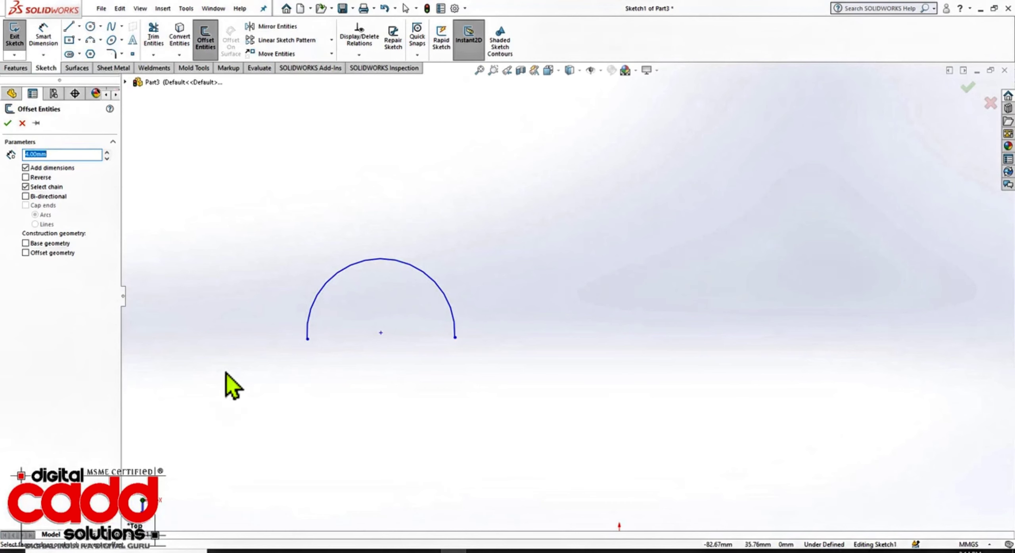
click(422, 277)
scroll(386, 260, down, 3)
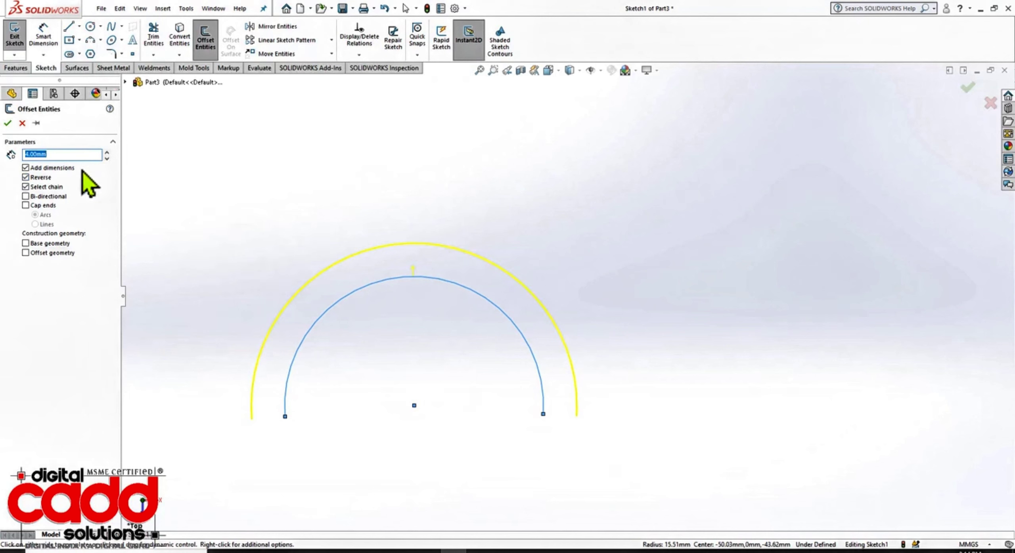
click(45, 178)
click(46, 180)
click(411, 233)
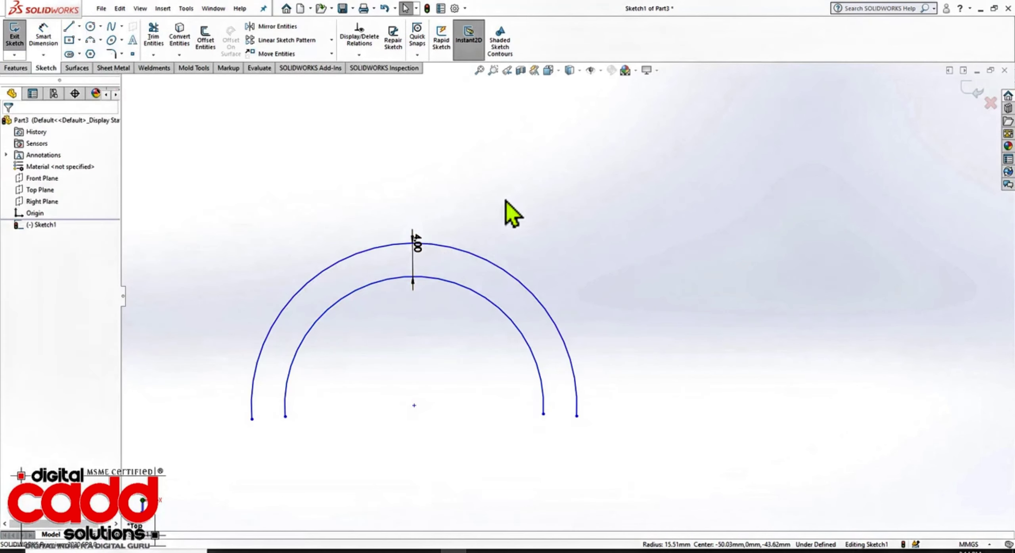
- Move the offset dimension to the left of the arcs, and offset the outer arc outward by 4 mm without adding a dimension
drag(415, 259, 267, 235)
click(315, 176)
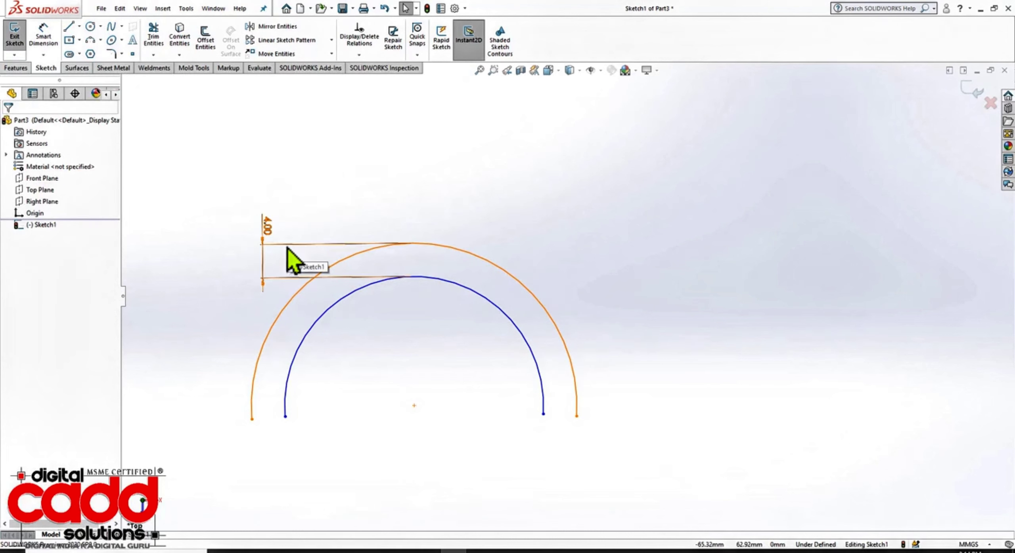
click(204, 51)
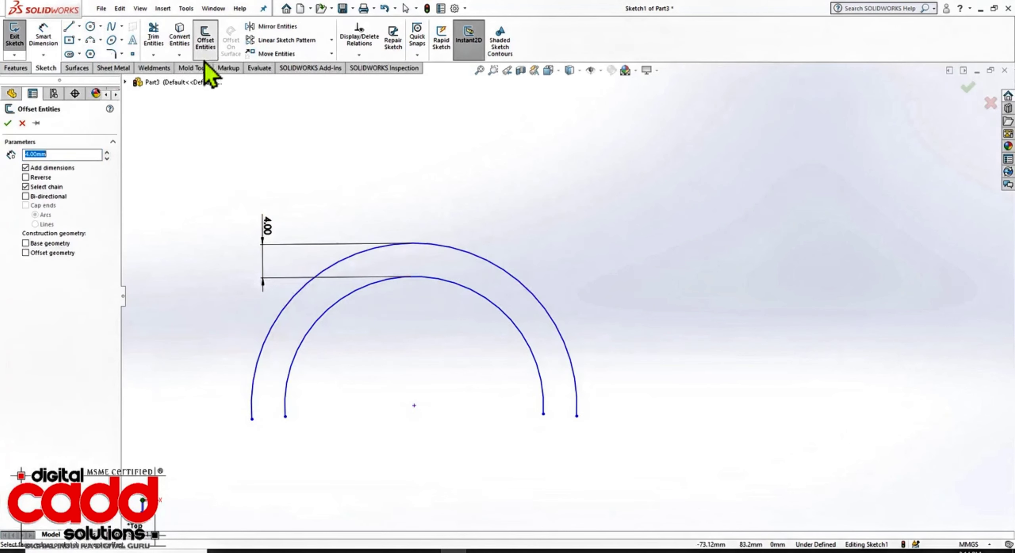
click(52, 172)
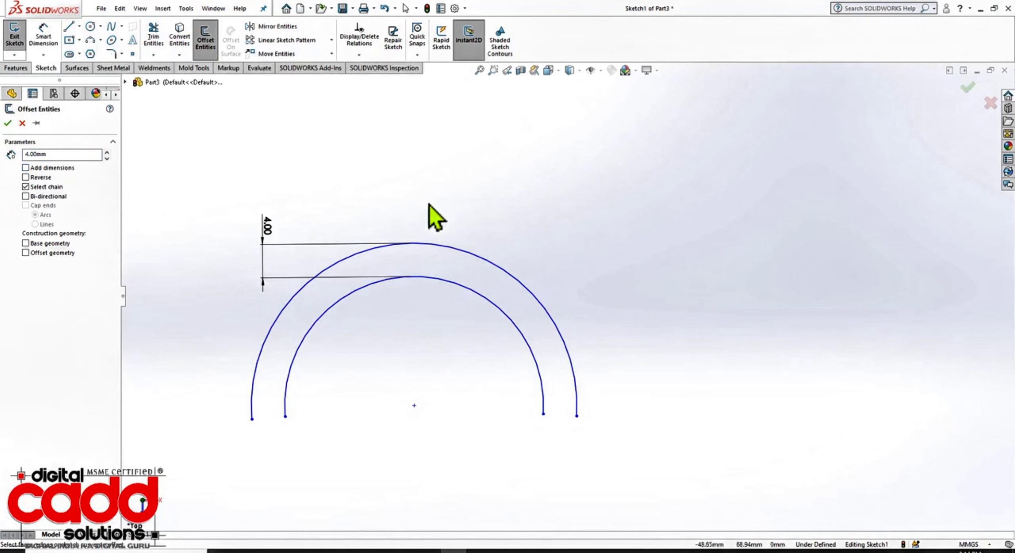
click(439, 247)
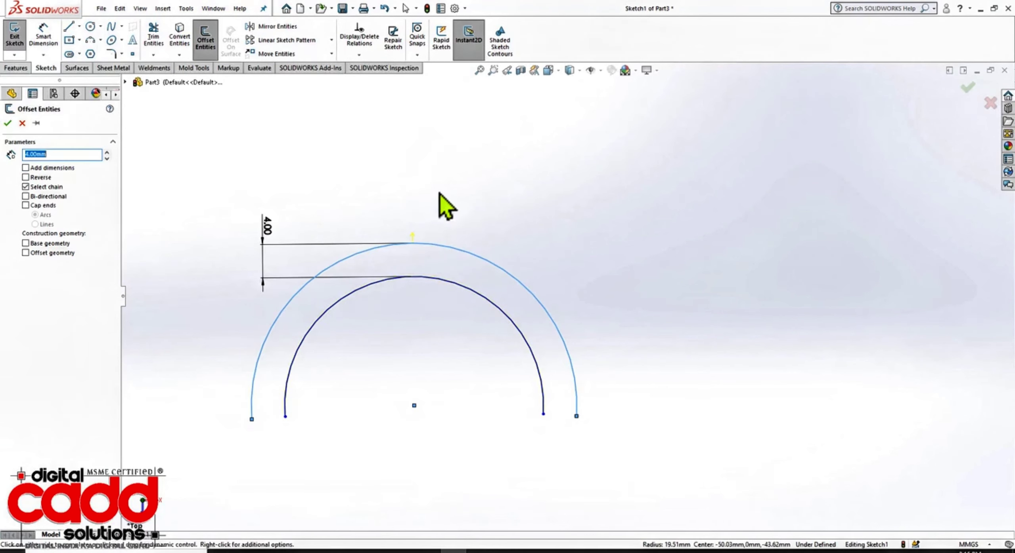
click(442, 169)
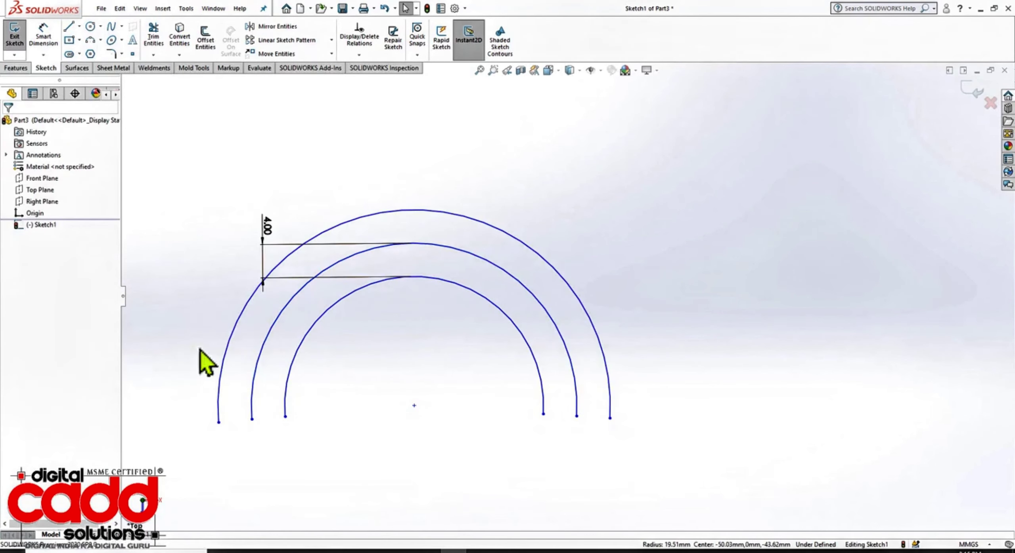
- Offset the horizontal line from the origin 4 mm upward with the direction reversed and no dimension added
scroll(436, 304, down, 10)
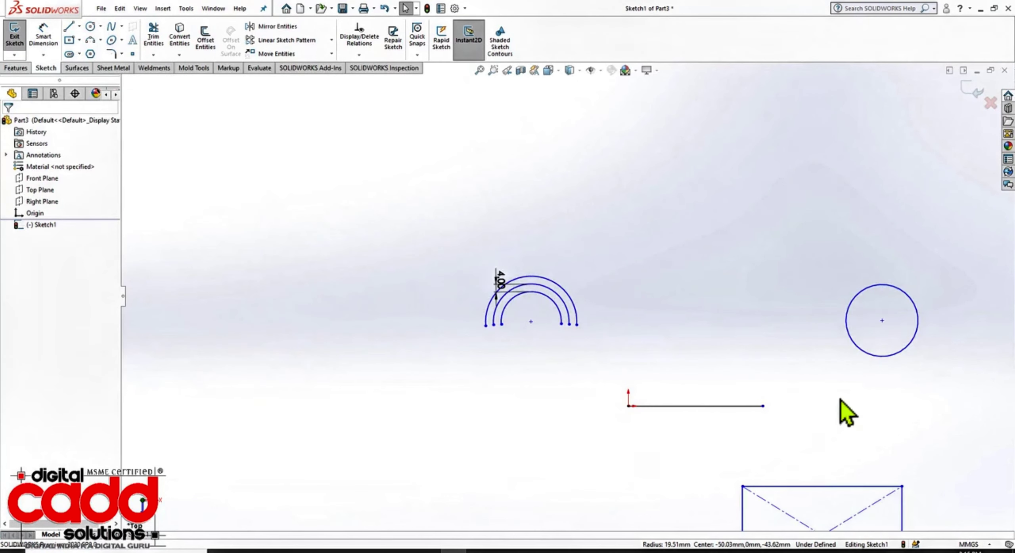
scroll(840, 408, up, 4)
click(642, 395)
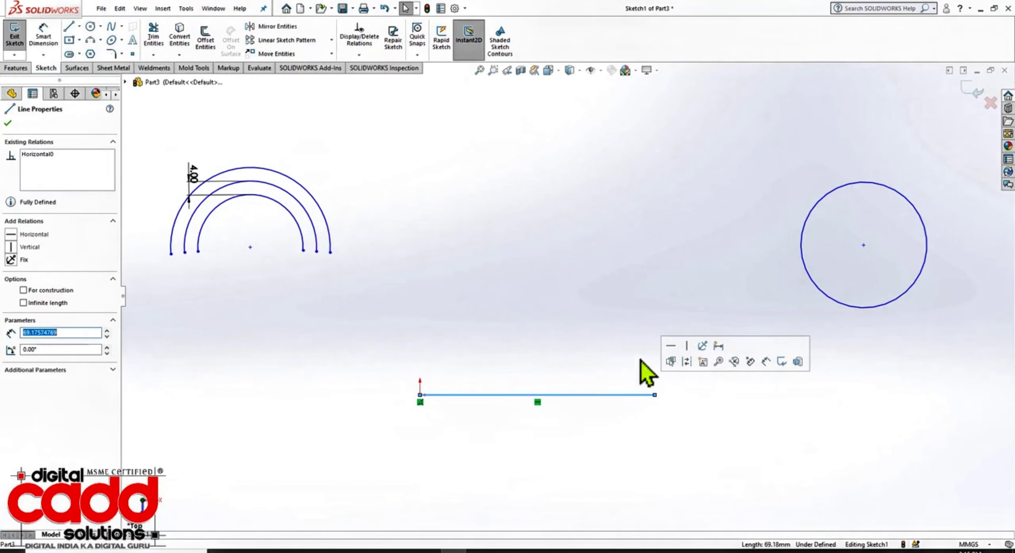
click(205, 55)
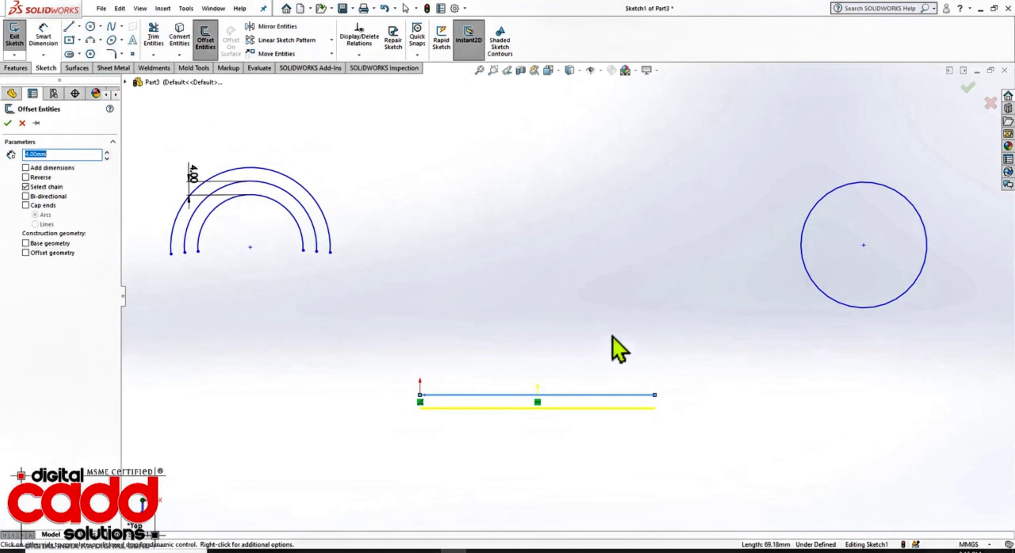
click(26, 177)
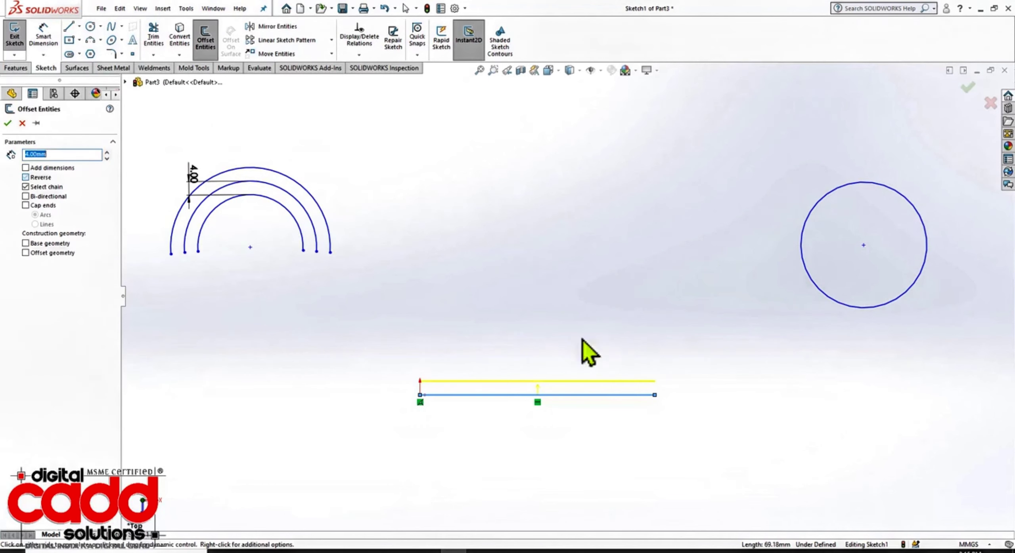
click(632, 312)
scroll(646, 421, down, 3)
scroll(512, 448, up, 2)
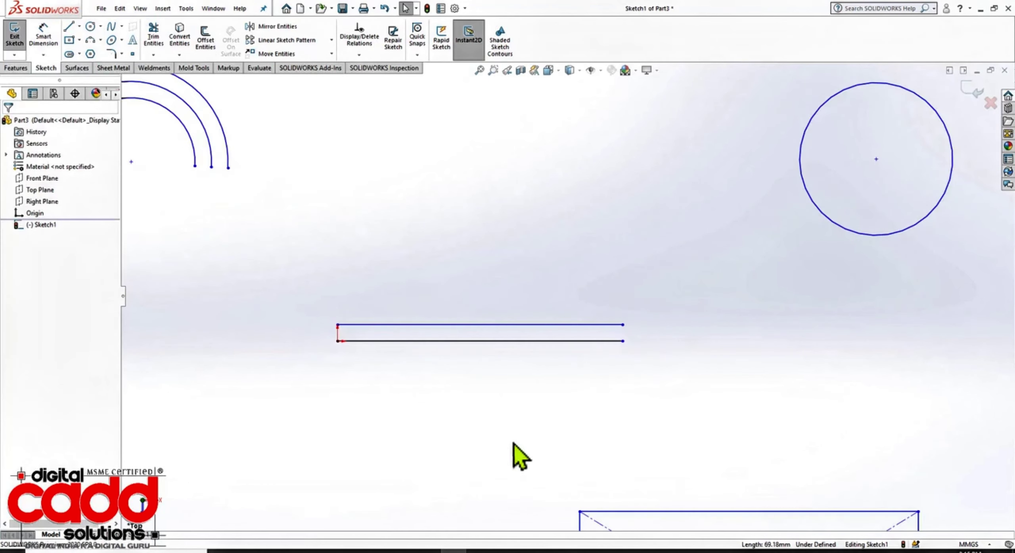
- Offset the upper horizontal line 4 mm upward using Offset Entities with Add dimensions enabled
scroll(471, 240, down, 1)
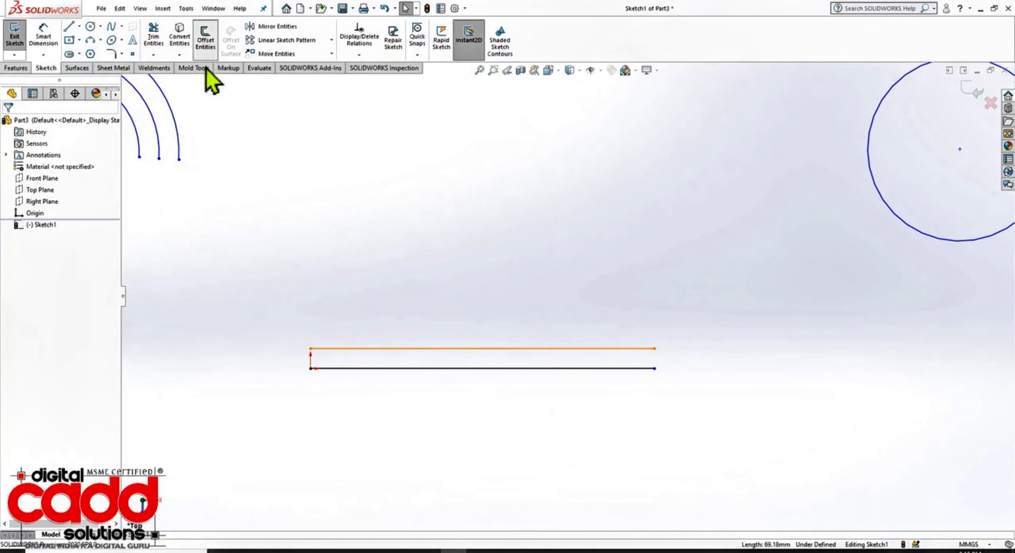
click(205, 43)
click(70, 169)
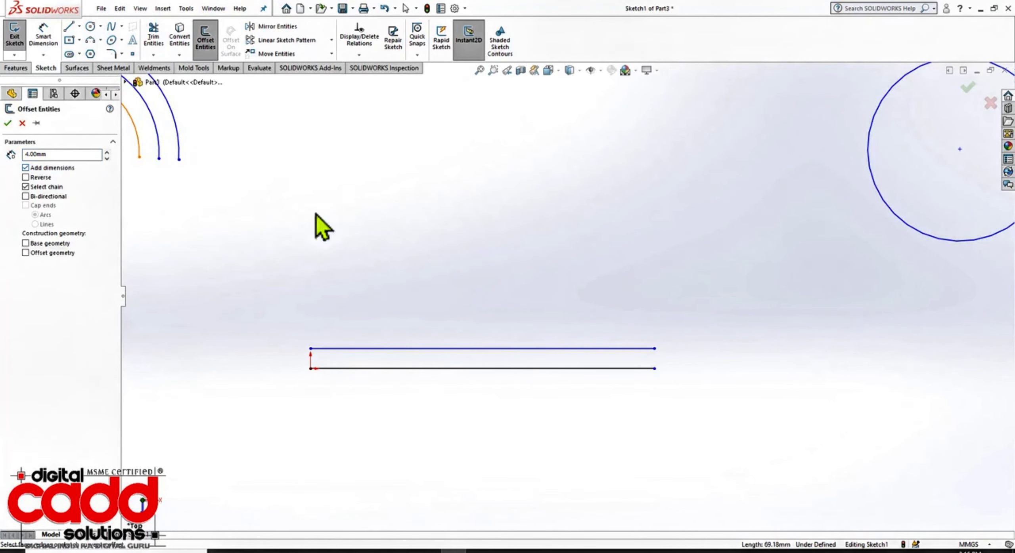
click(480, 349)
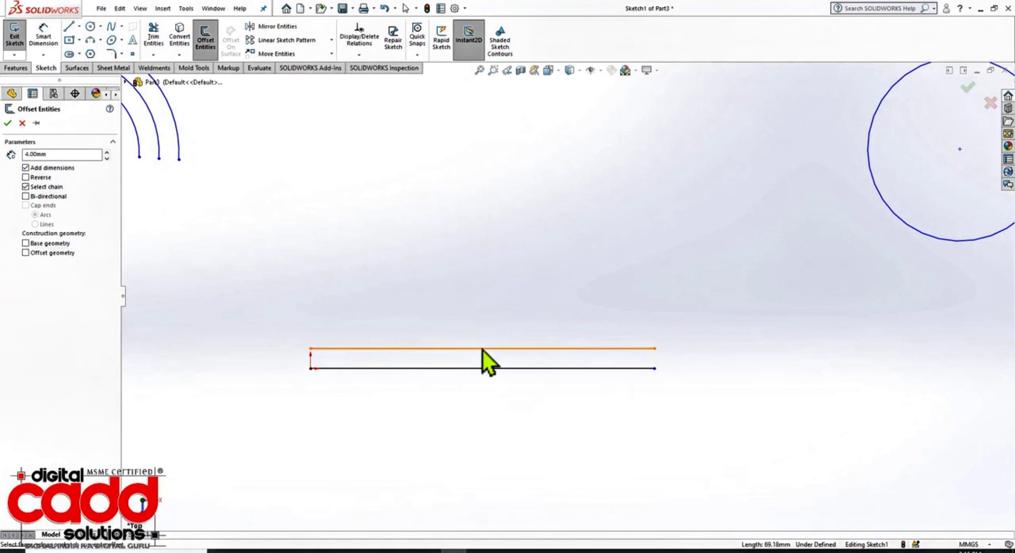
click(488, 281)
- Move the 4 mm offset dimension of the horizontal lines above the topmost line
scroll(503, 313, down, 3)
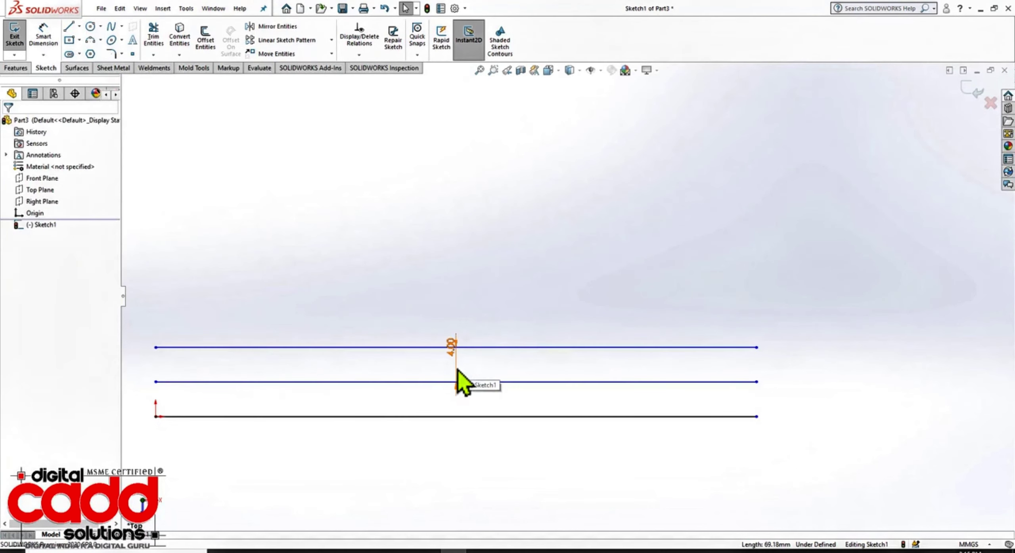
drag(459, 371, 392, 284)
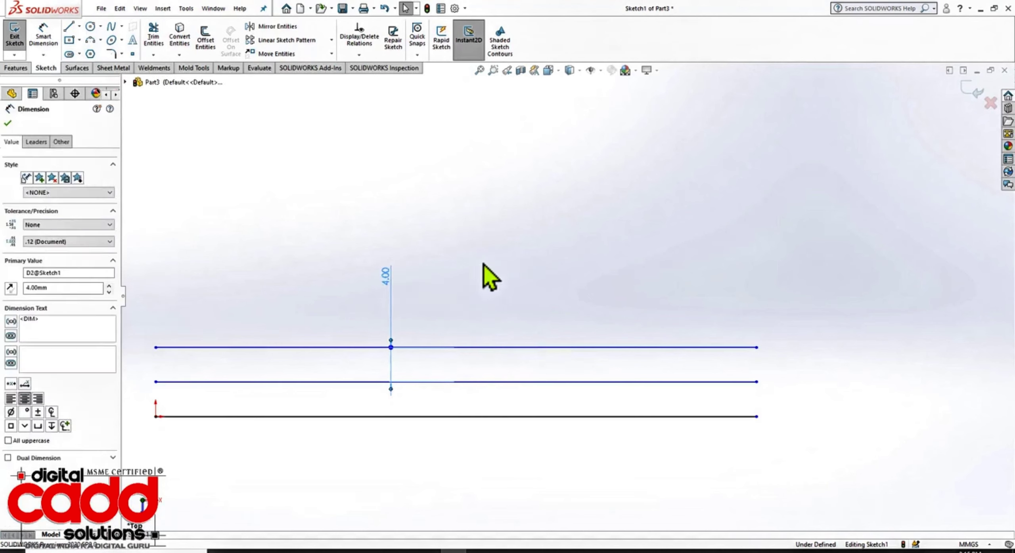
click(499, 264)
- Preview single-edge and inward offsets of the center rectangle, and offset its whole chain 4 mm outward with Add dimensions enabled
scroll(388, 250, up, 2)
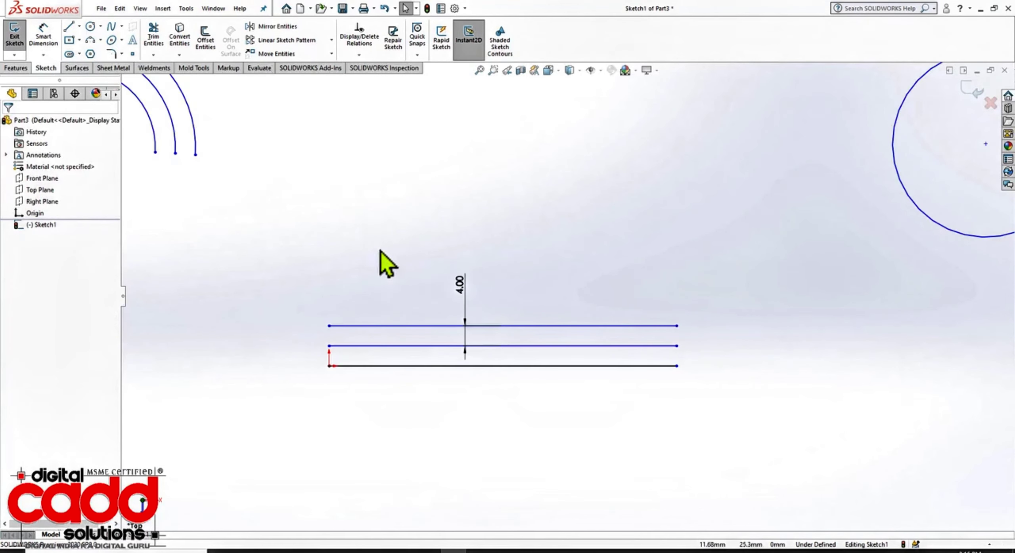
scroll(381, 317, up, 3)
scroll(555, 463, up, 2)
scroll(709, 464, down, 3)
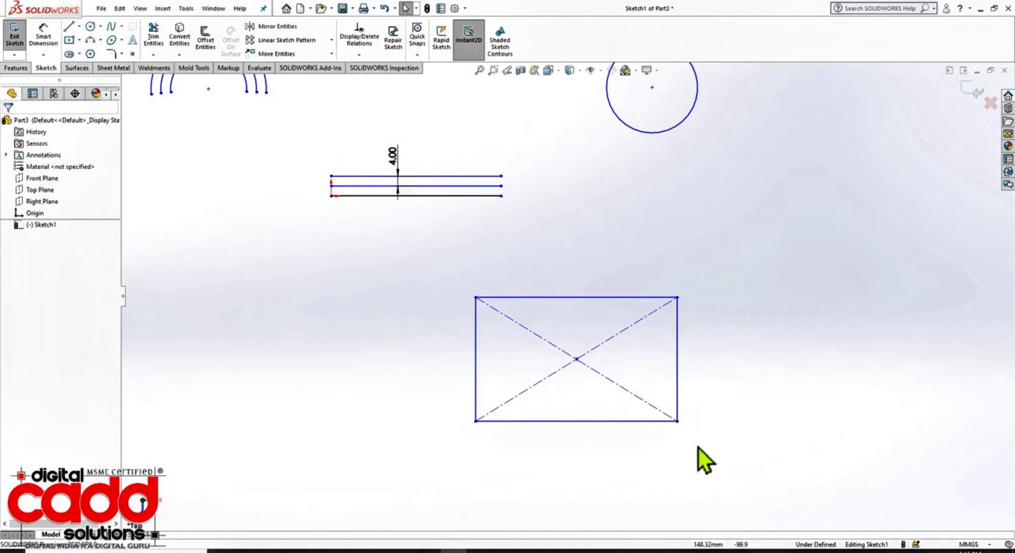
scroll(705, 423, down, 1)
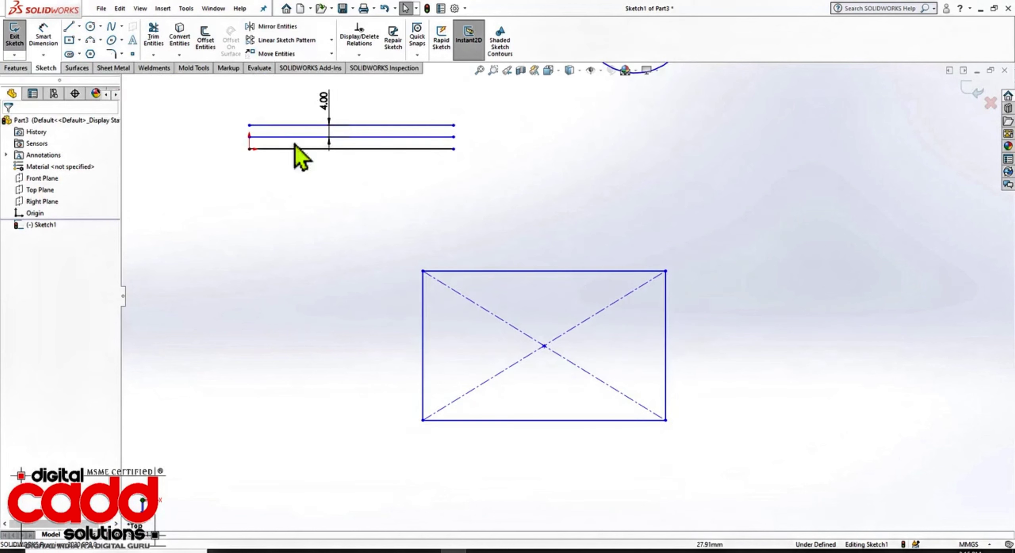
click(215, 44)
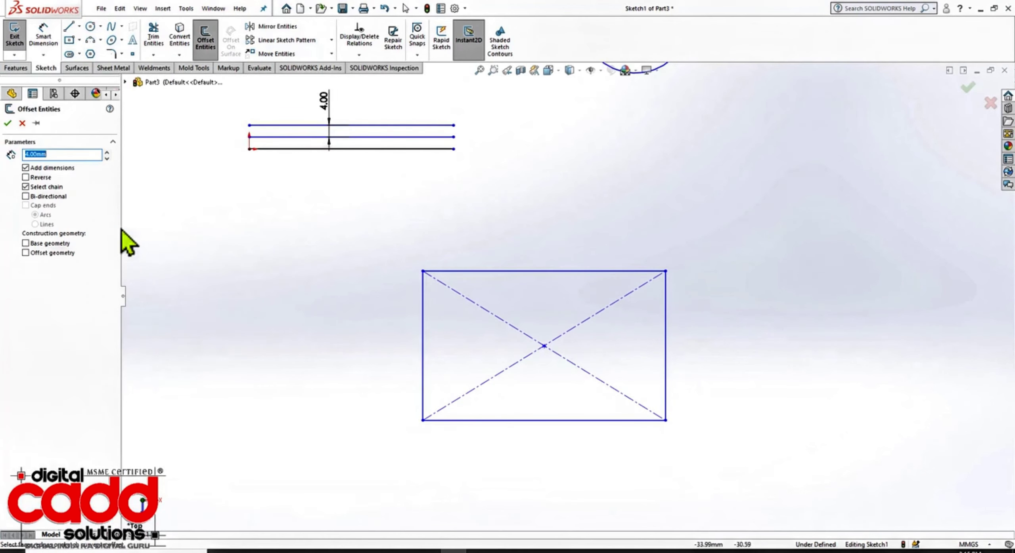
click(572, 272)
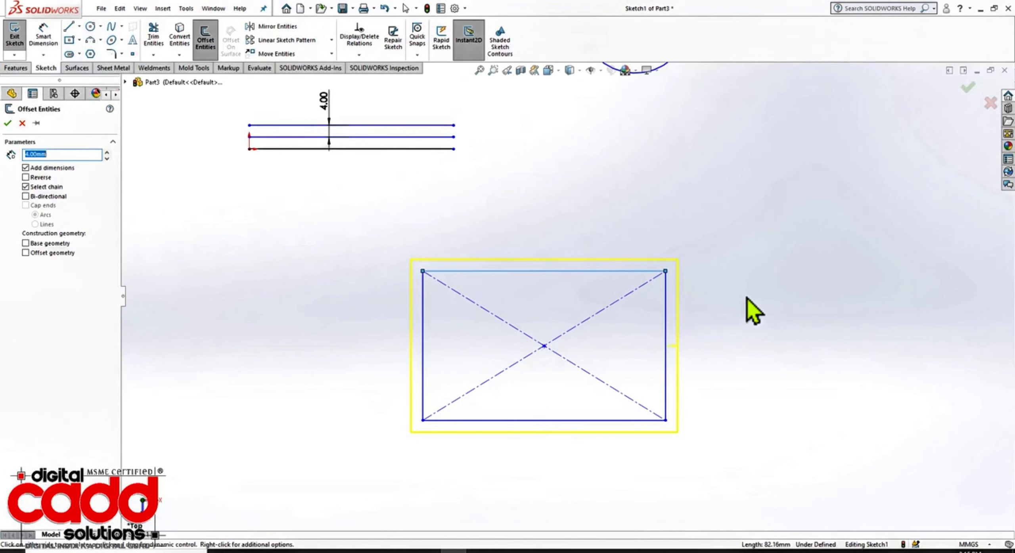
click(51, 189)
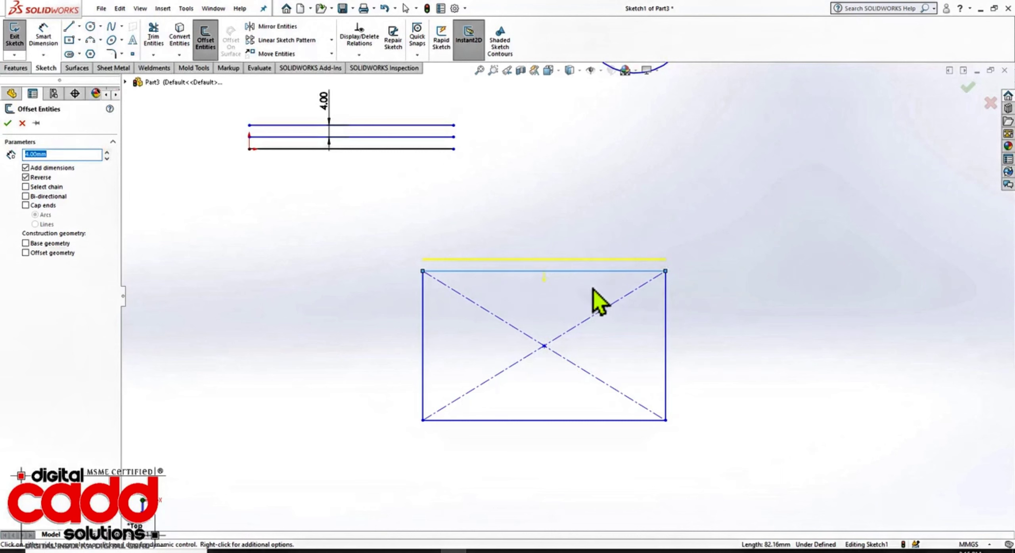
scroll(597, 298, down, 2)
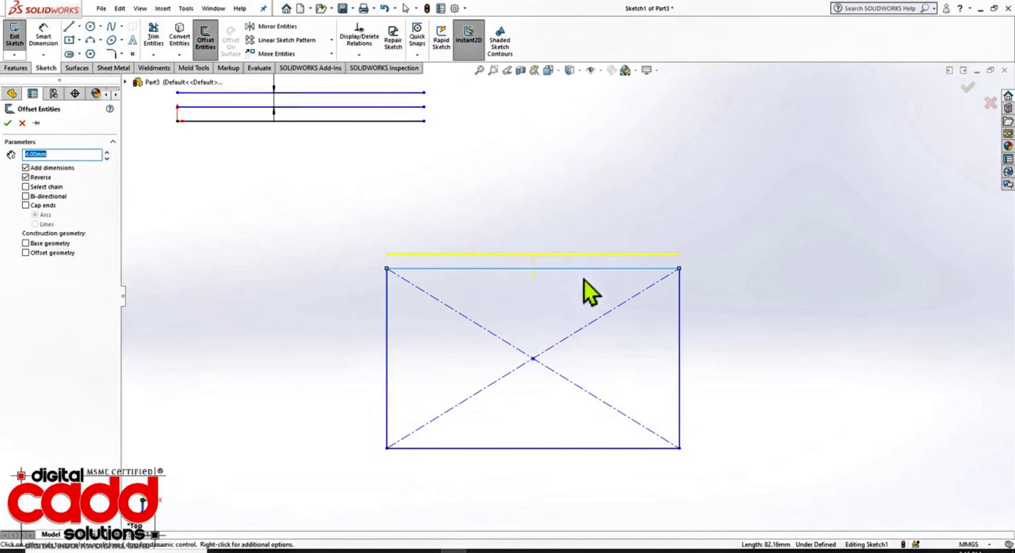
click(55, 191)
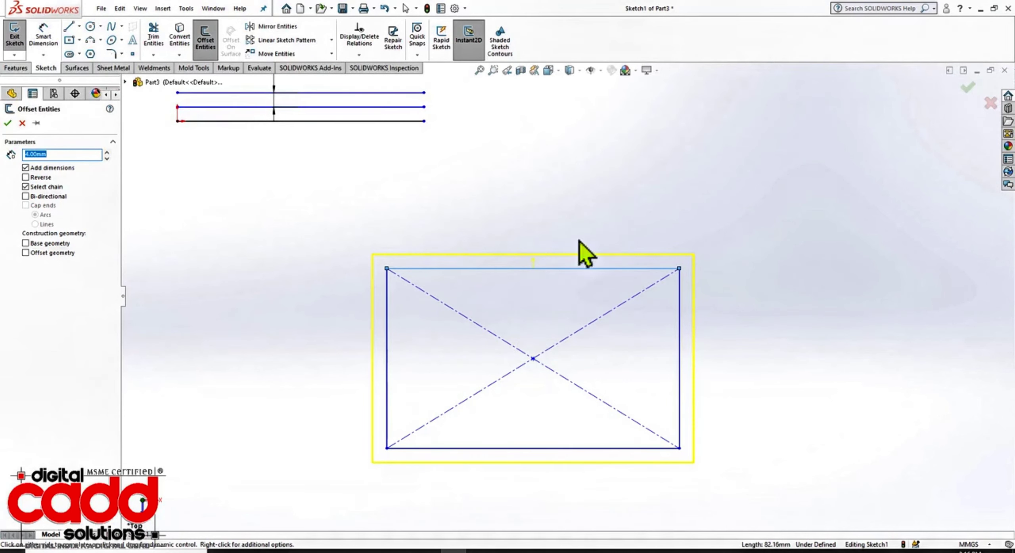
click(41, 178)
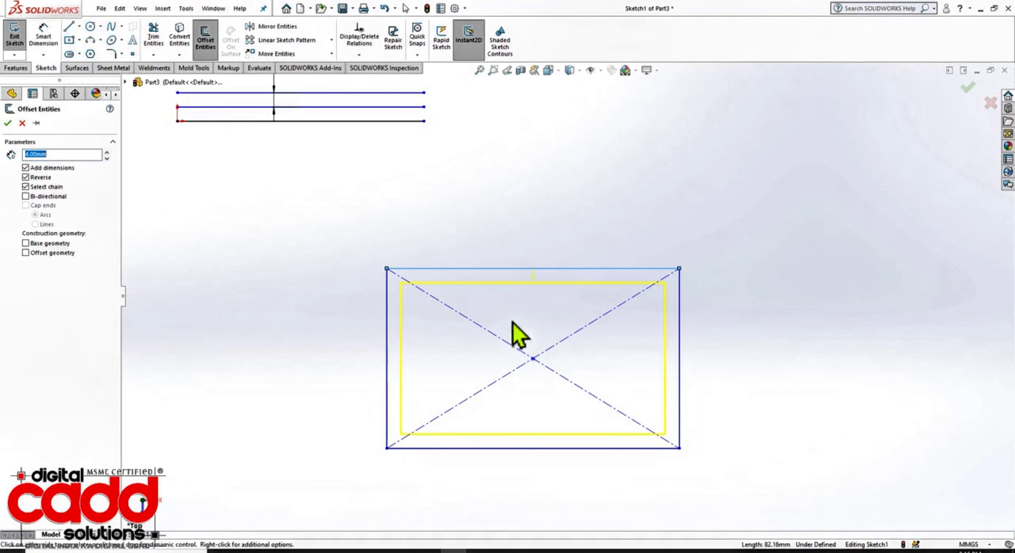
click(26, 178)
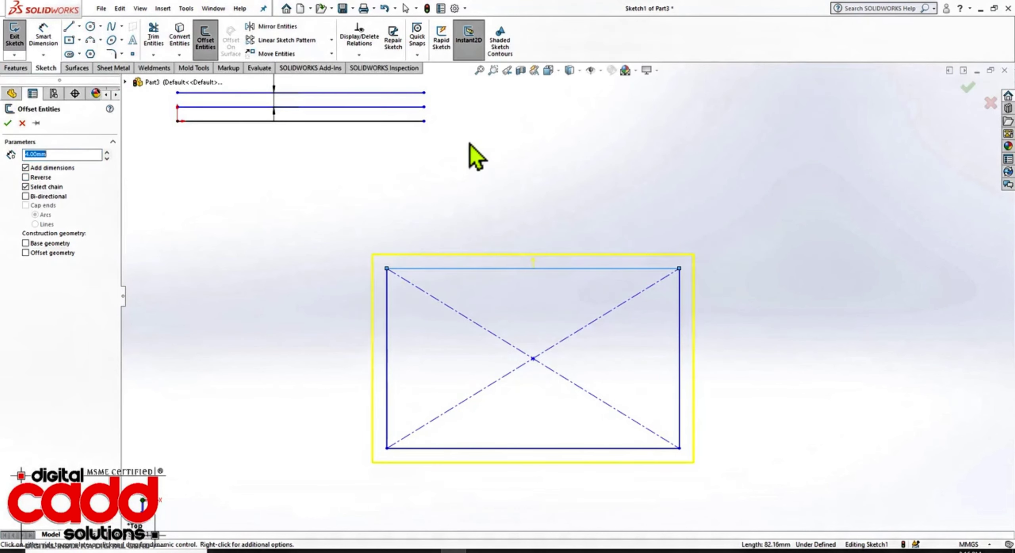
key(Return)
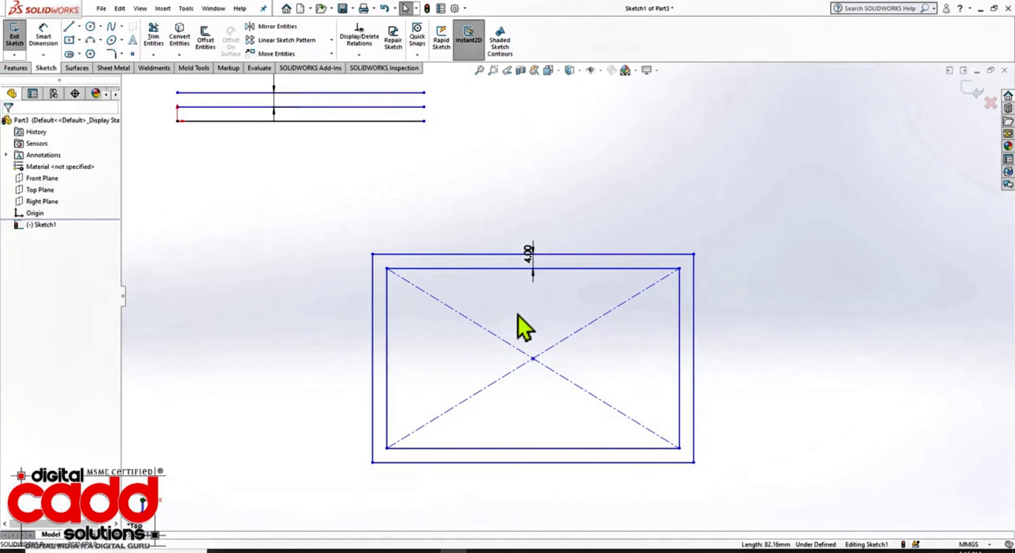
- Undo the 4 mm outward offset of the rectangle and clear the selection
click(207, 52)
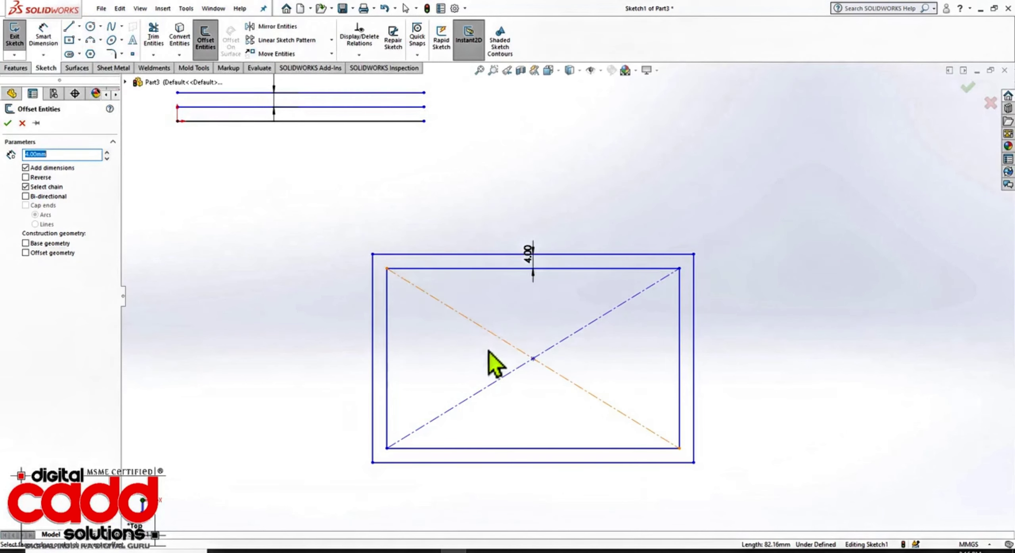
key(Escape)
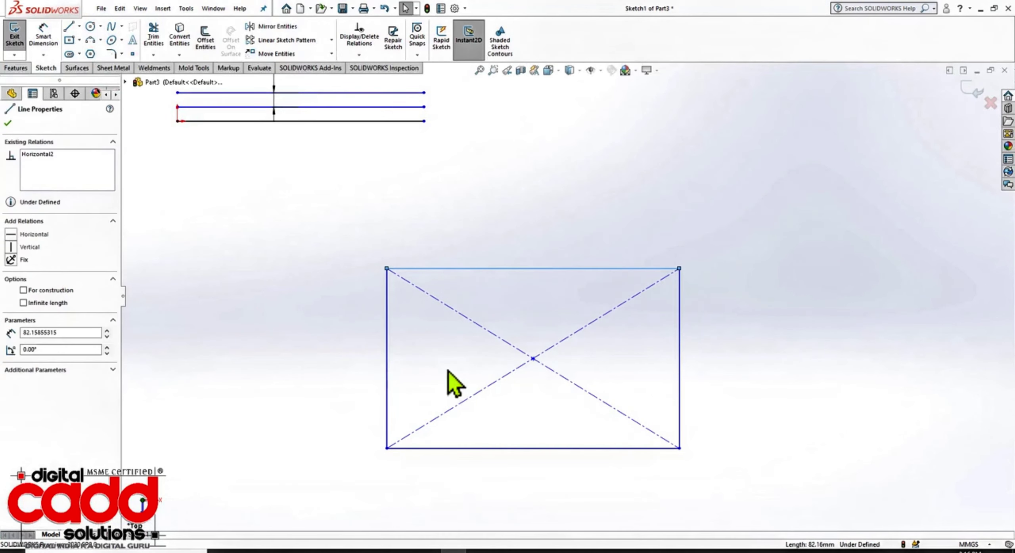
click(488, 191)
click(521, 351)
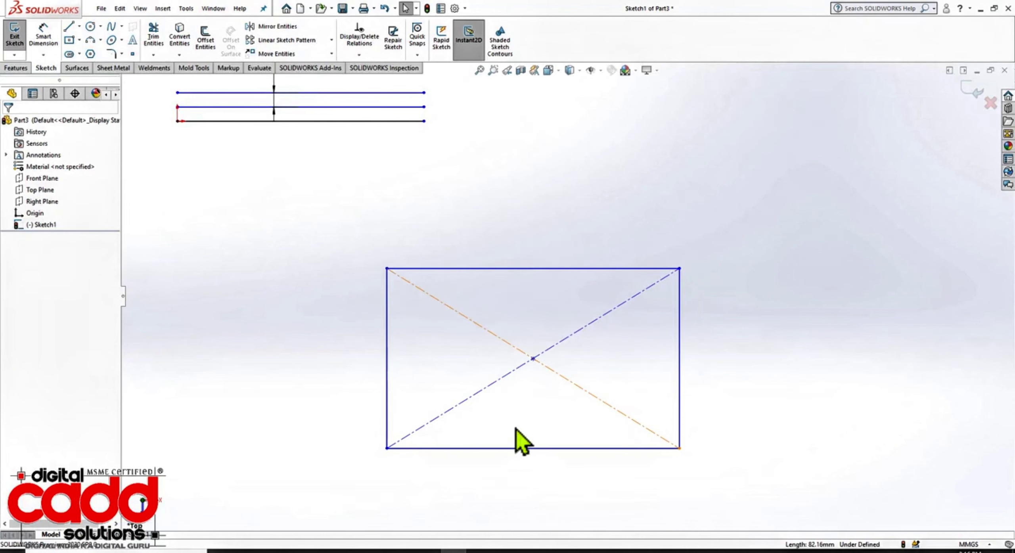
- Offset the rectangle chain 5 mm bi-directionally with dimensions, converting the base geometry to construction lines
click(228, 92)
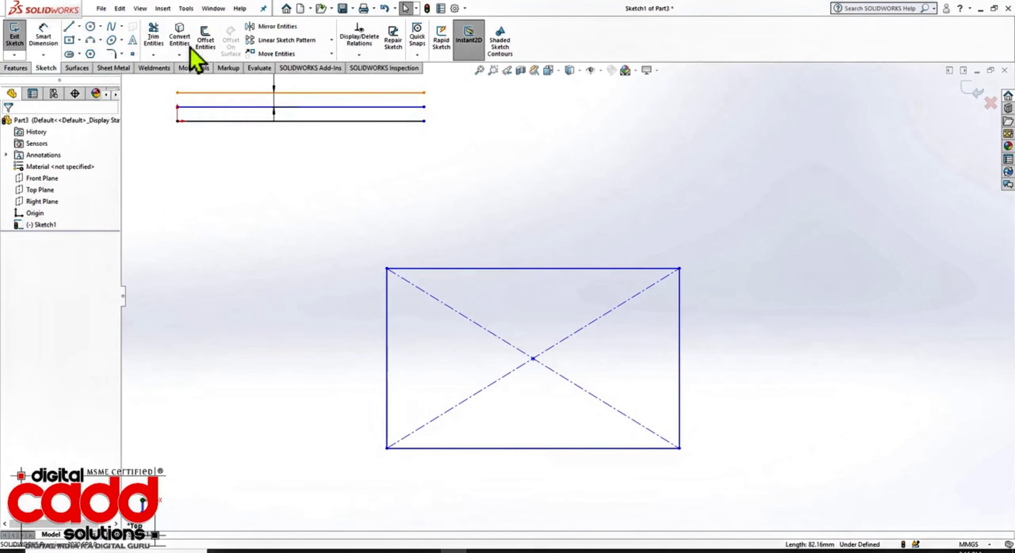
click(209, 40)
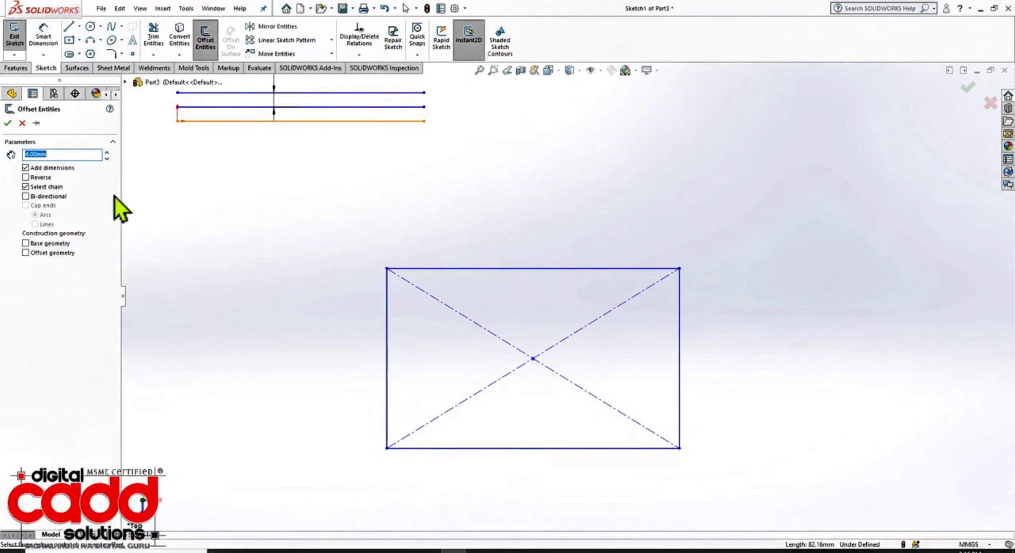
click(39, 196)
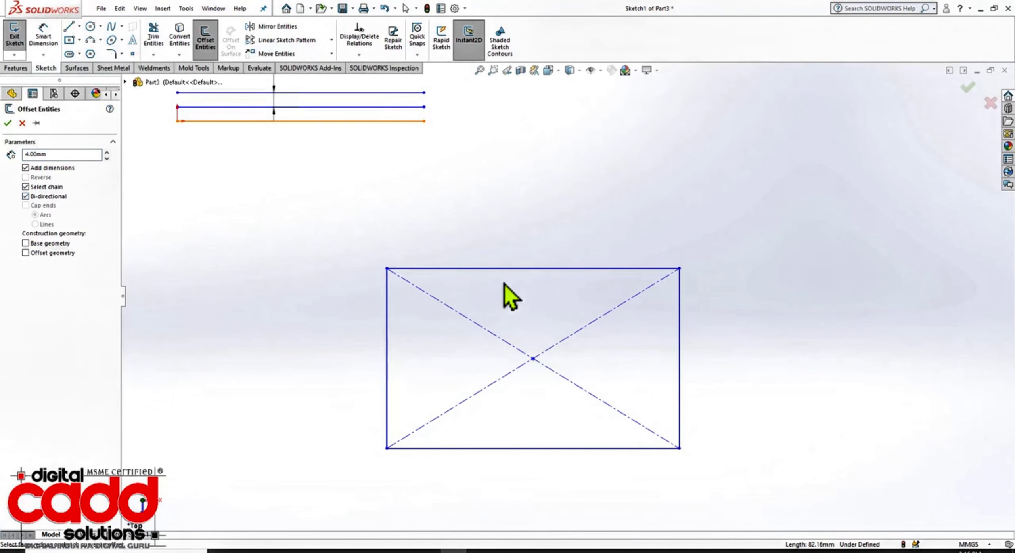
click(507, 270)
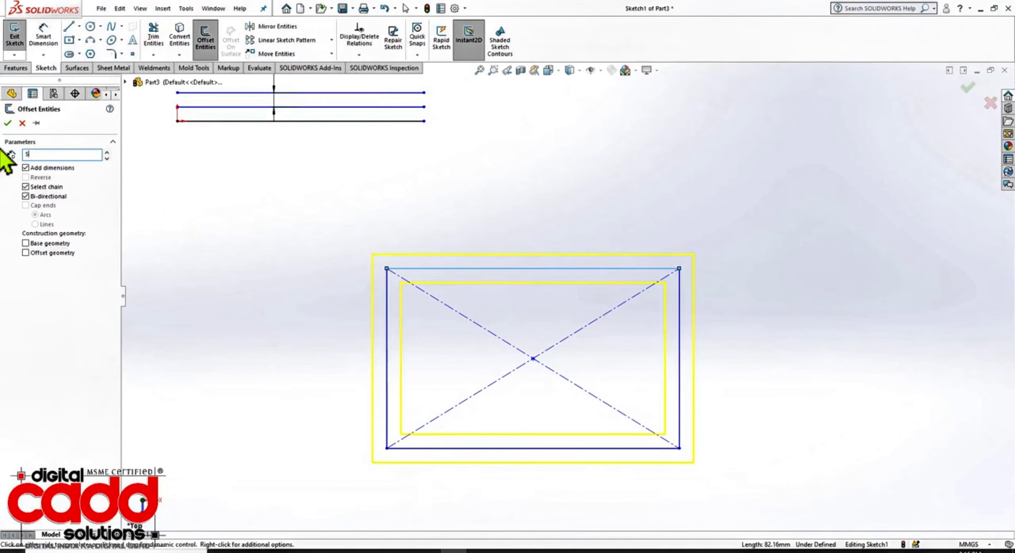
key(Return)
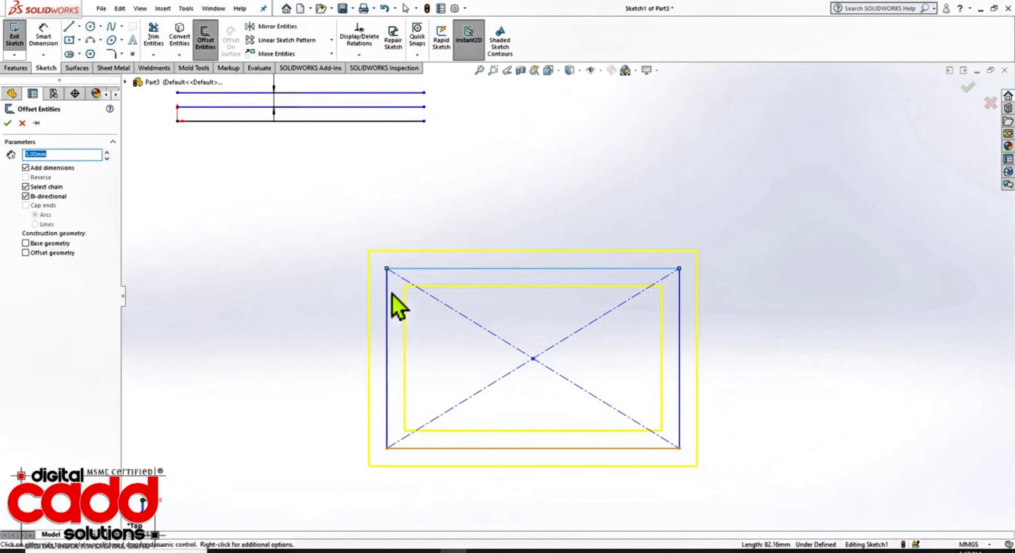
mouse_move(386, 270)
mouse_down()
mouse_move(639, 459)
mouse_move(679, 451)
mouse_up()
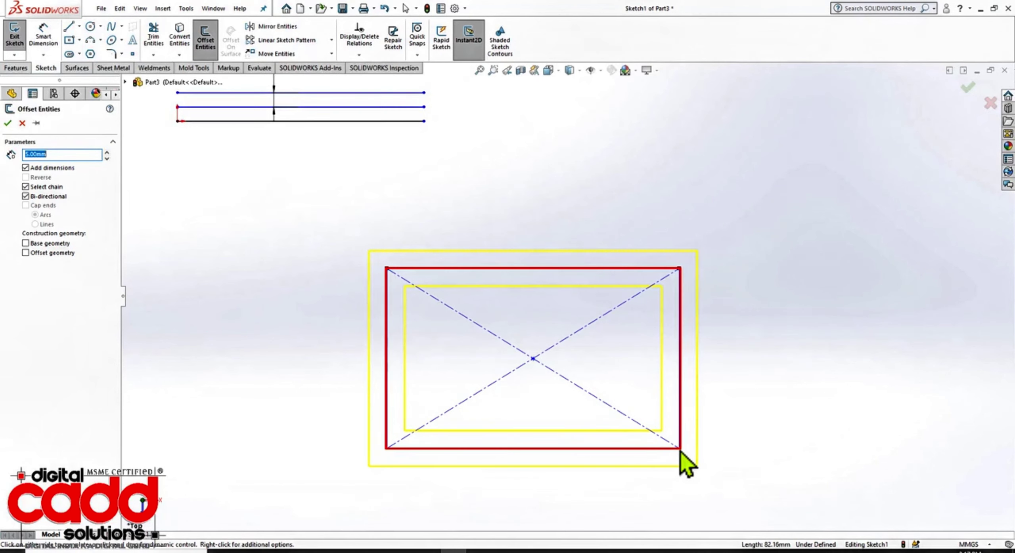
click(518, 449)
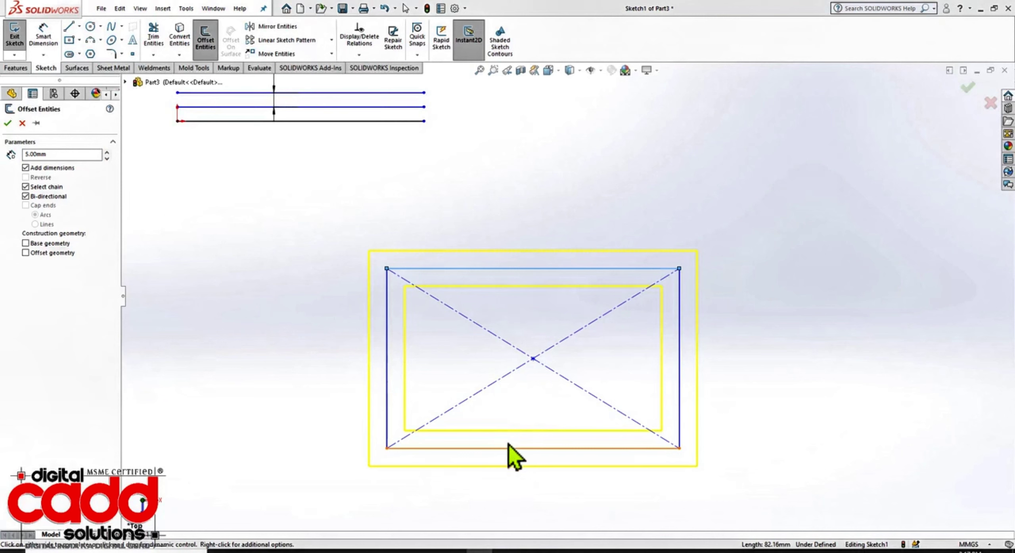
click(66, 244)
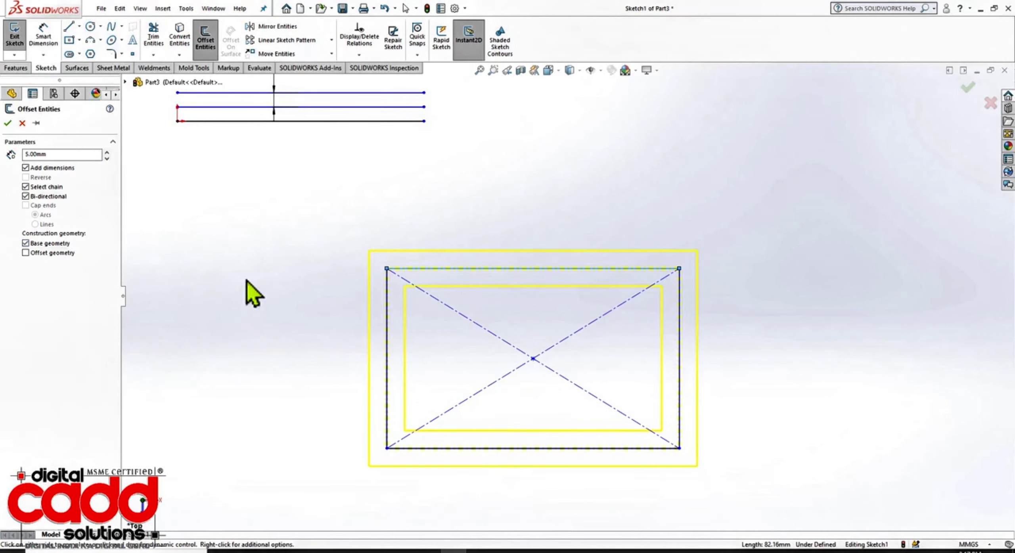
click(8, 123)
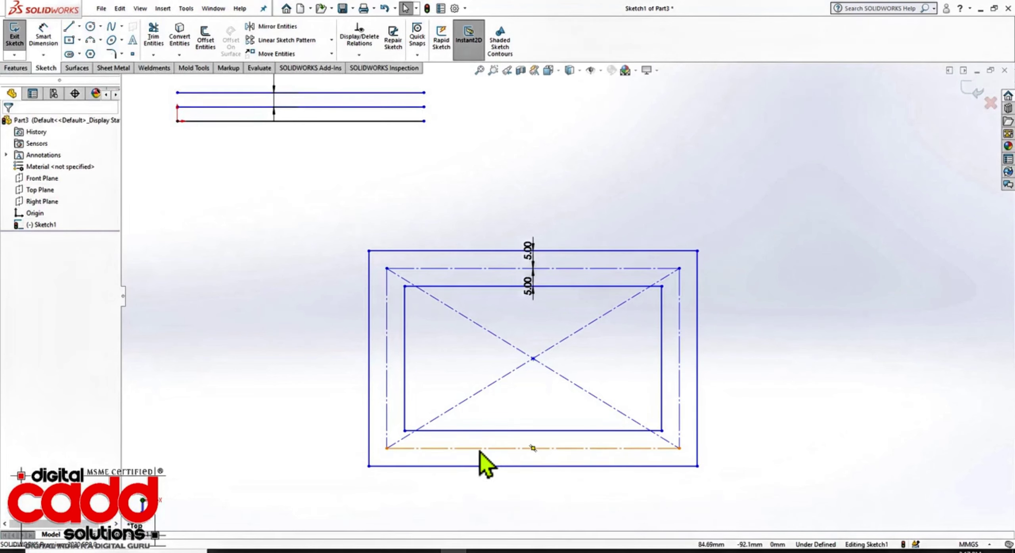
- Undo the last rectangle offset and redo it 5 mm bi-directionally with Offset geometry as construction and Base geometry off
key(ctrl+z)
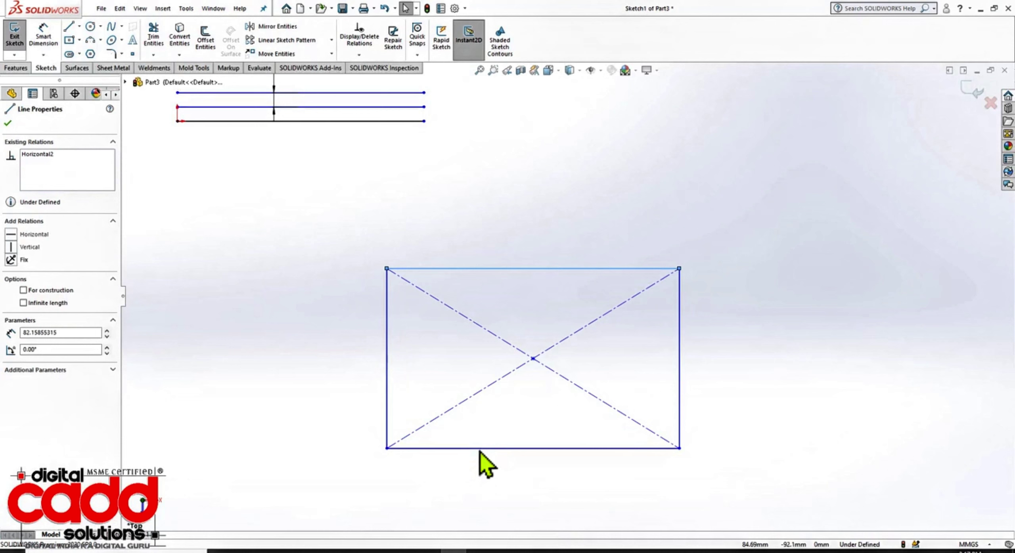
click(486, 199)
click(203, 43)
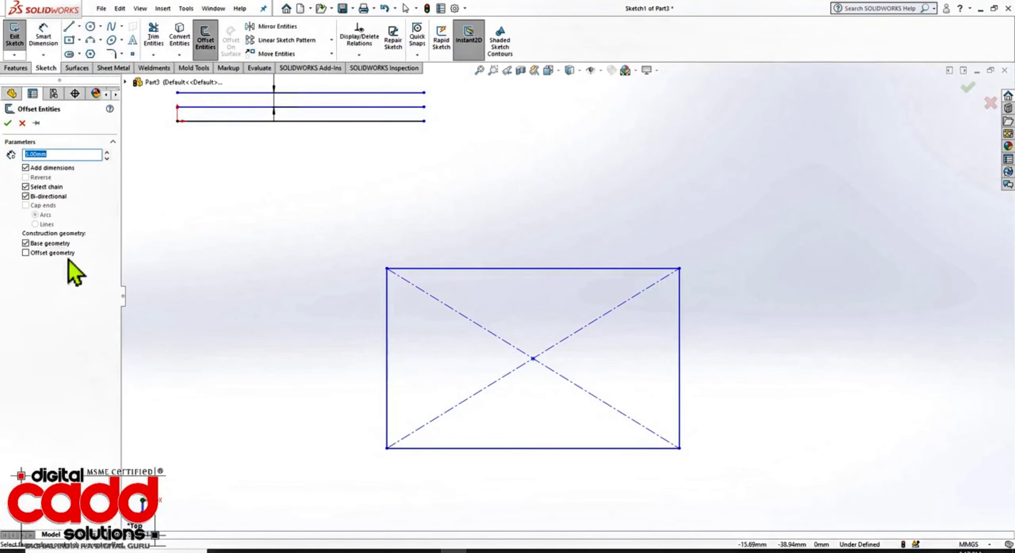
click(57, 245)
click(496, 269)
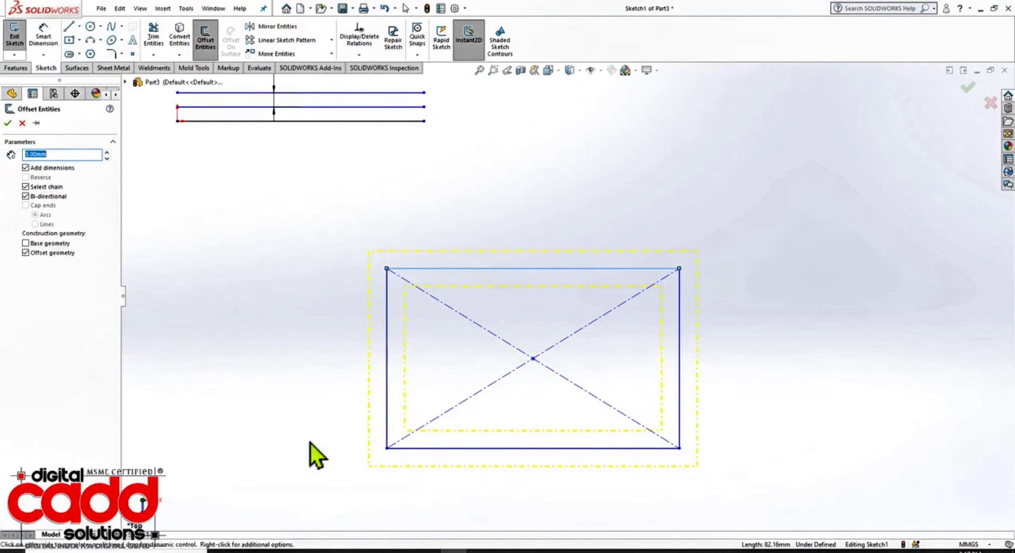
click(7, 123)
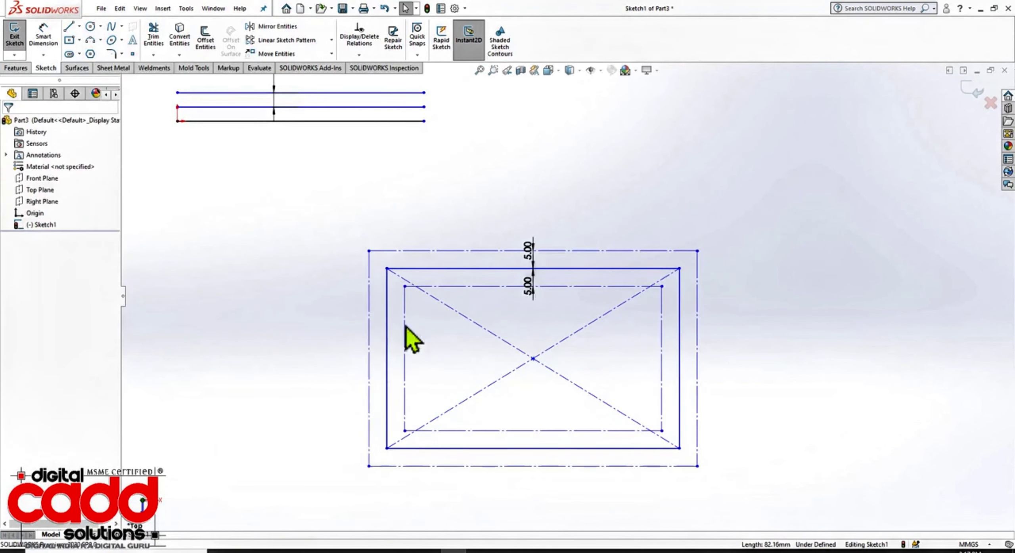
- Move the outer 5 mm offset dimension above the outer construction rectangle, left of its original position
scroll(693, 400, down, 3)
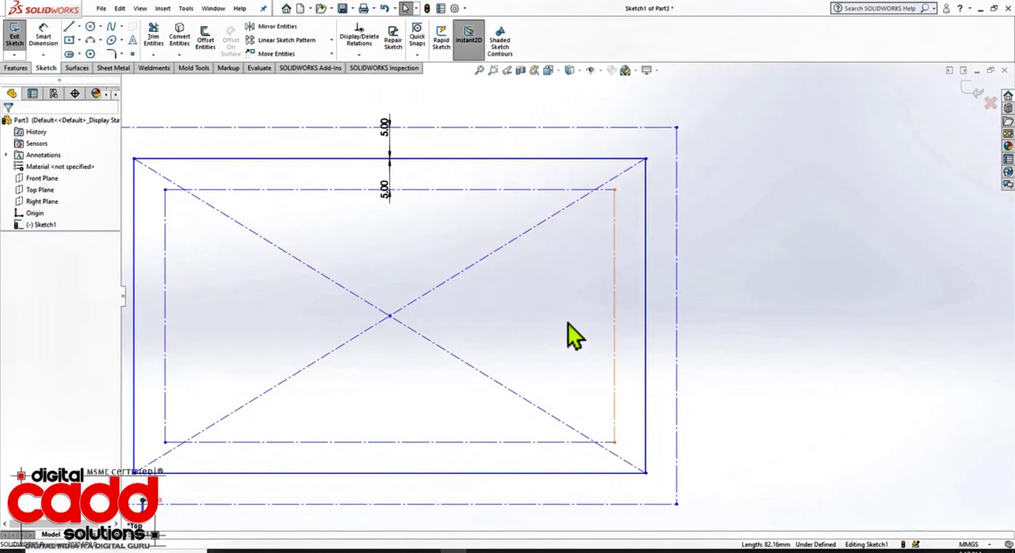
scroll(568, 323, up, 2)
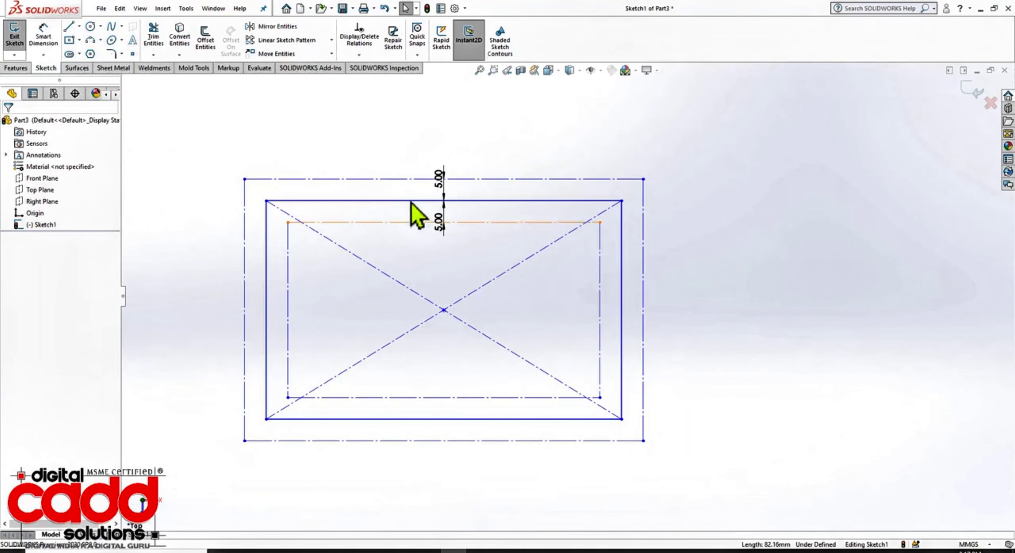
drag(438, 190, 361, 146)
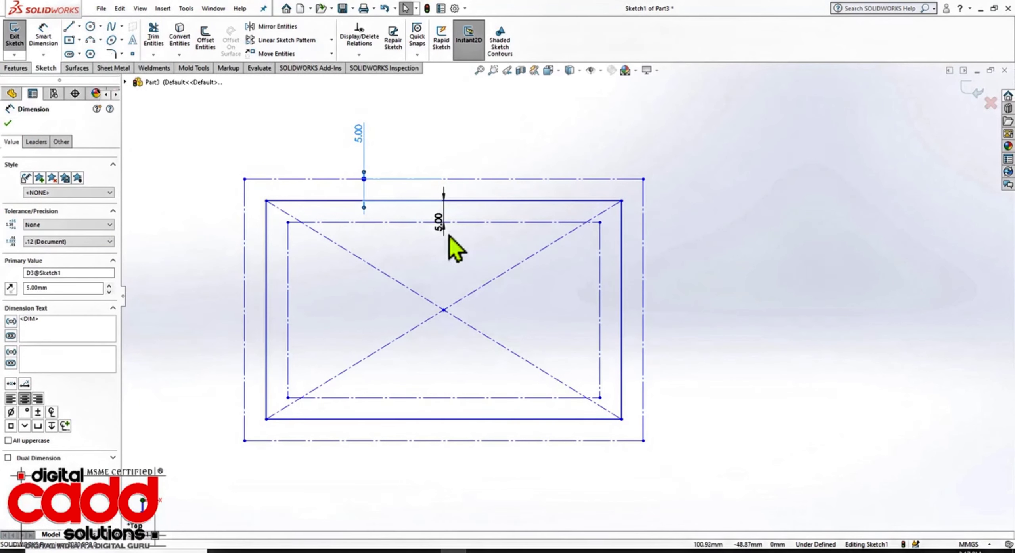
- Move the inner 5 mm offset dimension inside the inner construction rectangle, just below its upper edge, and clear the selection
drag(446, 234, 421, 259)
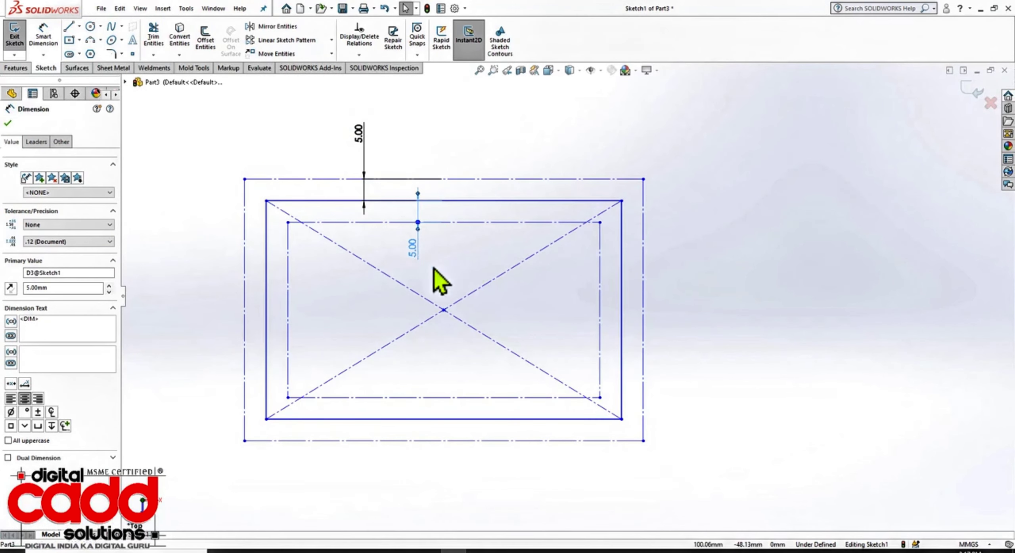
click(533, 330)
scroll(365, 330, up, 3)
scroll(415, 309, down, 3)
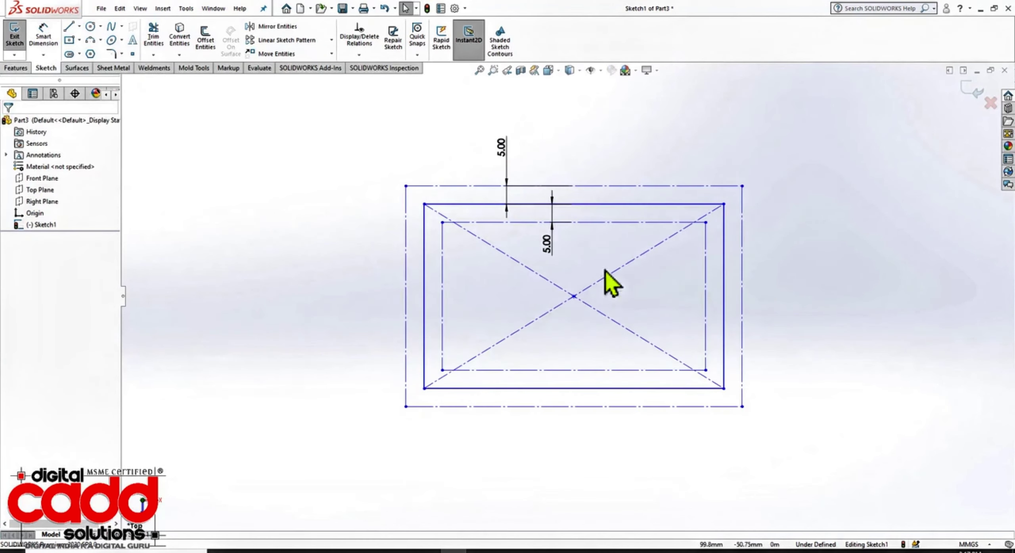
scroll(804, 258, down, 3)
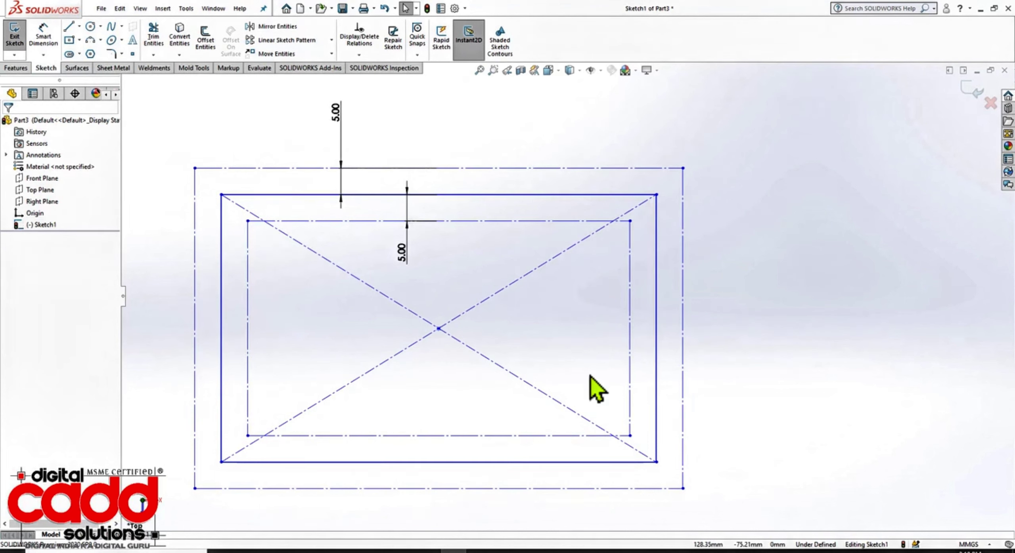
- Undo both dimension moves and the rectangle's 5 mm bi-directional offset
key(ctrl+z)
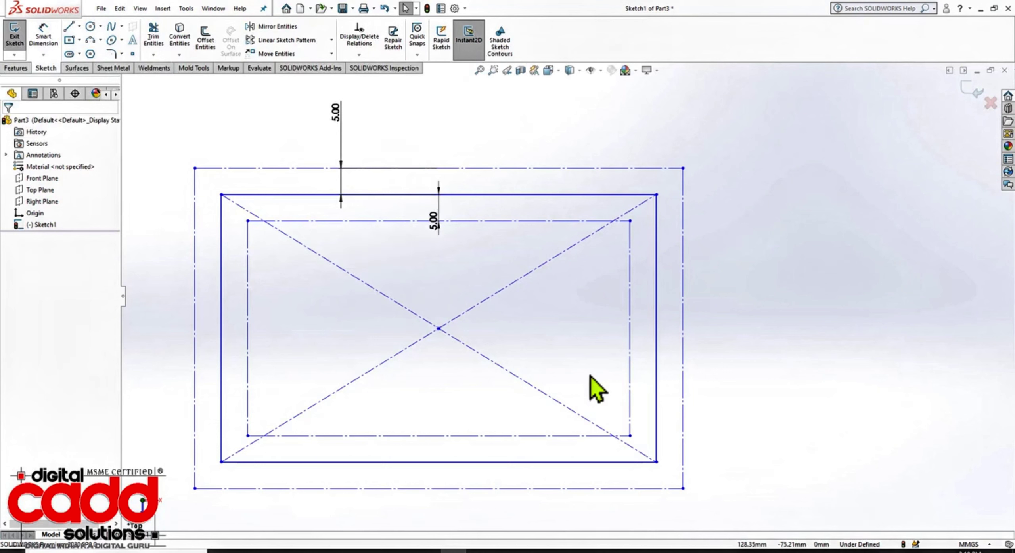
key(ctrl+z)
key(ctrl+z)
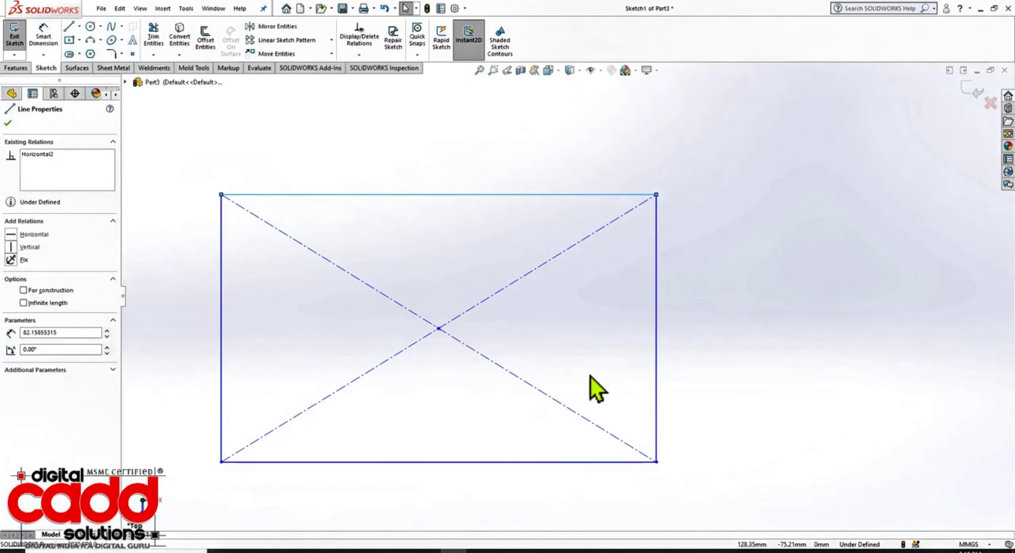
click(206, 95)
click(206, 39)
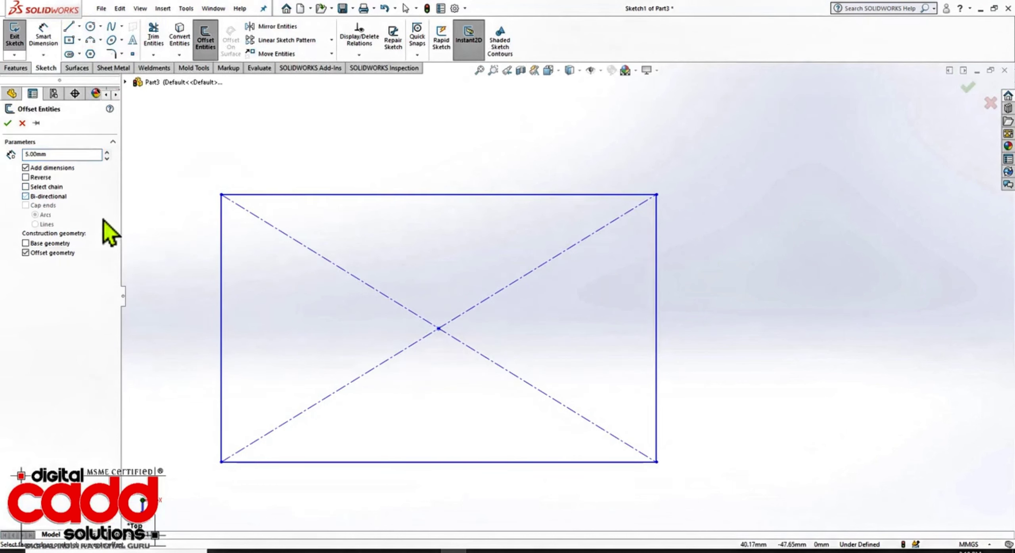
key(Escape)
- Sketch an L shape to the right of the circle: a horizontal line about 52 mm long joined to a vertical line running down
key(f)
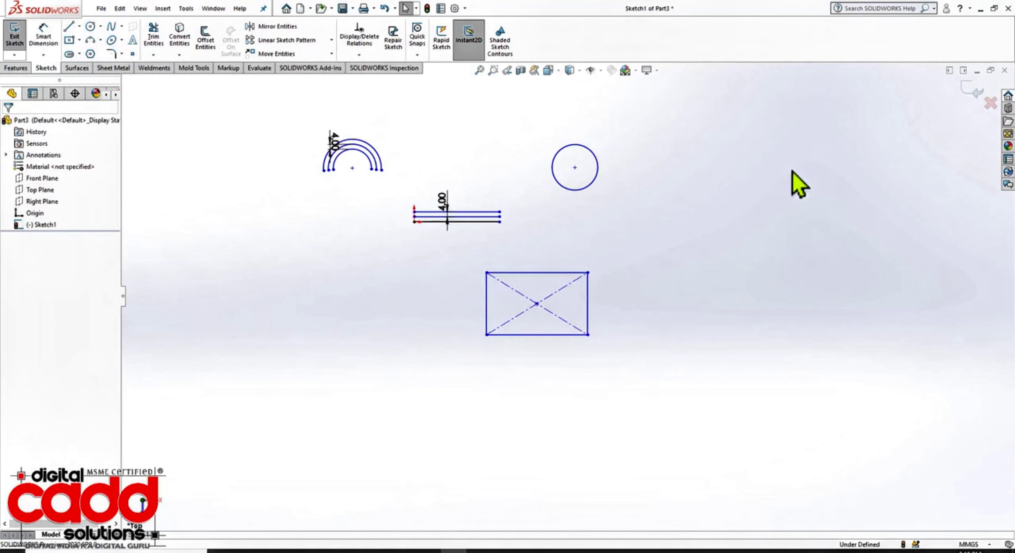
scroll(863, 126, down, 3)
click(70, 31)
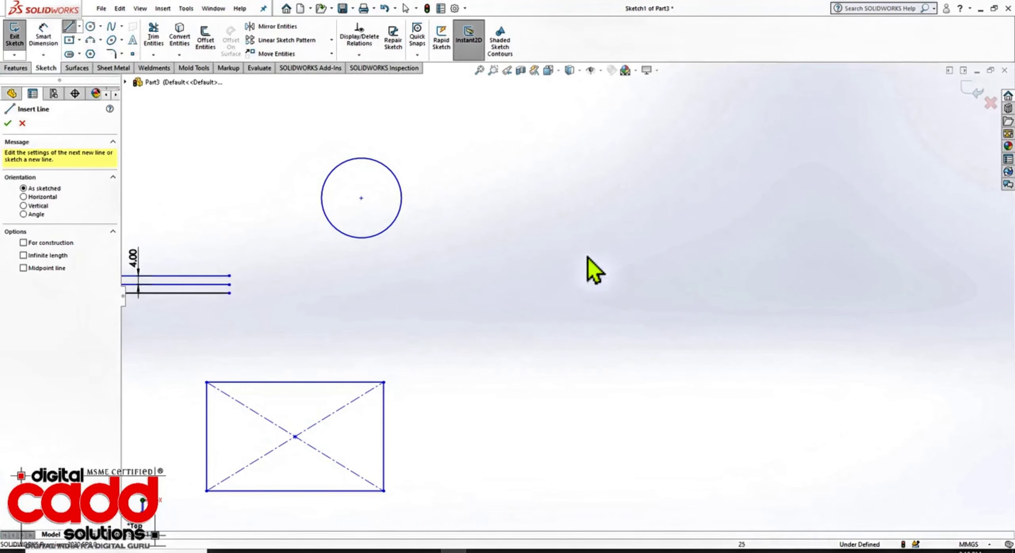
click(586, 254)
click(698, 254)
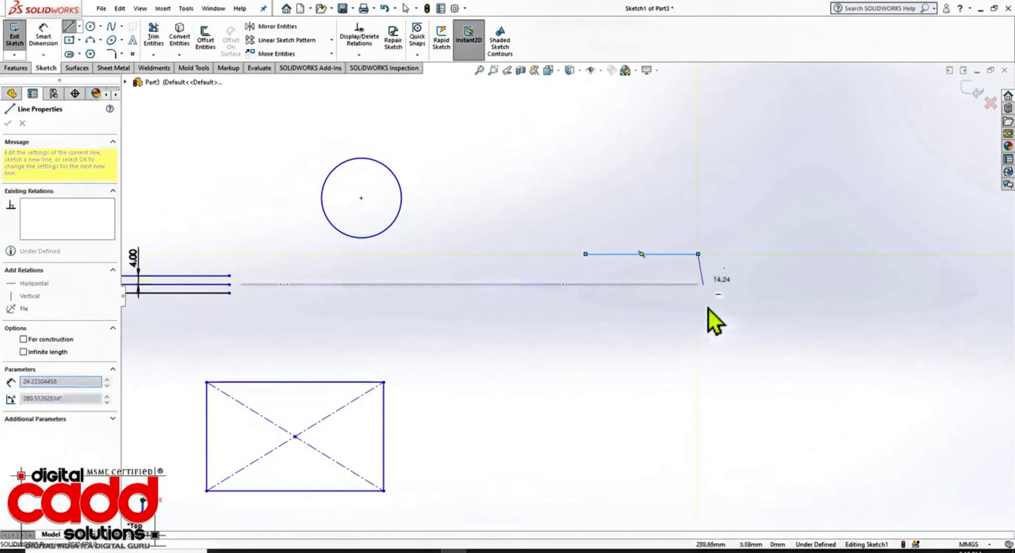
click(698, 352)
key(Escape)
scroll(775, 285, down, 4)
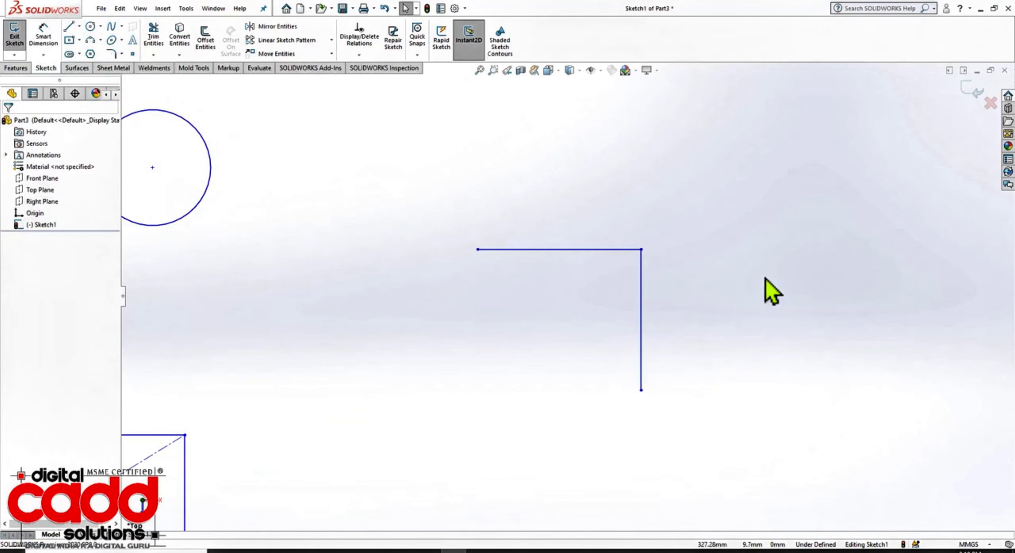
- Offset the L-shaped chain 5 mm outward using Reverse, Select chain and Cap ends with Arcs, with dimensions added and Offset geometry as construction off
click(206, 39)
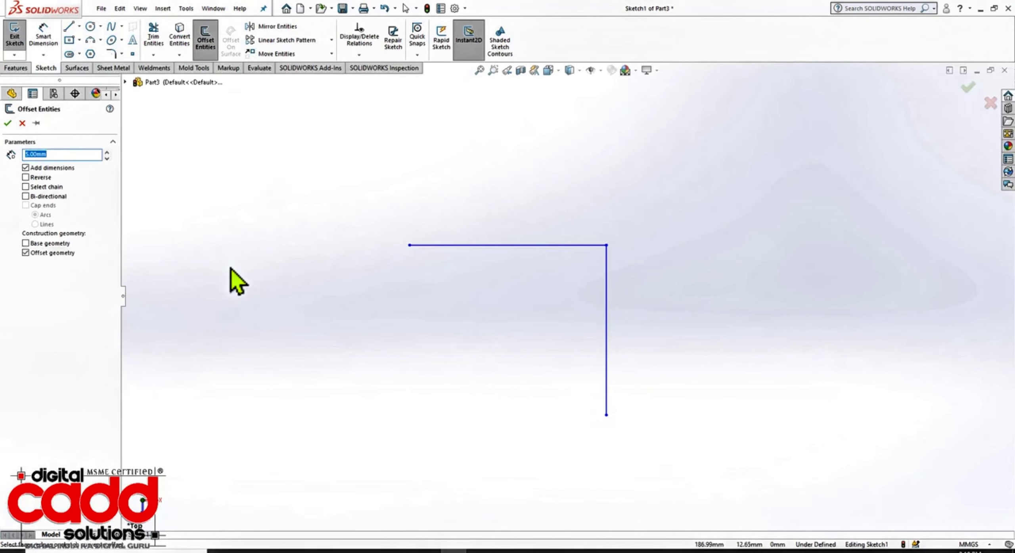
click(556, 246)
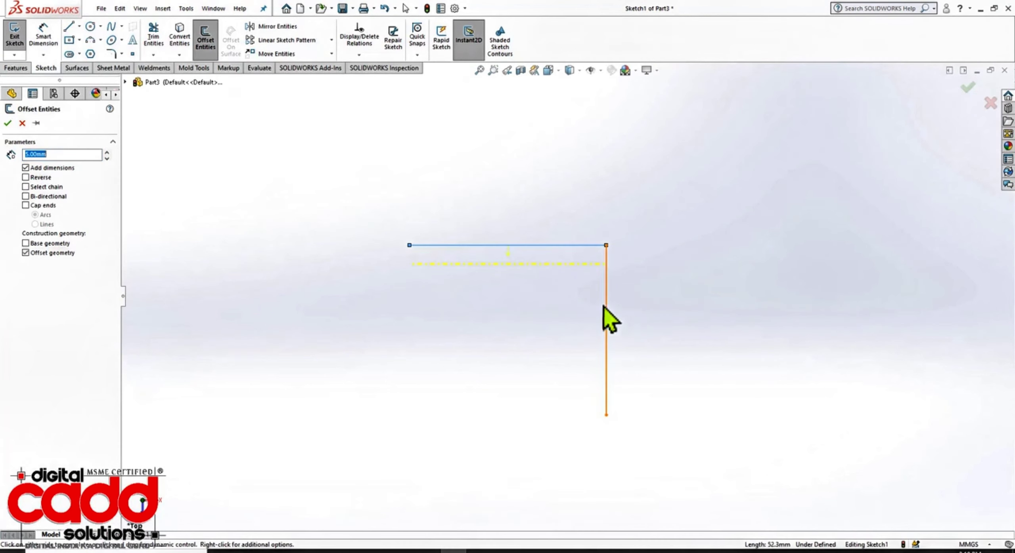
click(26, 252)
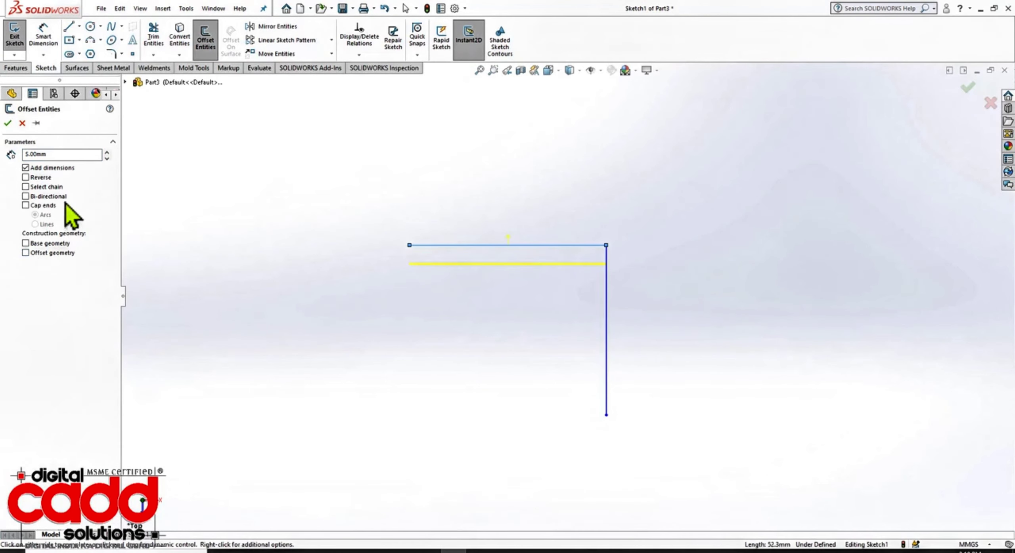
click(43, 178)
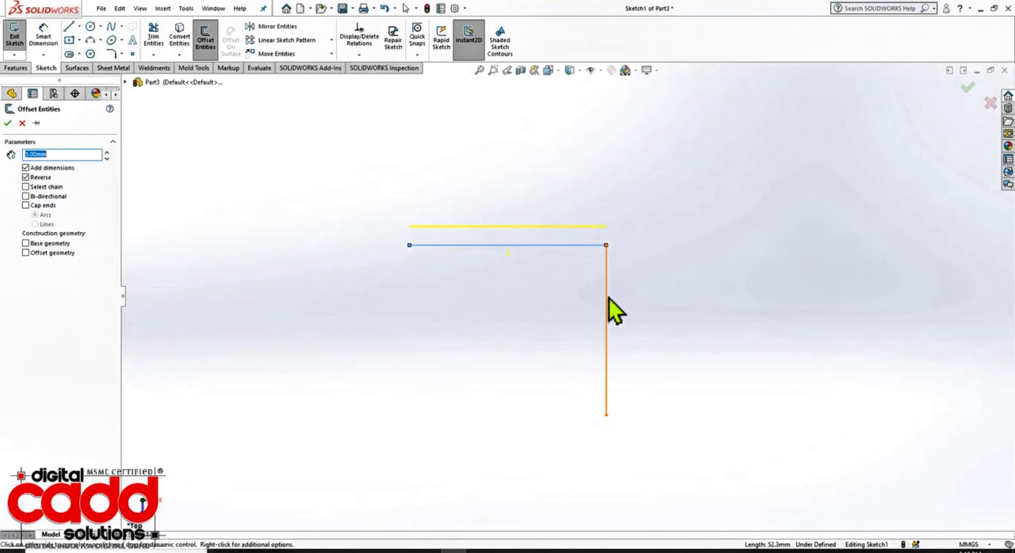
click(51, 188)
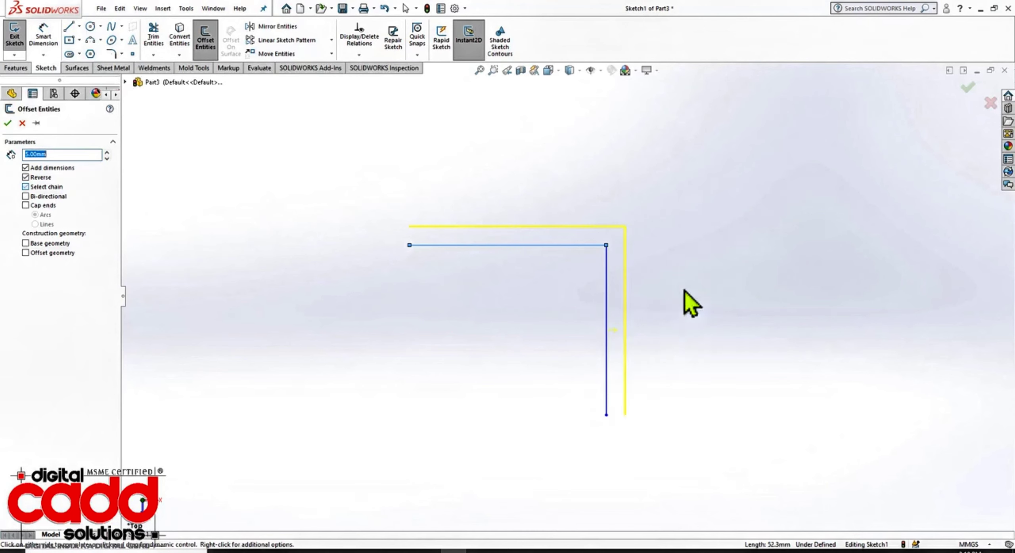
scroll(664, 230, down, 3)
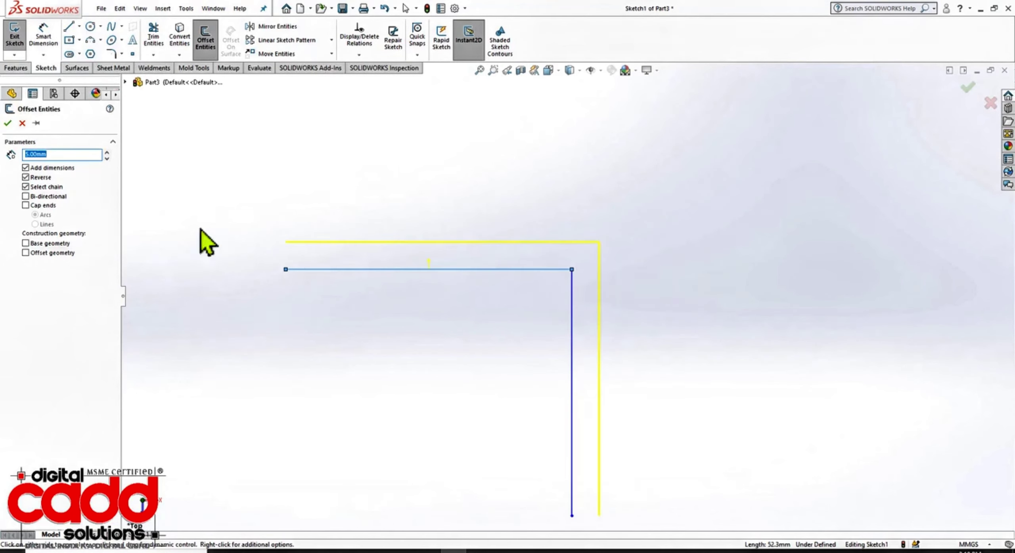
click(39, 205)
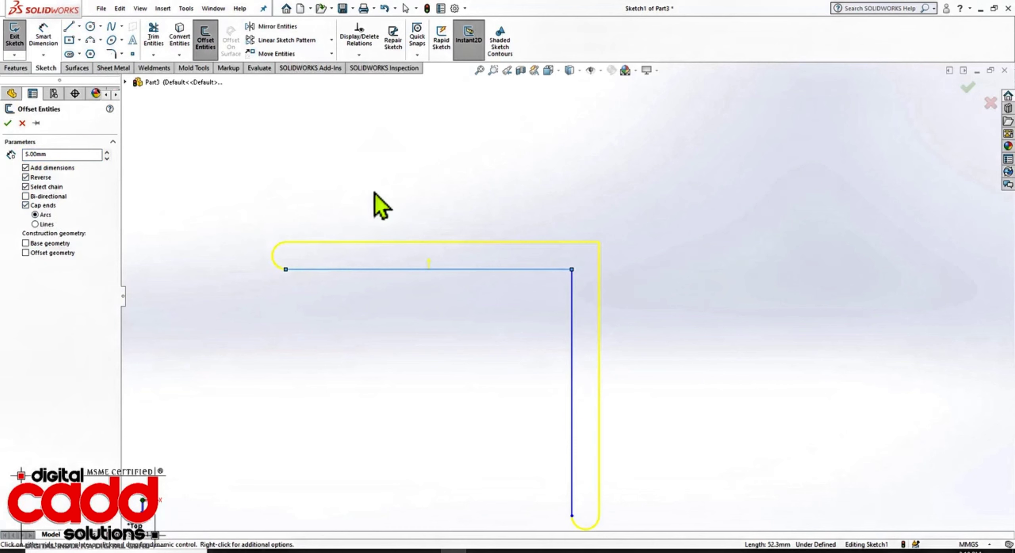
scroll(380, 192, up, 2)
scroll(417, 406, down, 1)
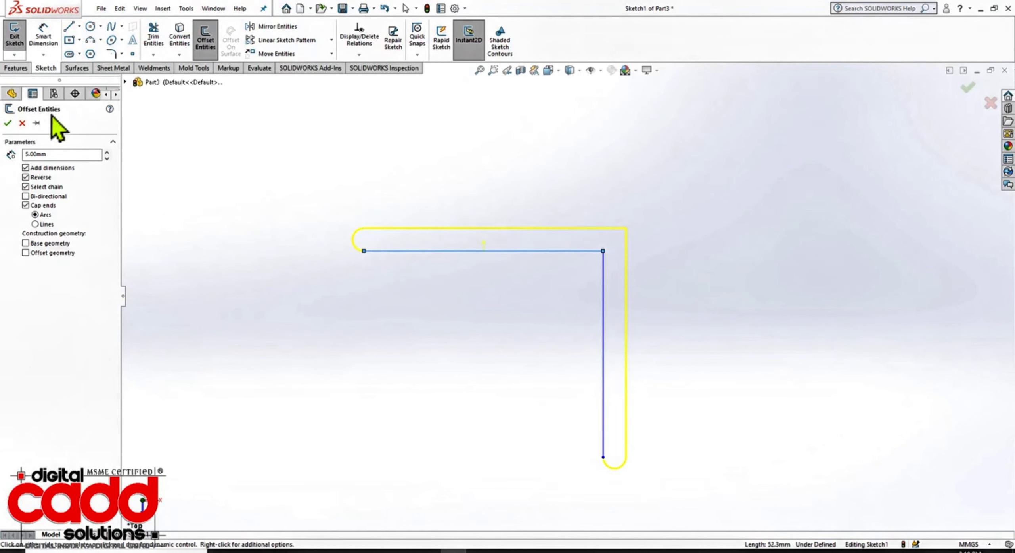
click(7, 123)
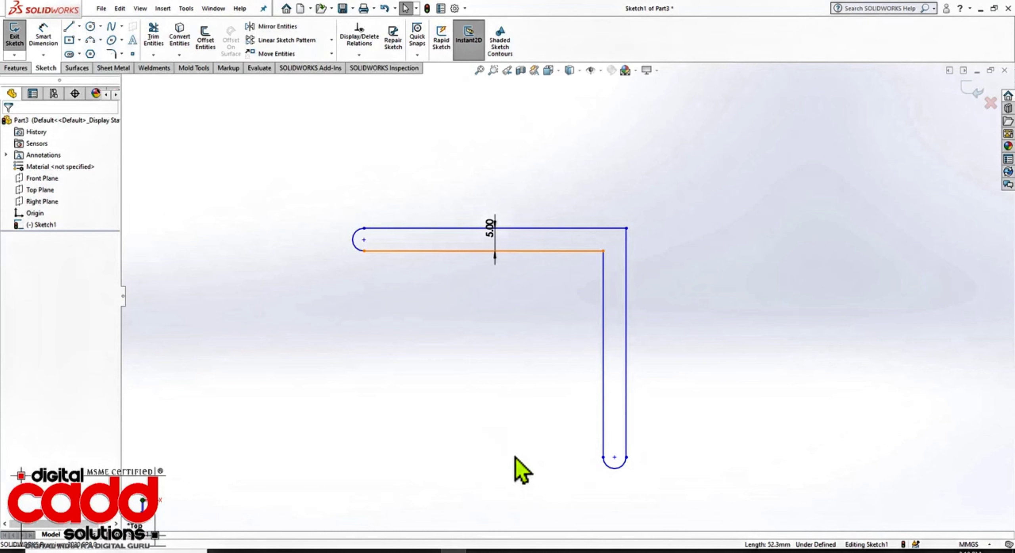
- Undo the one-sided offset and offset the L-shaped chain 5 mm bi-directionally with arc cap ends and Base geometry as construction
key(ctrl+z)
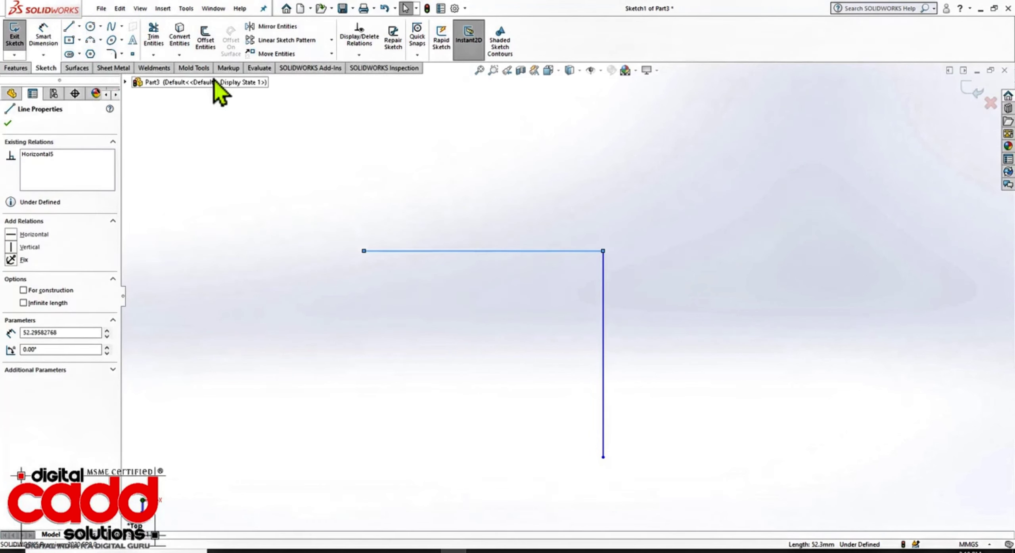
click(215, 55)
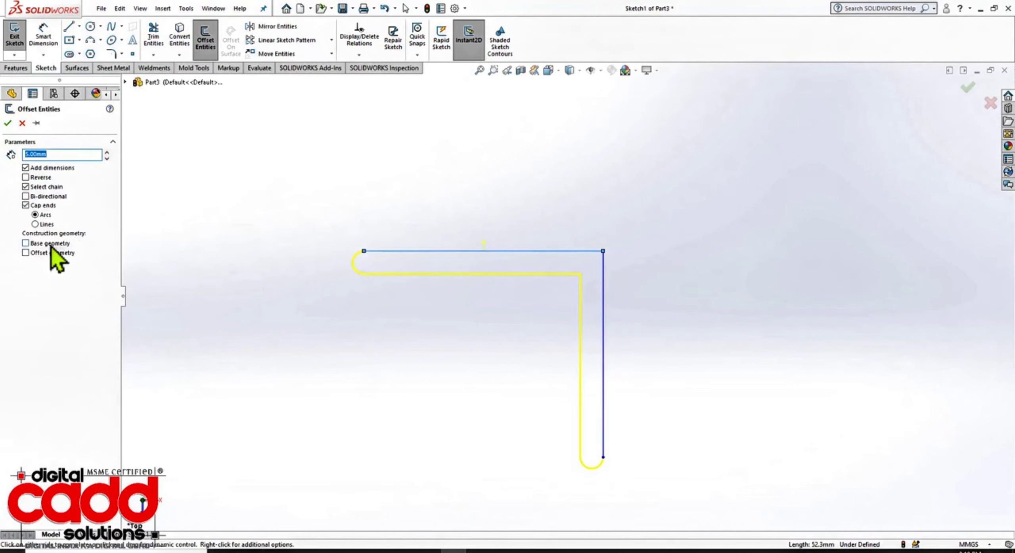
click(51, 197)
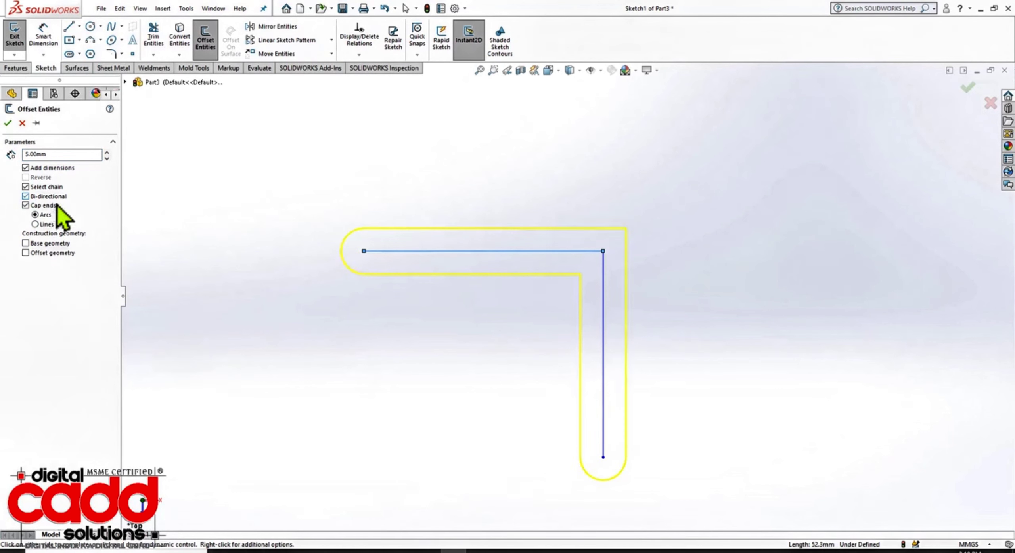
click(26, 196)
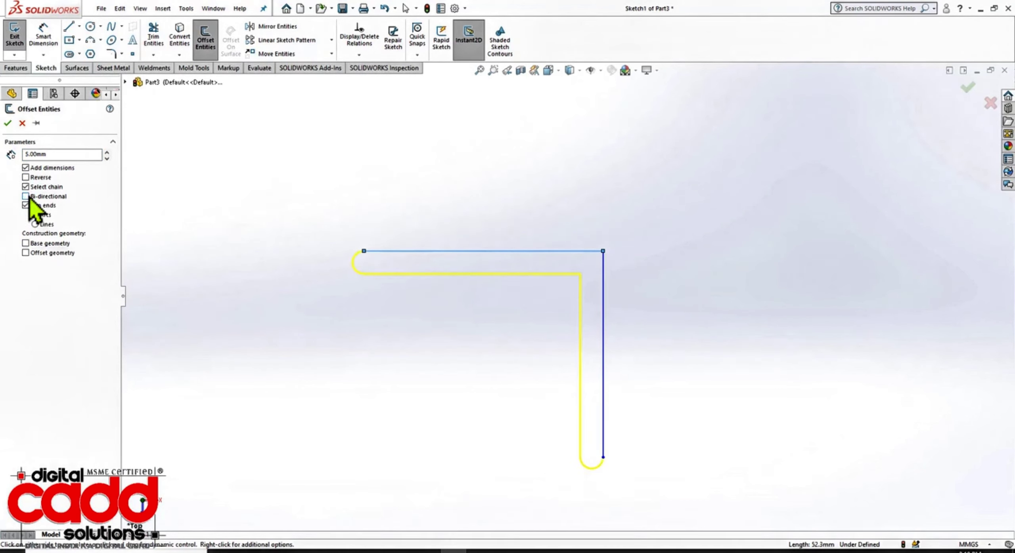
click(26, 197)
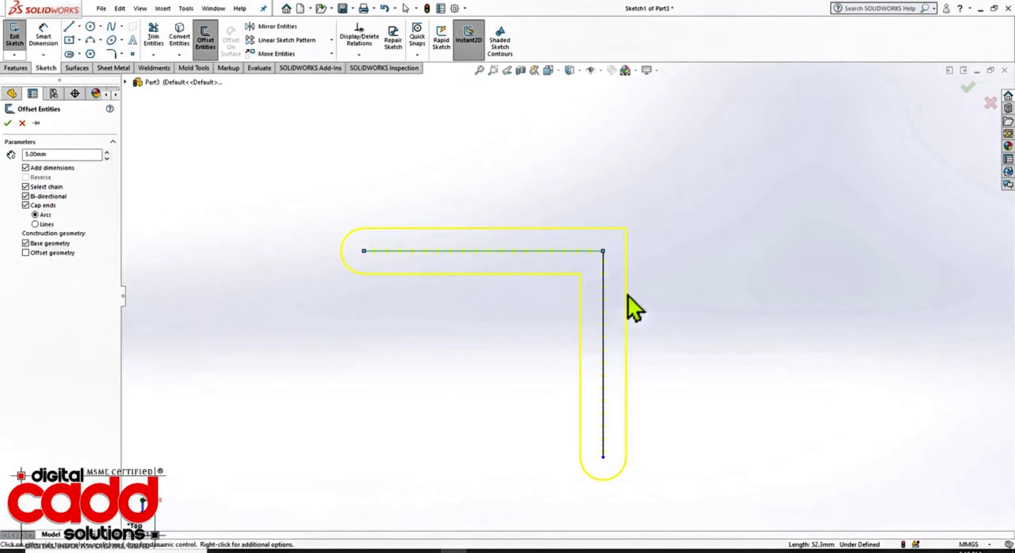
click(8, 124)
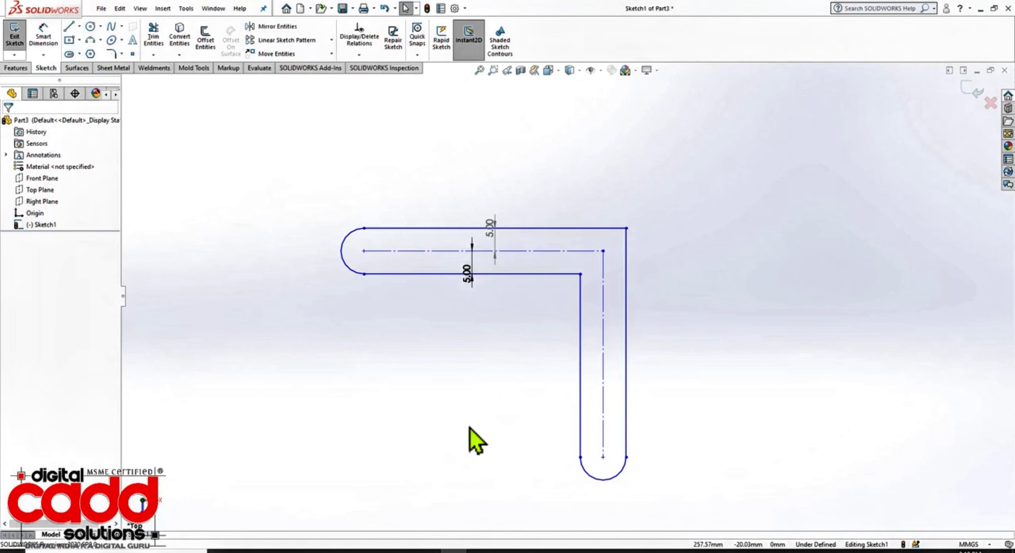
- Undo the bi-directional offset and preview it at 5 mm with Base geometry off, comparing Lines and Arcs cap ends, and leave without applying it
key(ctrl+z)
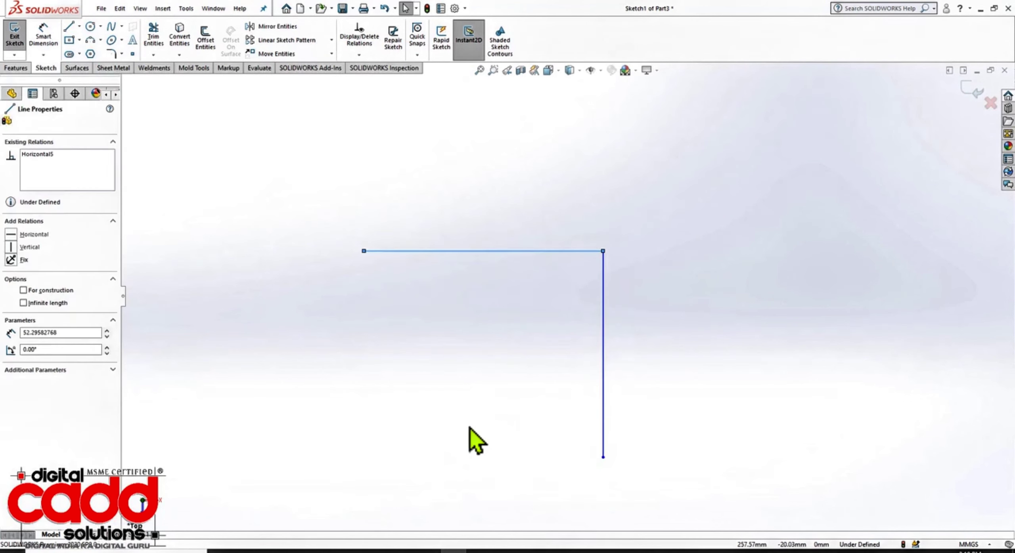
key(Escape)
click(206, 43)
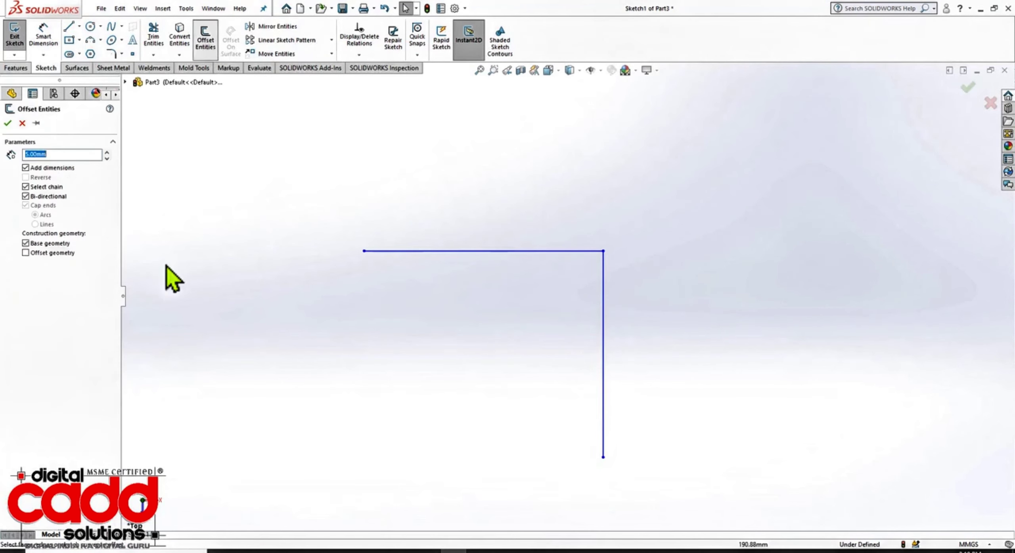
click(64, 244)
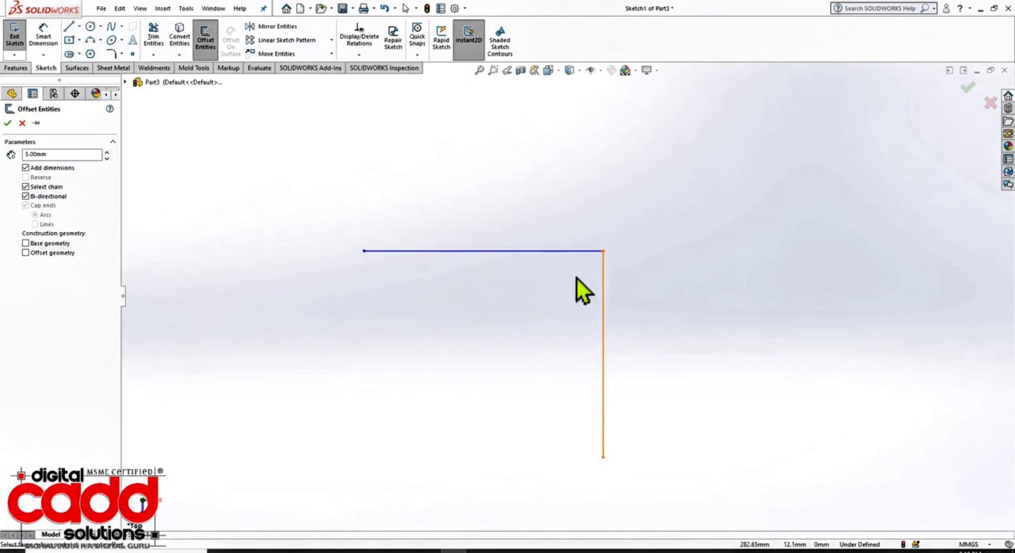
click(554, 251)
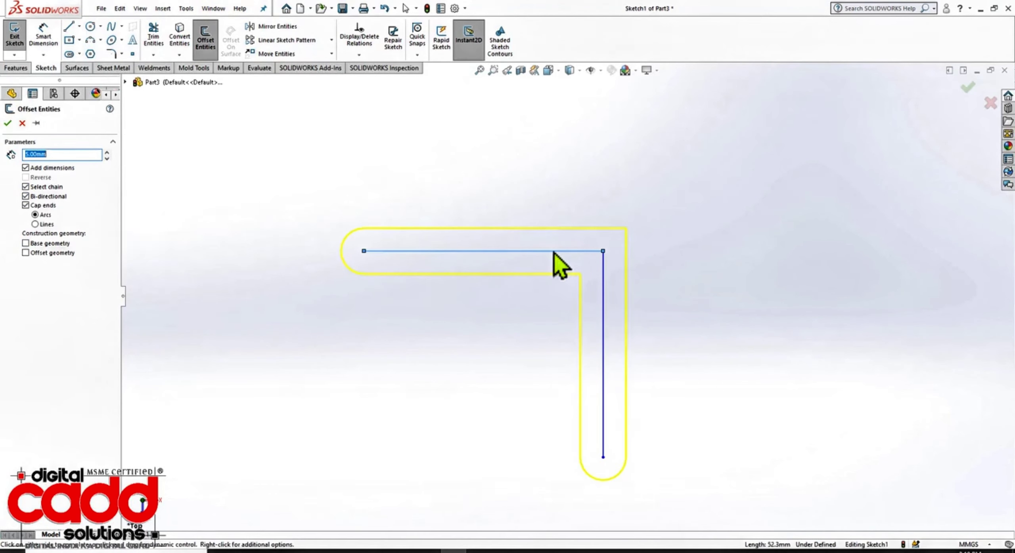
click(46, 224)
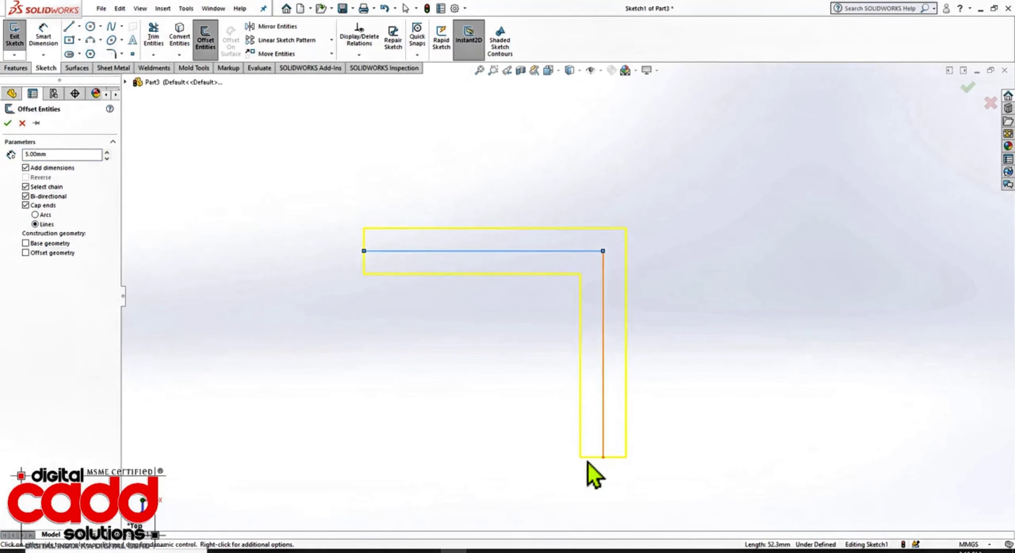
click(44, 215)
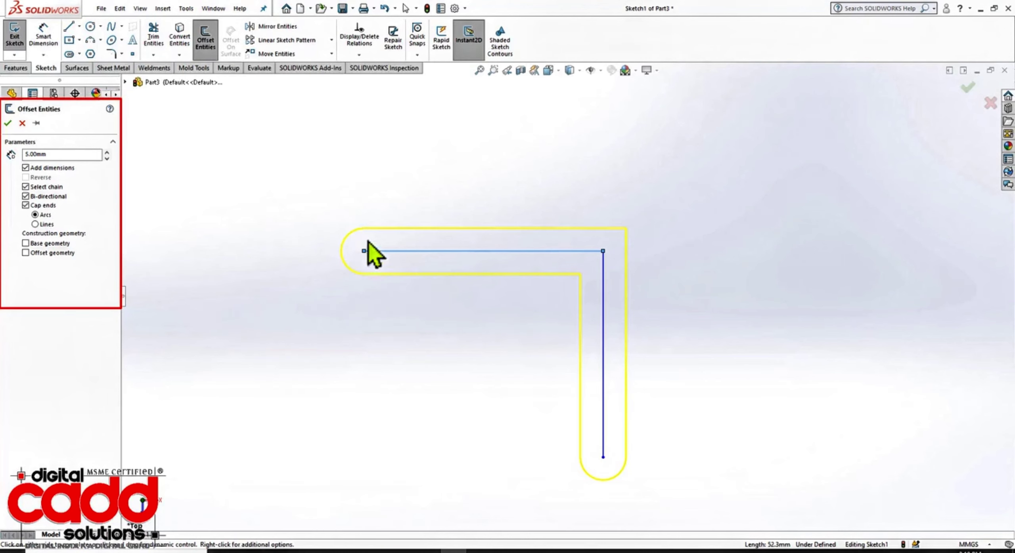
click(80, 54)
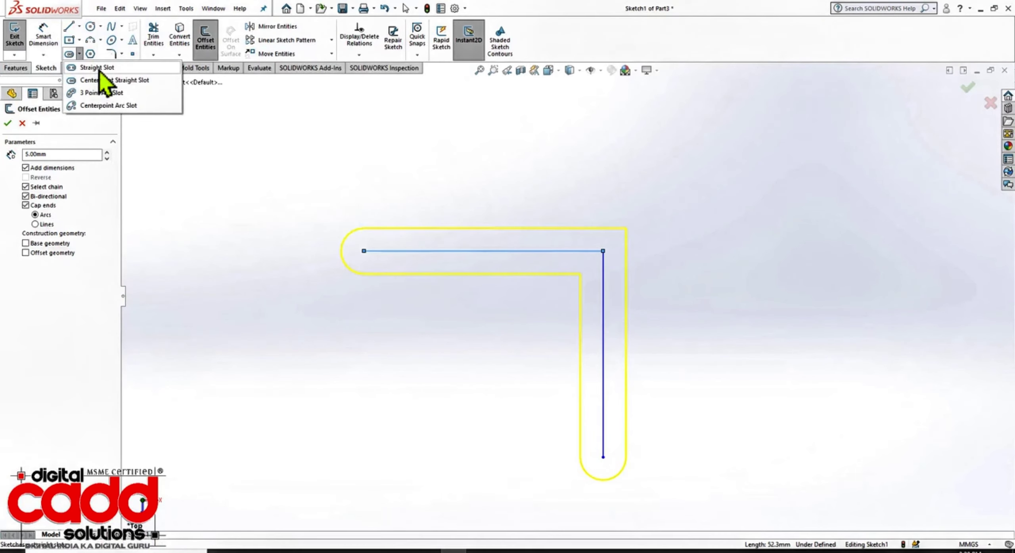
scroll(845, 321, up, 3)
scroll(887, 292, down, 3)
key(Escape)
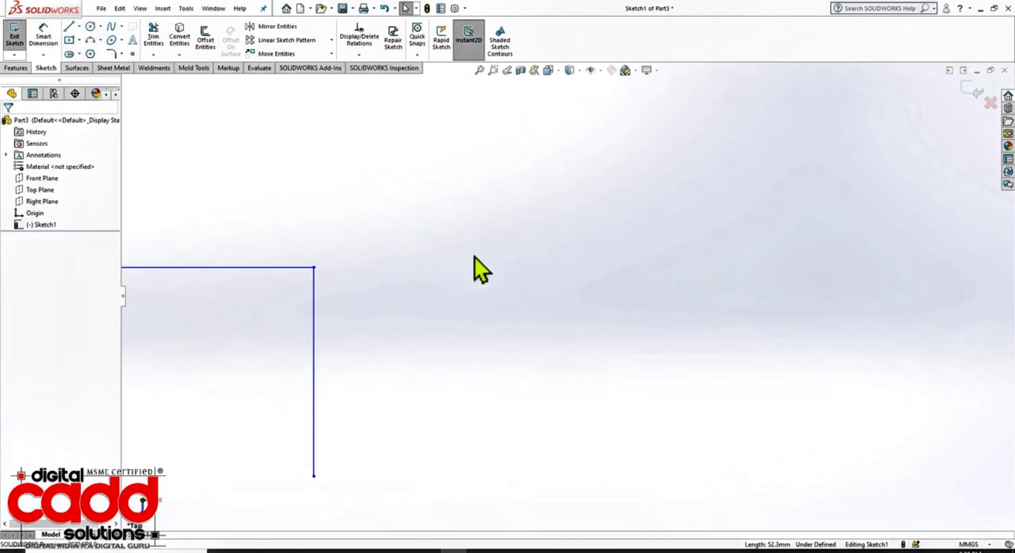
- Sketch a three-point semicircular arc of about 26 mm radius to the right of the L shape
click(91, 40)
click(561, 335)
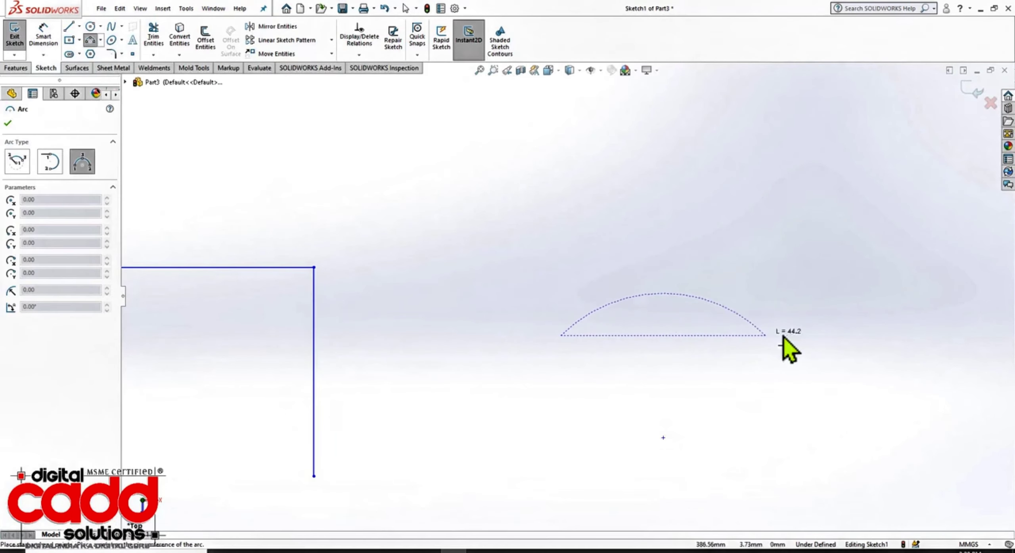
click(805, 336)
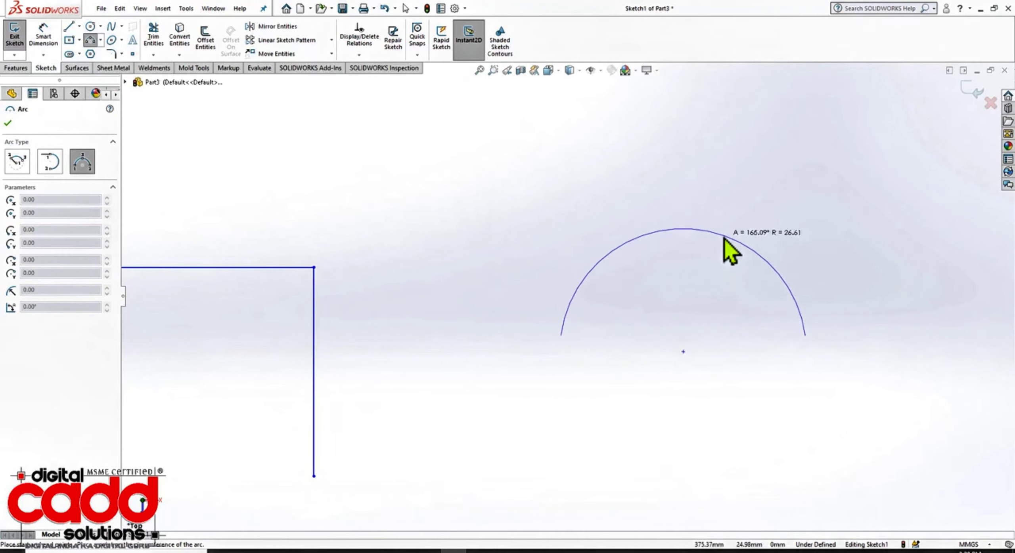
click(723, 238)
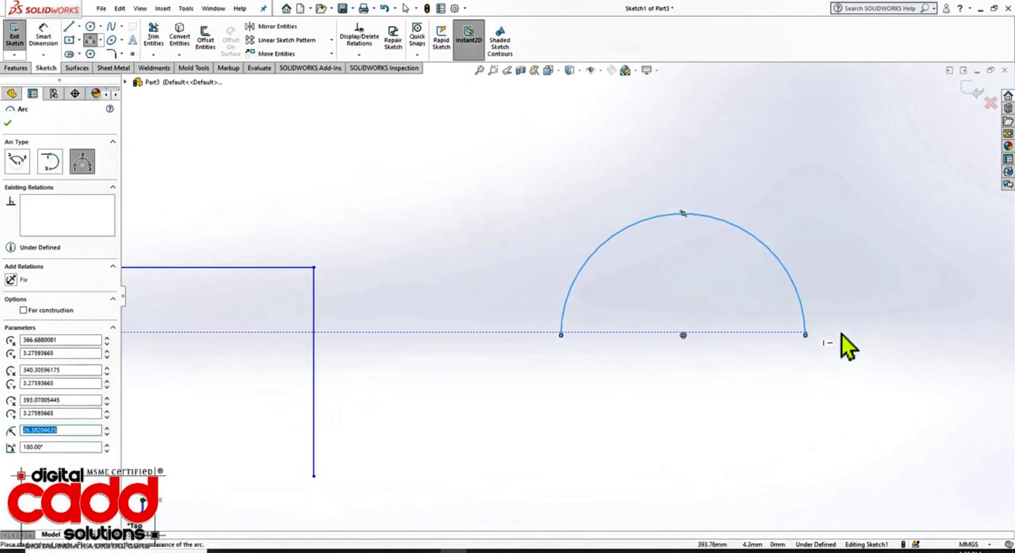
key(Escape)
- Offset the semicircular arc 5 mm bi-directionally with Arcs cap ends, added dimensions and Base geometry as construction
scroll(892, 333, down, 2)
click(205, 40)
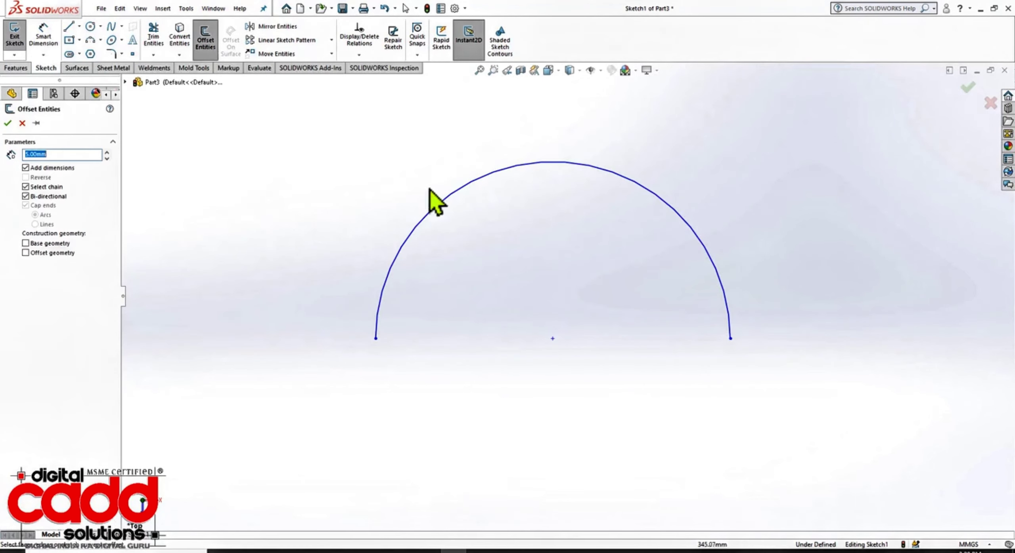
click(462, 188)
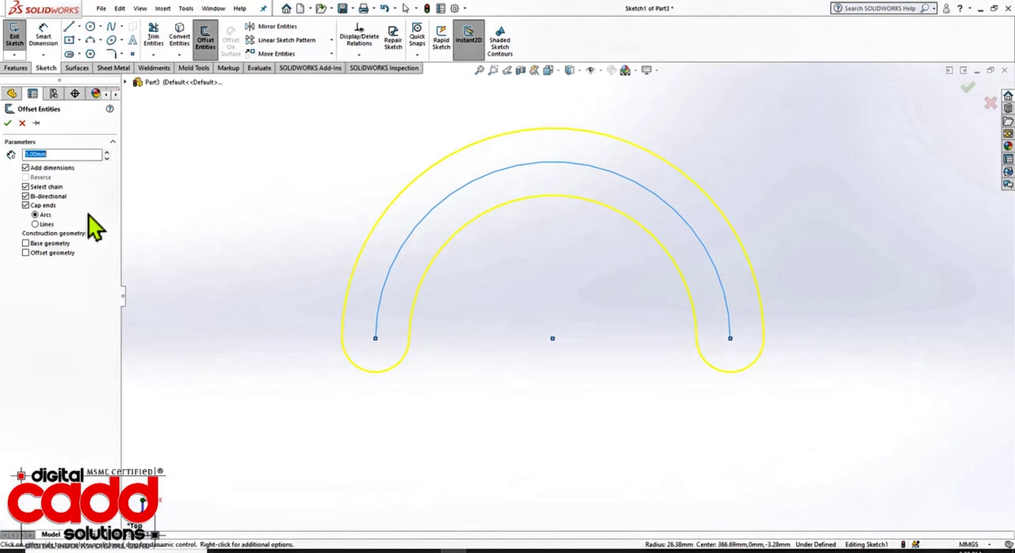
click(8, 123)
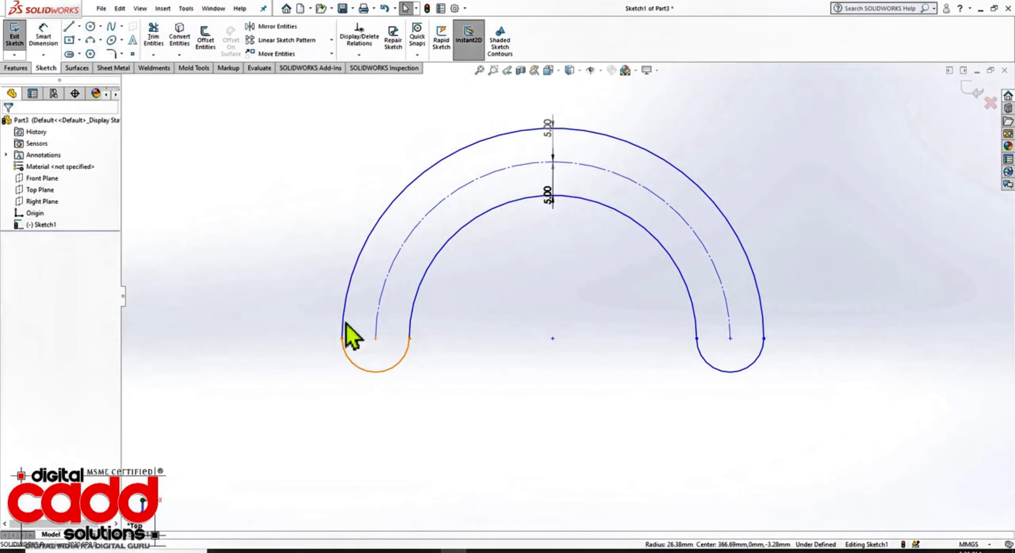
scroll(352, 396, up, 2)
scroll(854, 276, down, 1)
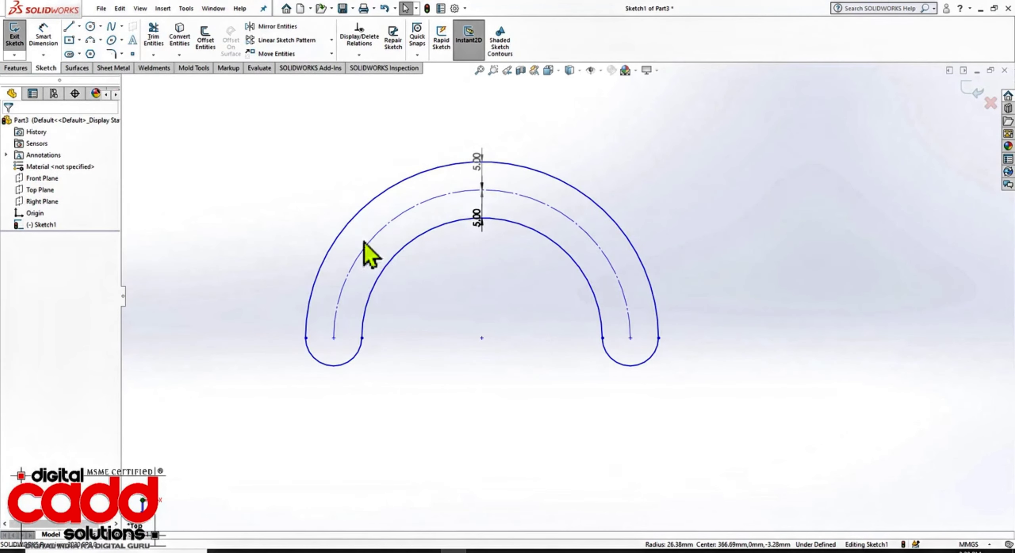
- Sketch a dimensioned 180° centerpoint arc slot of about 24 mm radius and 11 mm width to the right of the offset arc
click(79, 53)
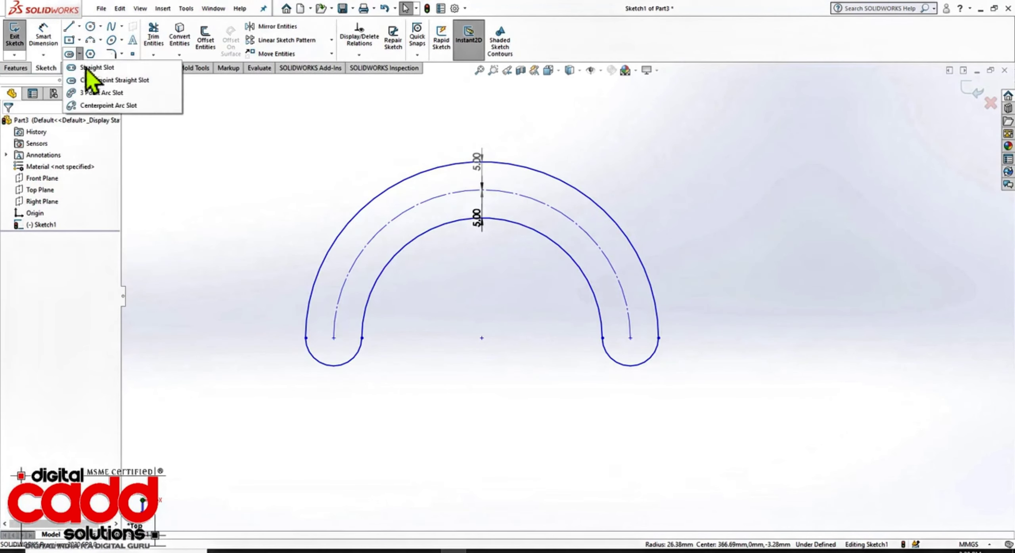
click(106, 106)
scroll(902, 283, up, 2)
scroll(732, 369, down, 2)
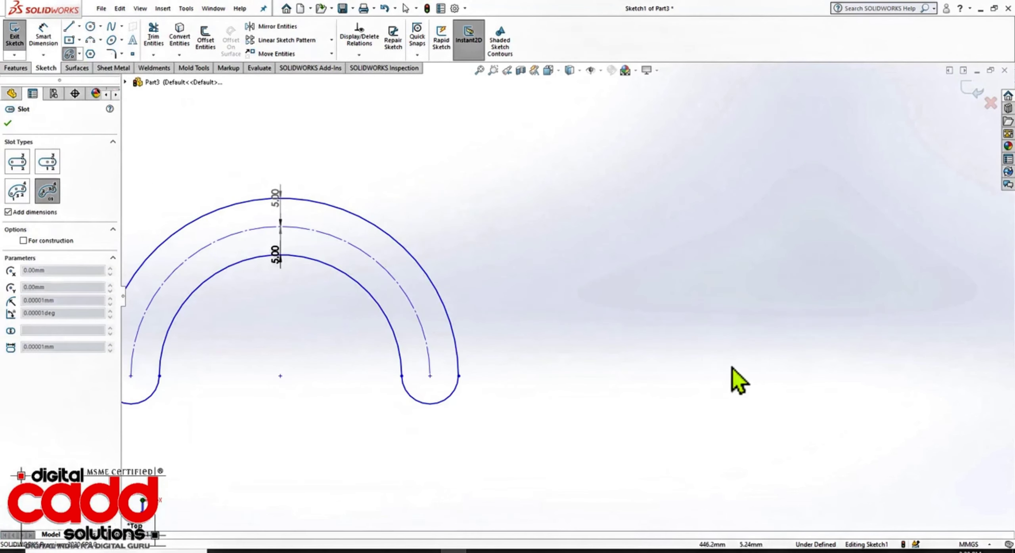
click(731, 367)
click(867, 368)
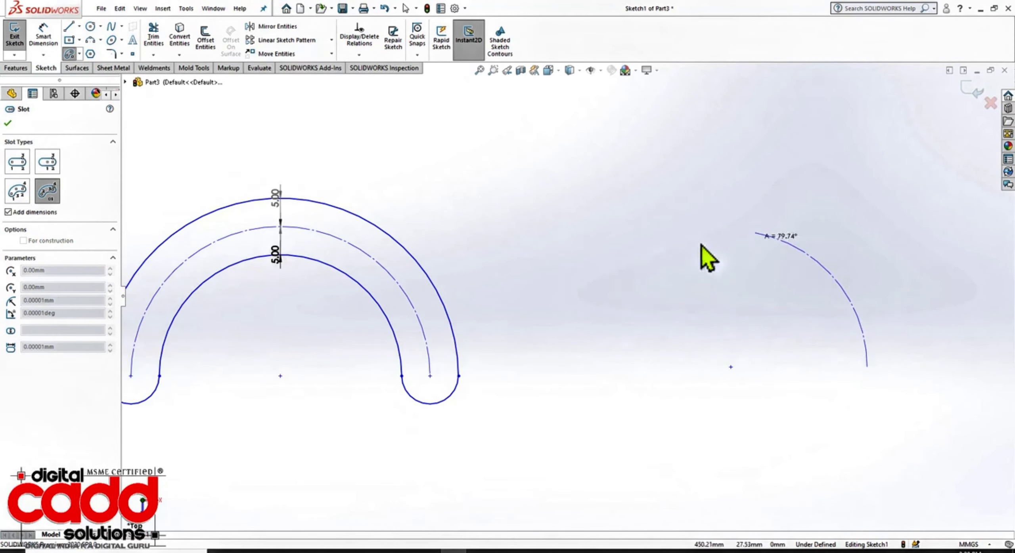
click(598, 369)
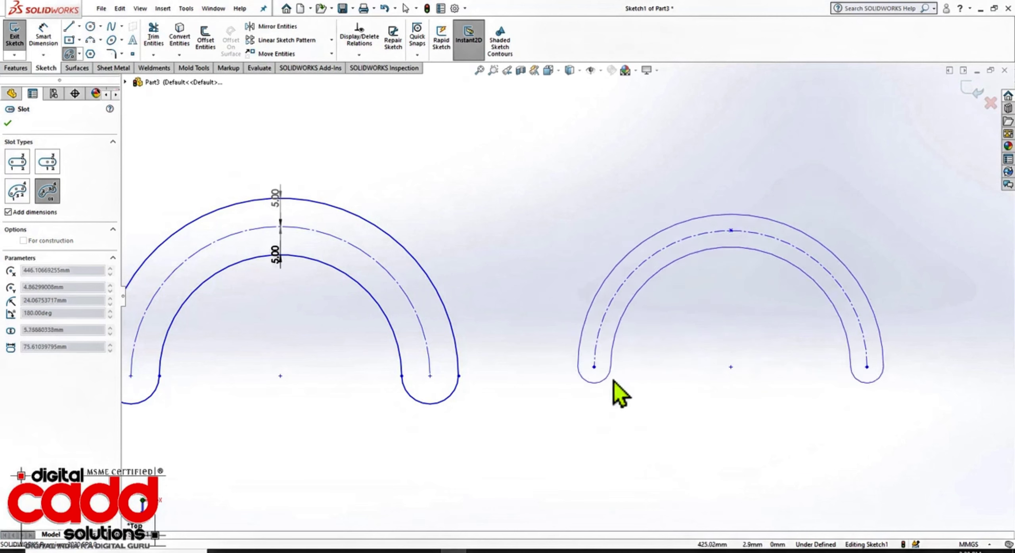
click(627, 384)
key(Escape)
scroll(703, 404, up, 3)
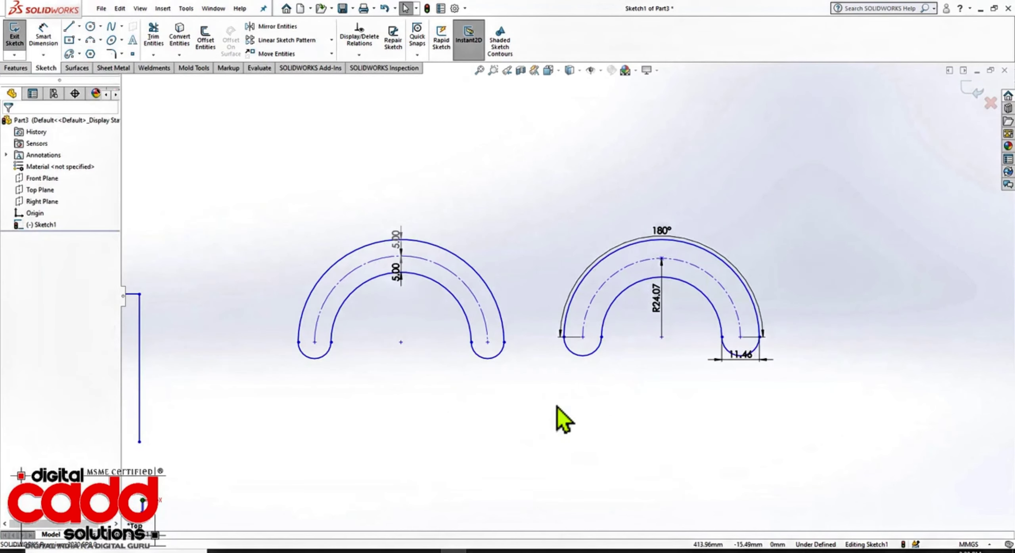
scroll(396, 309, down, 2)
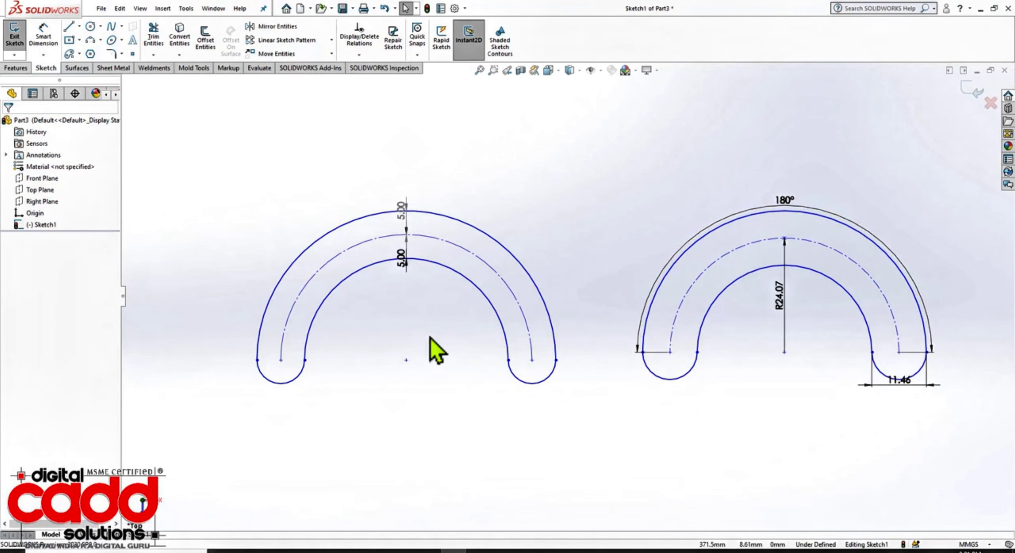
- Switch to the course PDF, examine the Mirroring Sketched Entities section, and return to SOLIDWORKS
key(alt+Tab)
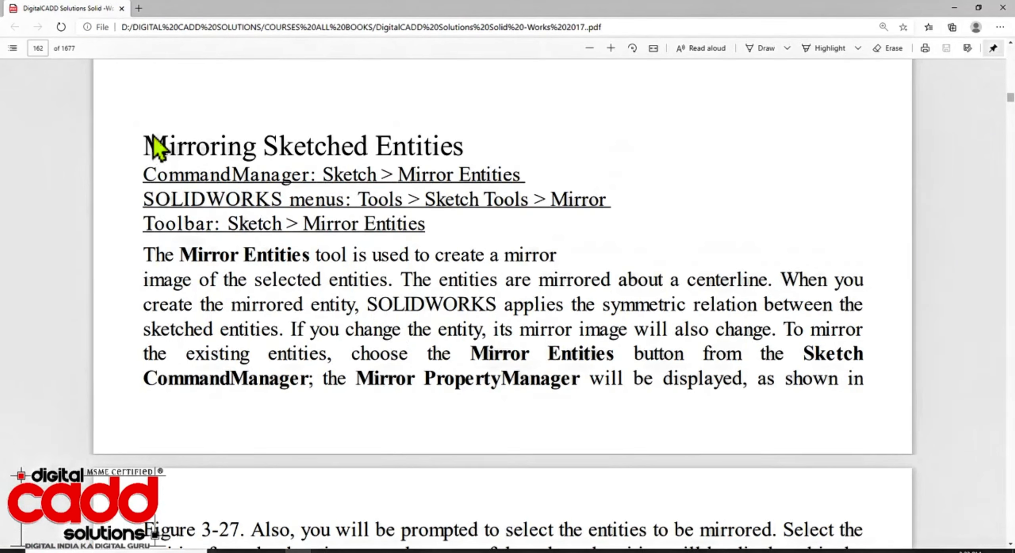
mouse_move(133, 116)
mouse_down()
mouse_move(430, 174)
mouse_move(470, 163)
mouse_up()
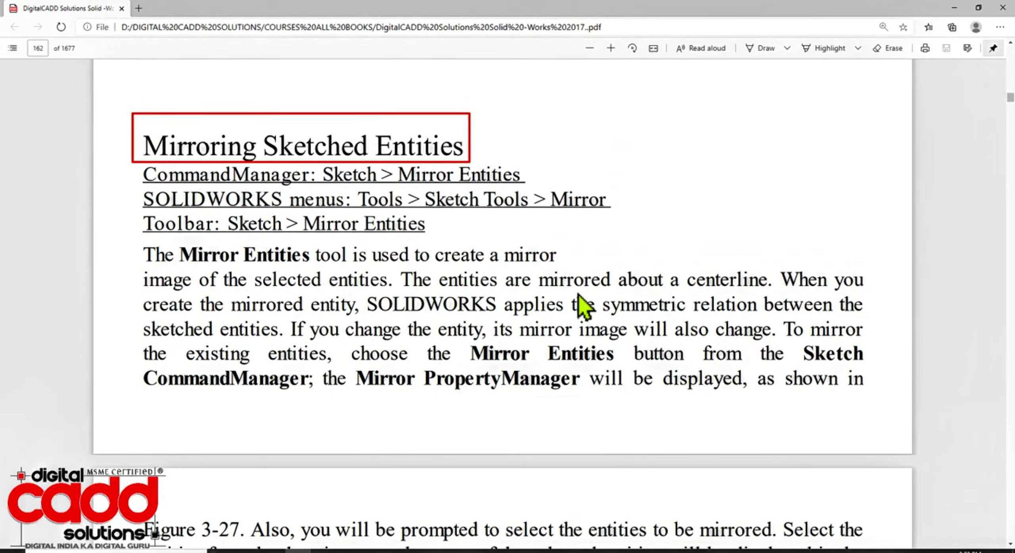
key(Escape)
click(453, 552)
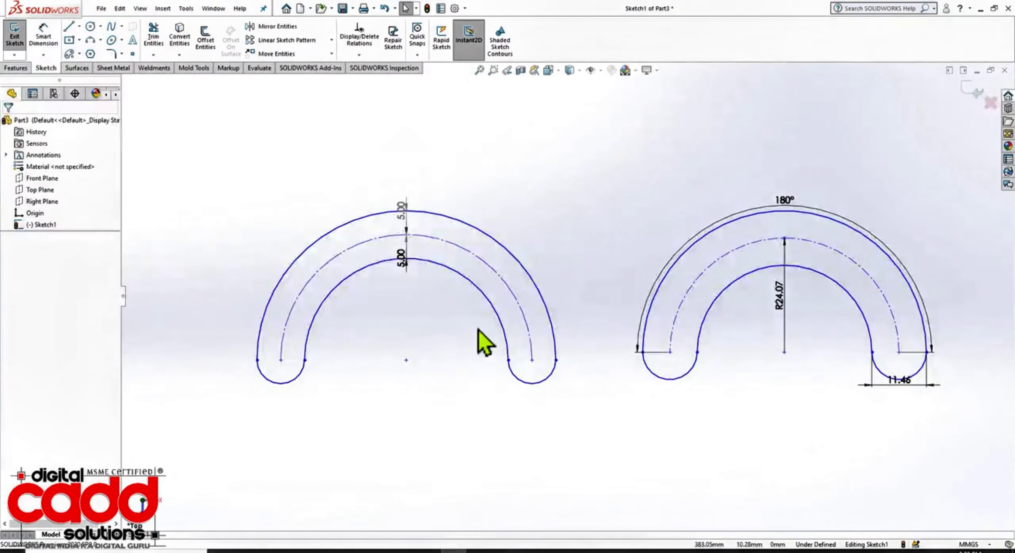
- Sketch a vertical line about 176 mm long to the right of the two arc slots and set it for construction
scroll(411, 335, up, 9)
scroll(755, 321, down, 3)
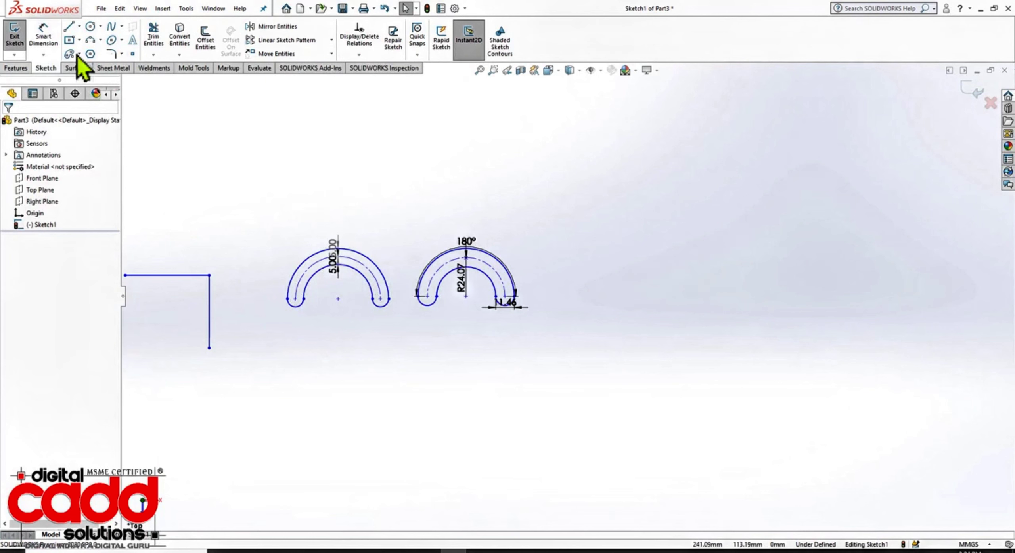
click(70, 28)
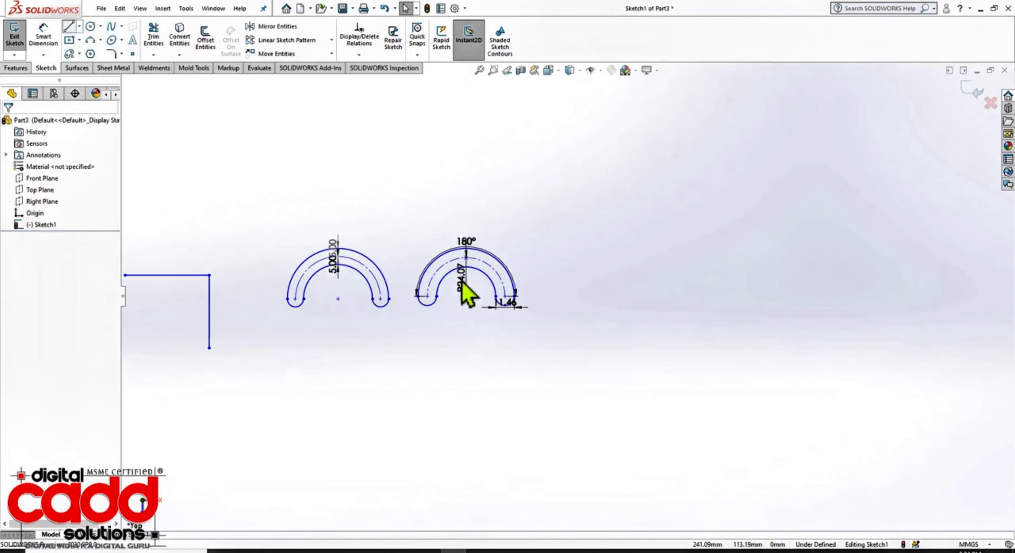
click(585, 157)
click(586, 438)
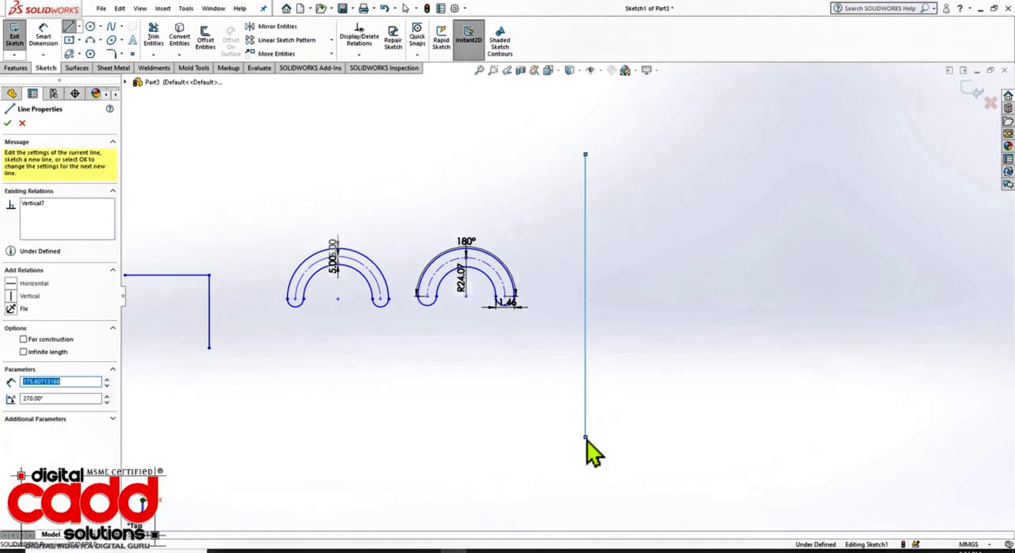
key(Escape)
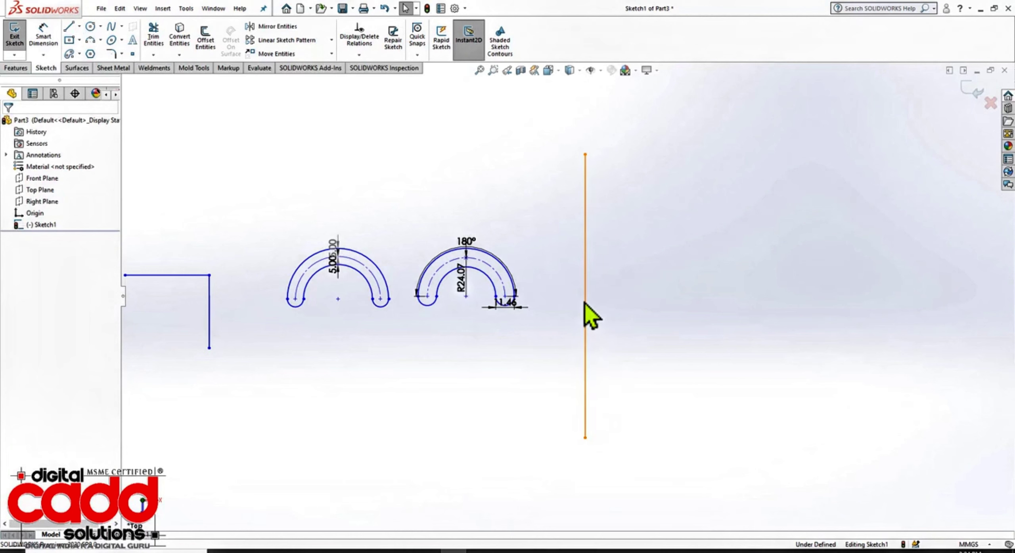
click(584, 303)
click(56, 292)
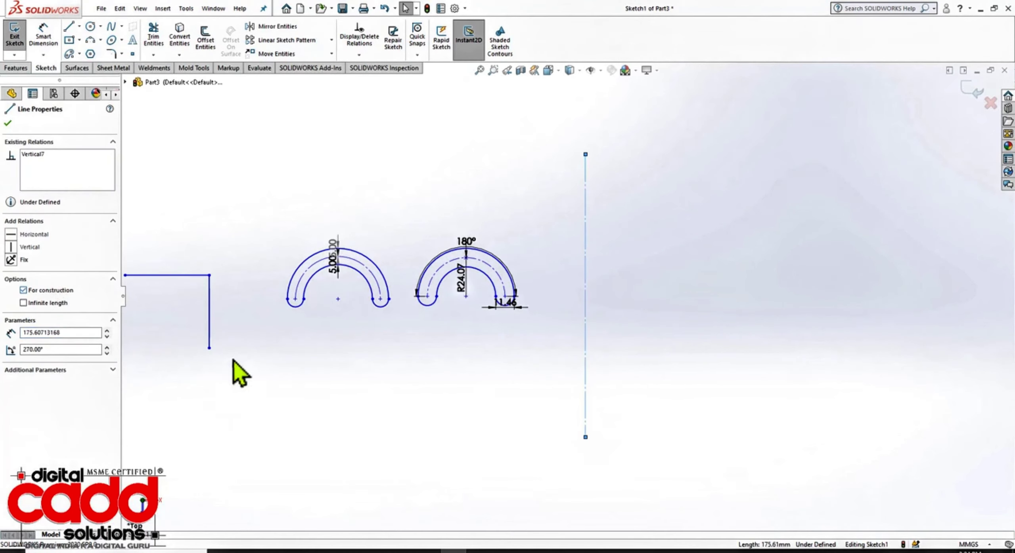
click(8, 123)
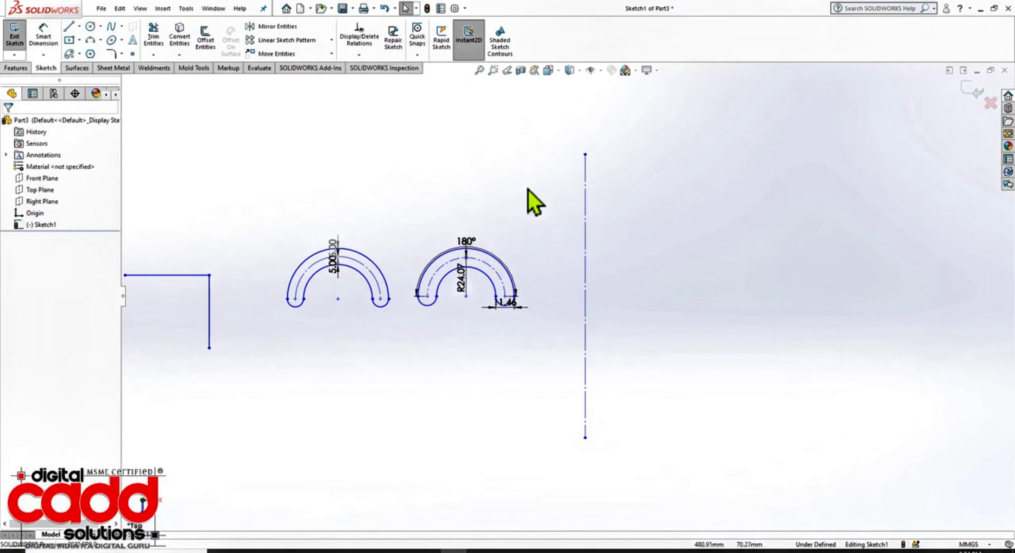
- Mirror both arc slot shapes about the vertical construction line with Copy on
drag(535, 183, 262, 385)
click(278, 27)
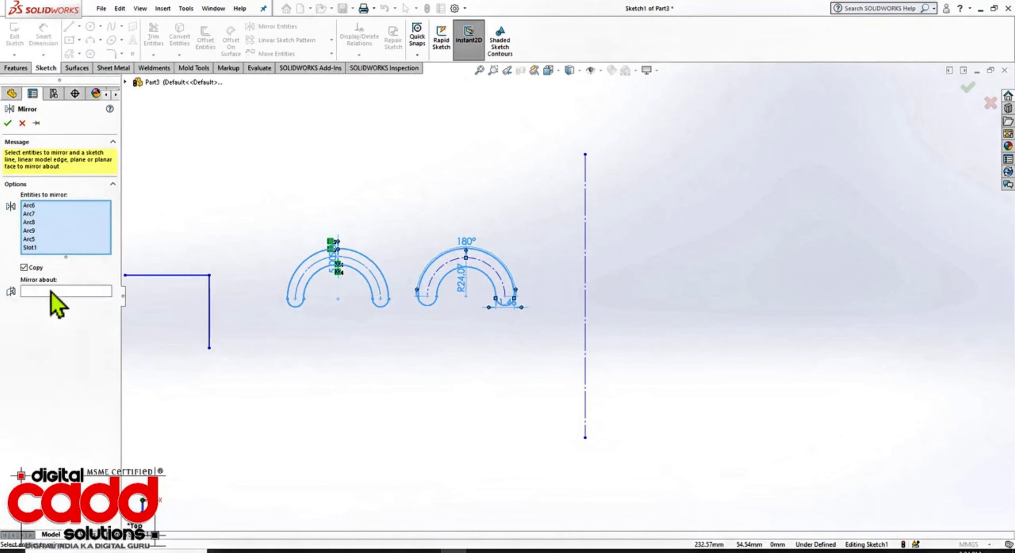
click(52, 293)
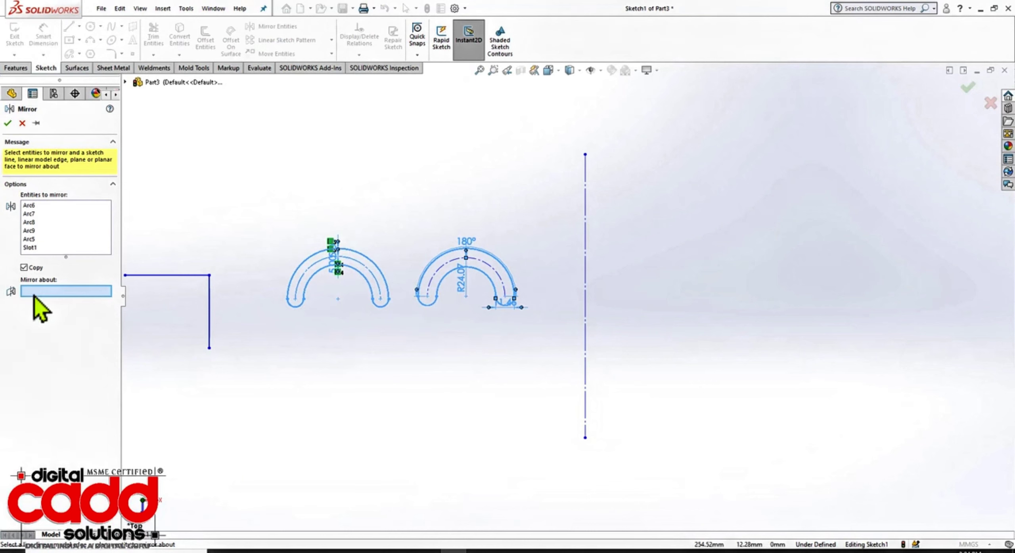
click(586, 224)
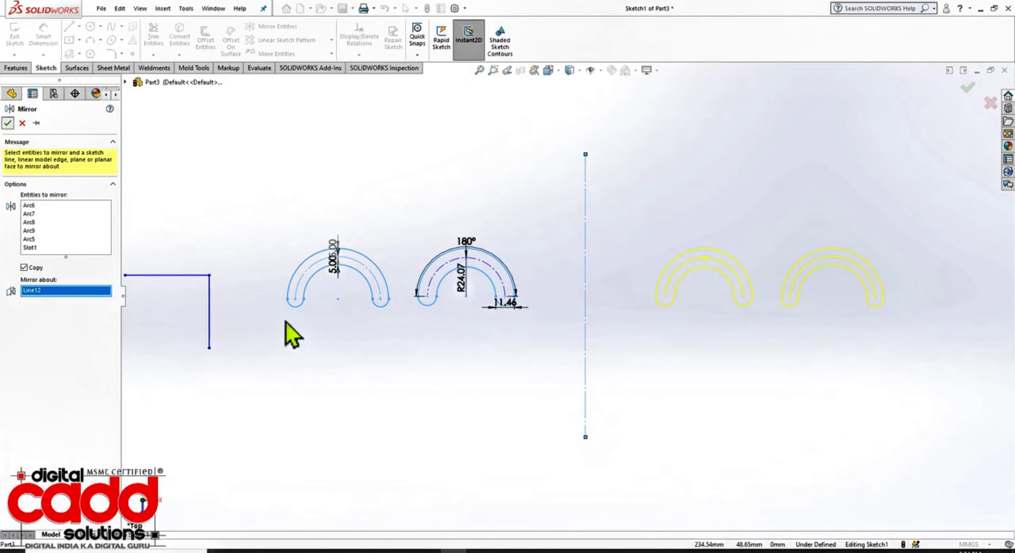
key(Return)
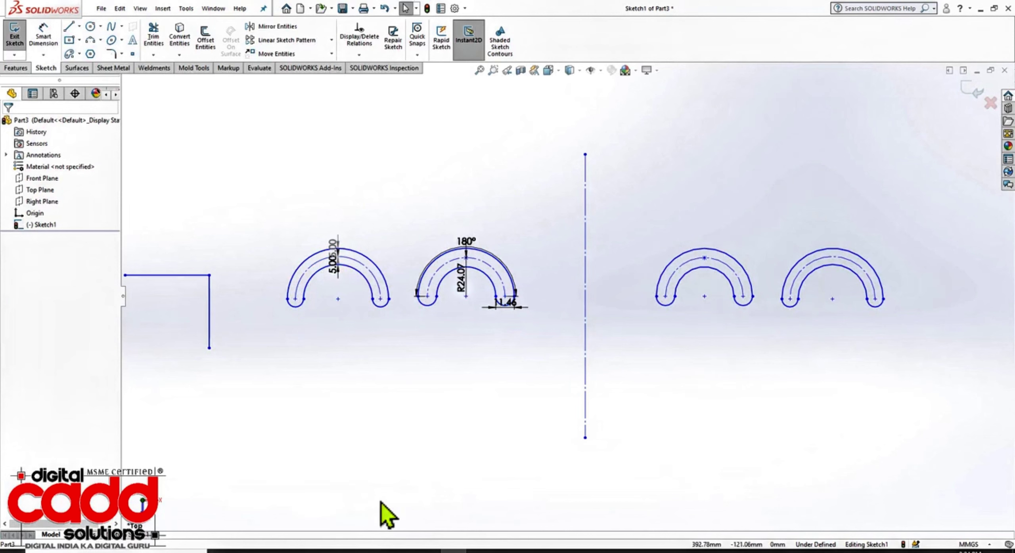
scroll(363, 362, up, 5)
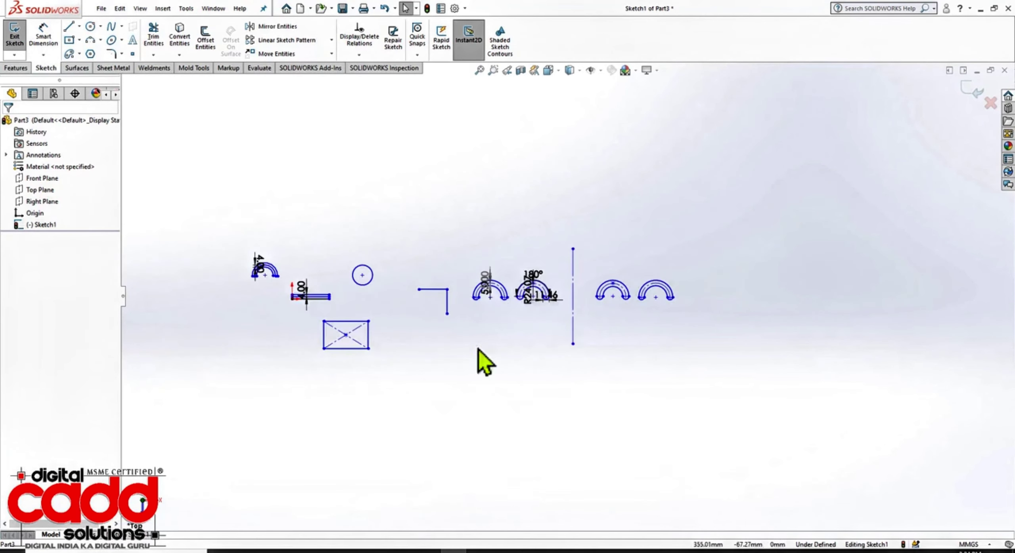
scroll(645, 302, down, 5)
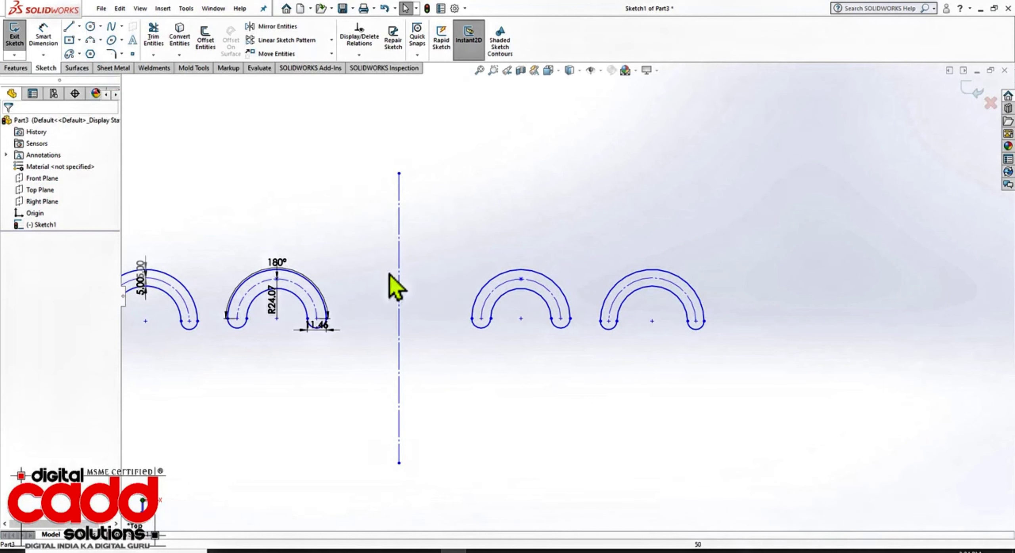
- Undo the mirrored copy of the two arc slot shapes
key(ctrl+z)
scroll(580, 359, up, 2)
click(491, 339)
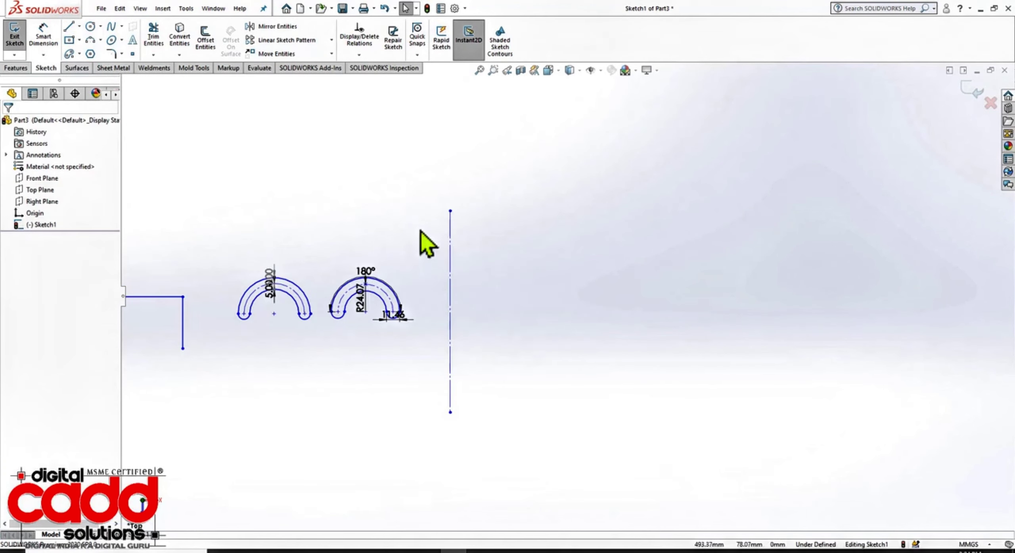
- Mirror both arc slot shapes about the vertical construction line with Copy off
drag(419, 228, 222, 369)
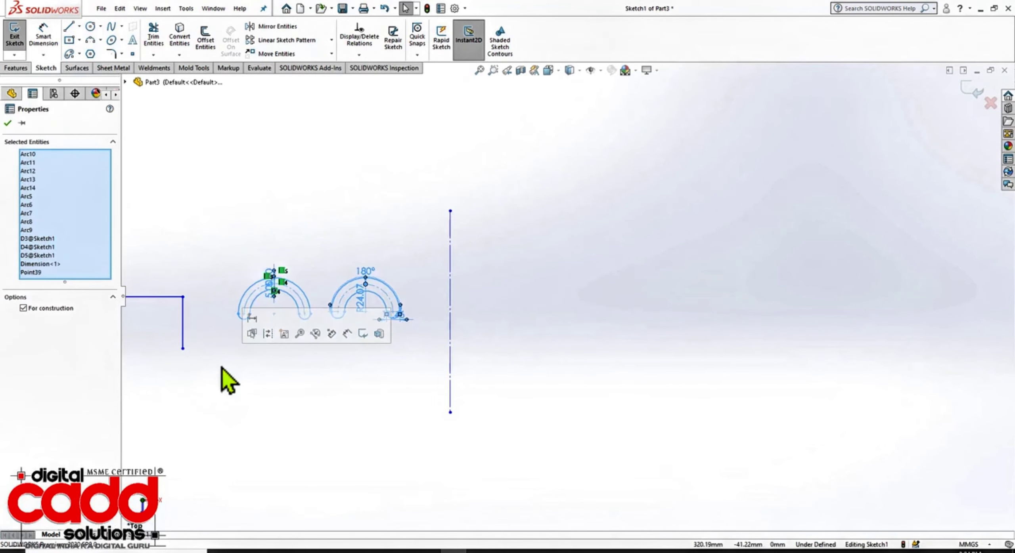
click(274, 31)
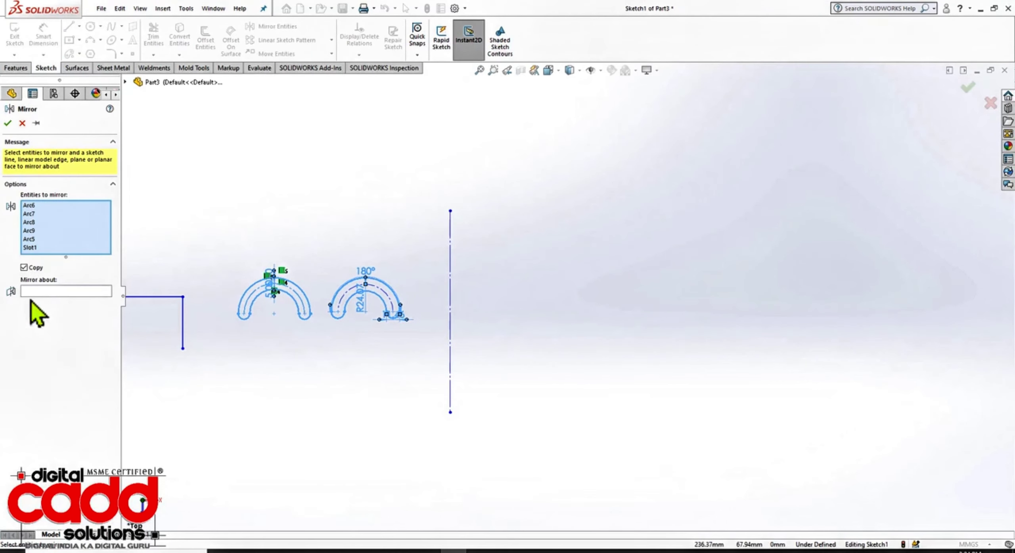
scroll(283, 283, down, 2)
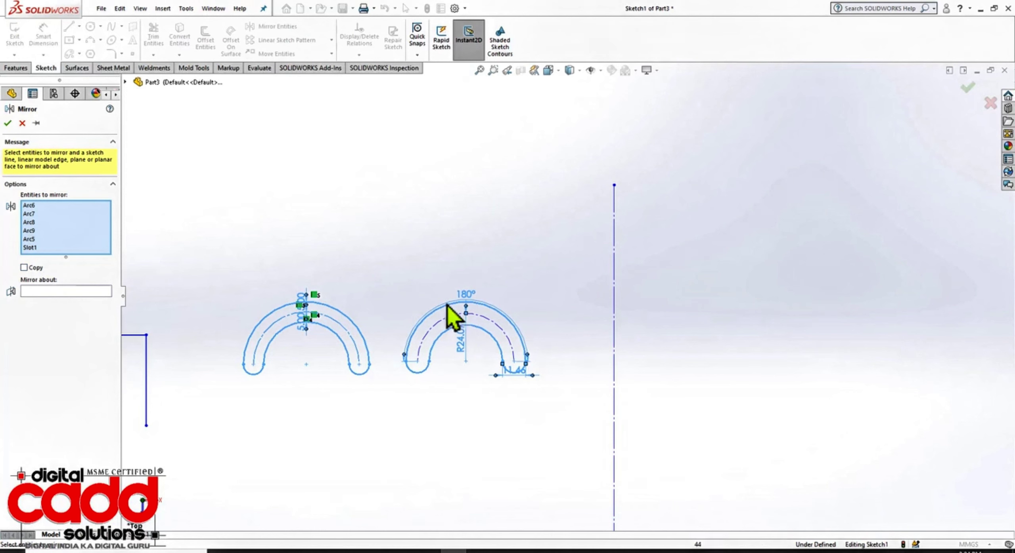
click(46, 291)
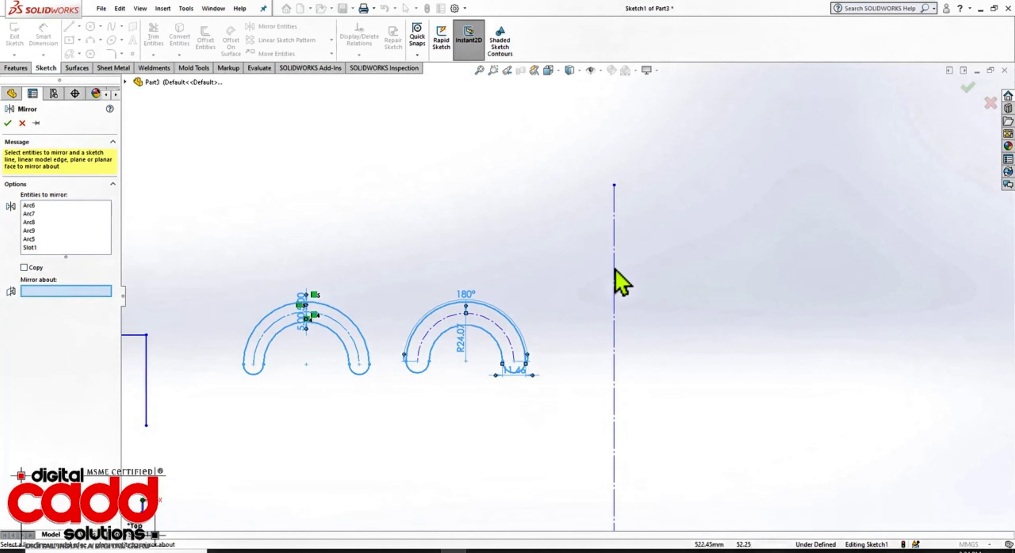
click(615, 281)
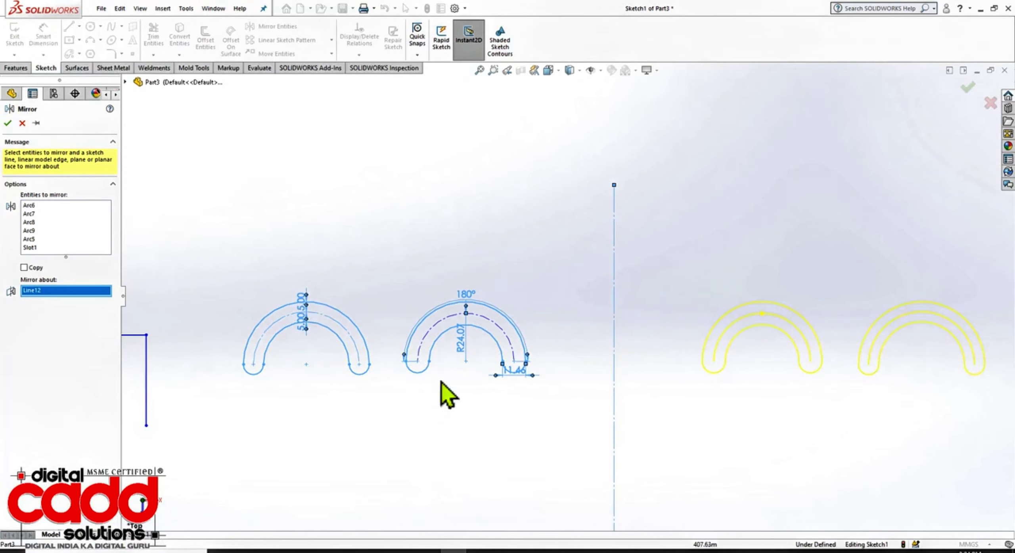
click(7, 123)
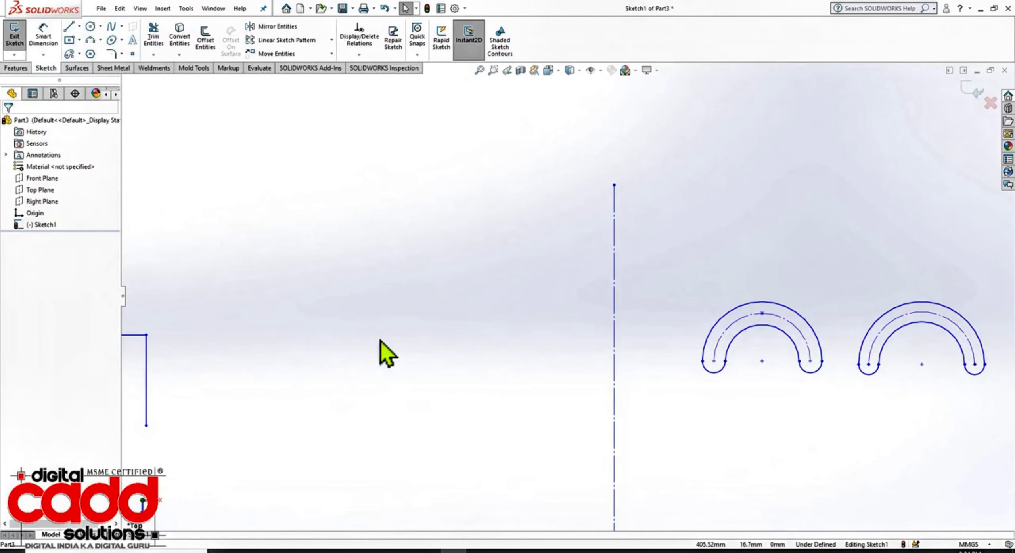
- Undo the last mirror, then mirror both arc slot shapes about the vertical construction line with Copy on
key(ctrl+z)
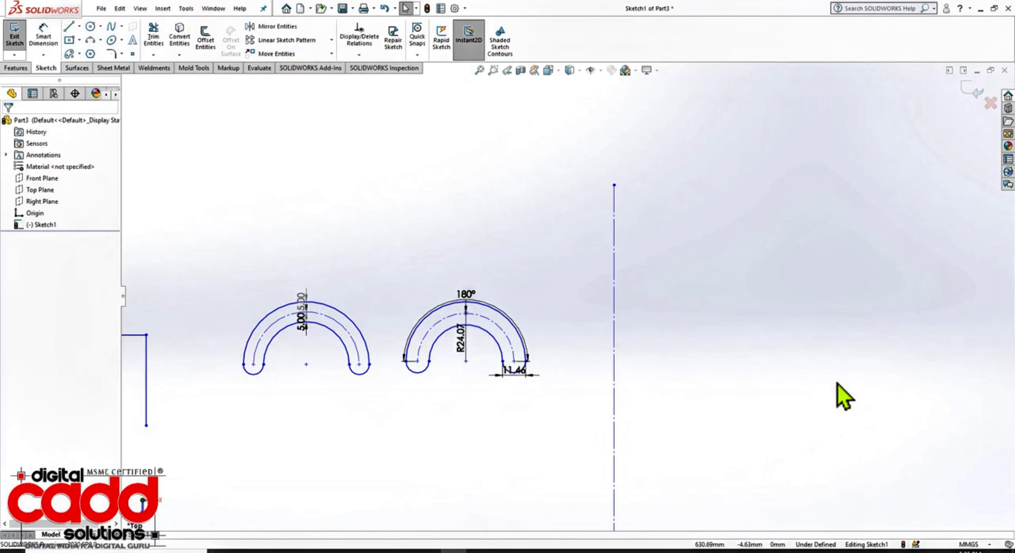
drag(563, 227, 230, 414)
click(269, 27)
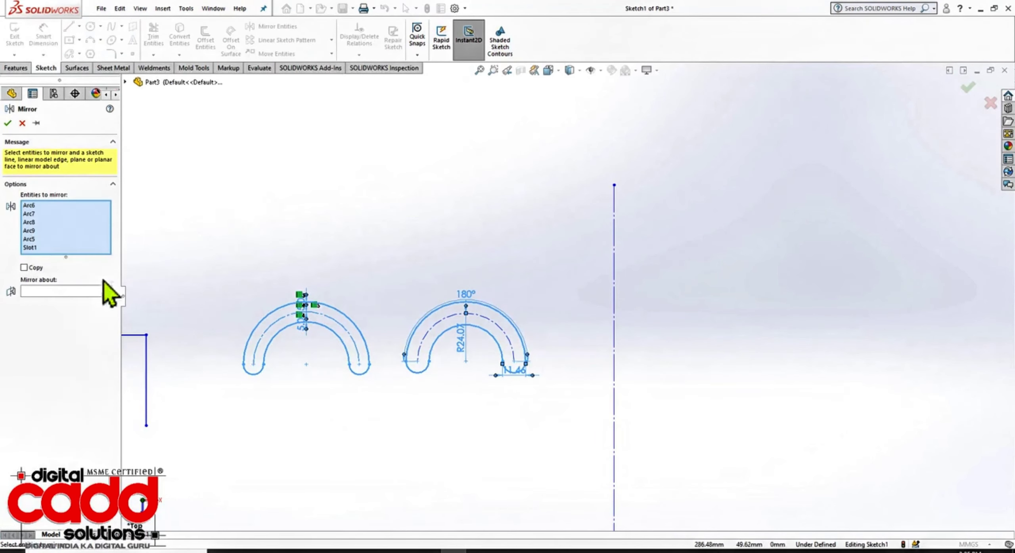
click(77, 292)
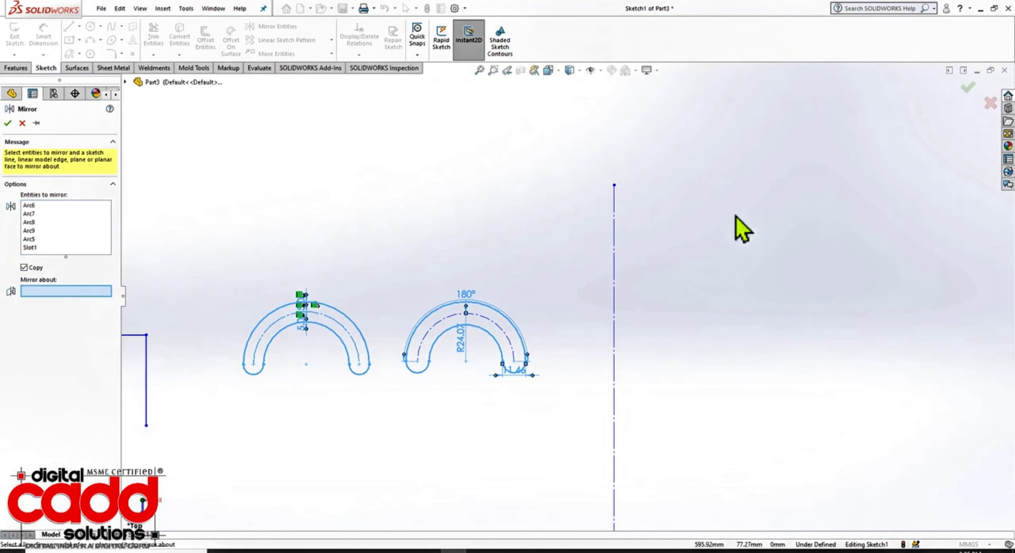
click(614, 243)
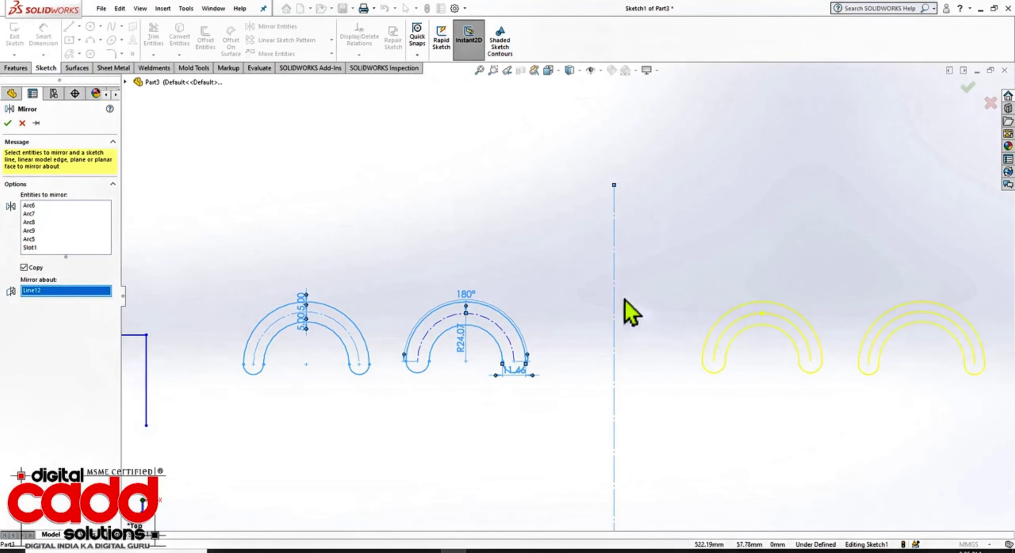
click(8, 123)
scroll(472, 290, up, 3)
scroll(590, 369, up, 2)
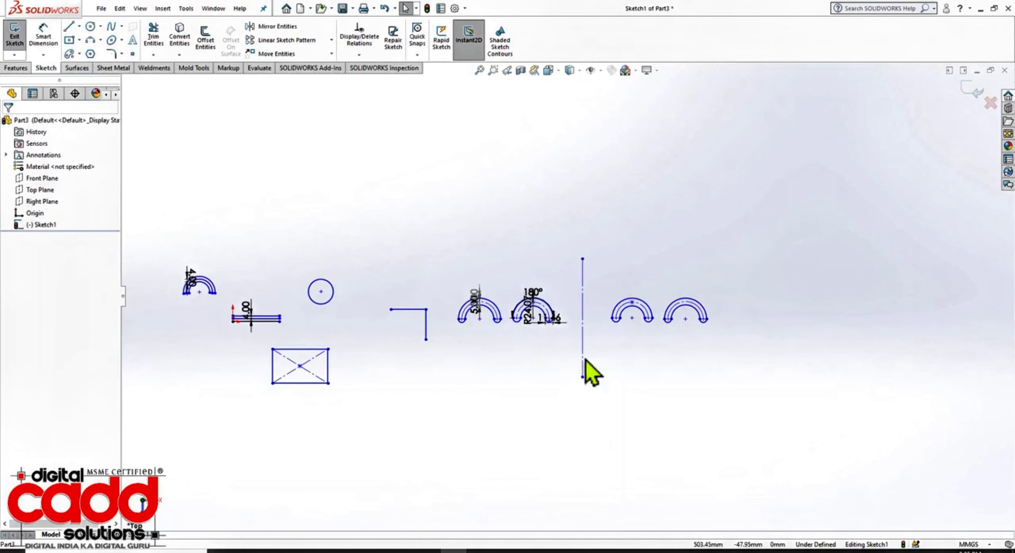
- Sketch a horizontal line above the four arc slot shapes, crossing the vertical construction line
scroll(618, 333, down, 3)
scroll(618, 333, down, 2)
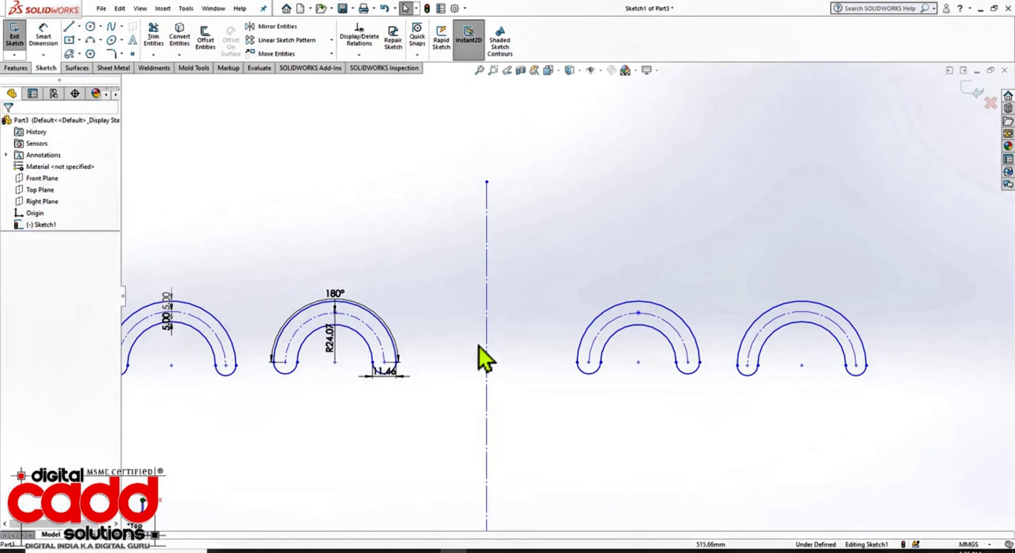
click(69, 26)
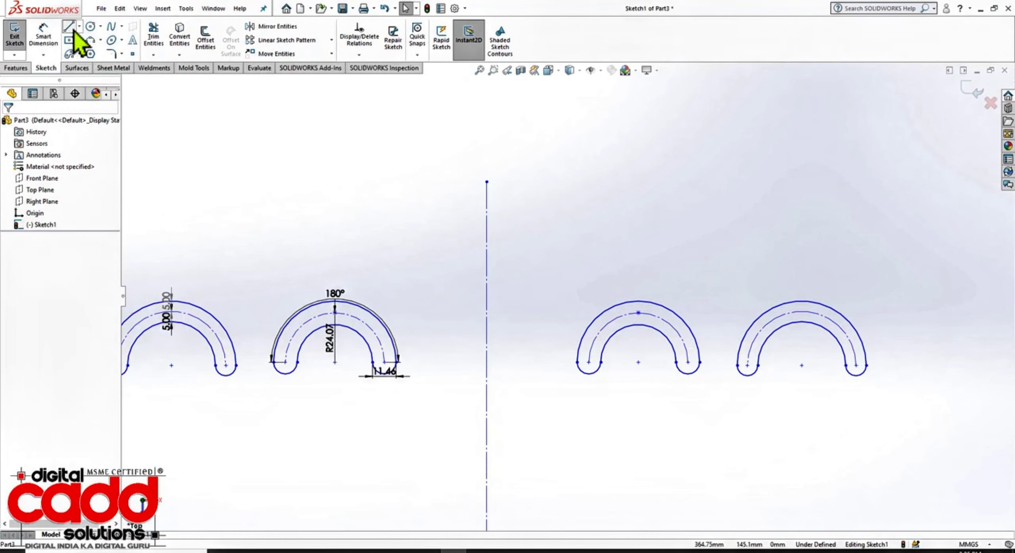
click(146, 235)
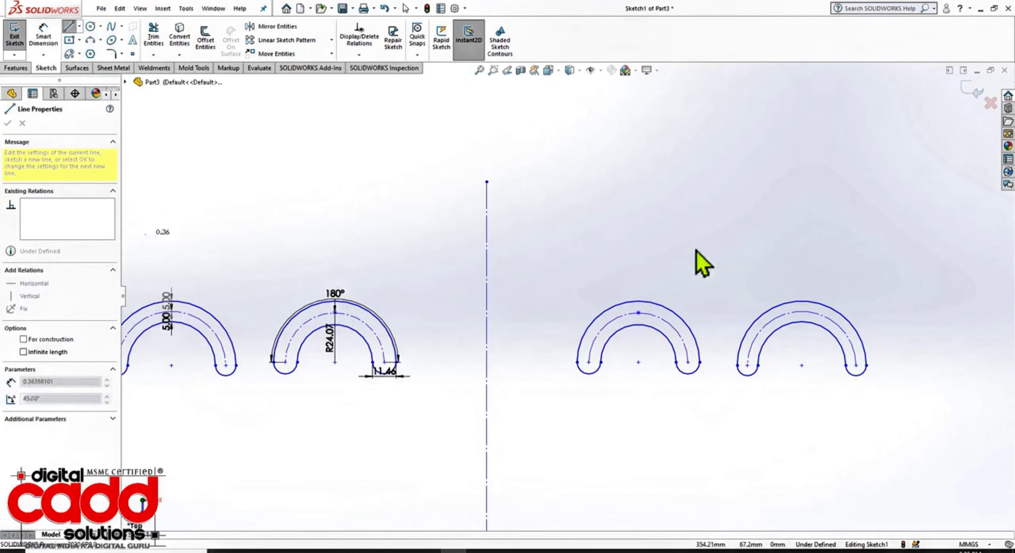
click(857, 235)
key(Escape)
scroll(568, 296, up, 3)
scroll(519, 154, down, 2)
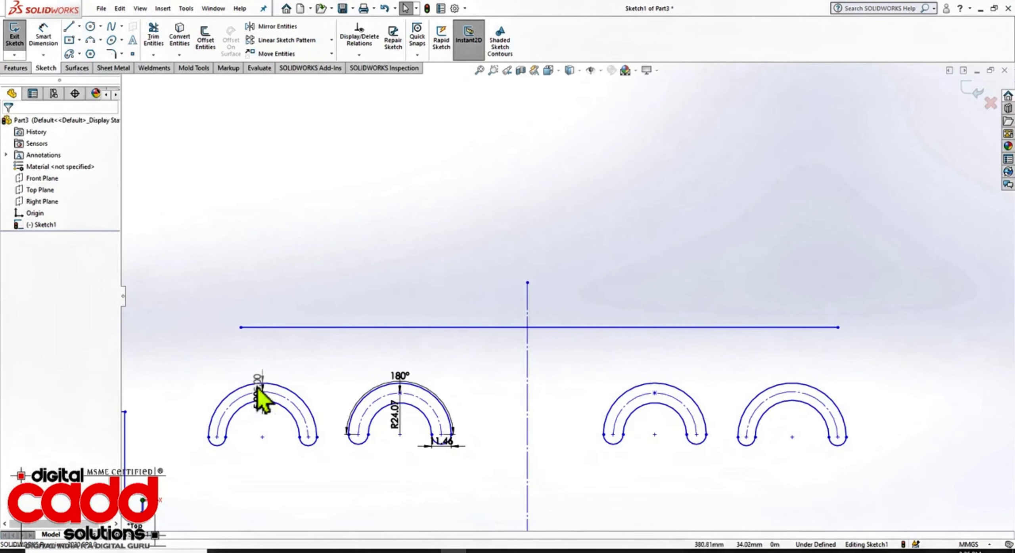
- Start Mirror Entities and select all four arc slot shapes below the horizontal line as the entities to mirror
scroll(220, 363, up, 2)
mouse_move(303, 323)
mouse_down()
mouse_move(543, 400)
mouse_move(809, 432)
mouse_up()
key(Escape)
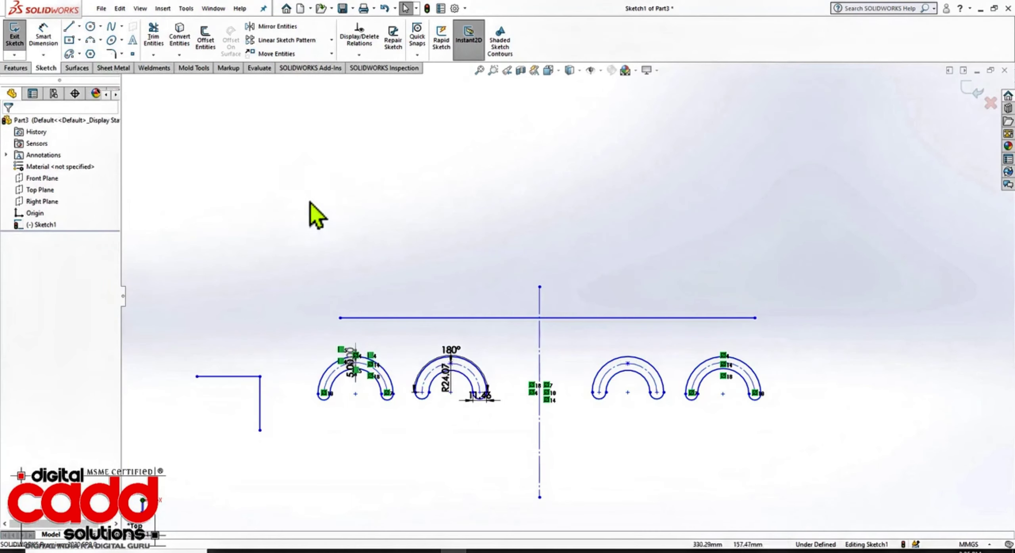
click(276, 26)
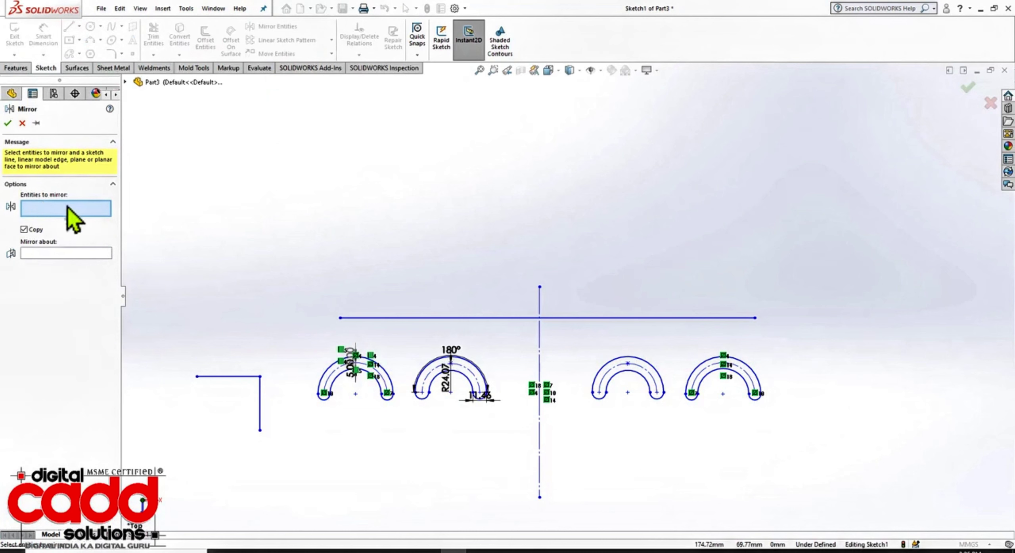
drag(279, 323, 780, 429)
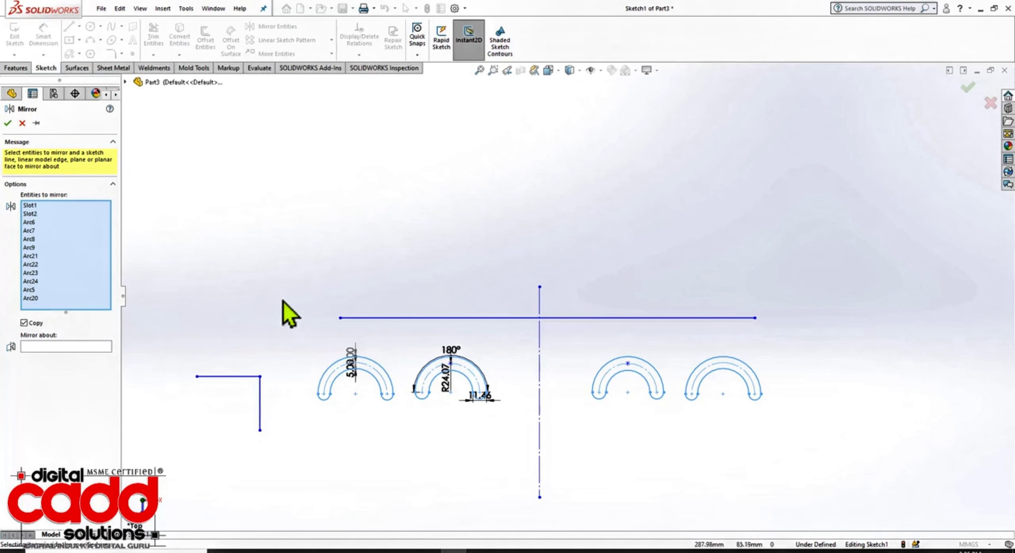
scroll(415, 374, down, 4)
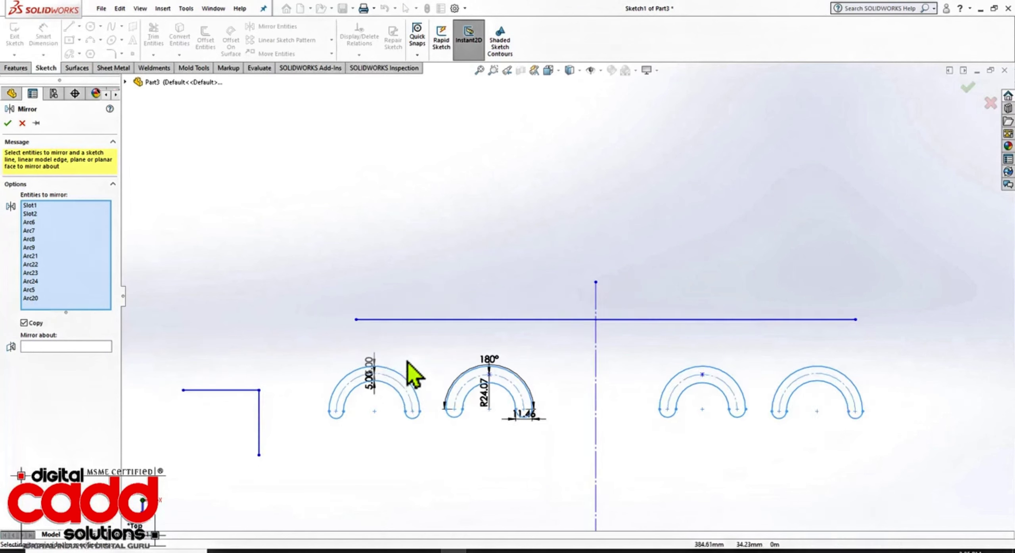
- Remove Arc22, Arc23, Arc5 and Arc21 from the entities to mirror
click(34, 264)
right_click(33, 265)
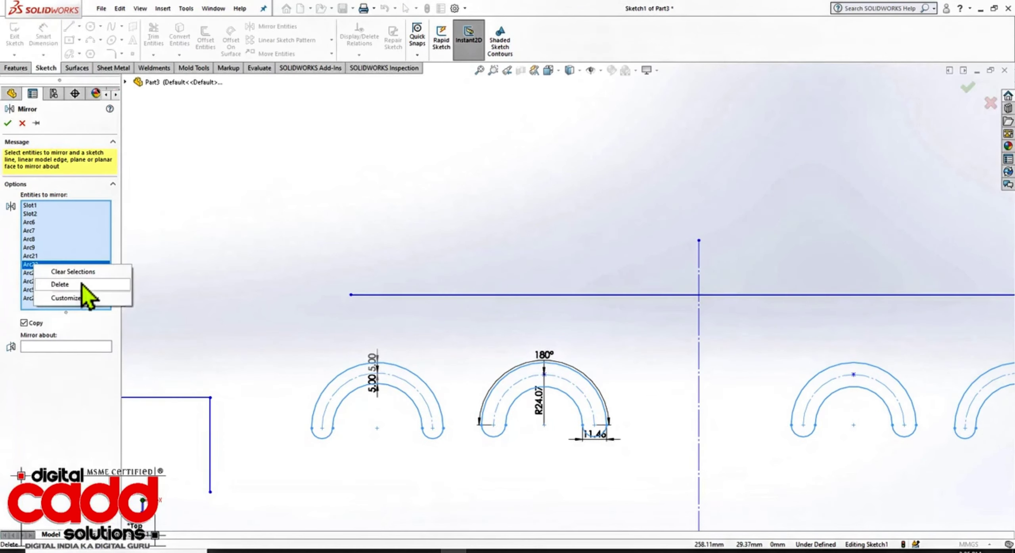
click(82, 285)
right_click(34, 272)
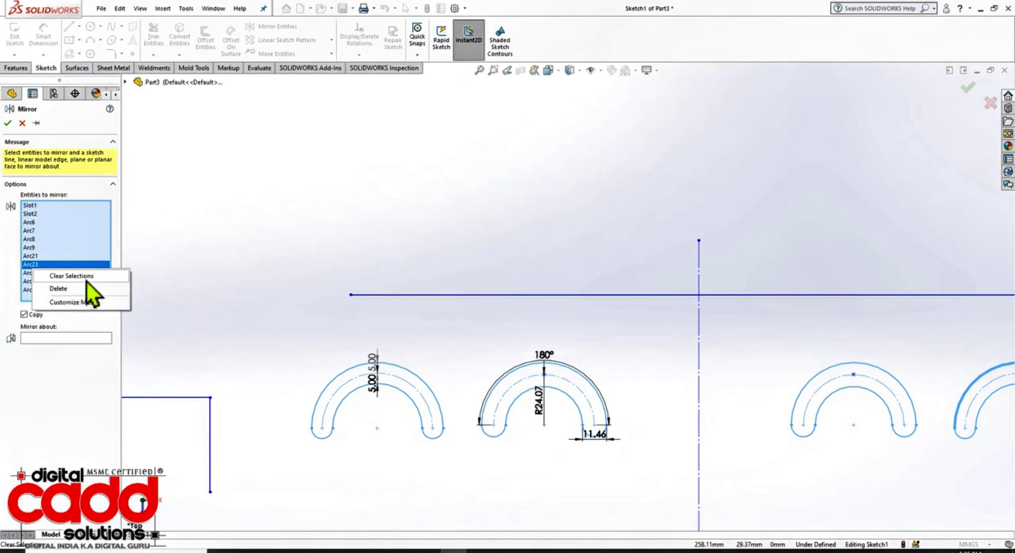
click(58, 289)
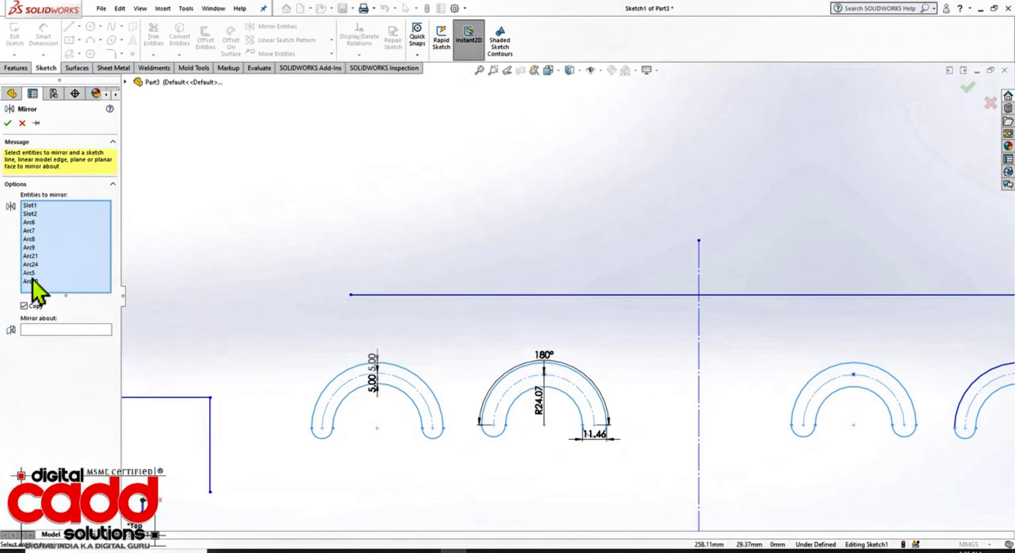
click(32, 273)
right_click(32, 277)
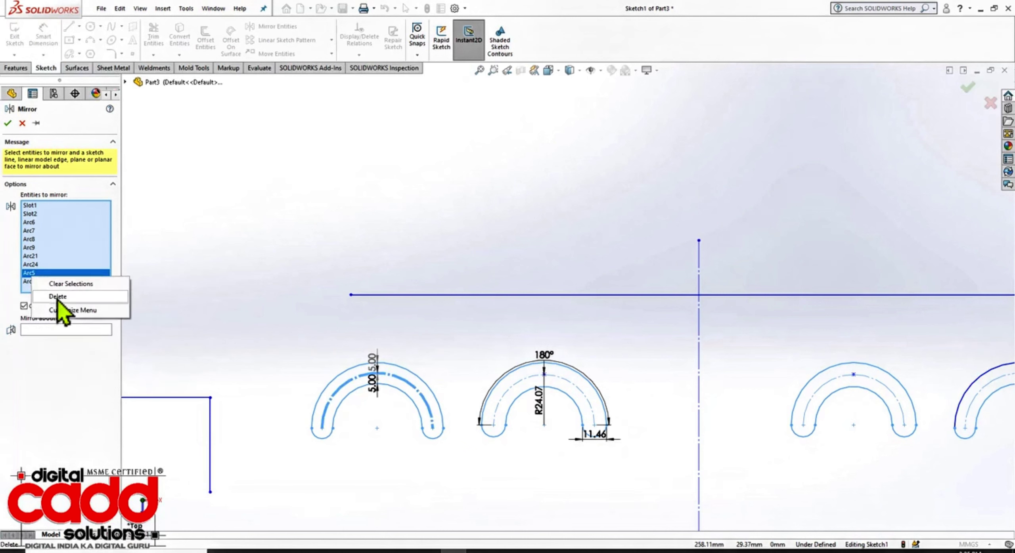
click(57, 298)
click(34, 257)
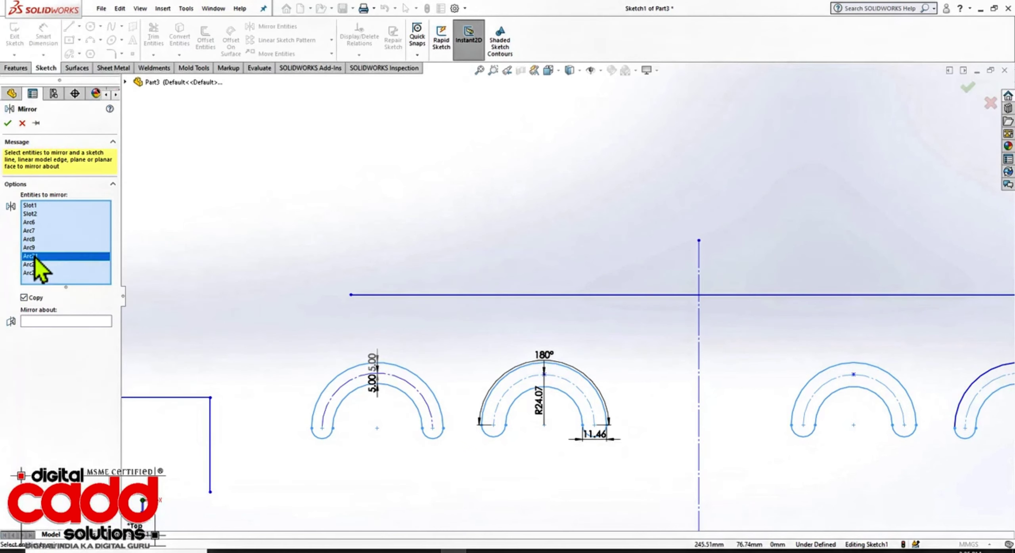
right_click(36, 262)
click(60, 274)
key(f)
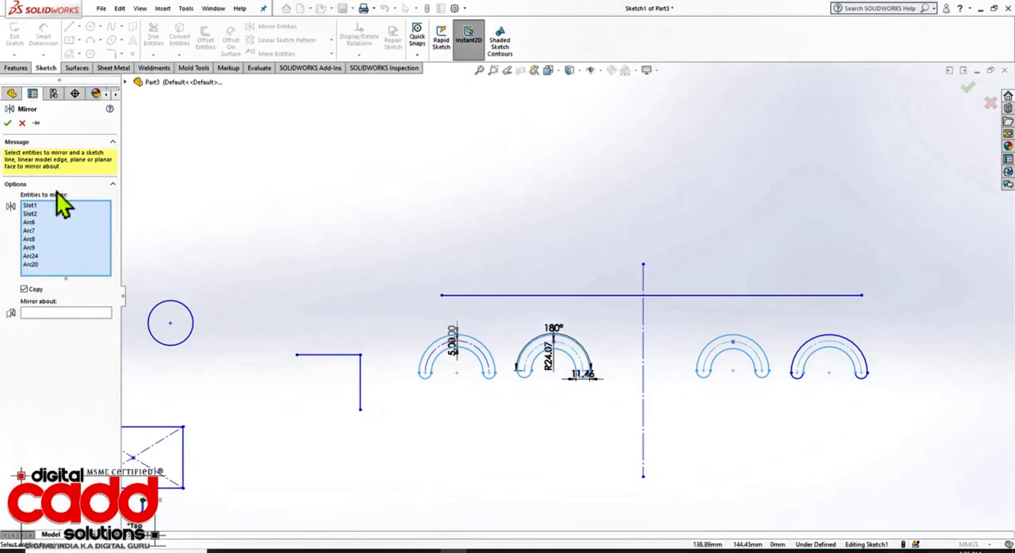
- Mirror the remaining selected slot entities about the horizontal line with Copy on
click(90, 313)
click(485, 296)
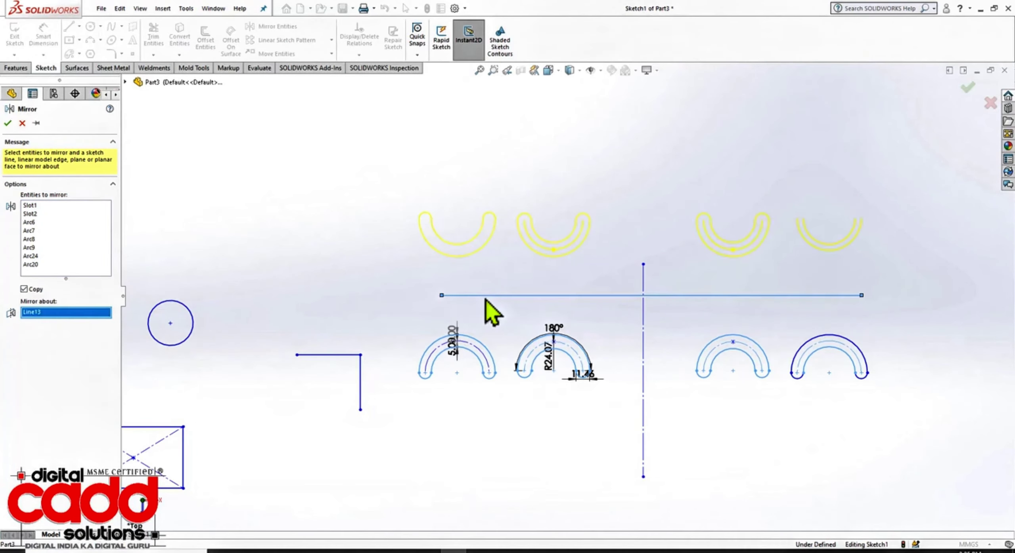
click(7, 123)
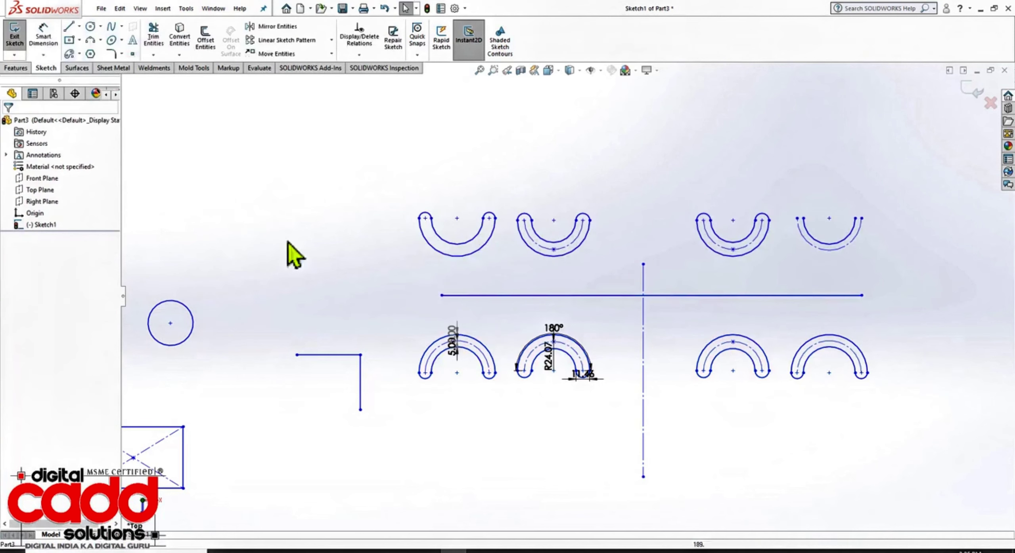
- Inspect the mirrored arc slot shapes and review the available Move Entities and Linear Sketch Pattern variants
scroll(891, 256, down, 3)
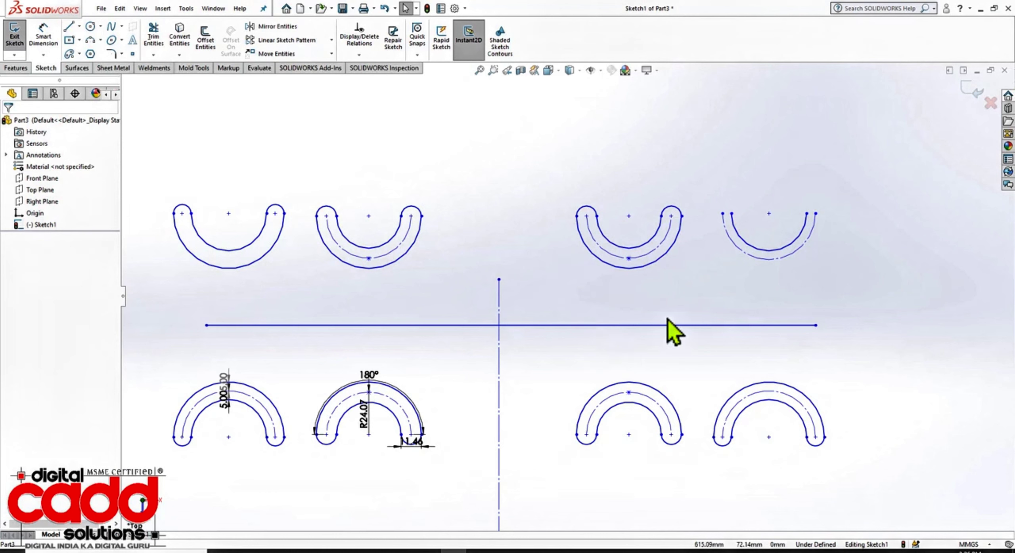
scroll(578, 302, up, 7)
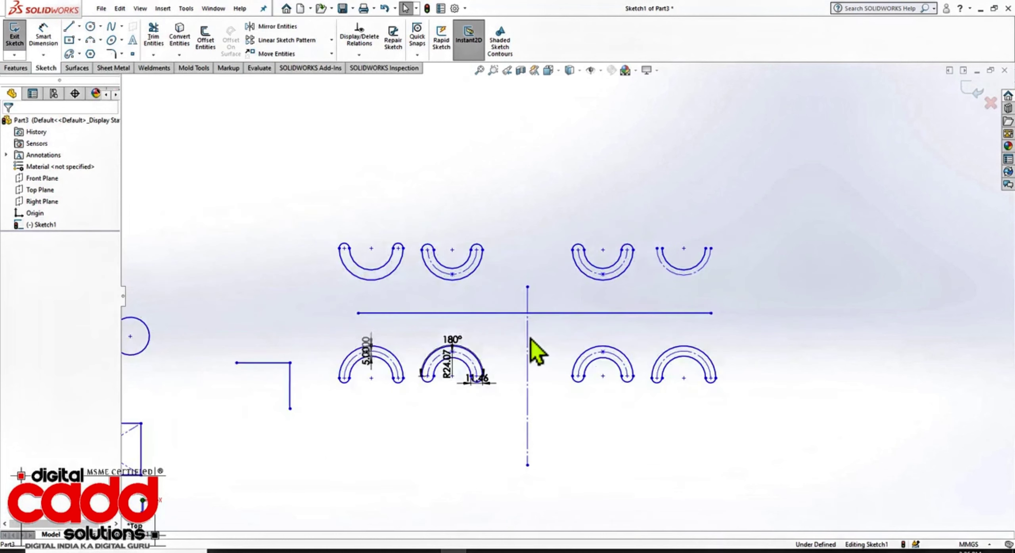
scroll(313, 361, down, 3)
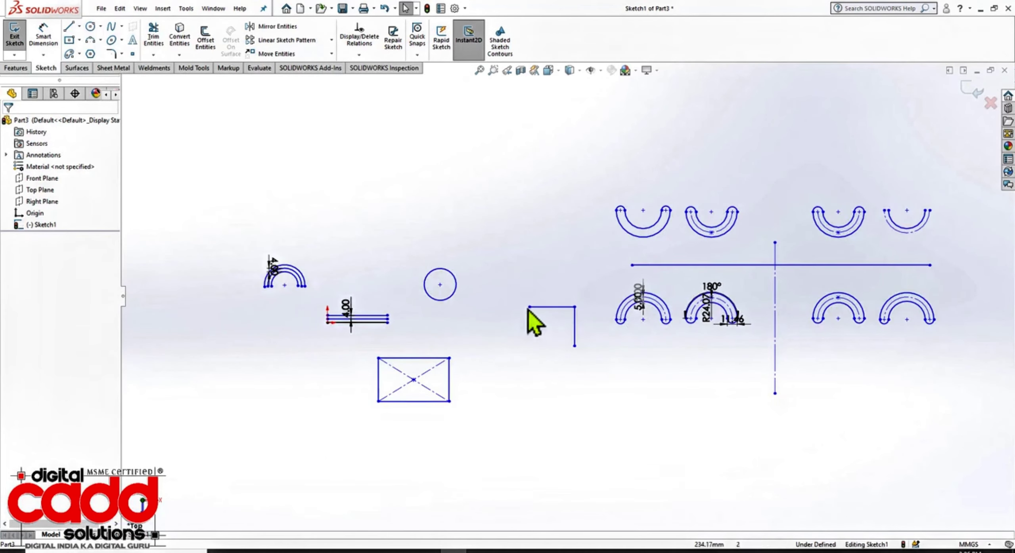
scroll(521, 310, up, 2)
scroll(787, 256, down, 4)
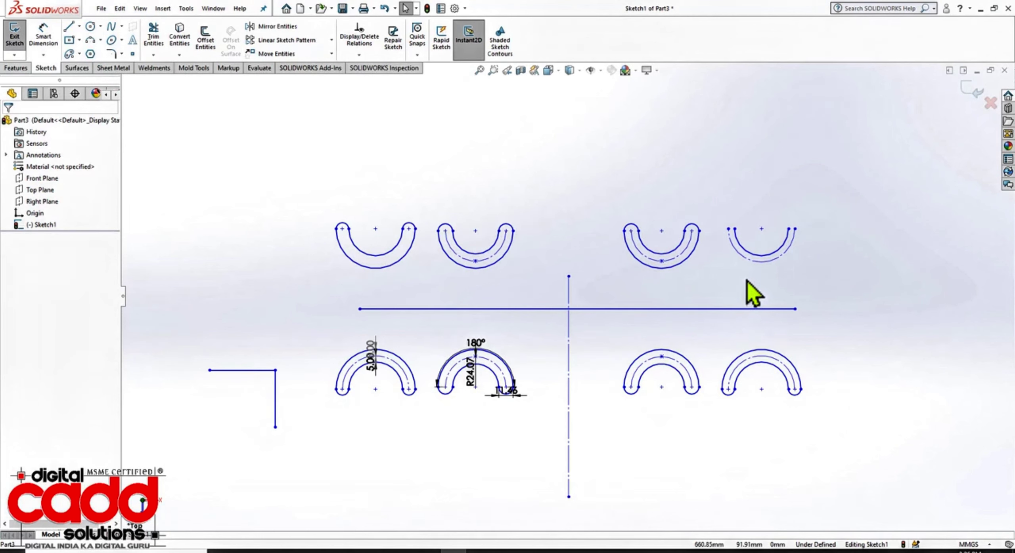
scroll(501, 301, down, 2)
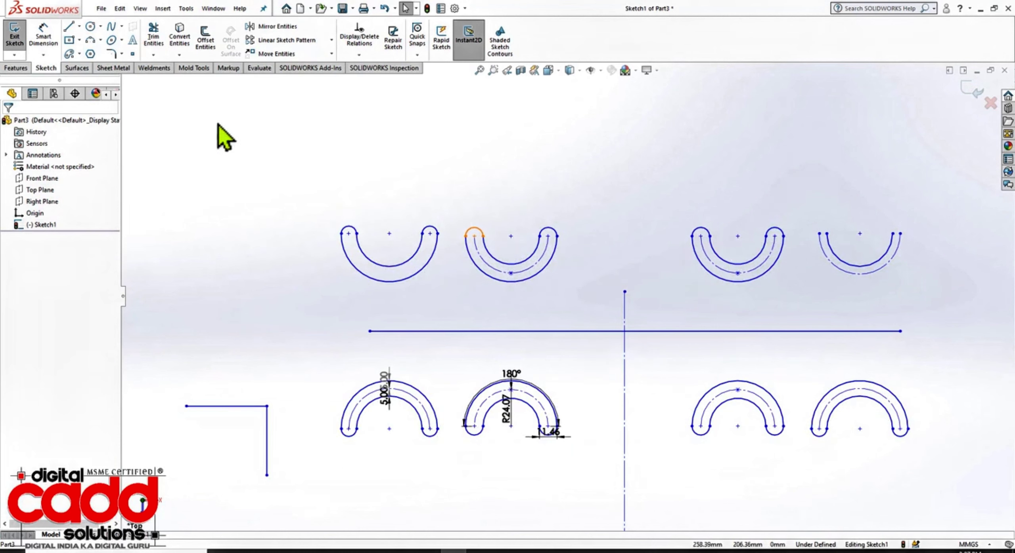
click(332, 56)
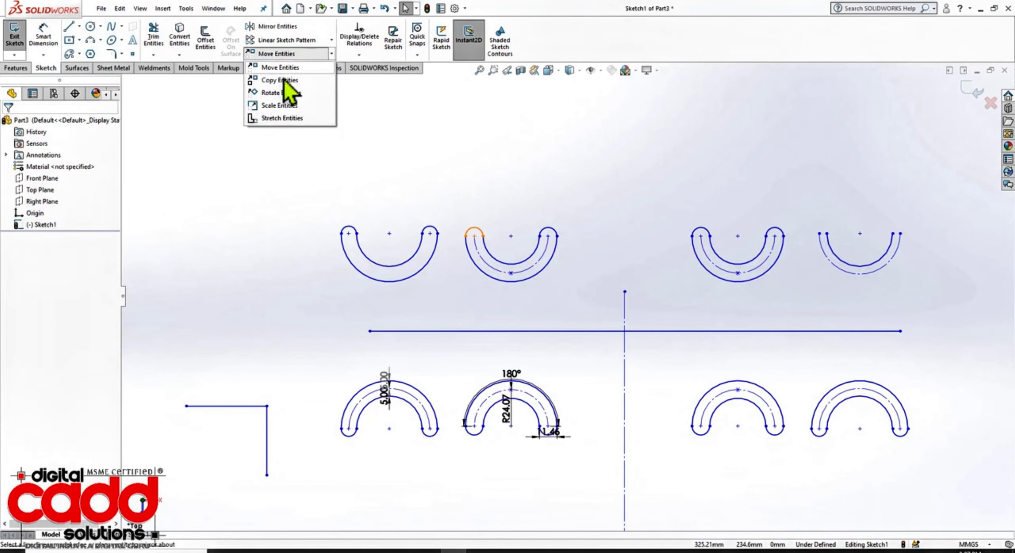
mouse_move(353, 50)
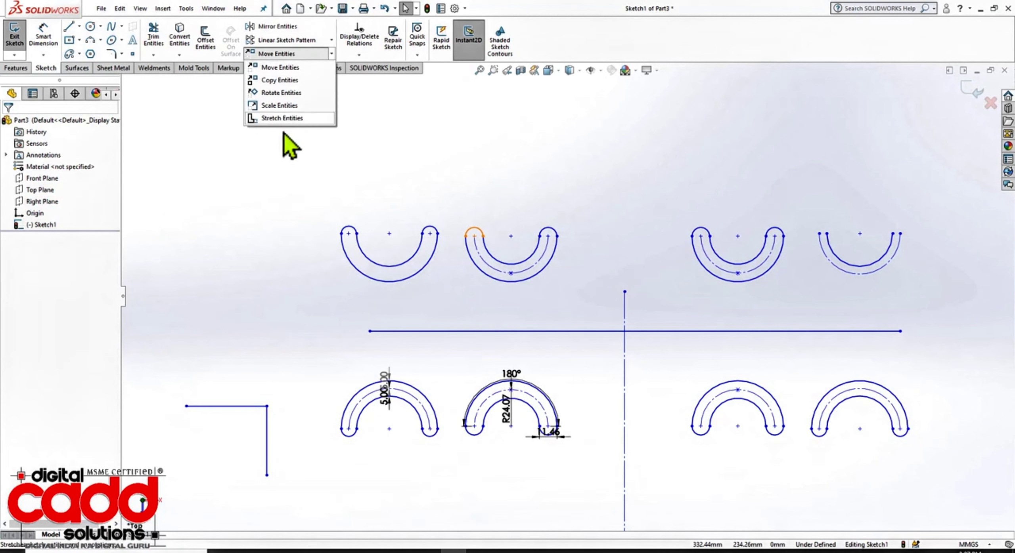
click(333, 40)
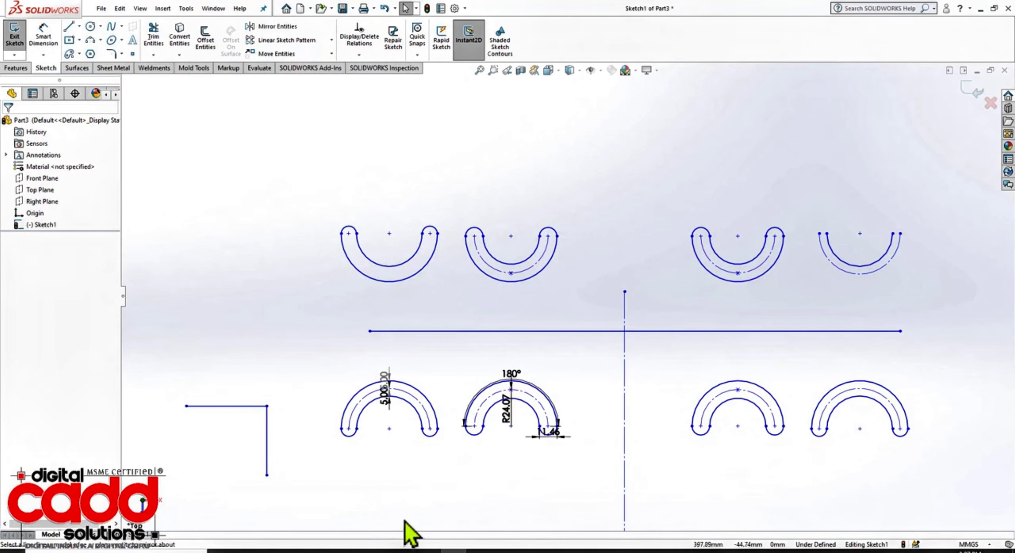
- Switch to File Explorer and open the DIGITAL CADD SOLUTIONS folder on Local Disk (D:)
click(324, 552)
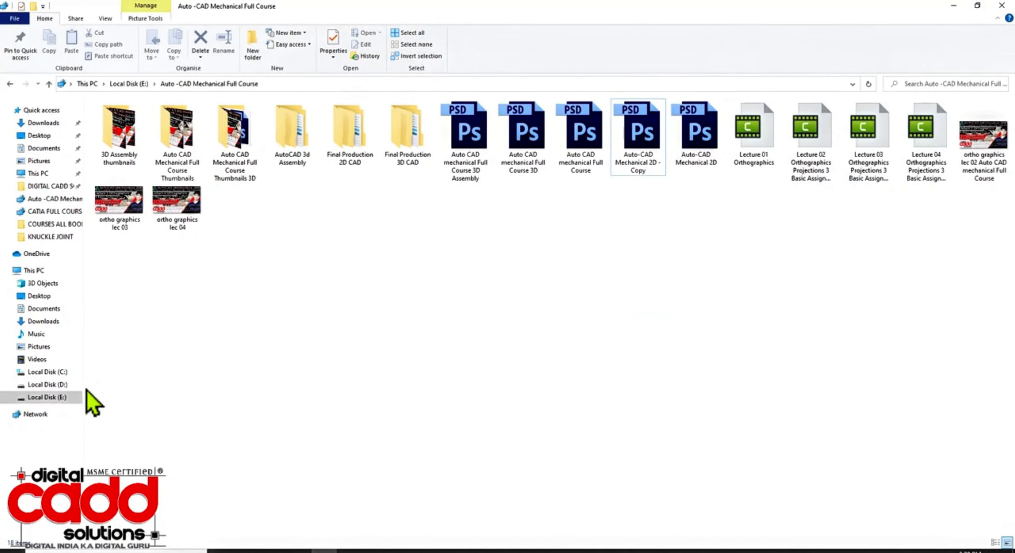
click(64, 397)
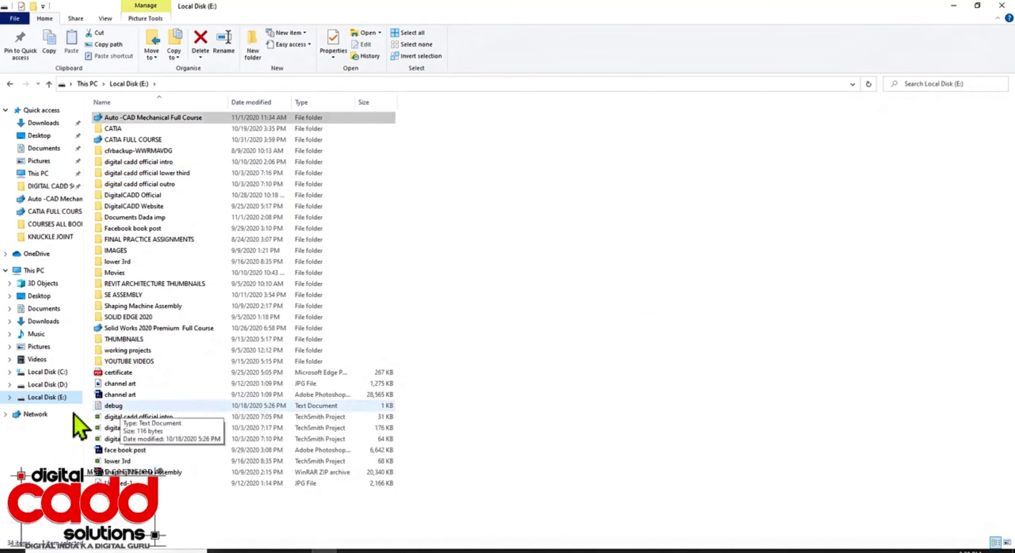
click(62, 386)
double_click(160, 165)
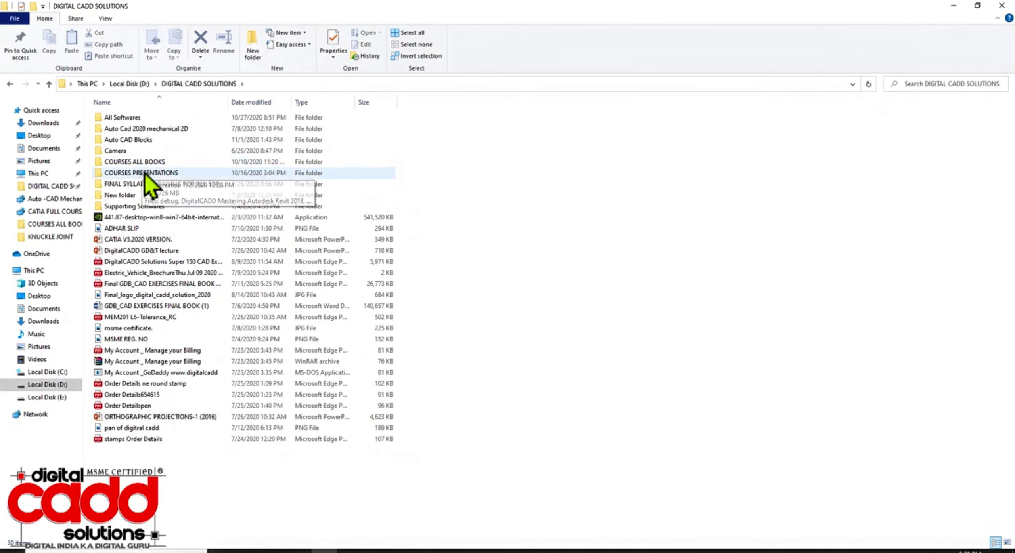
- Check the COURSES PRESENTATIONS and COURSES ALL BOOKS folders, returning to the DIGITAL CADD SOLUTIONS folder
double_click(144, 174)
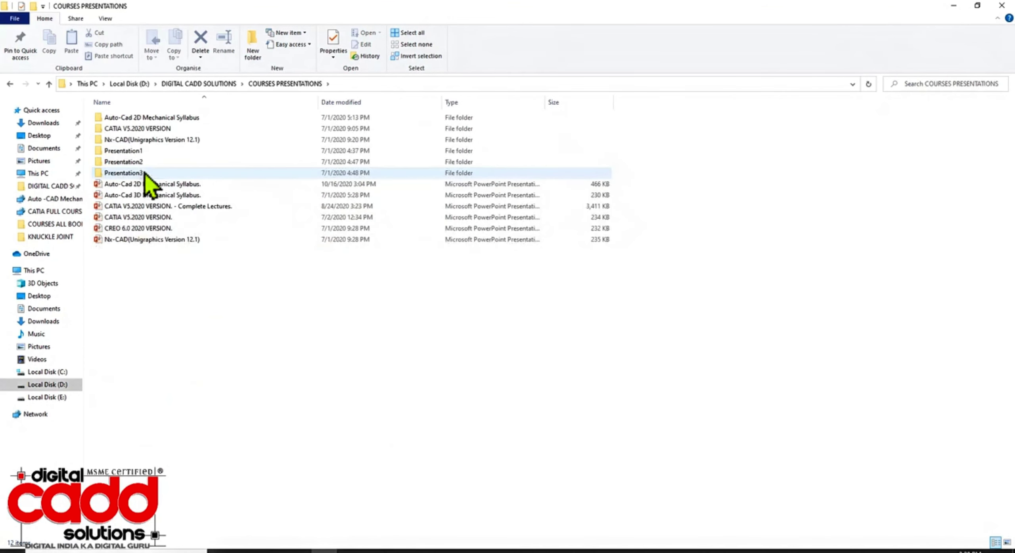
click(49, 84)
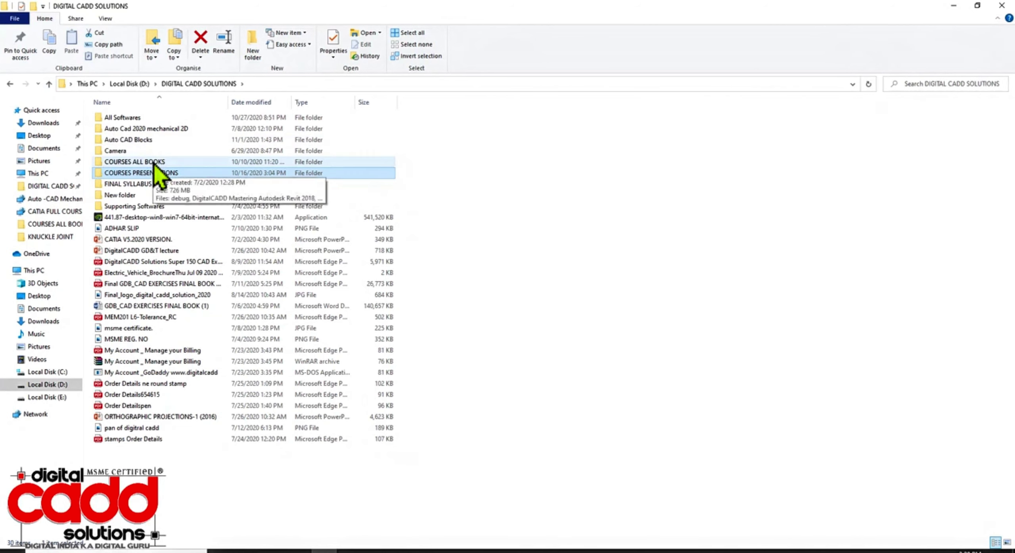
double_click(153, 162)
click(49, 84)
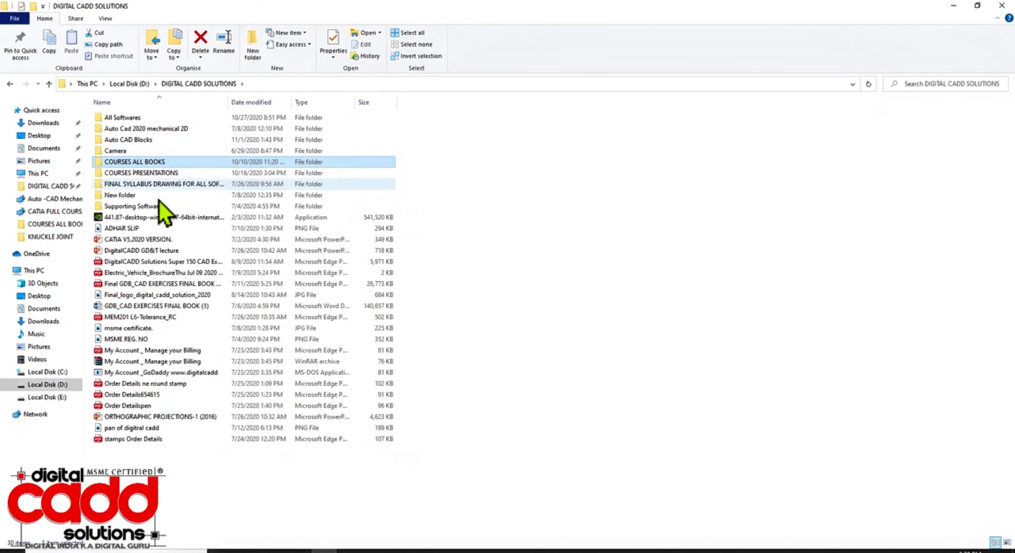
- Open MUNCASTER-4.3-A3-SHEET-02 from the 4cengine folder within New folder > FINAL PROJECTS
double_click(142, 199)
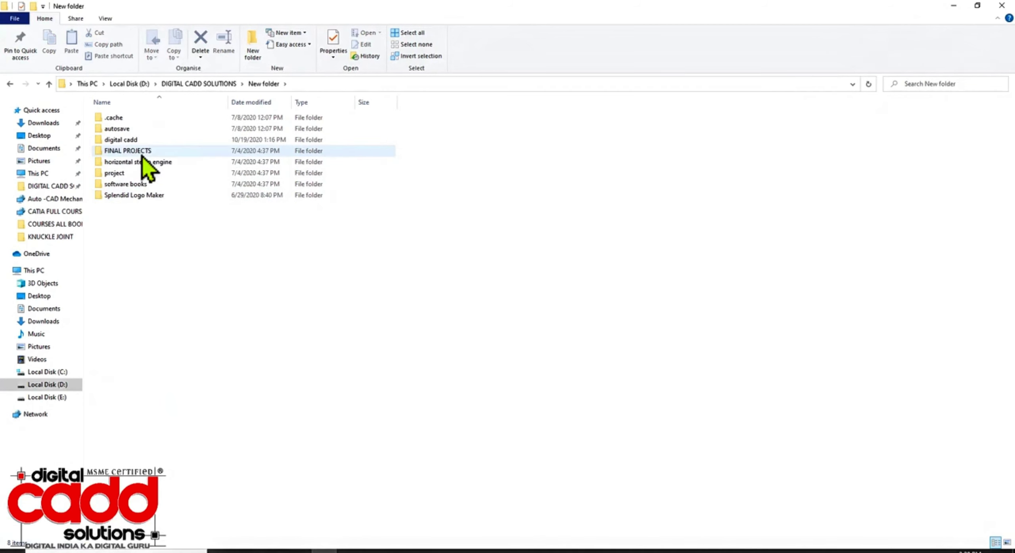
double_click(140, 152)
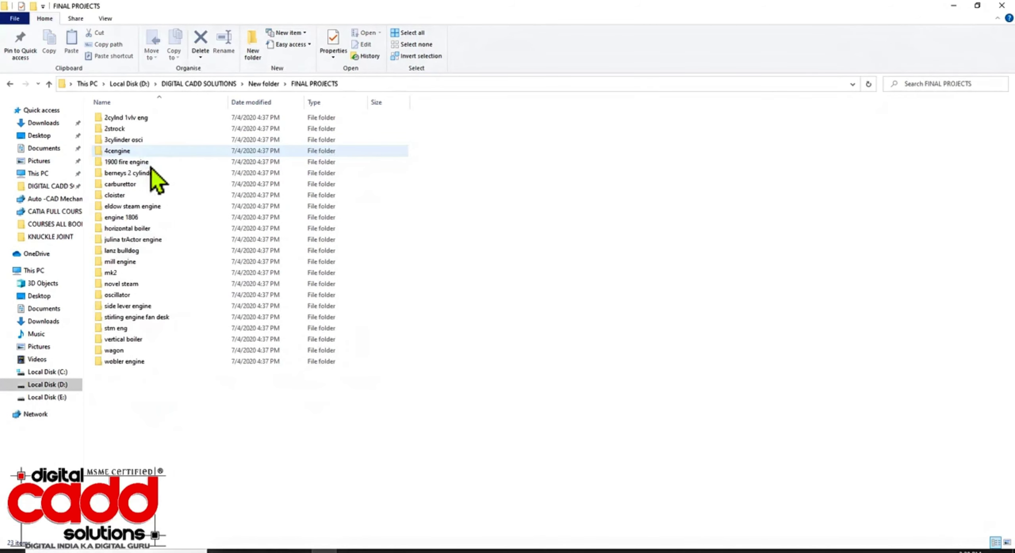
double_click(130, 151)
click(130, 151)
double_click(130, 151)
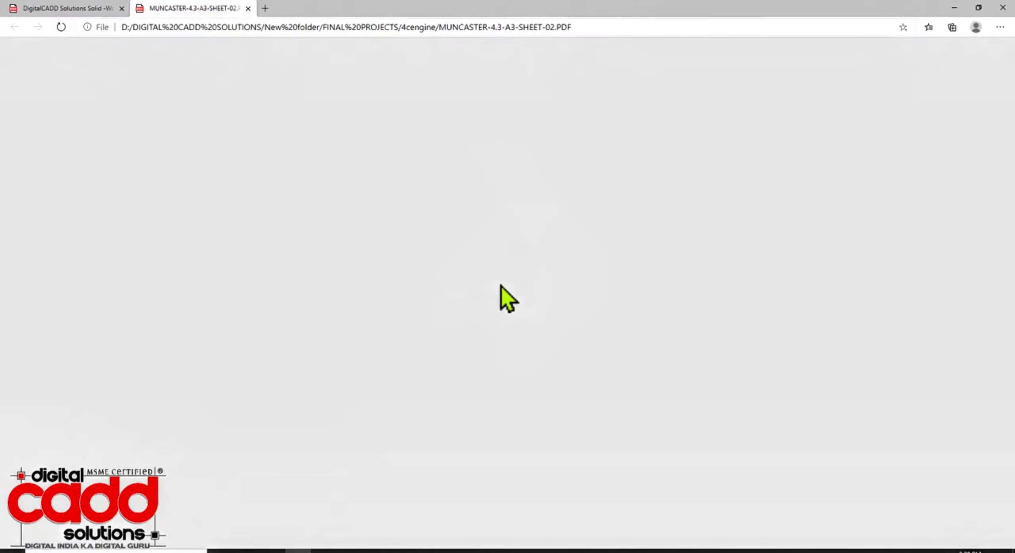
- Examine the part views, section views and assemblies across the steam engine's parts and assemblies sheet
ctrl+scroll(779, 507, up, 5)
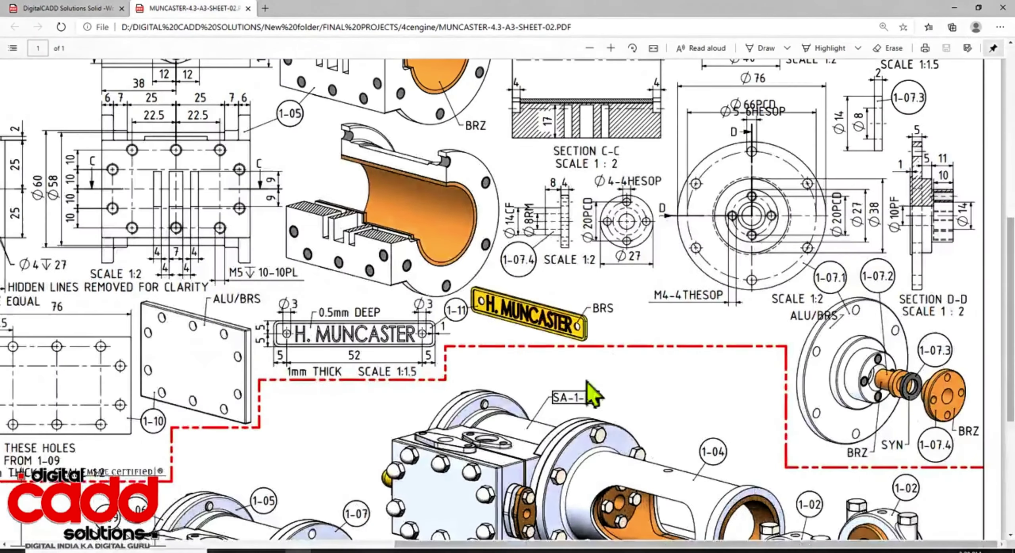
scroll(595, 374, up, 8)
scroll(637, 316, down, 7)
scroll(638, 316, down, 6)
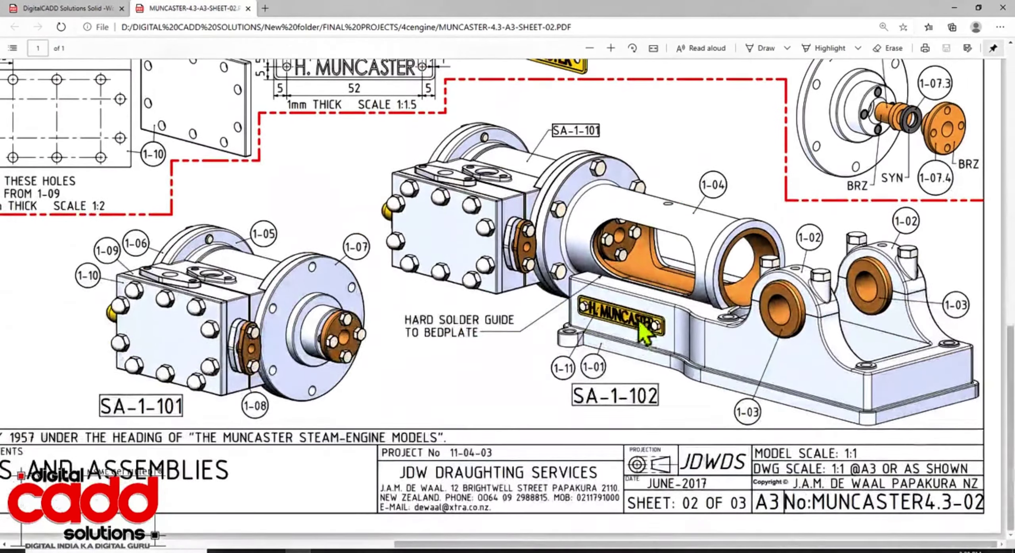
drag(462, 547, 186, 549)
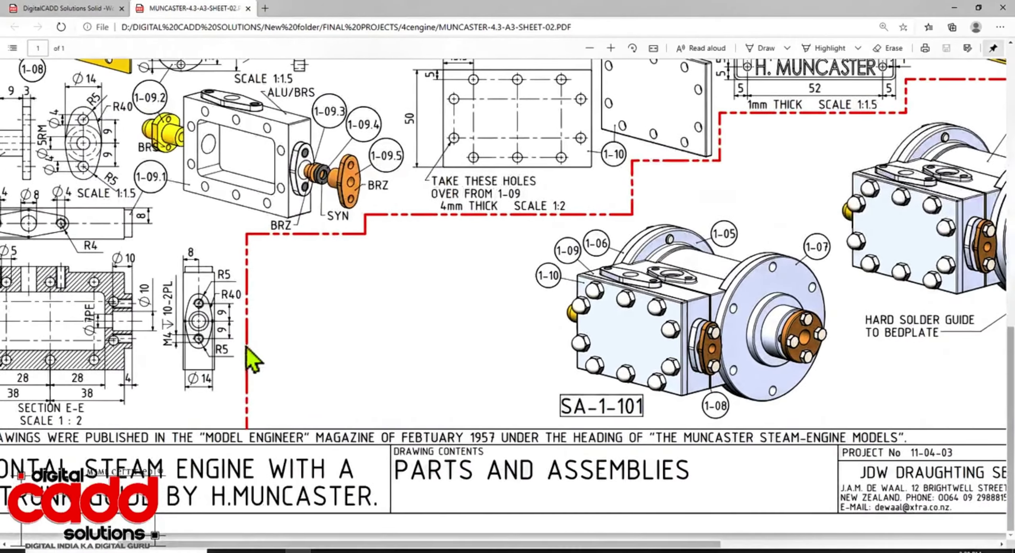
scroll(254, 348, up, 11)
drag(562, 550, 453, 550)
scroll(270, 383, up, 2)
scroll(499, 322, down, 10)
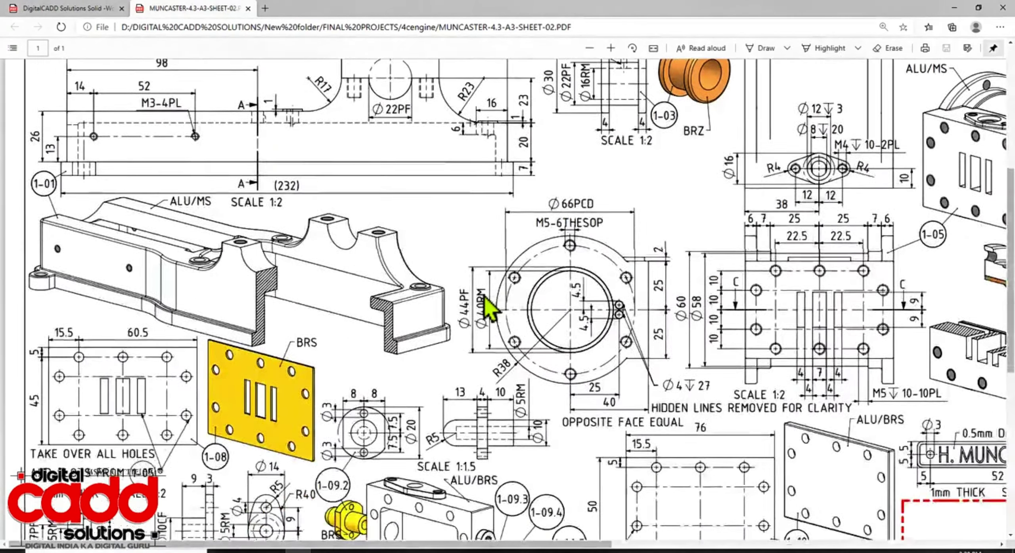
drag(563, 549, 949, 549)
scroll(908, 456, up, 10)
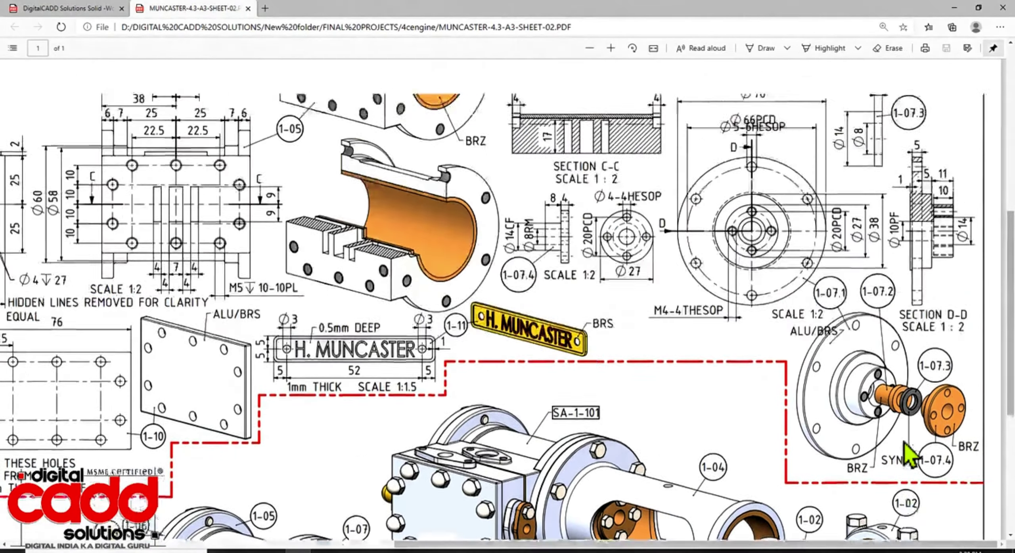
ctrl+scroll(835, 436, up, 1)
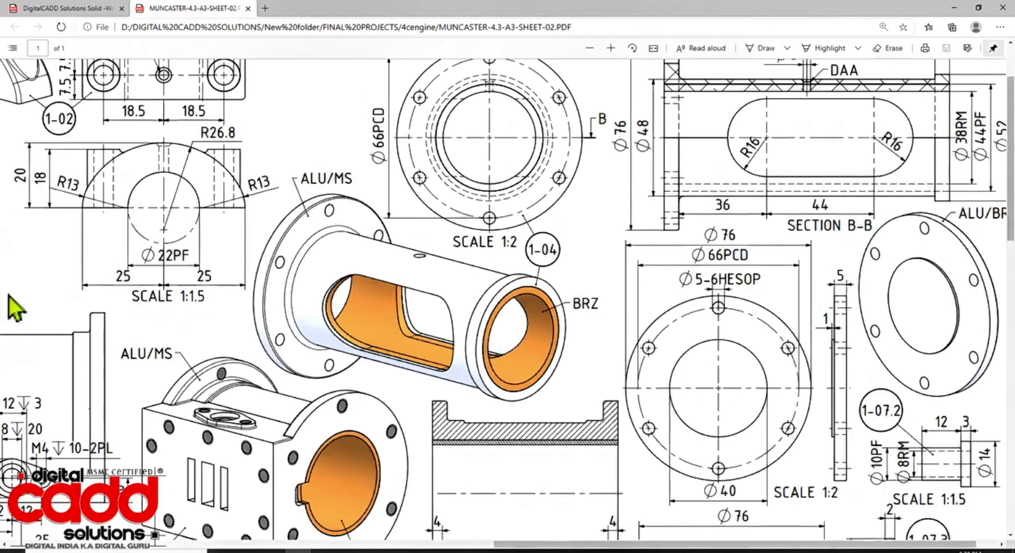
scroll(352, 320, down, 4)
ctrl+scroll(443, 318, down, 1)
ctrl+scroll(443, 319, down, 1)
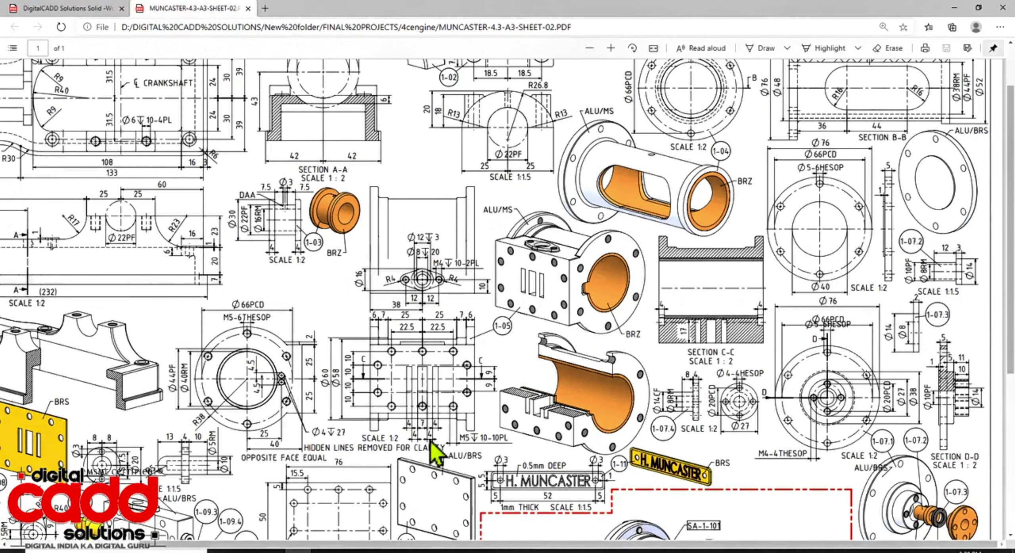
- Switch back to File Explorer, open MUNCASTER-4.3-A3-SHEET-01 and look over its general arrangement, notes and isometric views
click(324, 551)
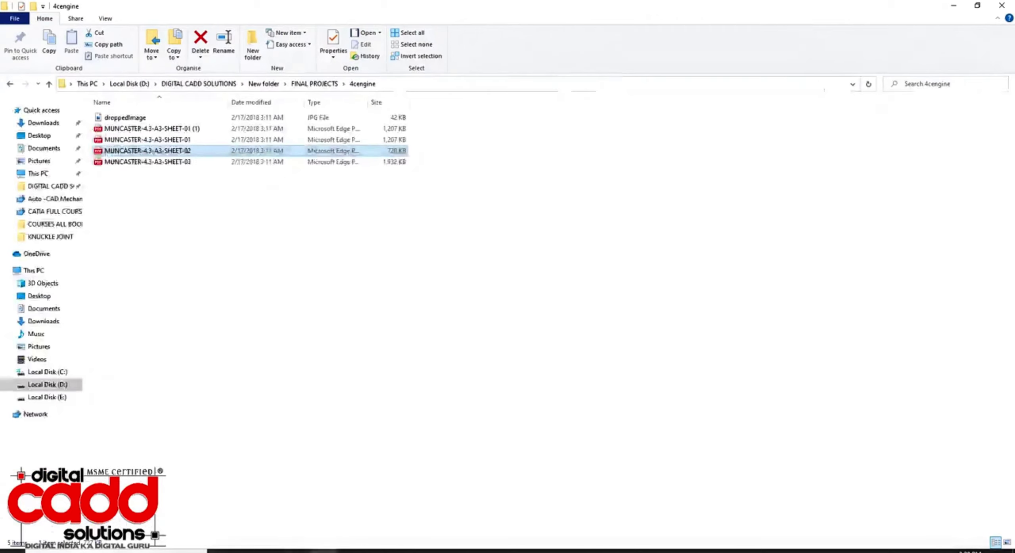
double_click(119, 140)
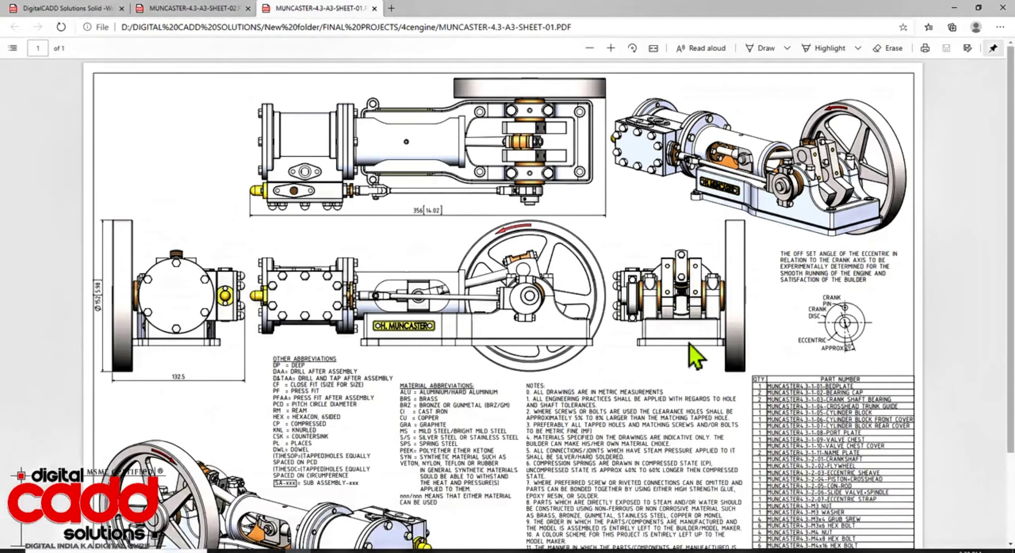
ctrl+scroll(902, 125, up, 3)
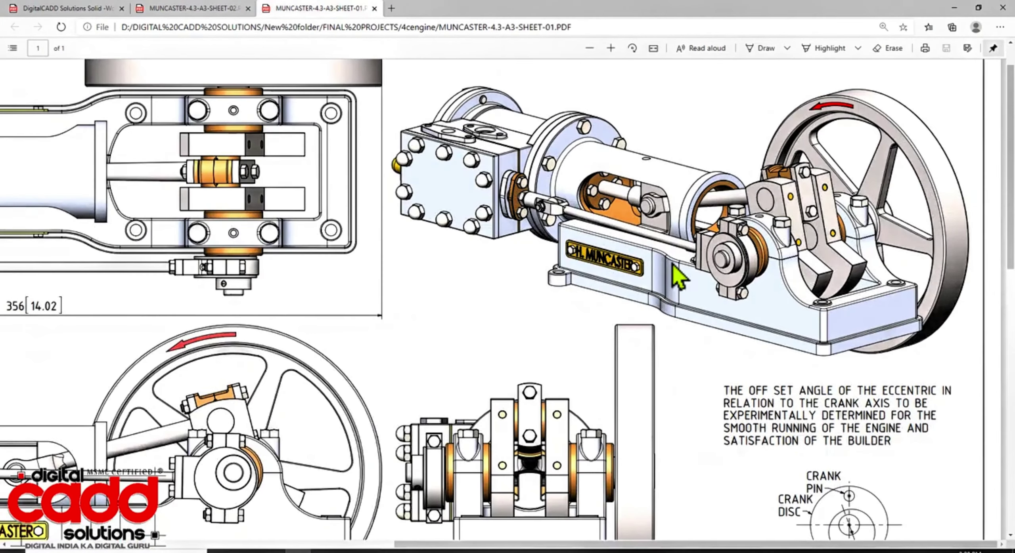
ctrl+scroll(702, 294, down, 3)
scroll(644, 382, down, 3)
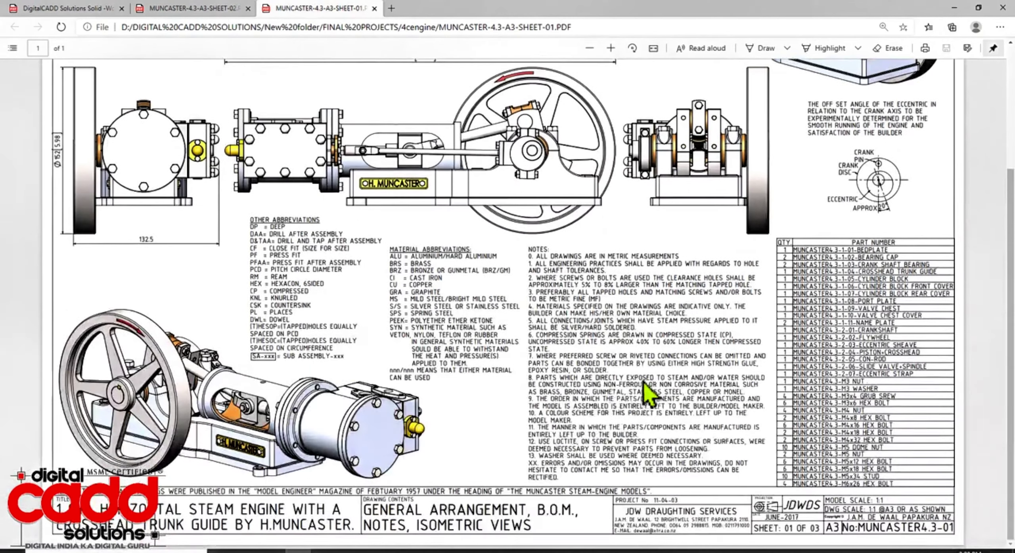
scroll(644, 392, up, 4)
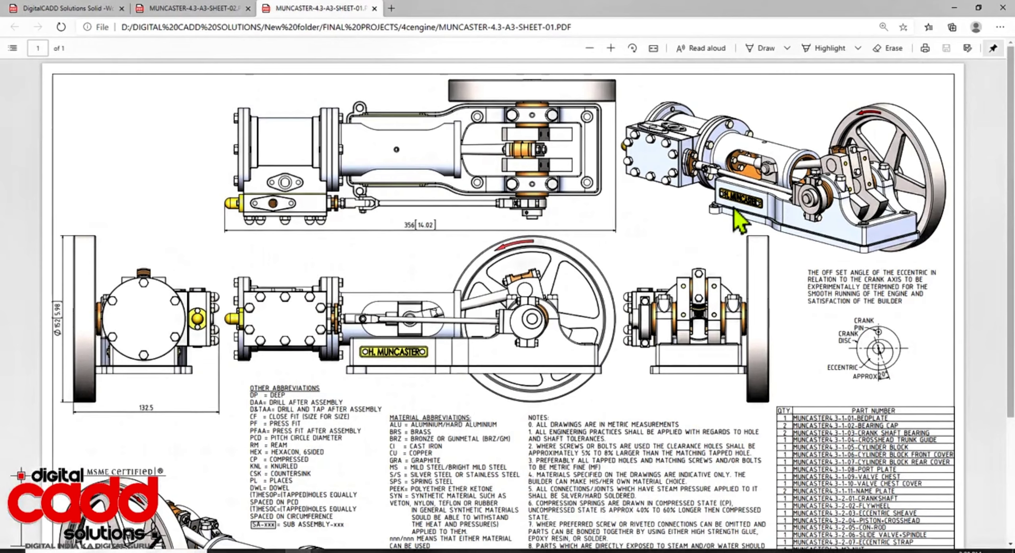
- Return to the FINAL PROJECTS folder in File Explorer and open ELBOW-A3-SHEET-01 from the eldow steam engine folder
click(323, 552)
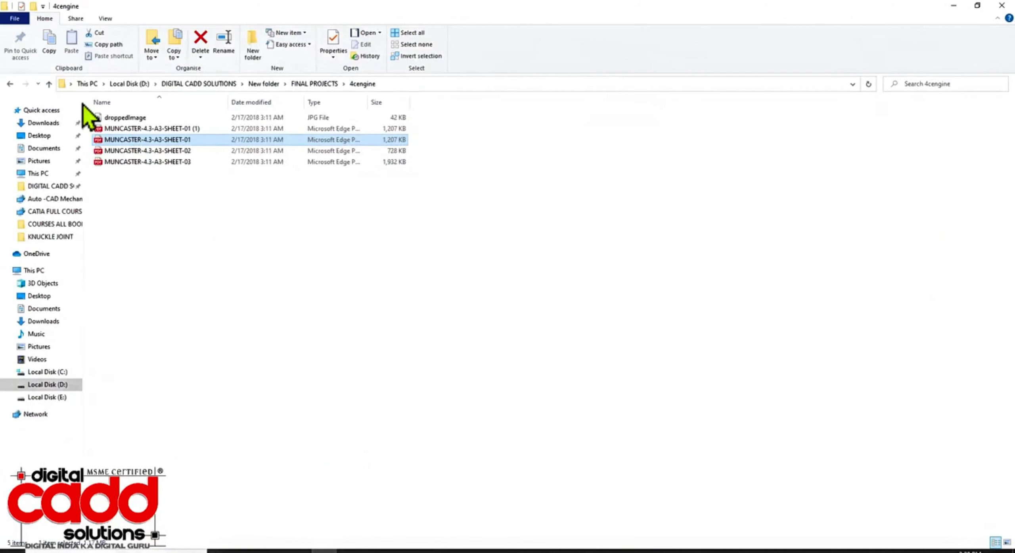
click(50, 85)
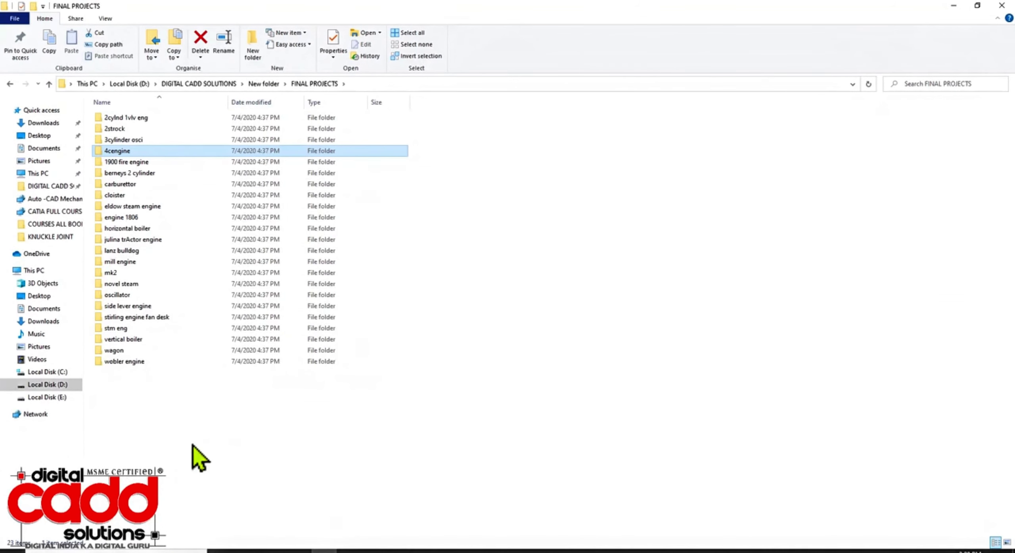
mouse_move(389, 421)
mouse_down()
mouse_move(174, 195)
mouse_move(90, 86)
mouse_up()
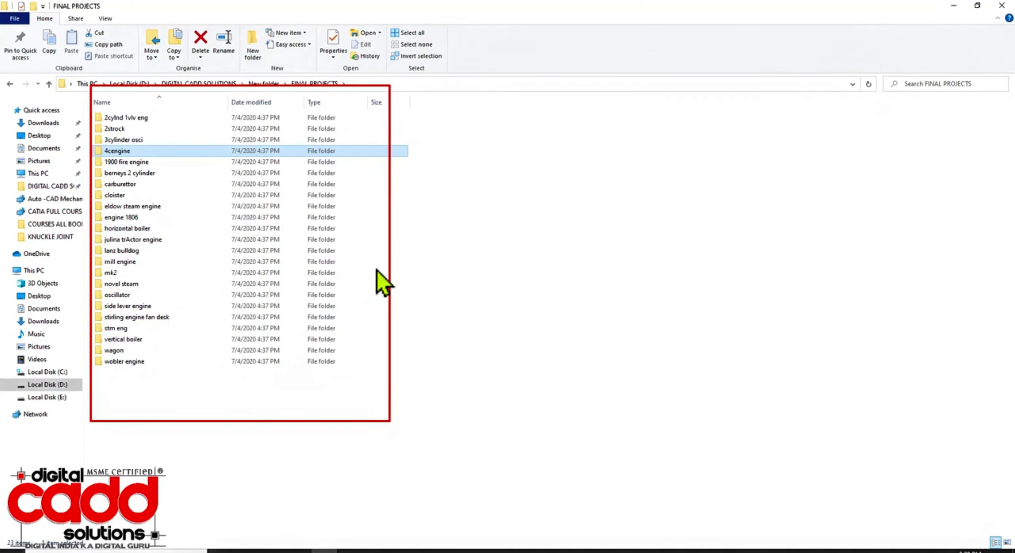
key(Escape)
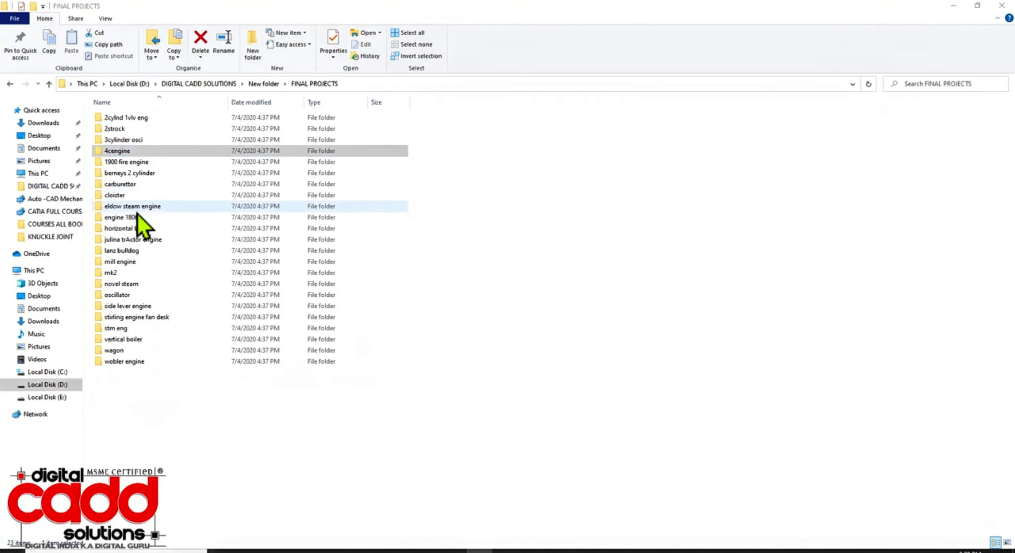
double_click(137, 208)
click(135, 118)
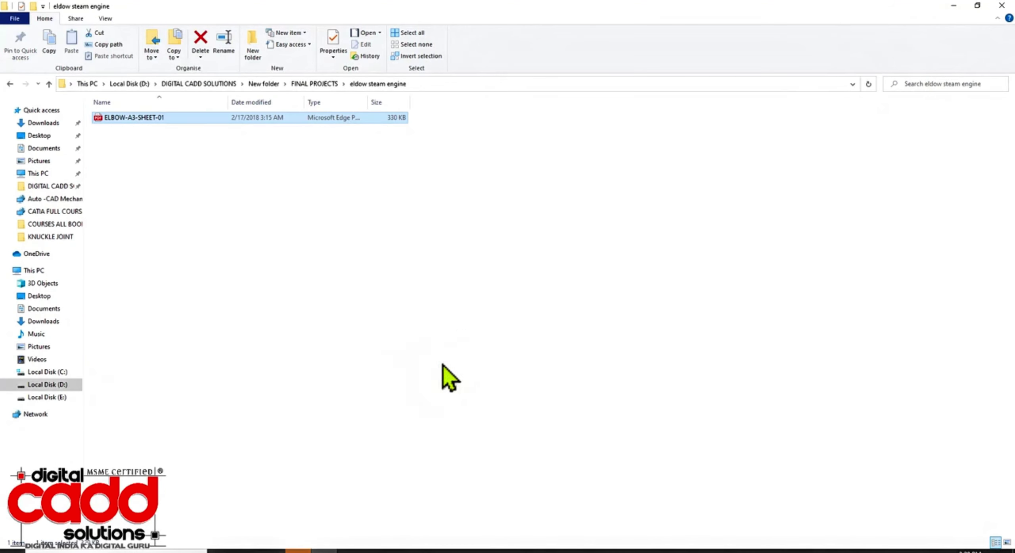
key(Return)
- Examine the elbow steam engine's flywheel, port block, flywheel stand, base plate and assembly views on the sheet
scroll(633, 396, down, 4)
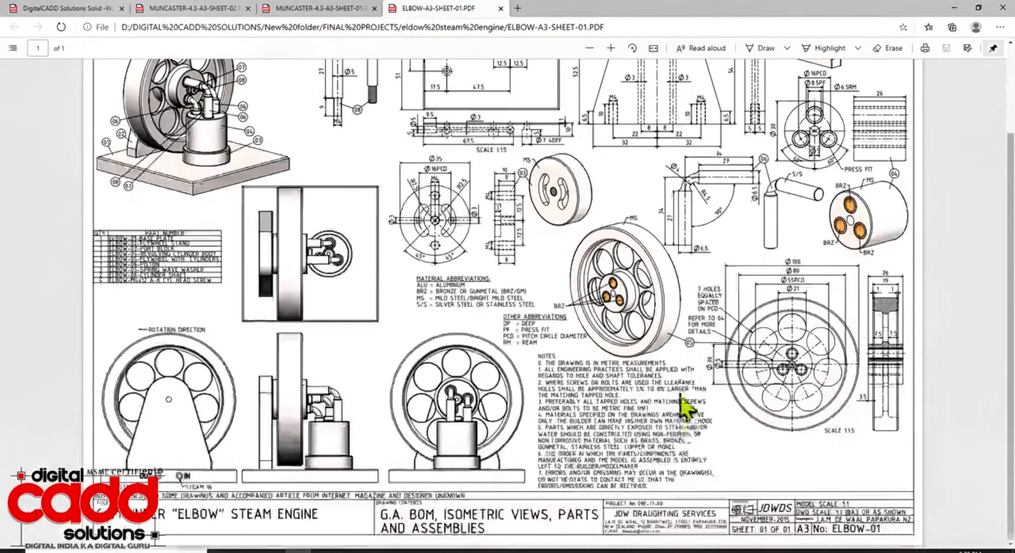
scroll(551, 324, up, 4)
ctrl+scroll(756, 115, up, 4)
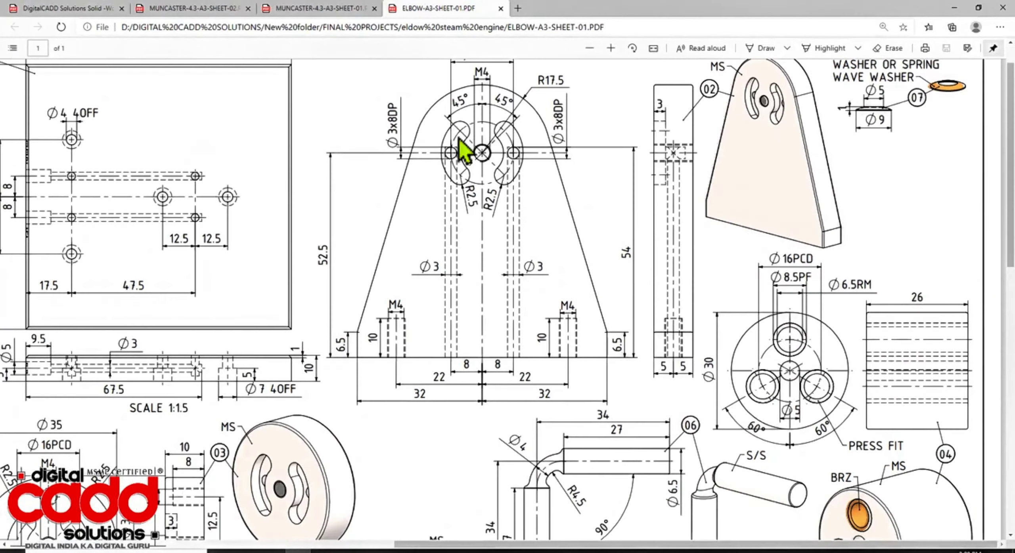
scroll(641, 283, down, 8)
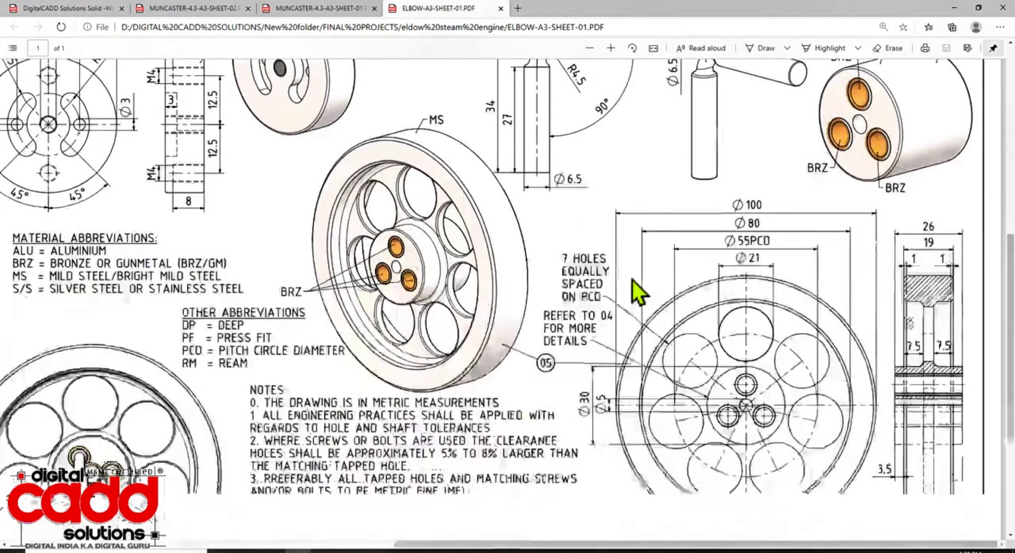
scroll(632, 305, up, 4)
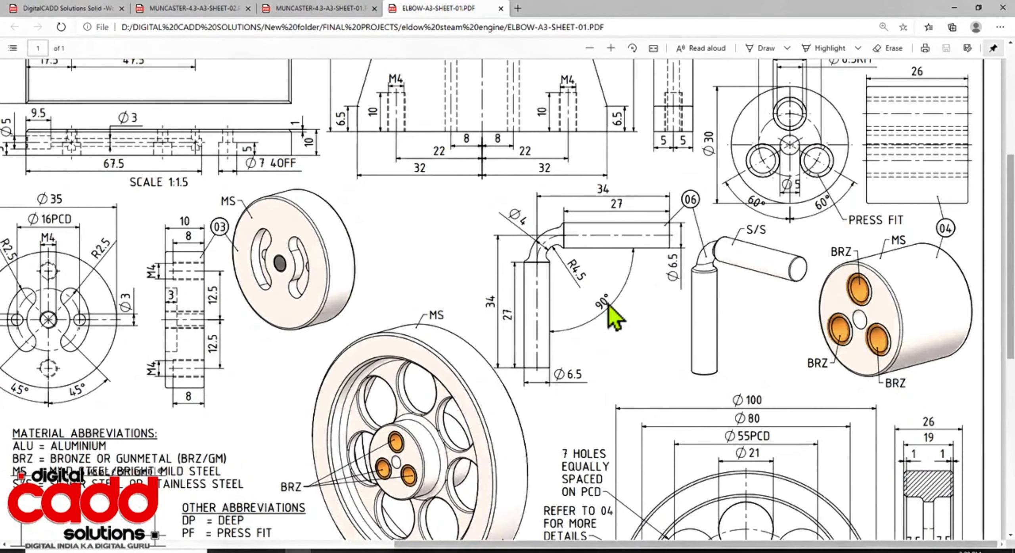
ctrl+scroll(605, 297, down, 2)
scroll(467, 322, up, 2)
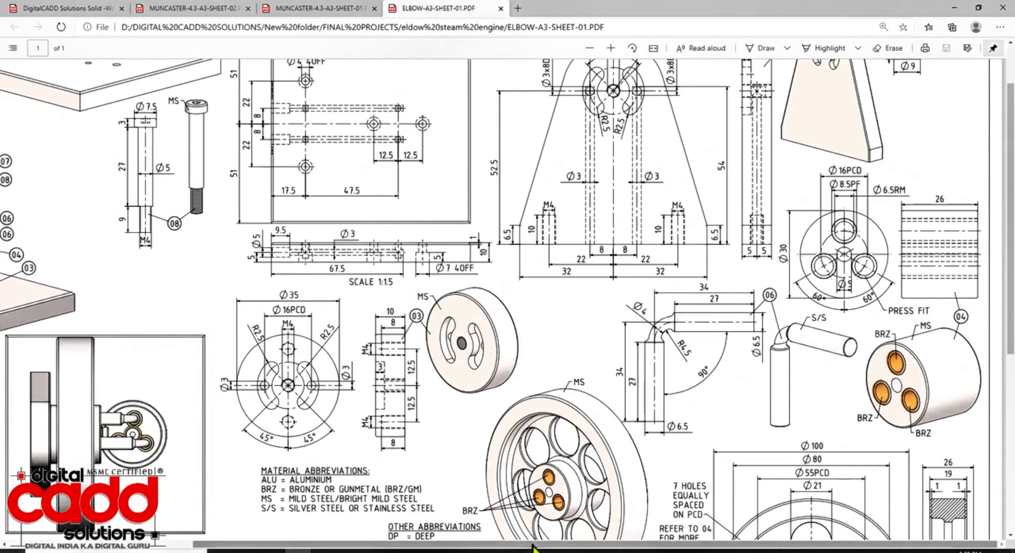
drag(532, 546, 313, 545)
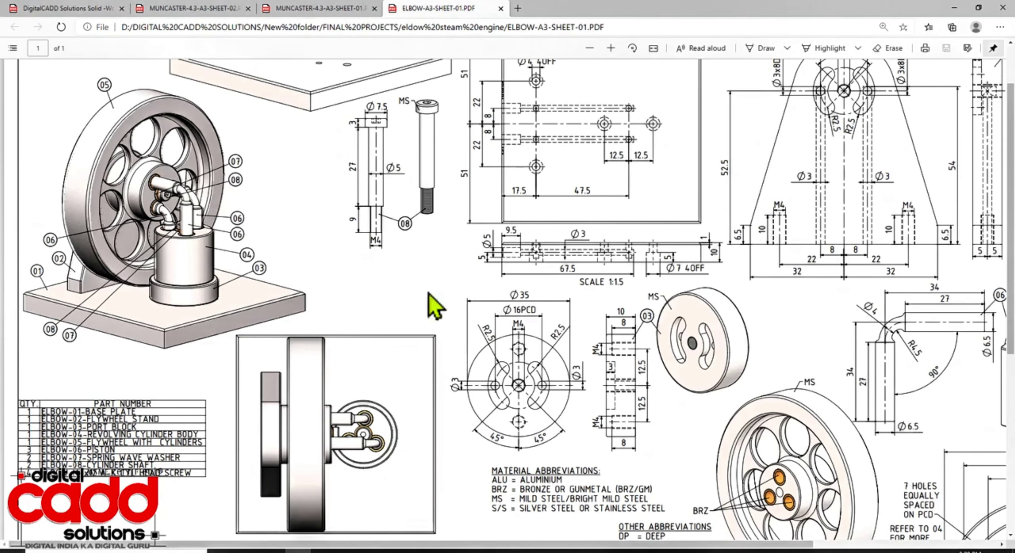
scroll(587, 377, up, 2)
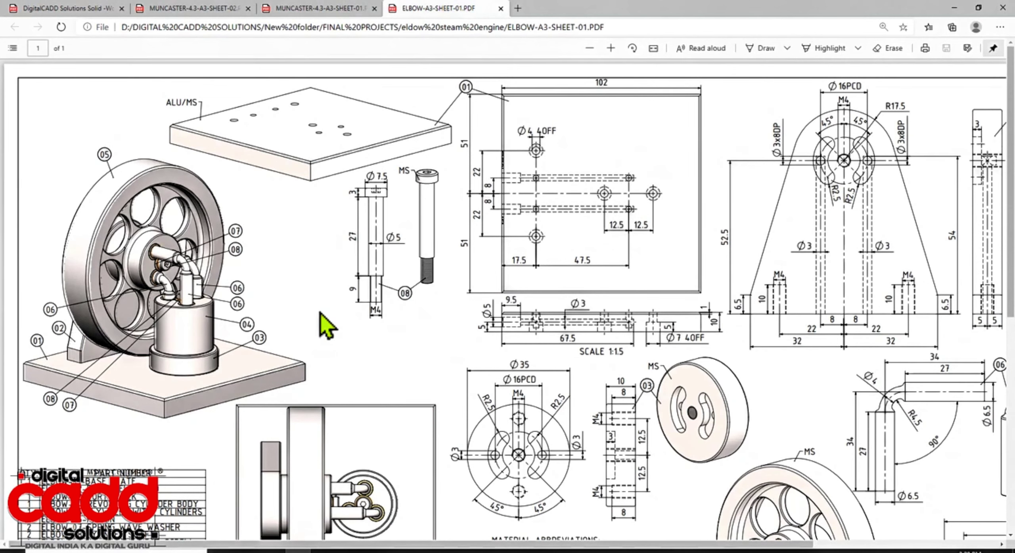
ctrl+scroll(366, 303, down, 2)
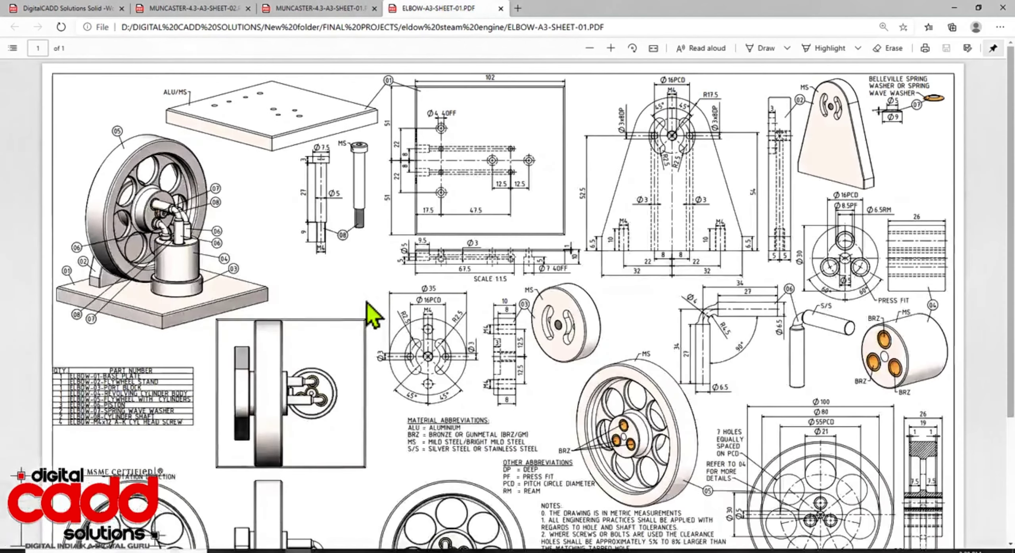
- Return to FINAL PROJECTS in File Explorer, open 90MMHBLR-A3-SHEET-01 from the horizontal boiler folder and look over the boiler views
click(324, 552)
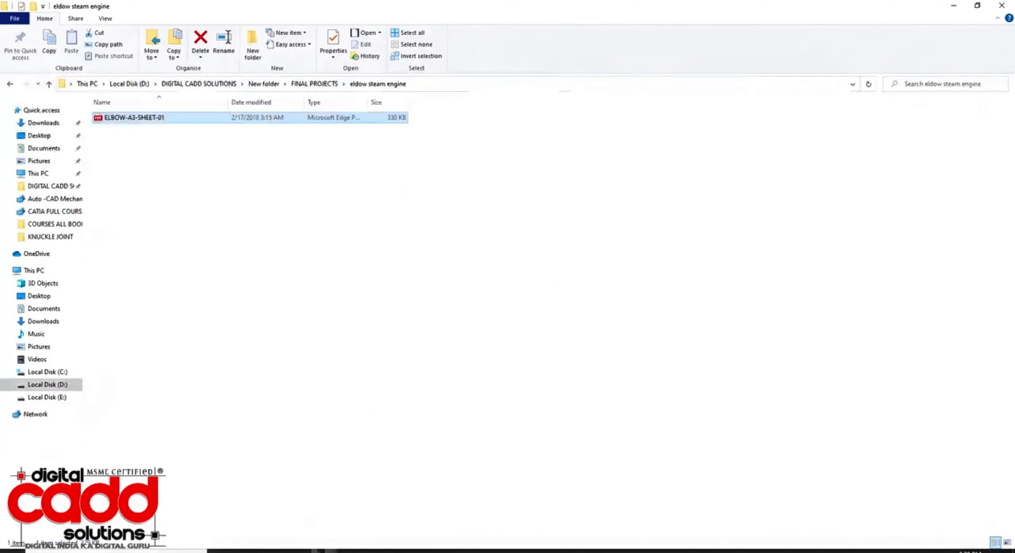
click(48, 84)
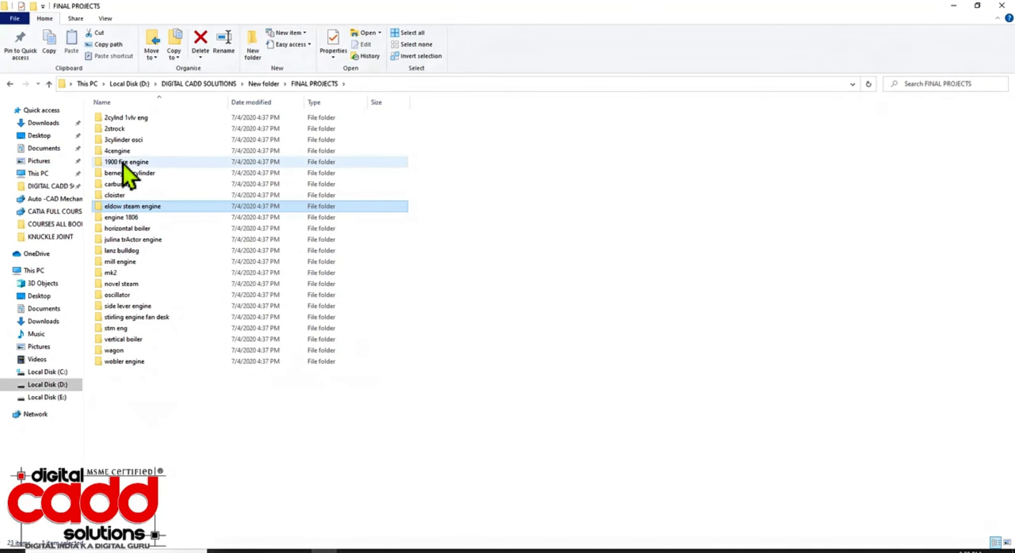
double_click(144, 231)
double_click(158, 118)
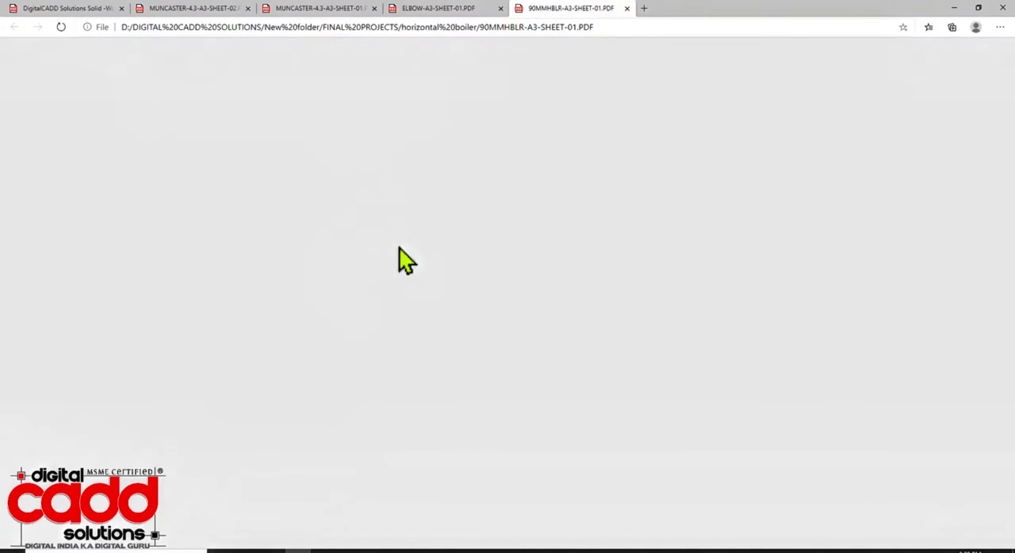
scroll(609, 339, down, 3)
scroll(616, 351, up, 3)
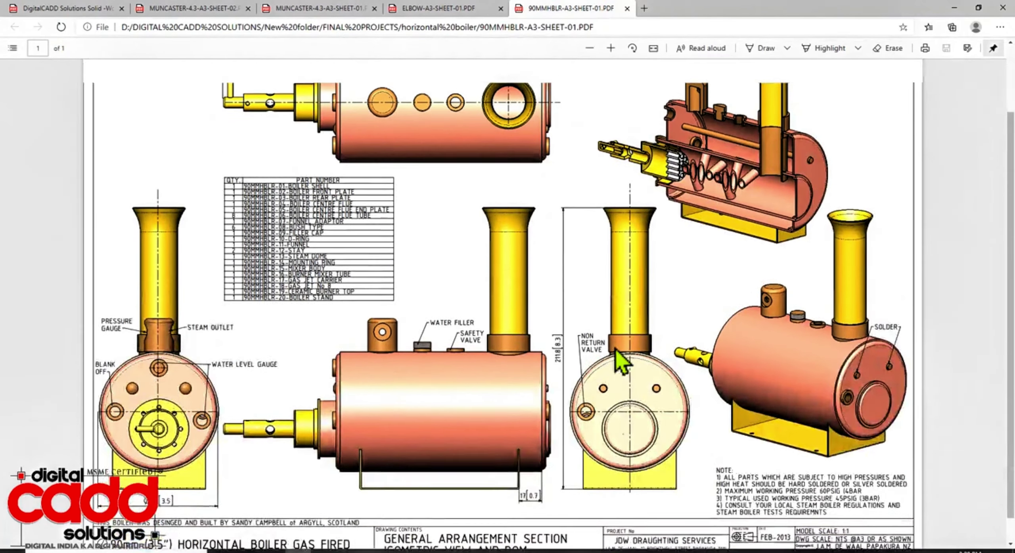
- Examine the horizontal boiler's cutaway isometric view up close, and return to the FINAL PROJECTS folder in File Explorer
ctrl+scroll(678, 278, up, 5)
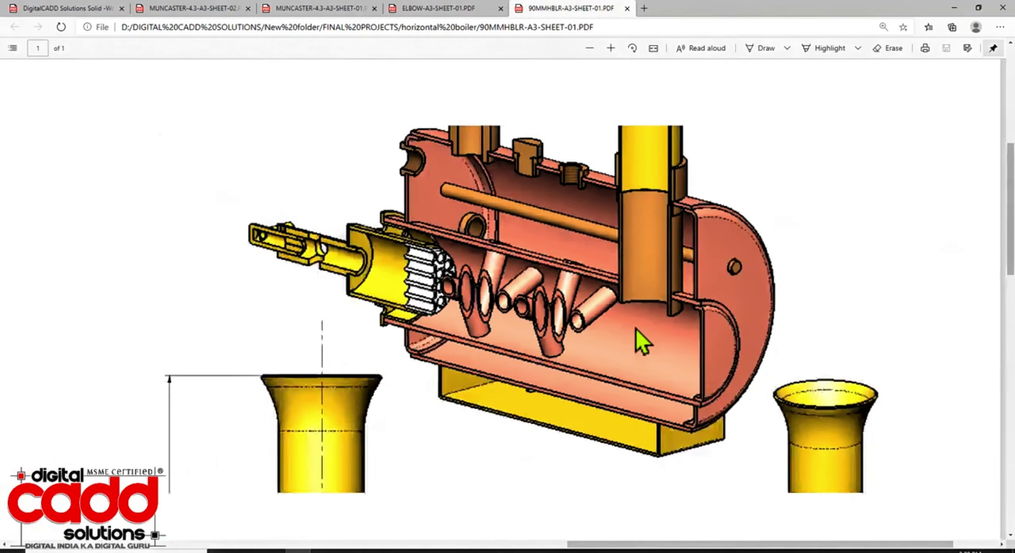
ctrl+scroll(635, 328, down, 3)
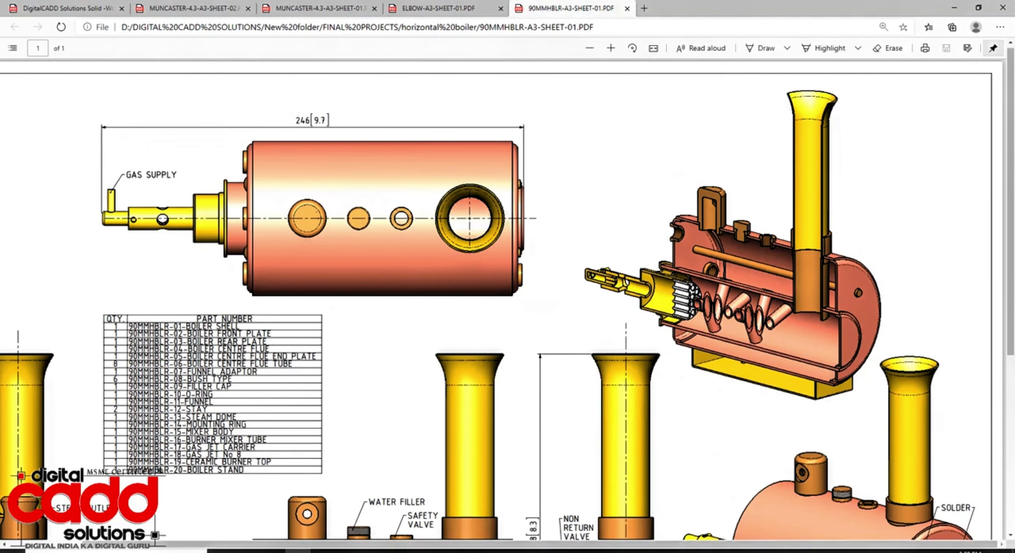
key(alt+Tab)
click(49, 83)
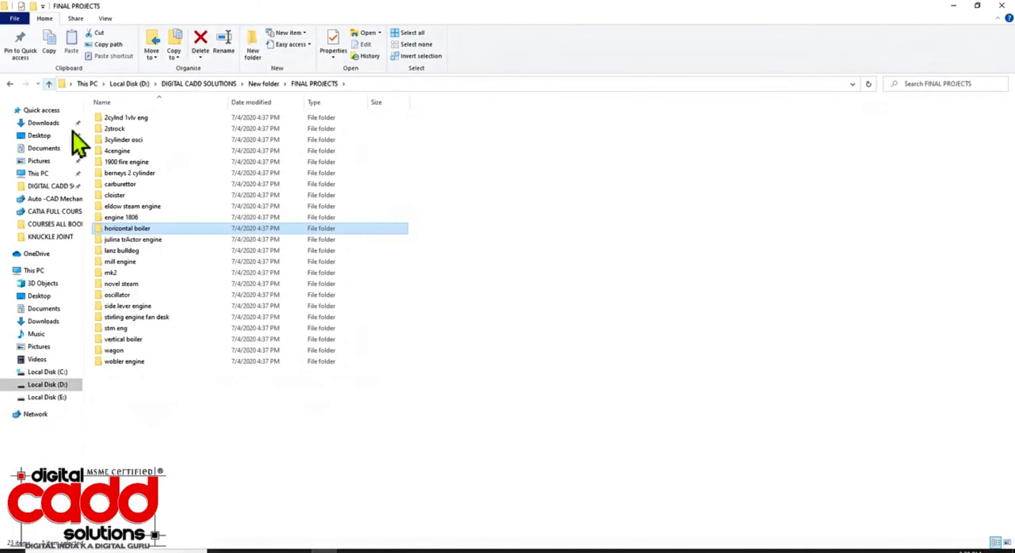
- Open JULIAN-A3-SHEET-07 from the prt2 subfolder of the julina trActor engine folder
click(149, 250)
double_click(150, 244)
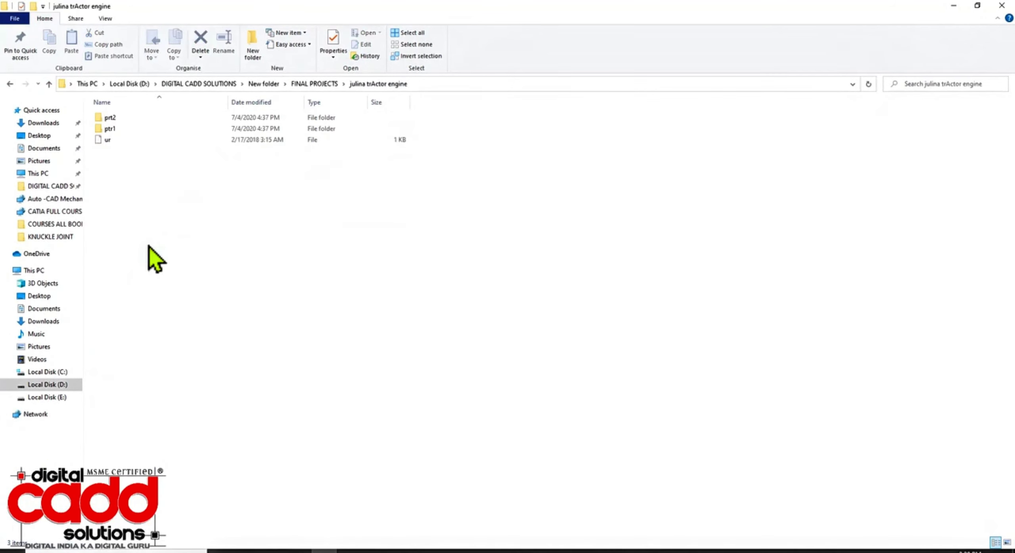
double_click(118, 128)
click(124, 139)
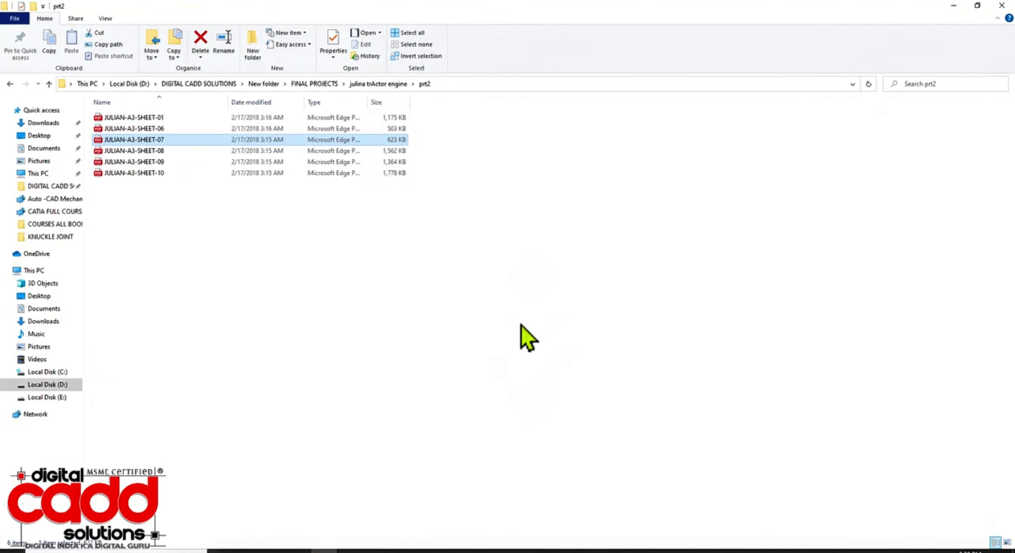
click(299, 551)
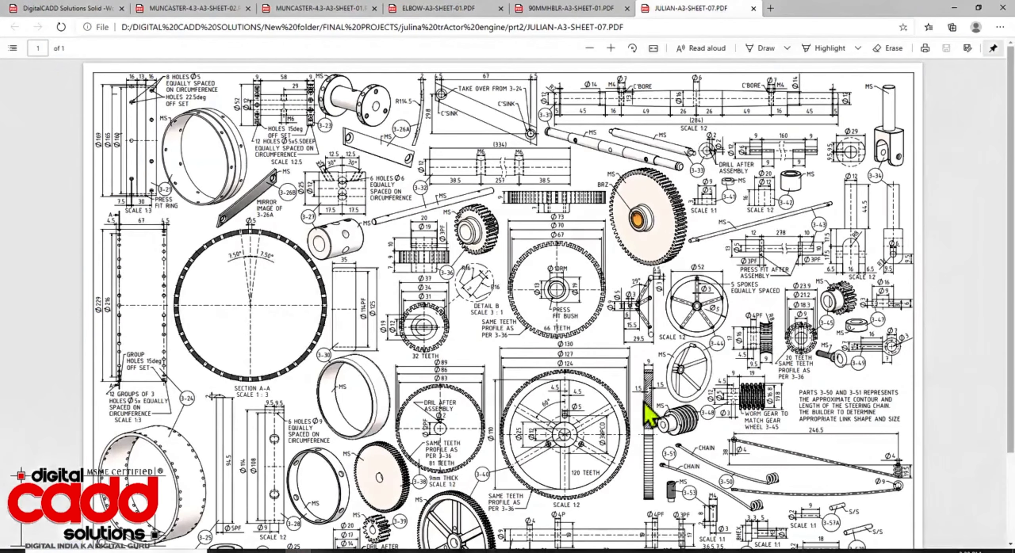
- Examine the tractor engine sheet's gears, steering wheel, worm gear, steering chains, rings and shaft details with their dimensions
ctrl+scroll(746, 311, up, 5)
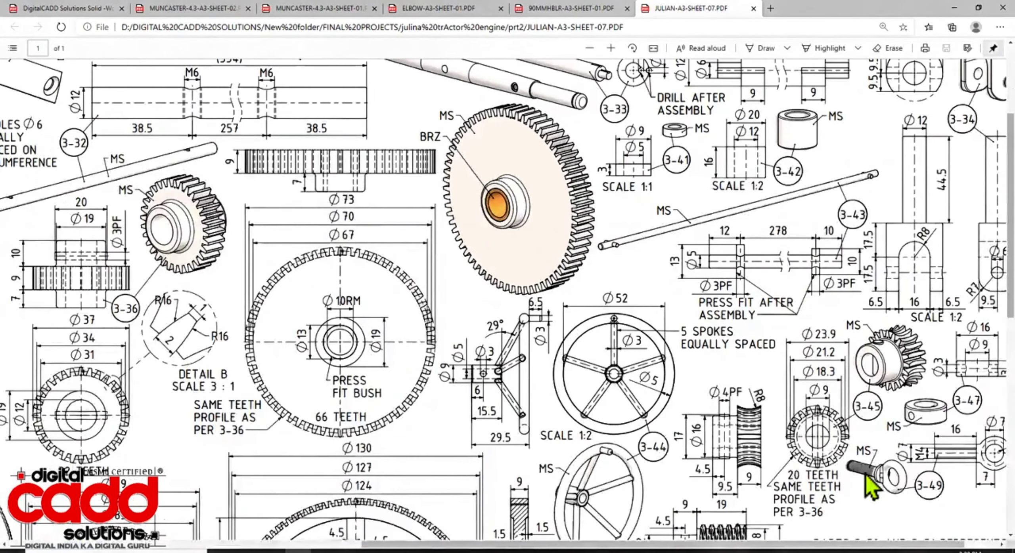
ctrl+scroll(993, 482, up, 3)
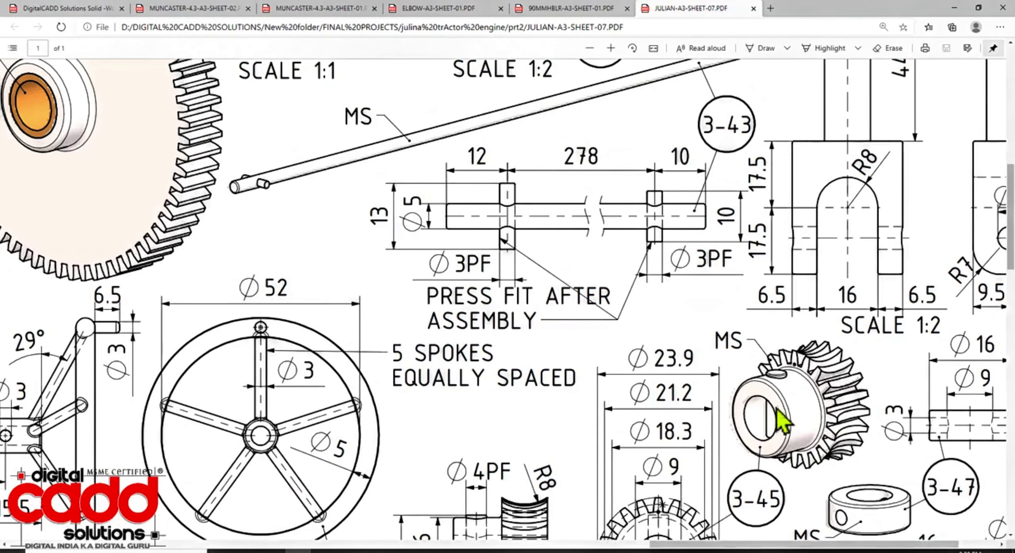
scroll(745, 488, down, 5)
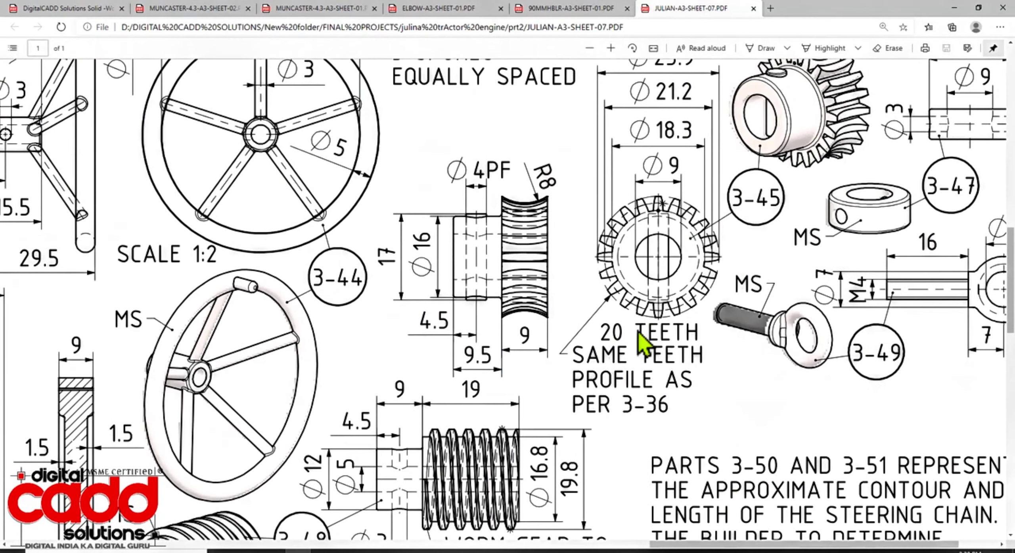
scroll(462, 432, down, 5)
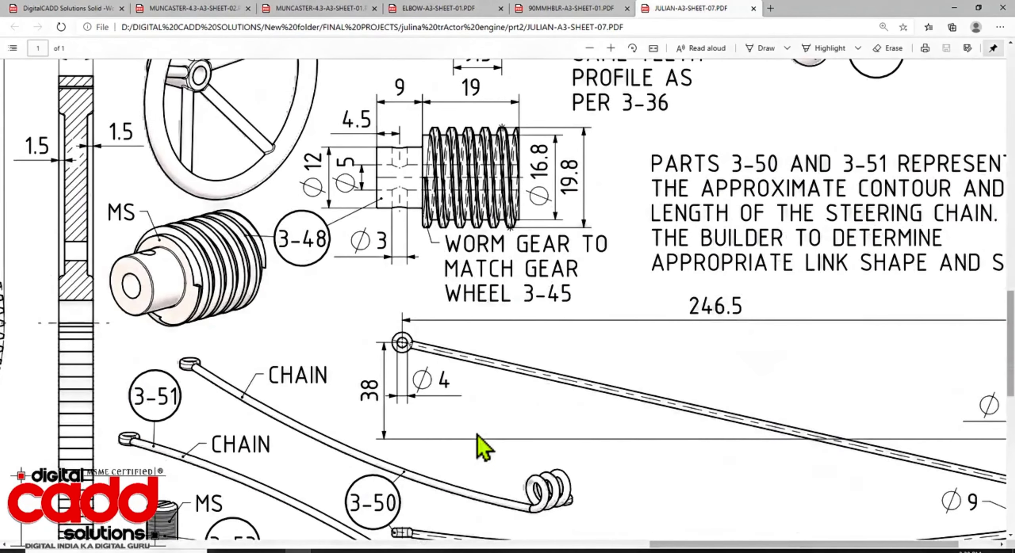
ctrl+scroll(479, 433, down, 3)
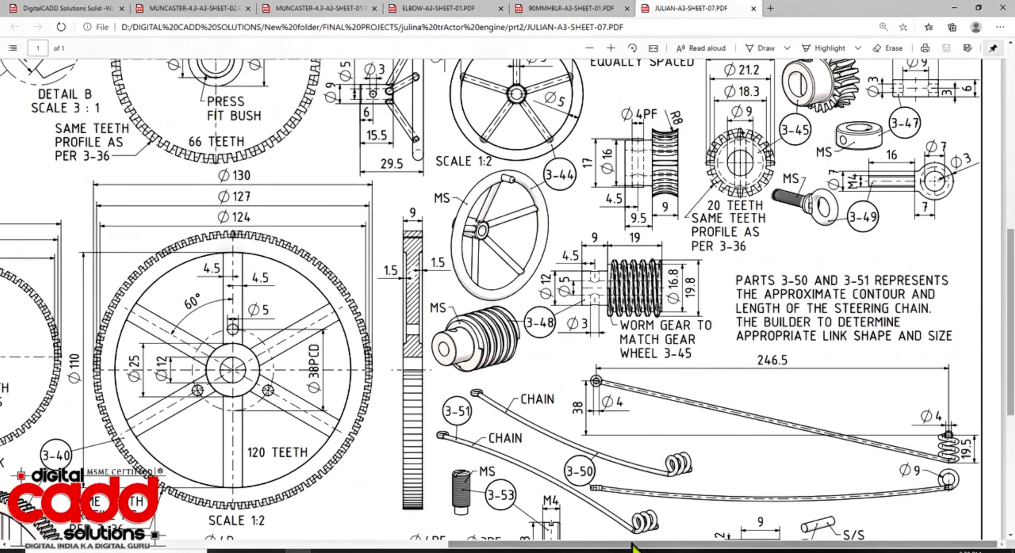
drag(631, 545, 349, 543)
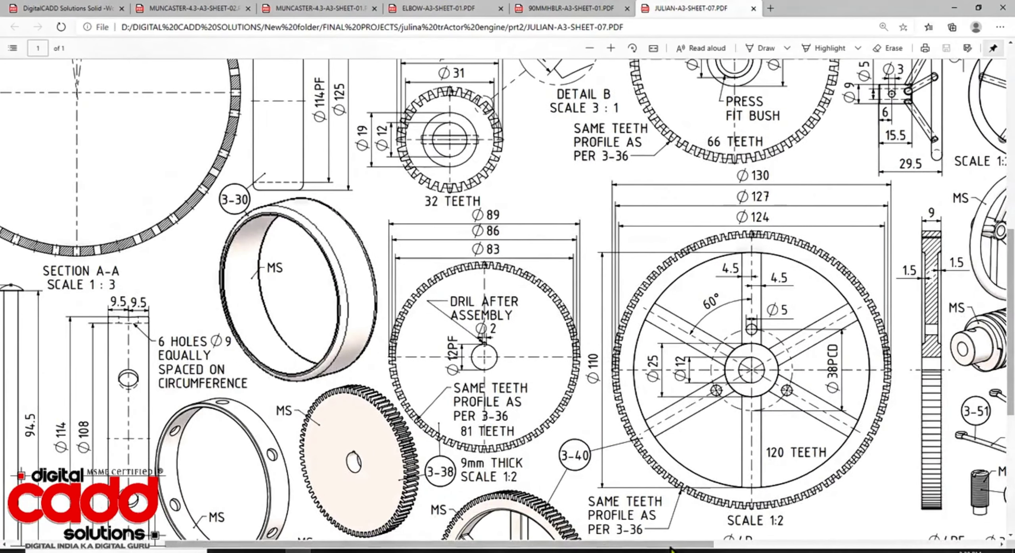
drag(670, 549, 436, 542)
scroll(417, 409, up, 8)
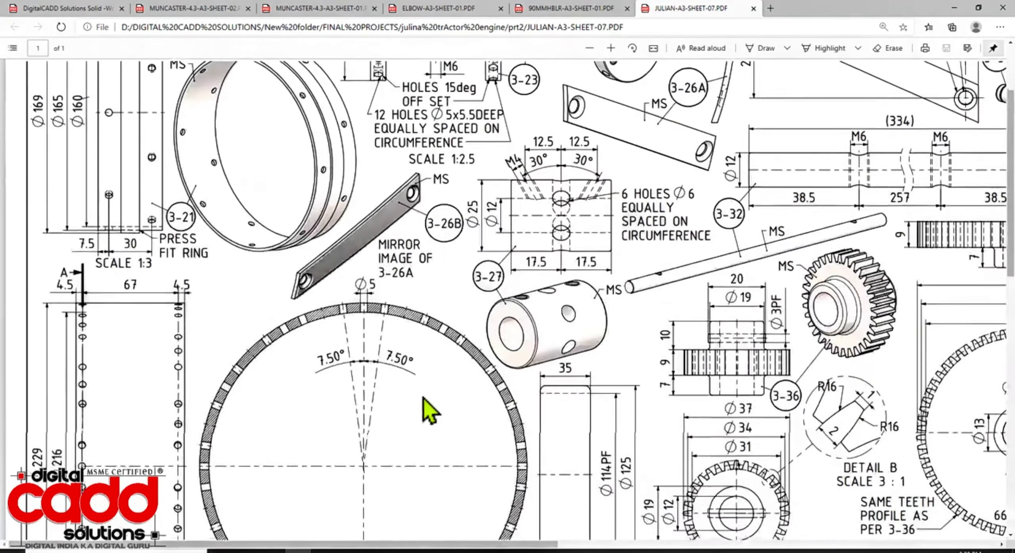
ctrl+scroll(500, 426, down, 3)
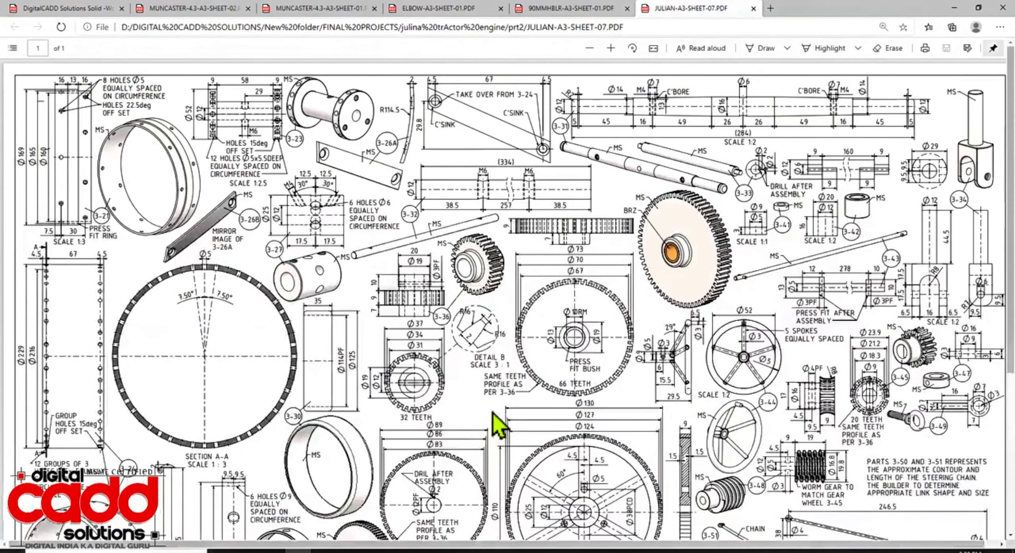
- Switch back to SOLIDWORKS and look over the mirrored slots and the other entities in Sketch1 of Part3
click(454, 551)
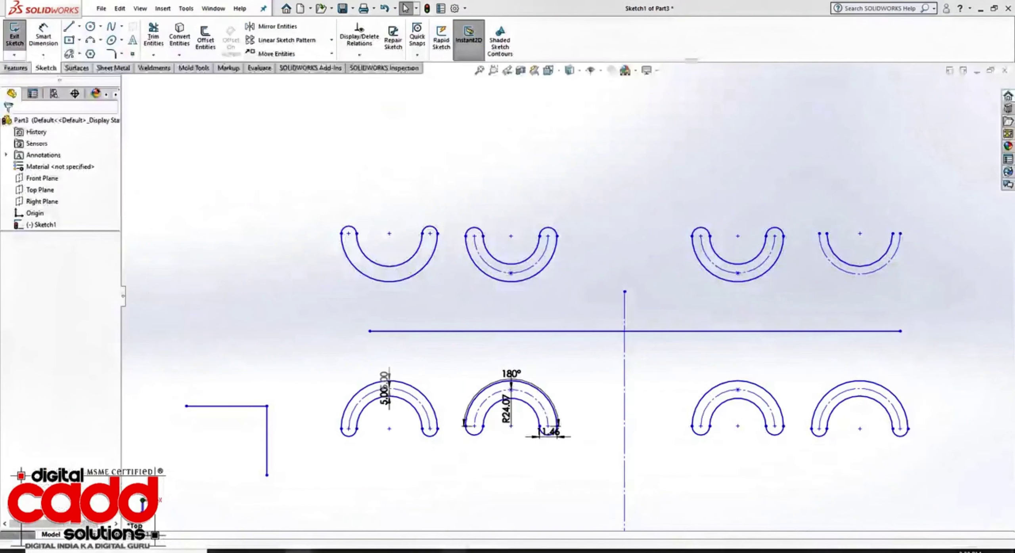
scroll(546, 326, up, 6)
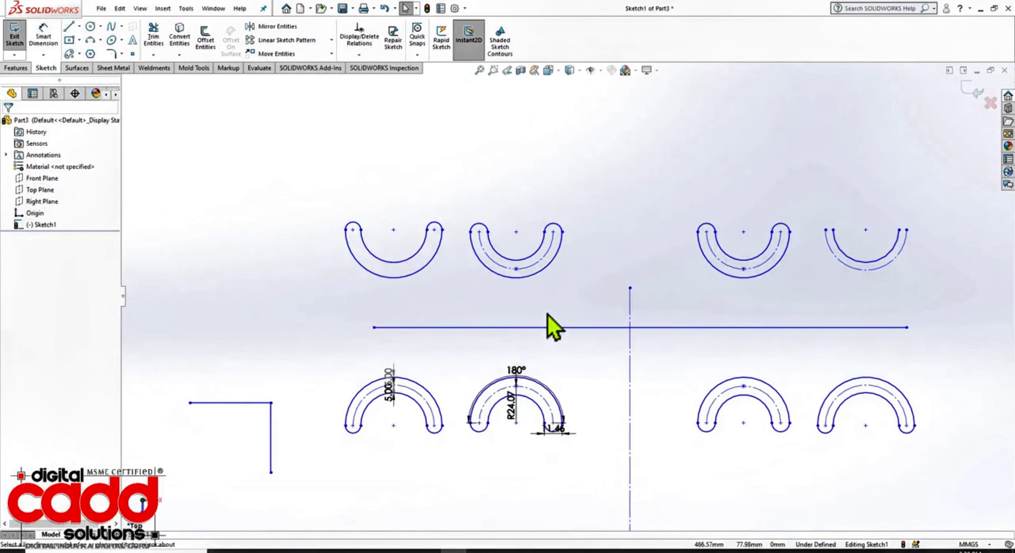
scroll(206, 350, down, 3)
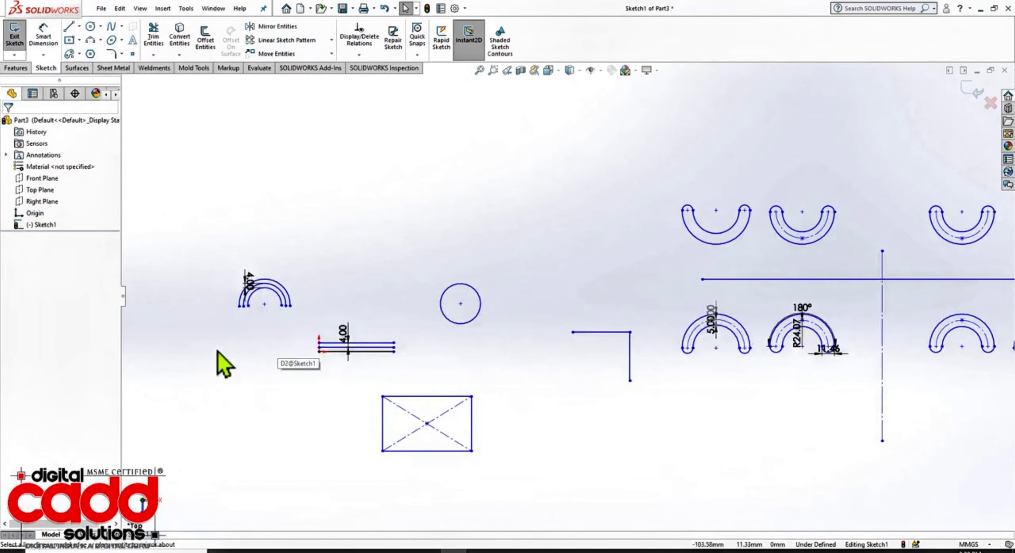
scroll(567, 305, up, 3)
scroll(896, 271, down, 3)
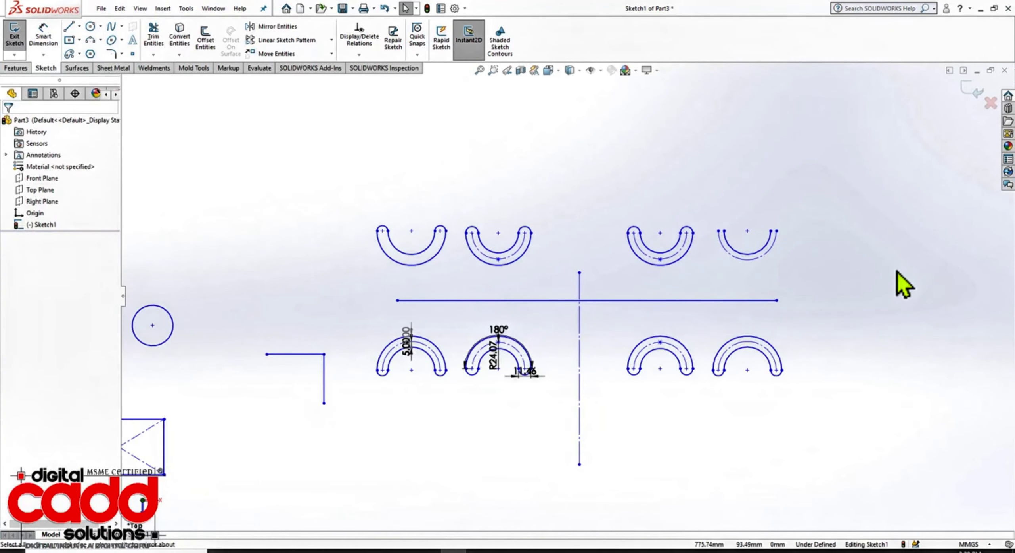
scroll(806, 291, down, 2)
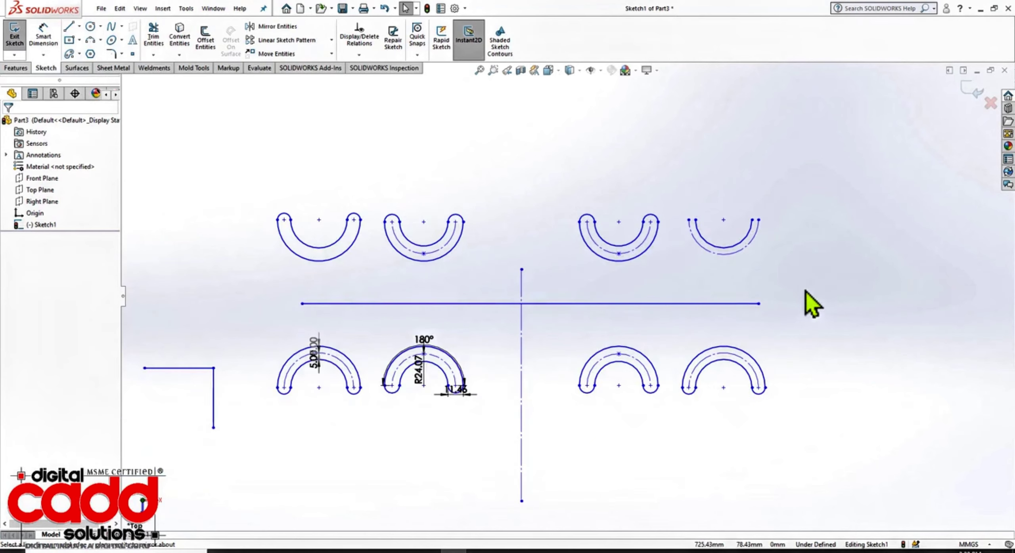